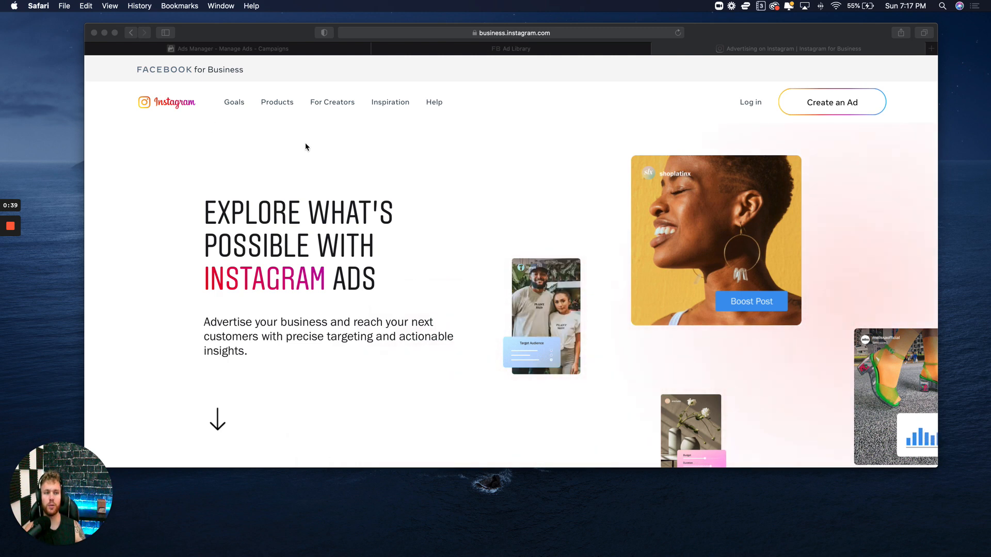
- Bring the Canva browser window to the front, enlarge it, and dismiss the leftover "insta" design search
left_click(152, 145)
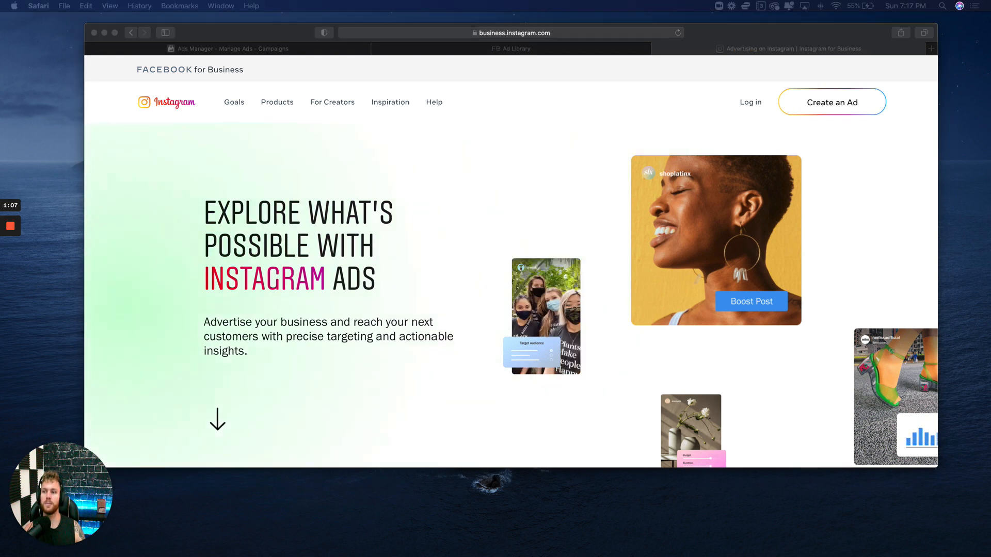
left_click_drag(255, 26, 561, 94)
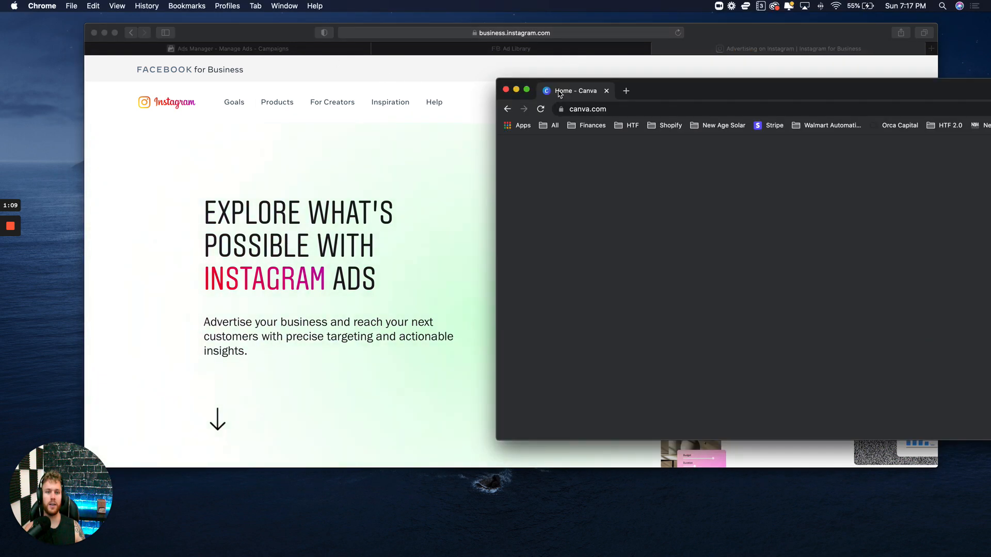
left_click_drag(762, 86, 453, 32)
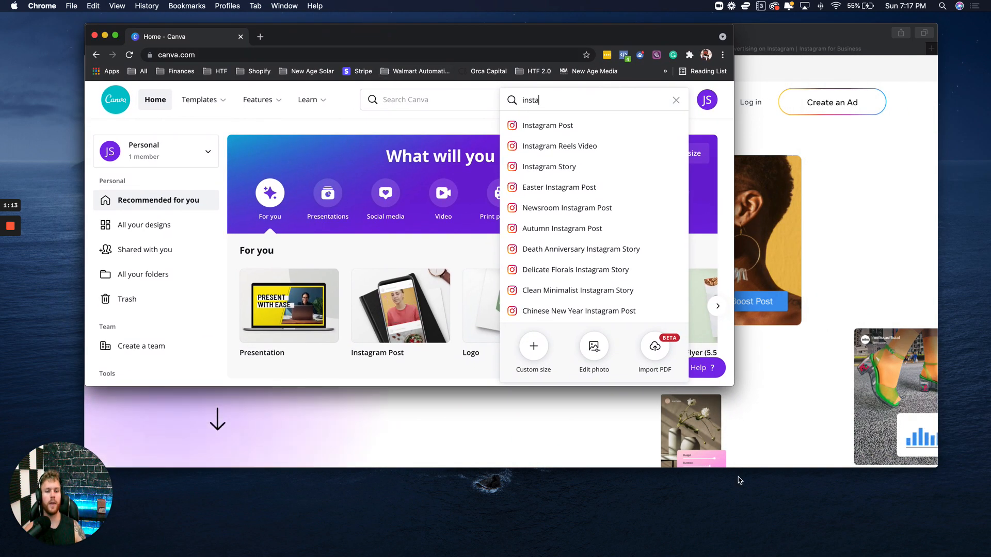
left_click_drag(733, 386, 889, 478)
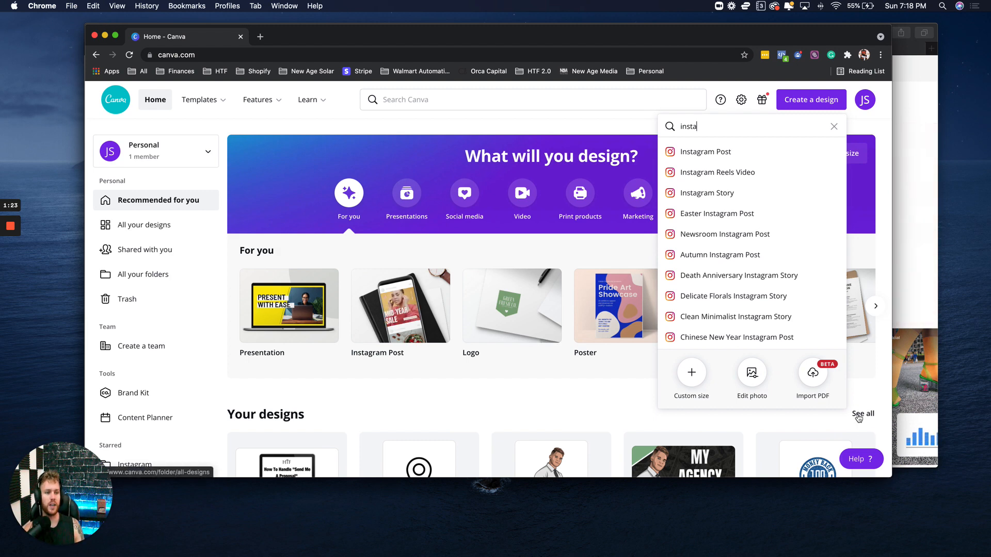
left_click(830, 126)
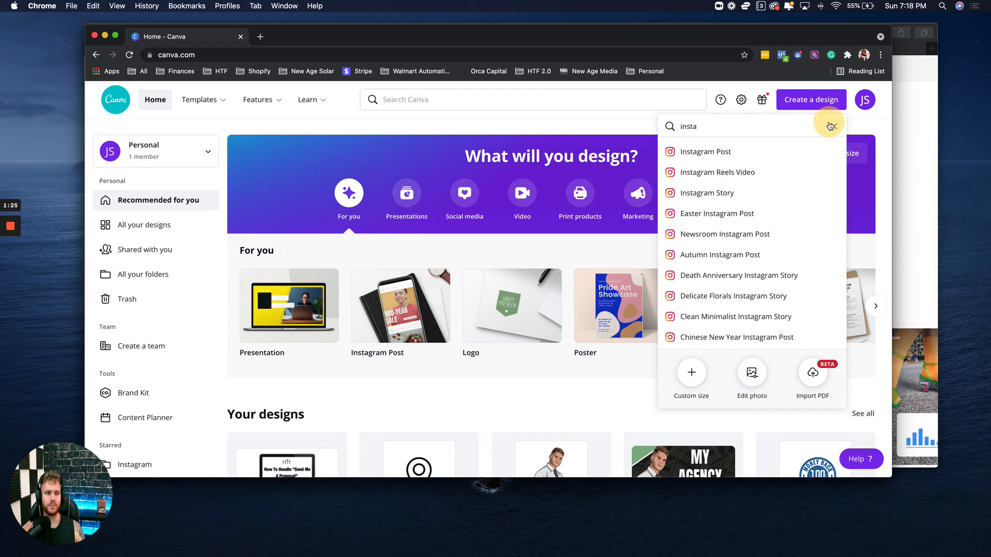
left_click(476, 117)
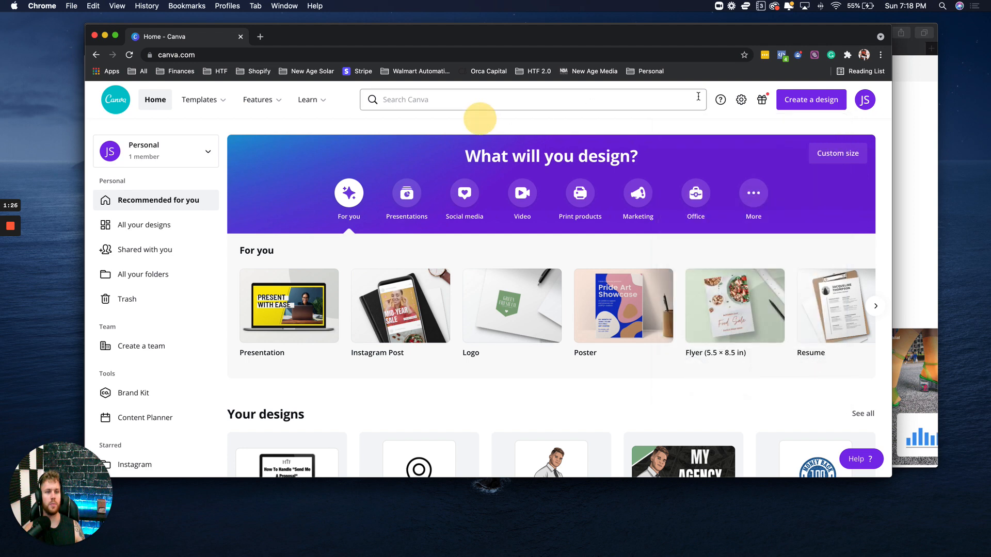
- Search the design types for "instagram" and create a new 1080 × 1920 px Instagram Story design
left_click(799, 104)
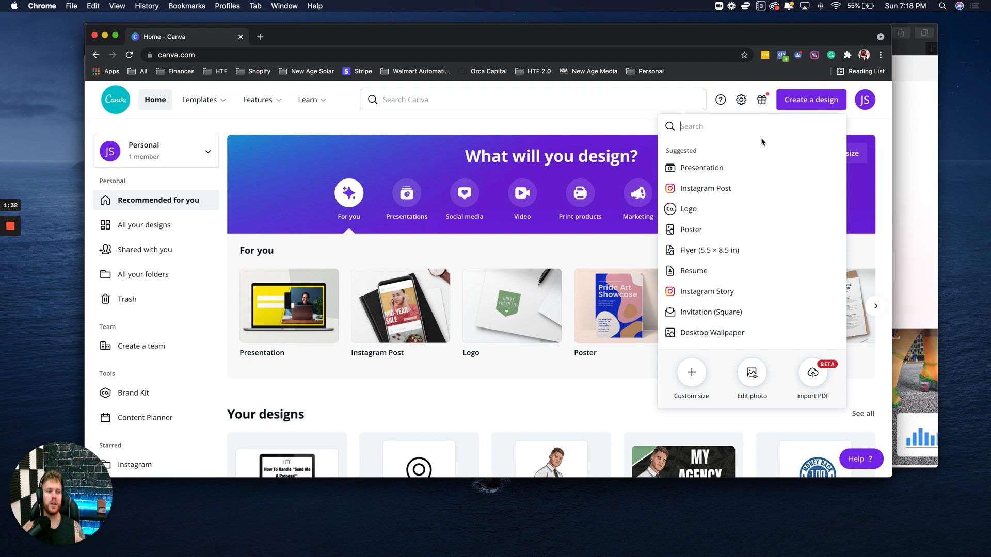
type("ins")
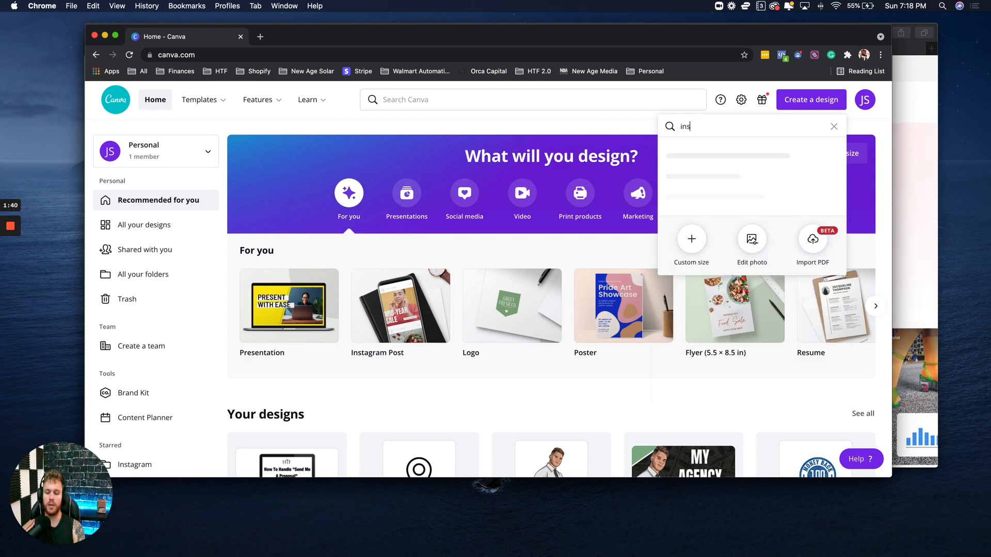
type("tagram")
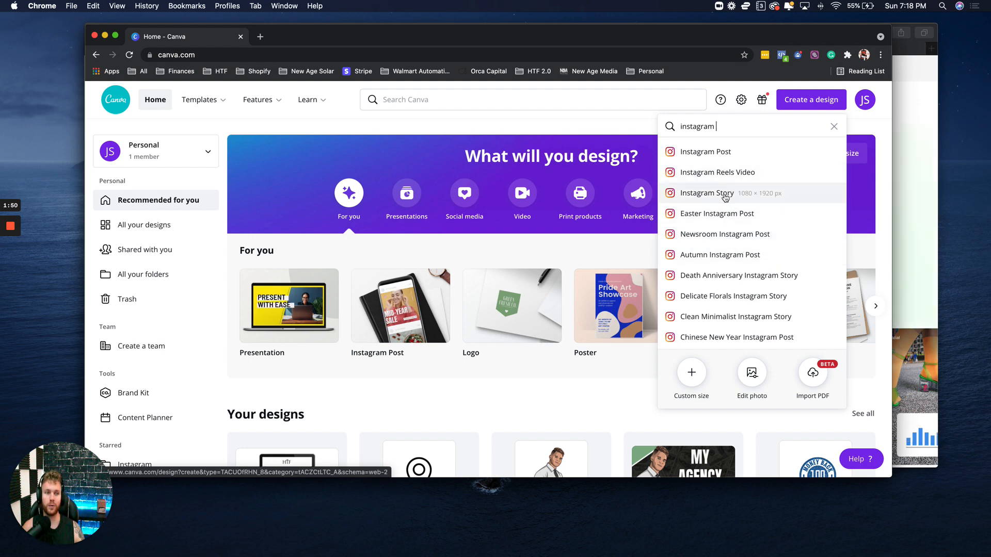
left_click(692, 193)
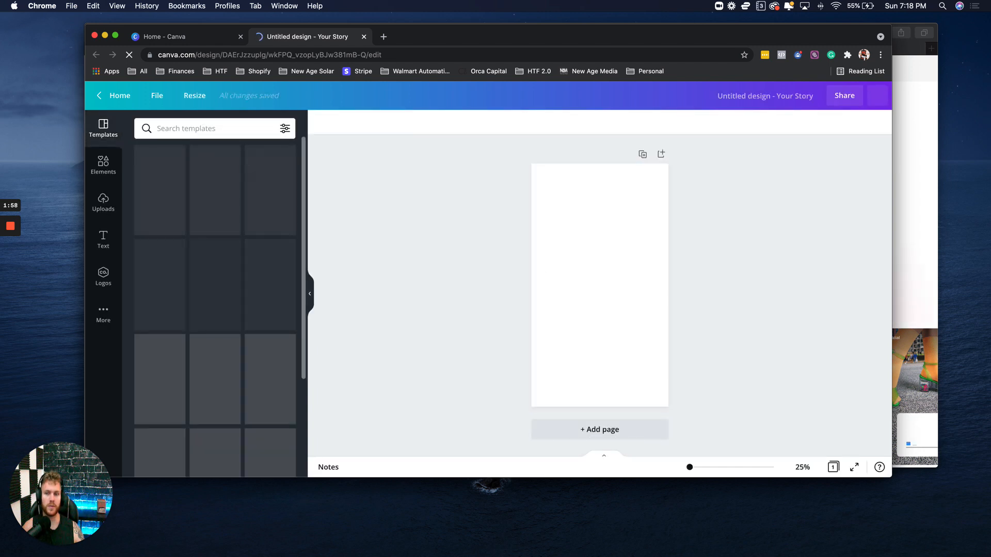
mouse_move(4, 264)
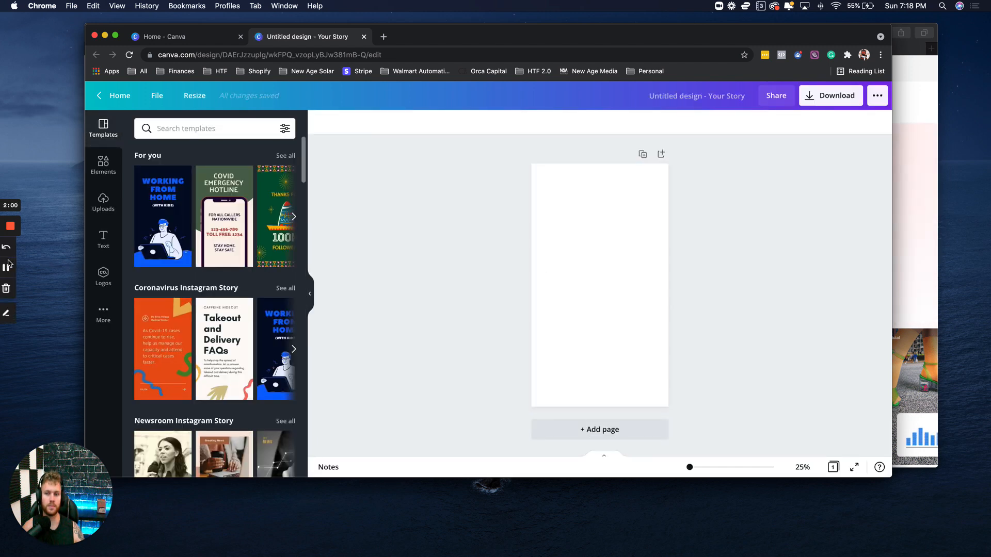
left_click(10, 267)
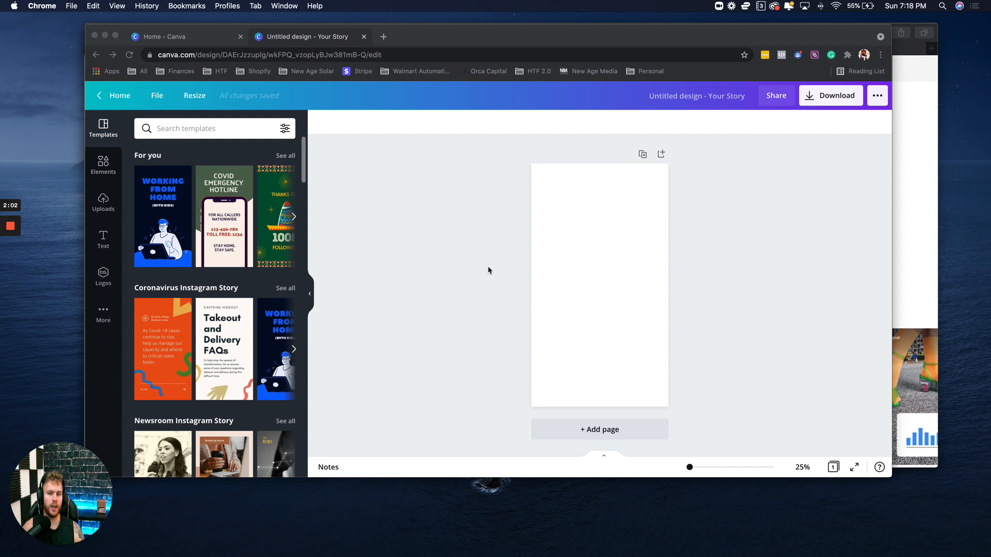
- Browse the Instagram Story template categories available for the blank story design
scroll(170, 200, "down", 5)
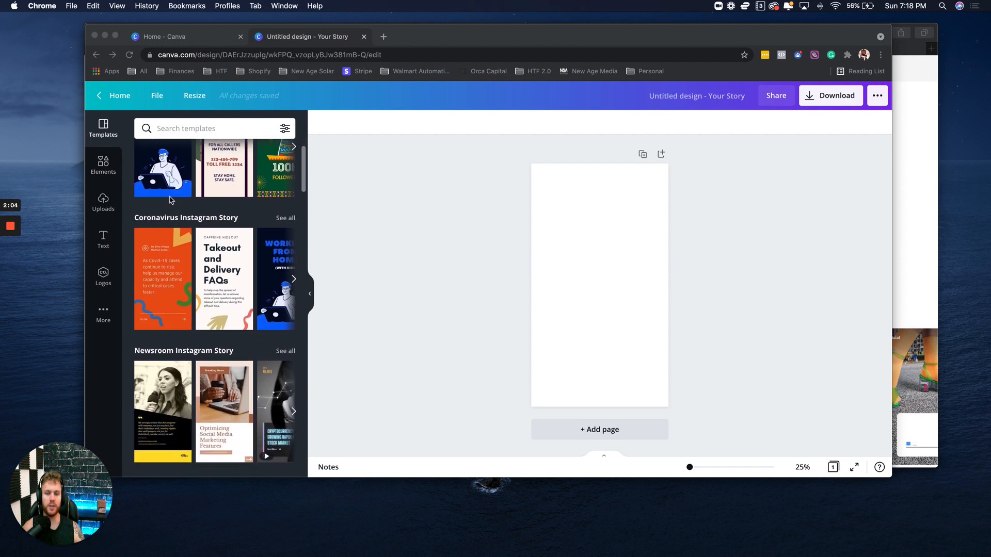
scroll(170, 200, "down", 3)
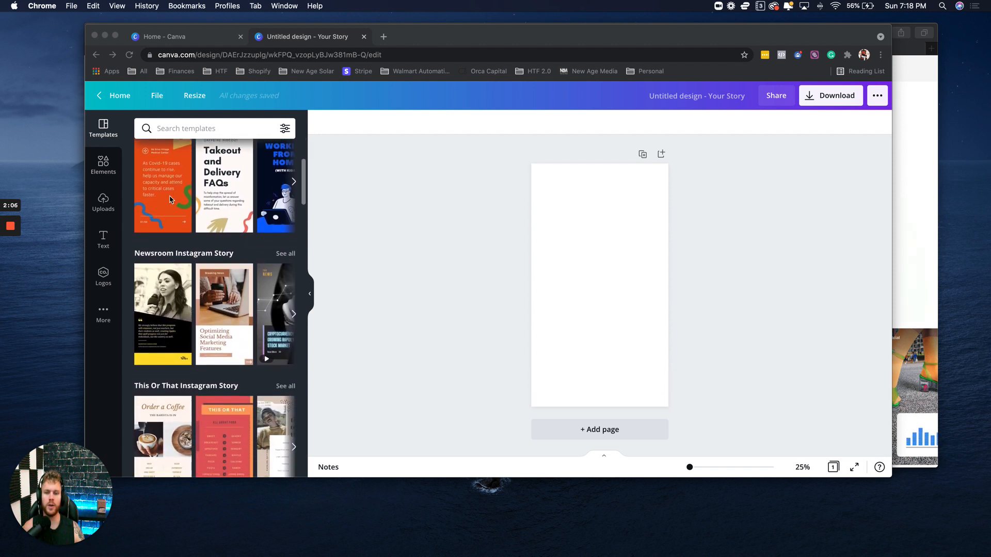
scroll(170, 201, "down", 6)
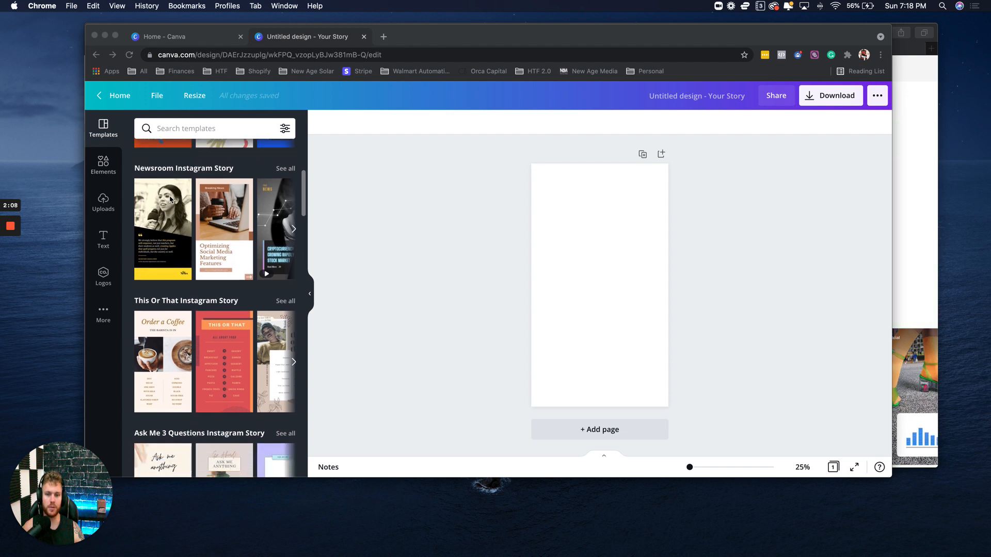
scroll(169, 196, "down", 5)
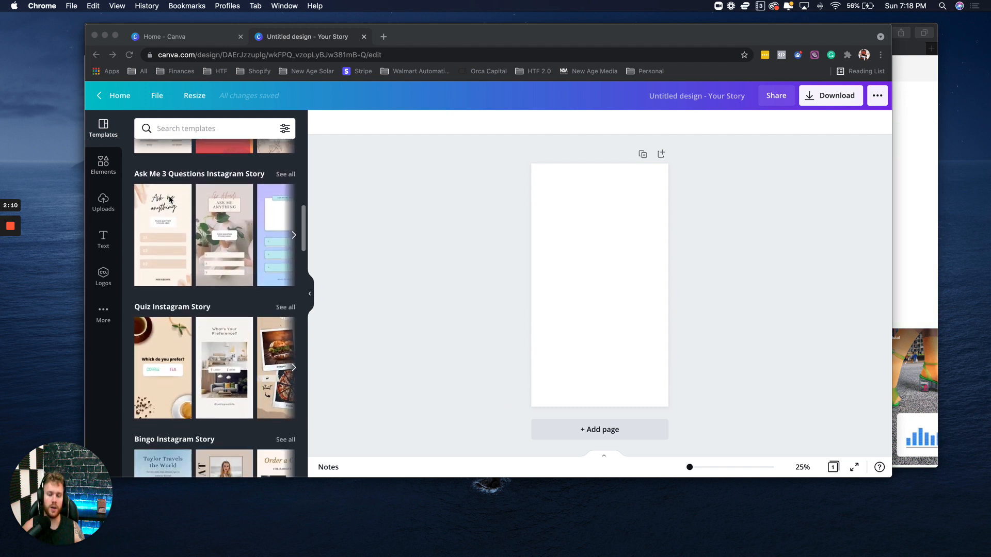
scroll(169, 200, "down", 1)
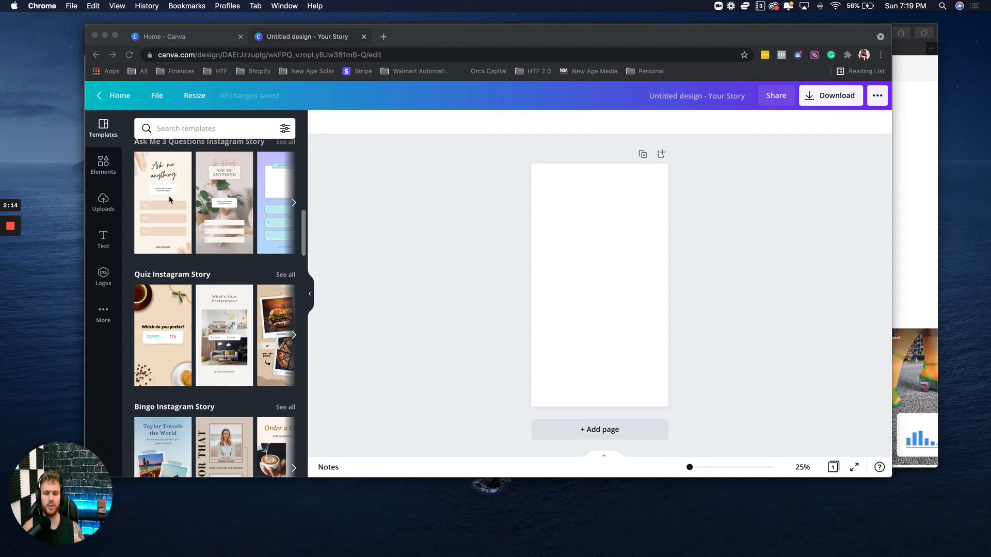
scroll(169, 199, "down", 1)
scroll(169, 196, "down", 5)
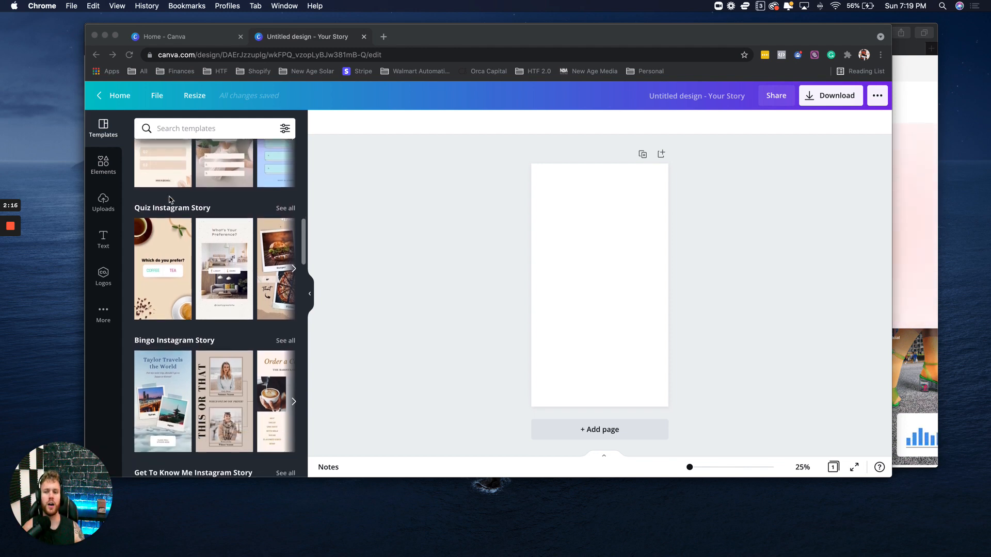
scroll(169, 196, "down", 4)
scroll(168, 196, "up", 15)
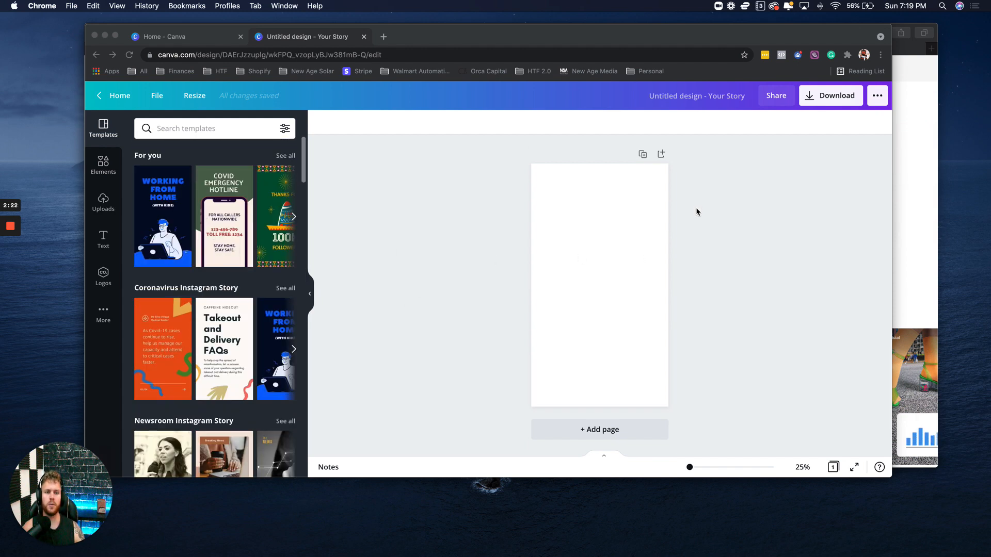
- Create a new Instagram Post design from the Canva home page and apply the recently used "Manage Your Business Financial" template
left_click(214, 40)
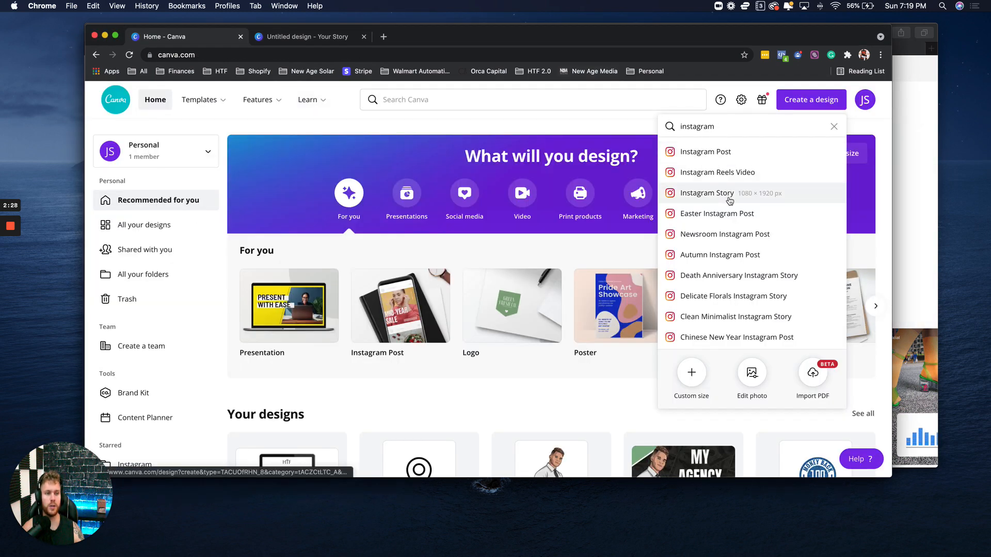
left_click(724, 152)
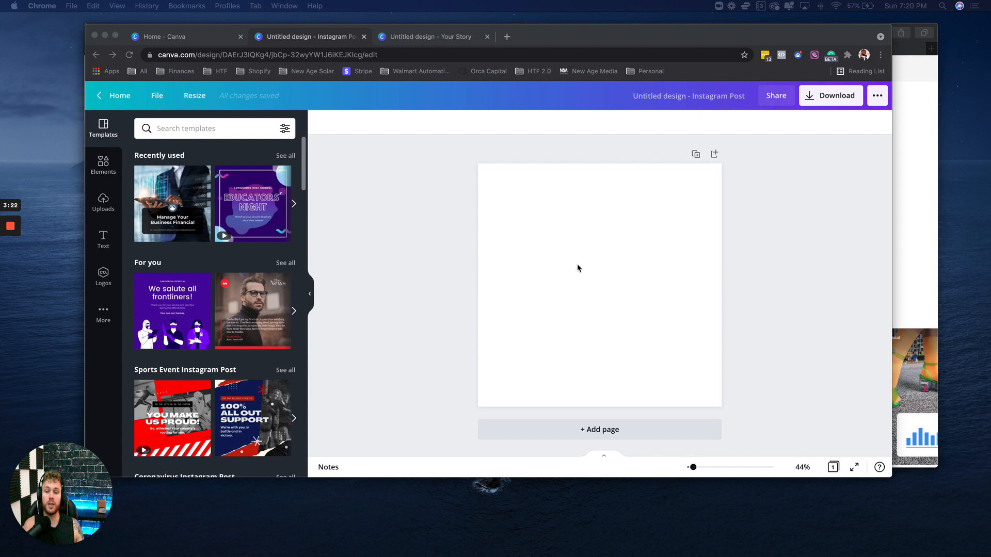
left_click(204, 220)
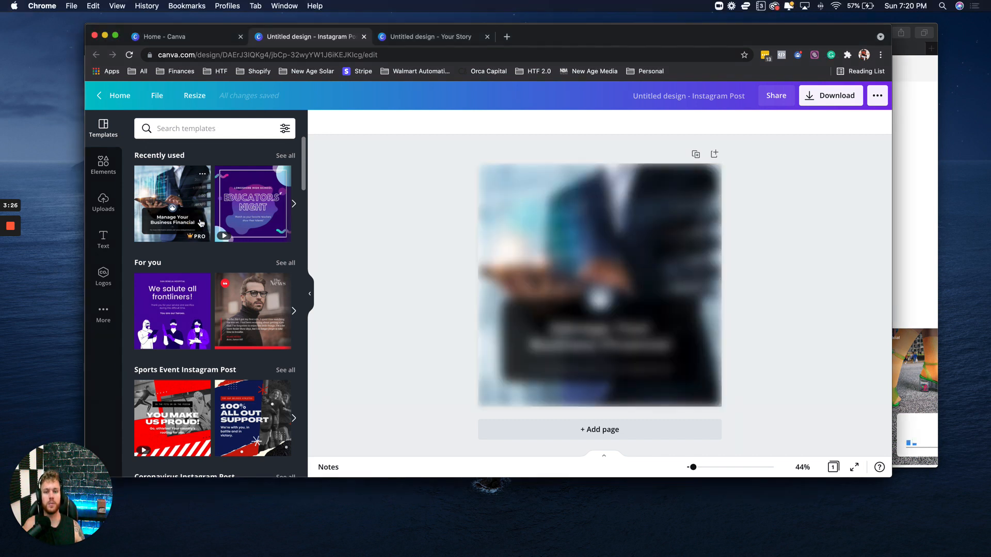
- Replace the template's "Manage Your Business Financial" heading with MESSAGE ME "AGENCY"
left_click(640, 256)
double_click(608, 341)
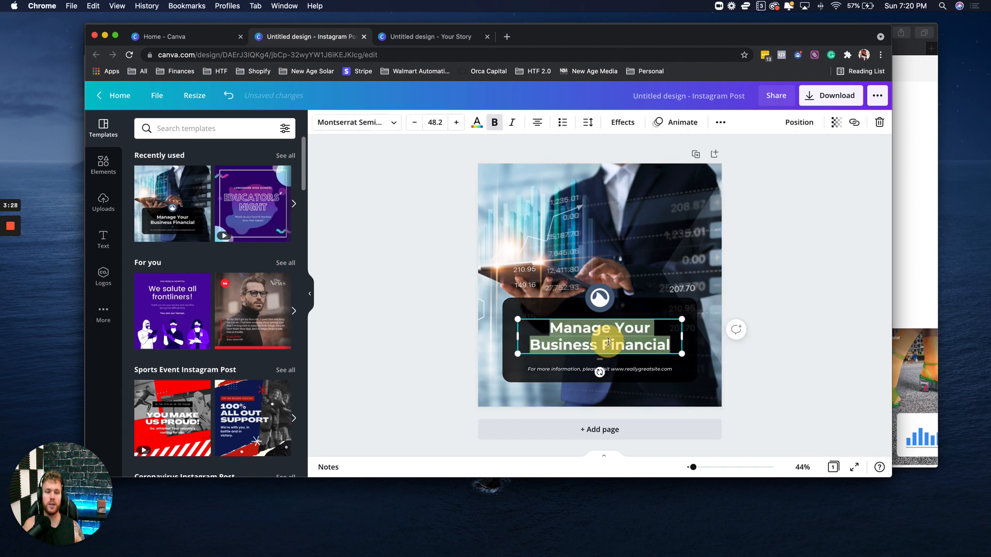
type("SAGE ME")
key("ctrl+a")
type("MESSAGE ME \"AGENCY\"")
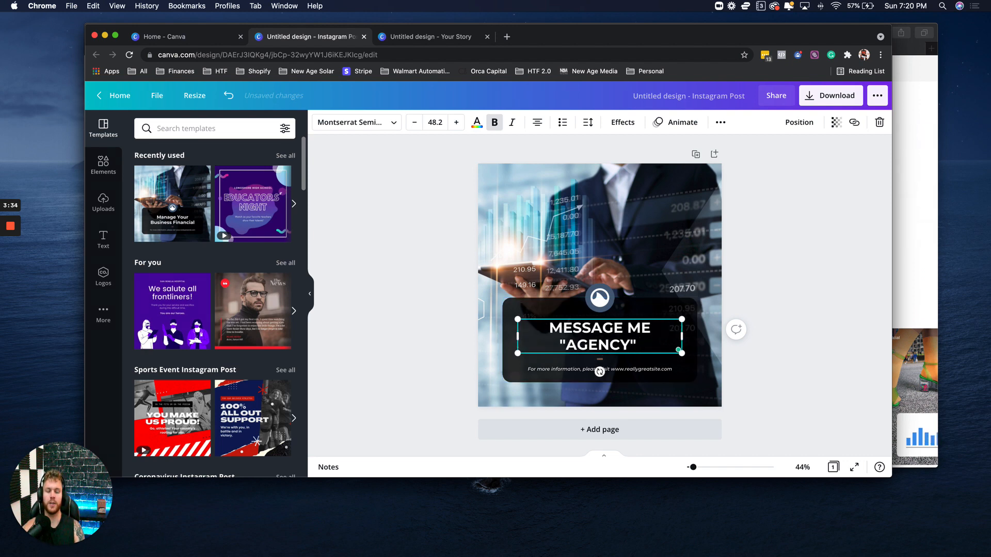
left_click(783, 231)
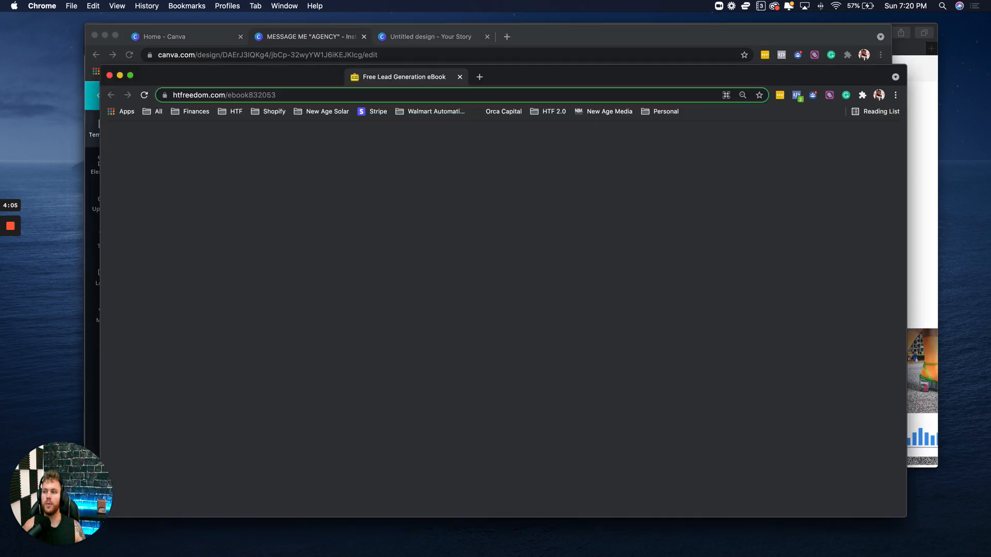
- Move the free lead generation eBook landing page into view, examine its download form, and close the page
left_click_drag(416, 81, 463, 40)
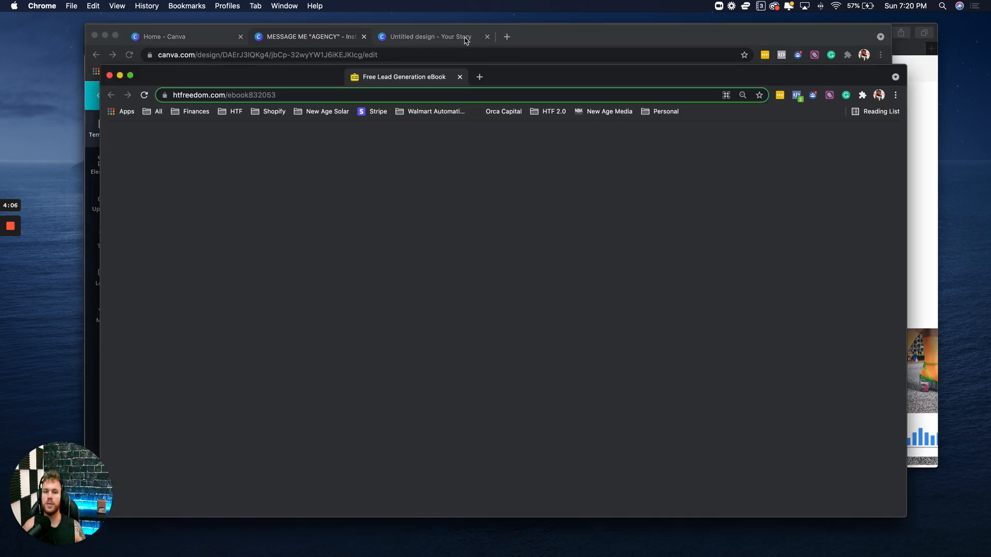
left_click_drag(511, 75, 495, 38)
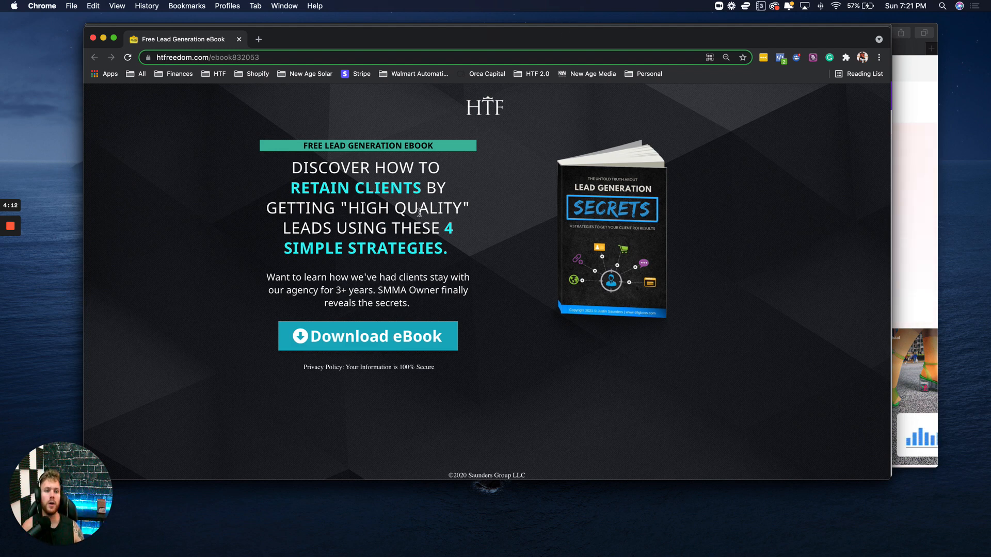
left_click(405, 338)
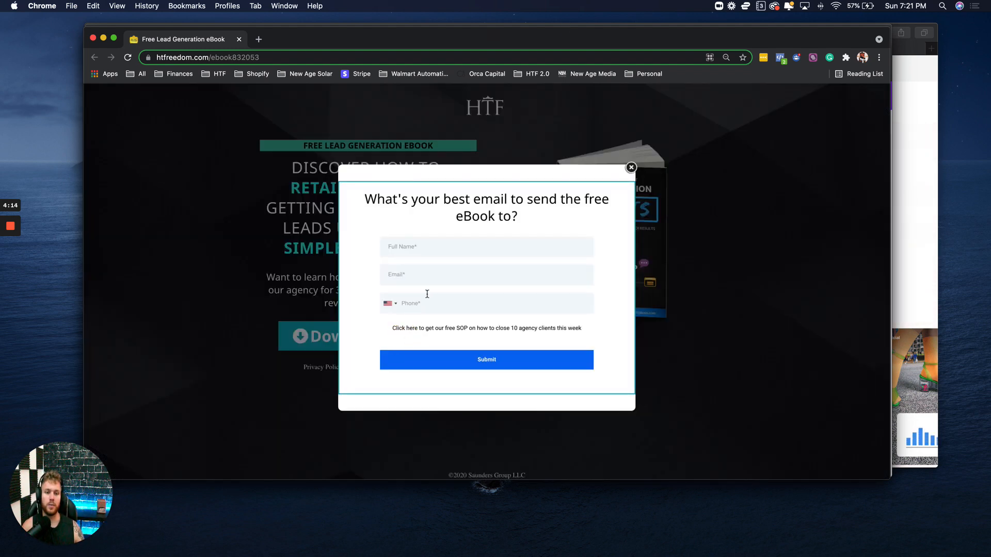
left_click(631, 168)
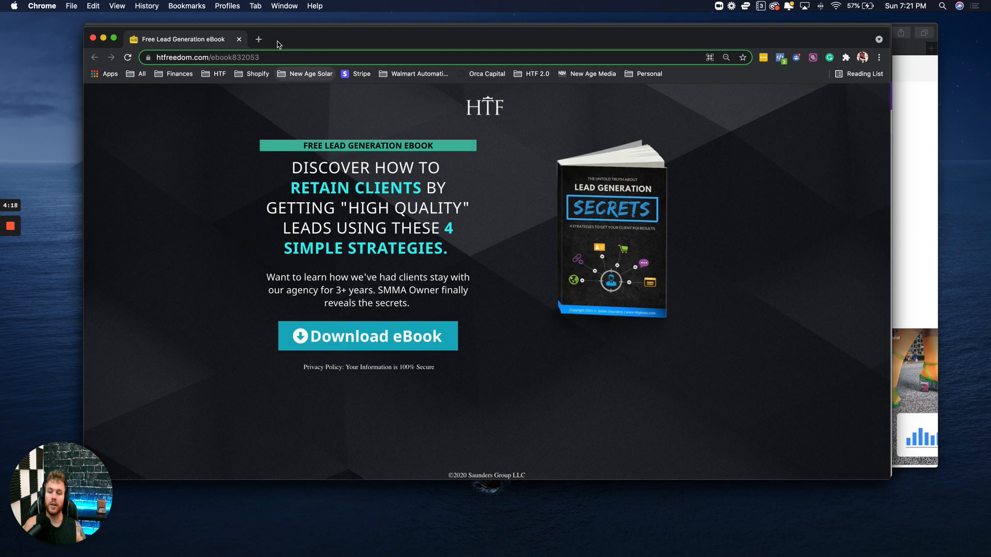
left_click(239, 40)
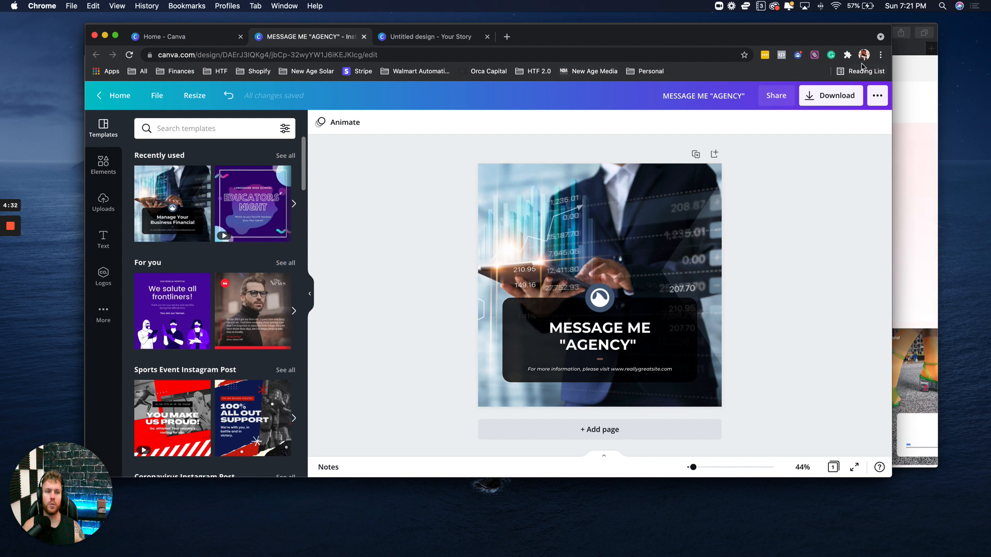
- Move the Canva window away, switch to the Ads Manager campaigns page in Safari, and reposition its window
left_click_drag(805, 41, 803, 114)
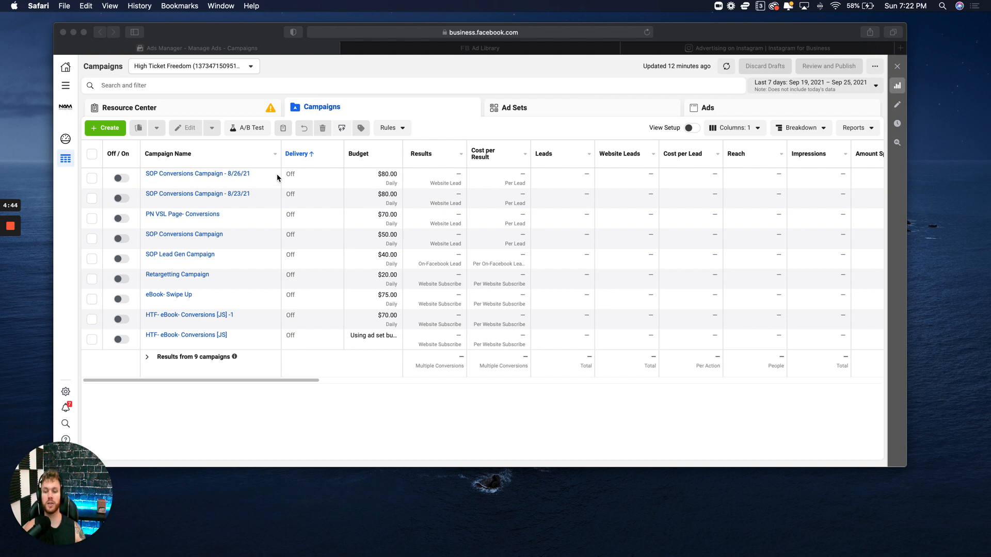
left_click(513, 33)
left_click(232, 32)
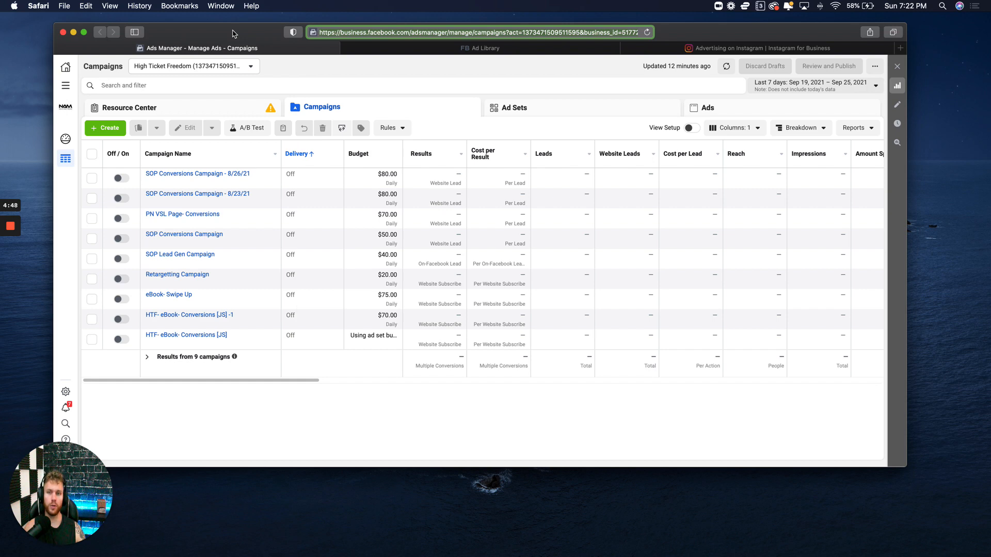
left_click_drag(212, 33, 269, 37)
- Switch to Facebook in Chrome and start creating an ad from Facebook's Create options
left_click(95, 107)
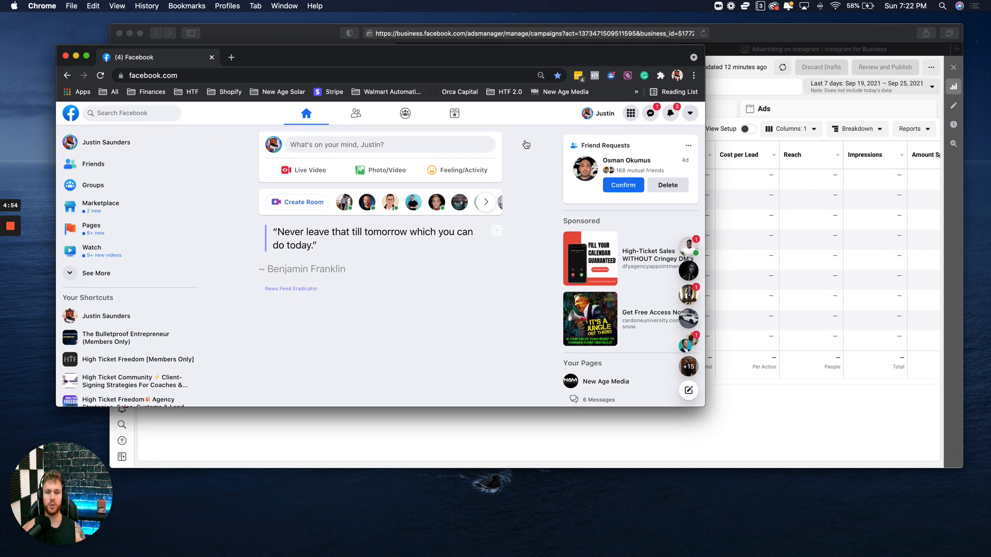
left_click(630, 115)
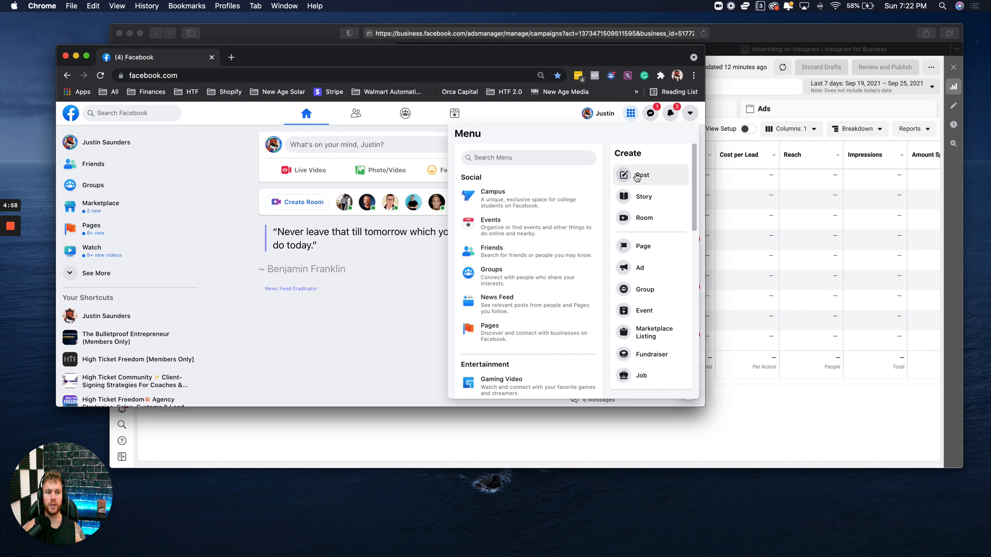
left_click(644, 272)
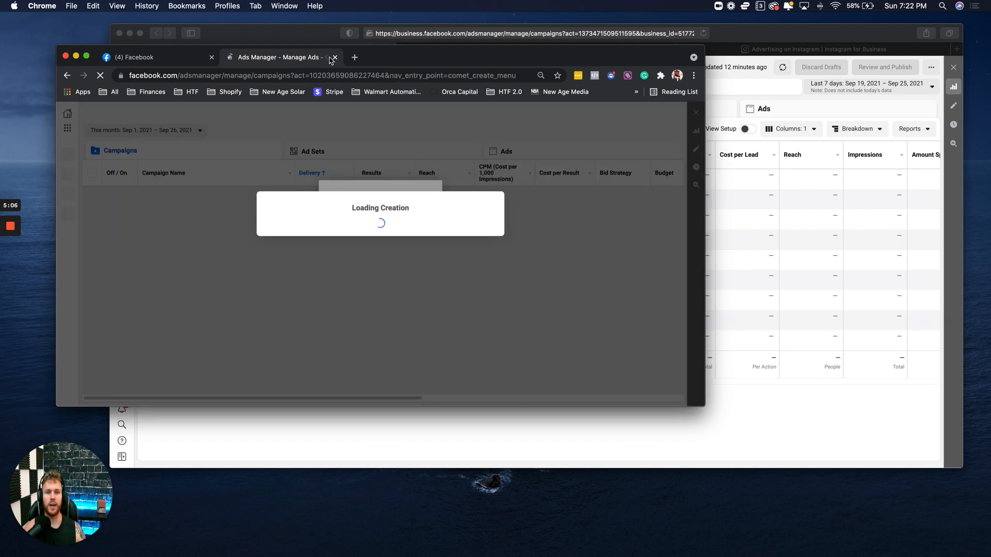
- Close the Ads Manager page in Chrome, return to Safari's Ads Manager campaigns page, and reposition and widen its window
left_click(335, 57)
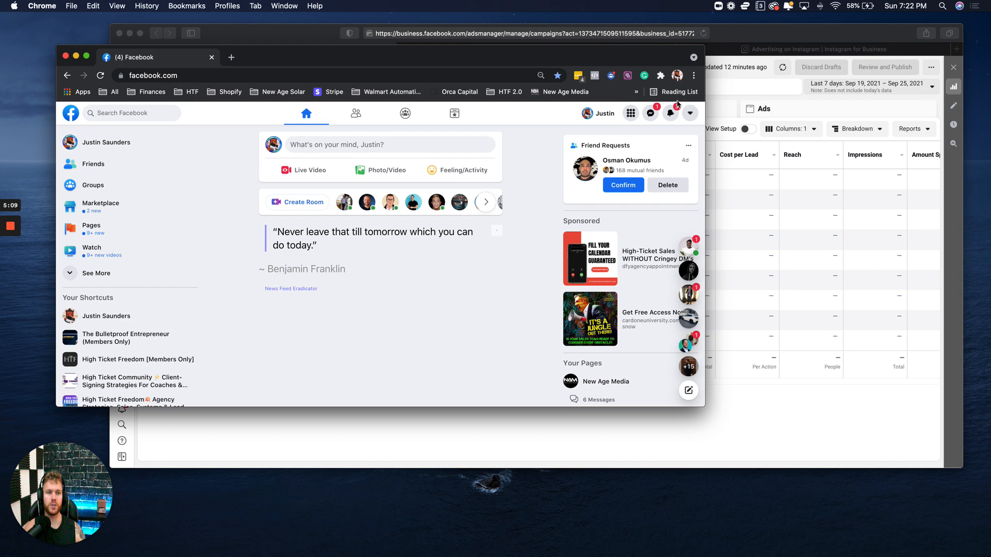
left_click(715, 94)
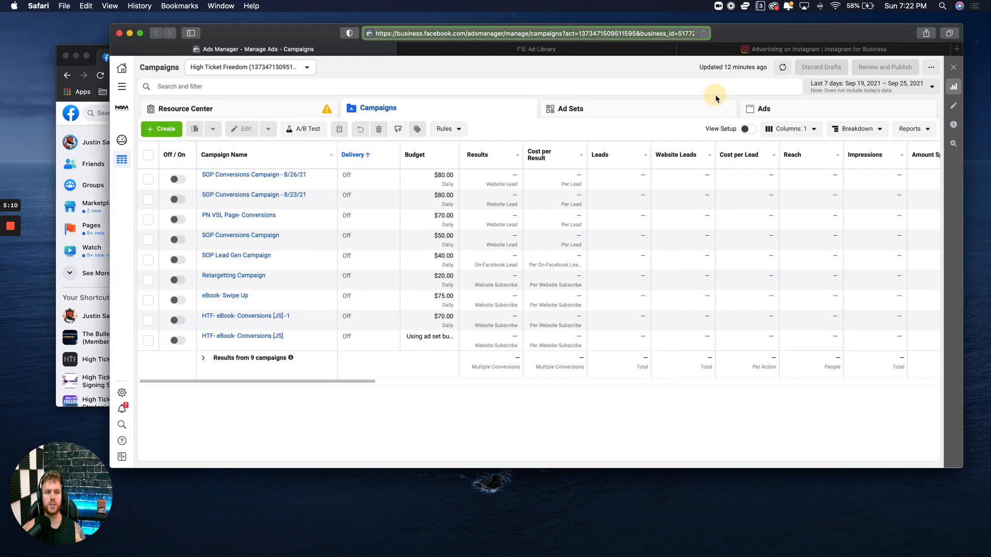
left_click_drag(322, 42, 248, 39)
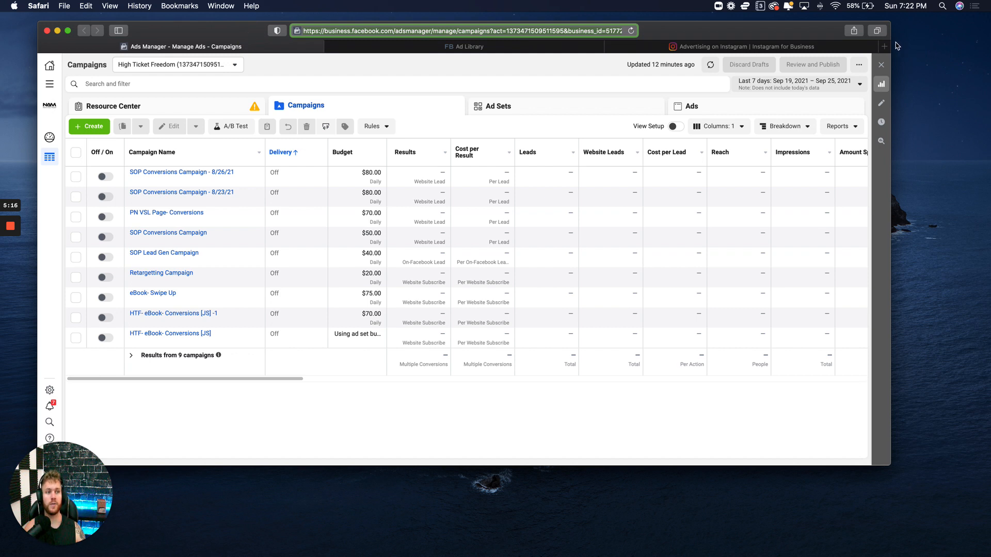
left_click_drag(891, 39, 946, 39)
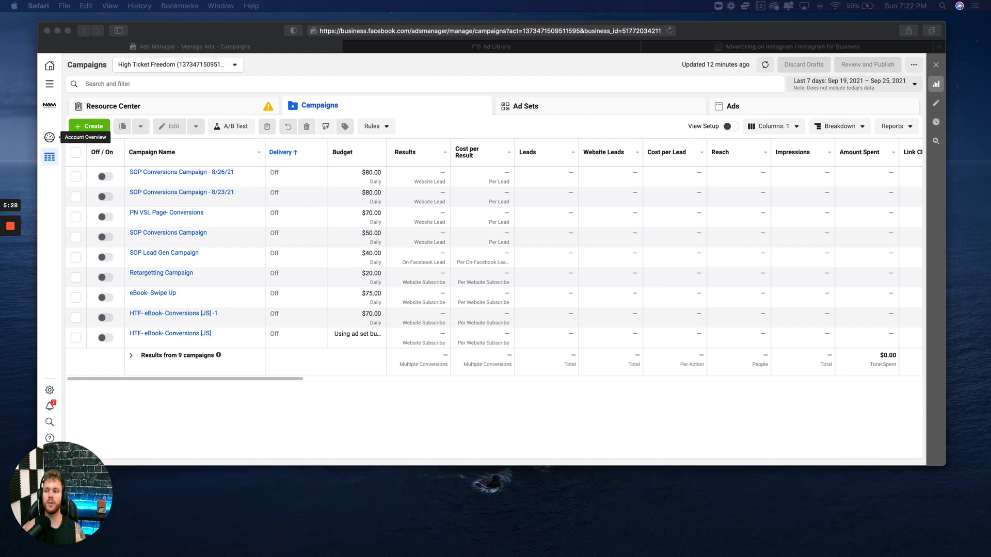
- Create a new Auction campaign with the Messages objective
left_click(98, 128)
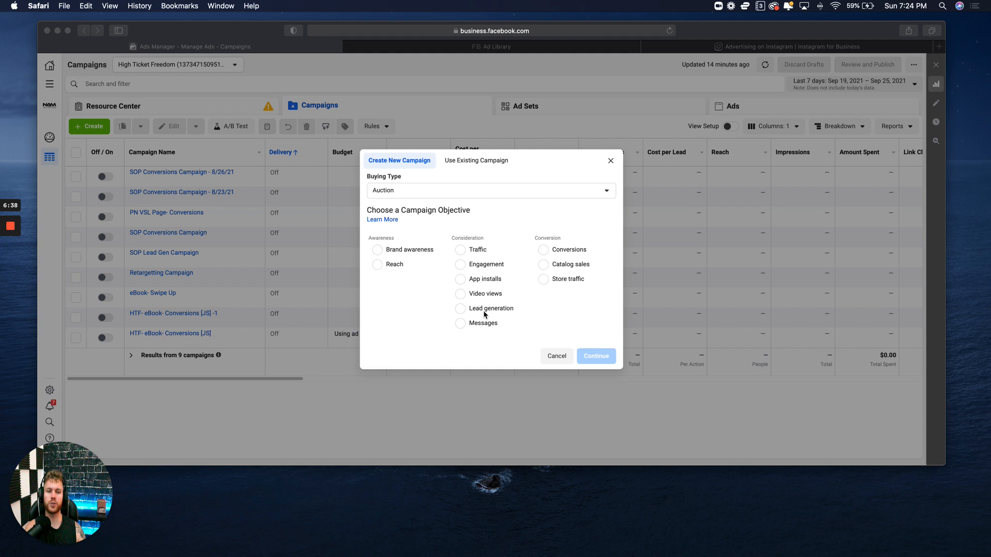
left_click(459, 325)
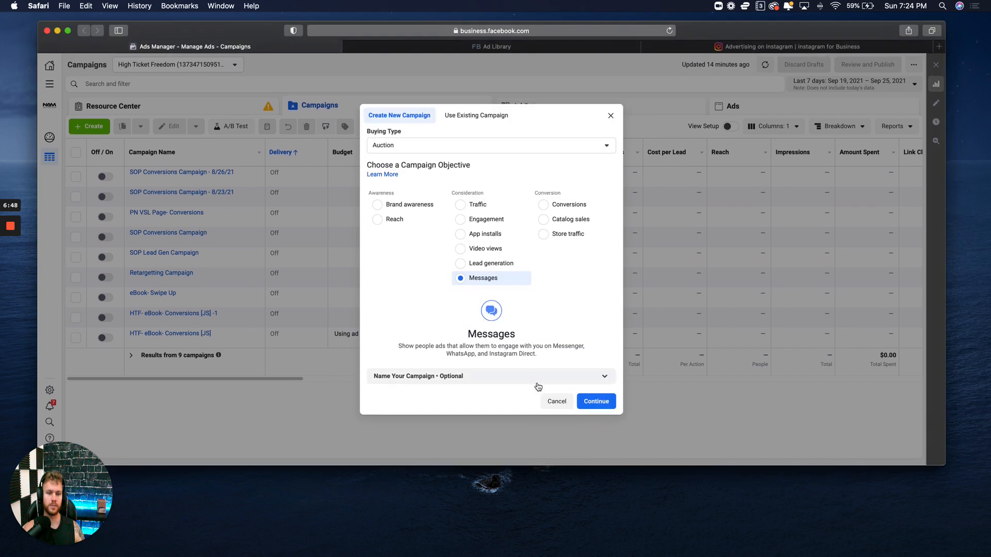
left_click(585, 402)
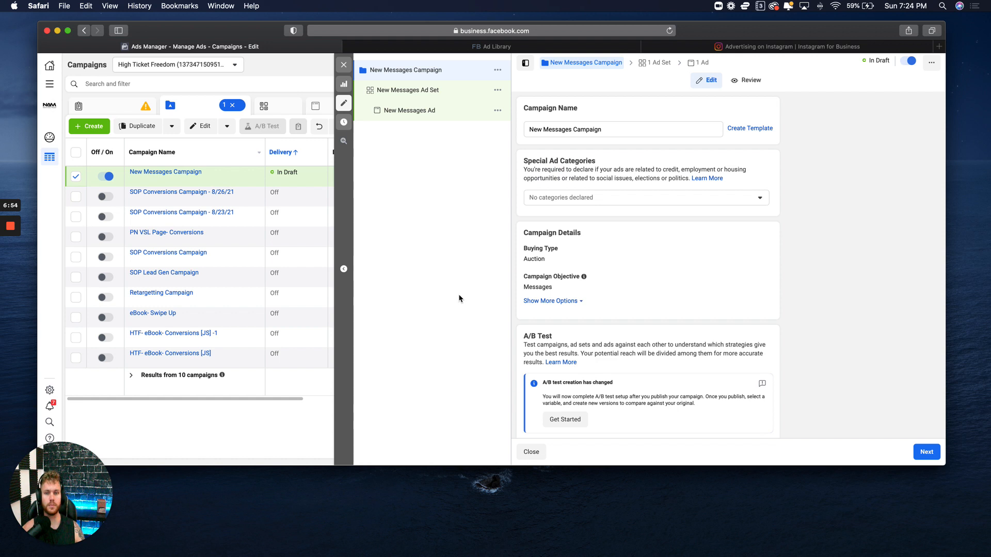
- Name the new campaign IG DEMO MESSAGE CAMPAIGN
triple_click(573, 127)
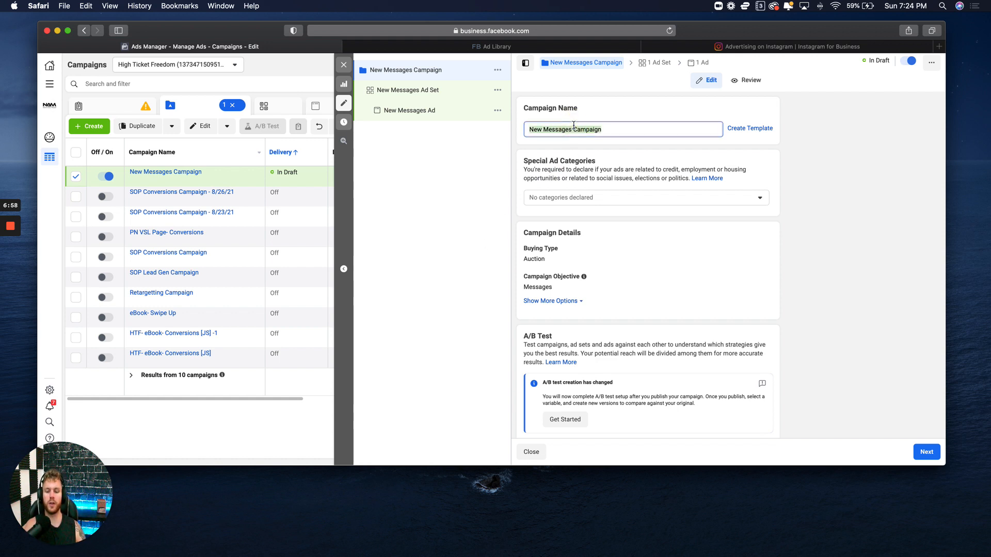
type("IG DEMO")
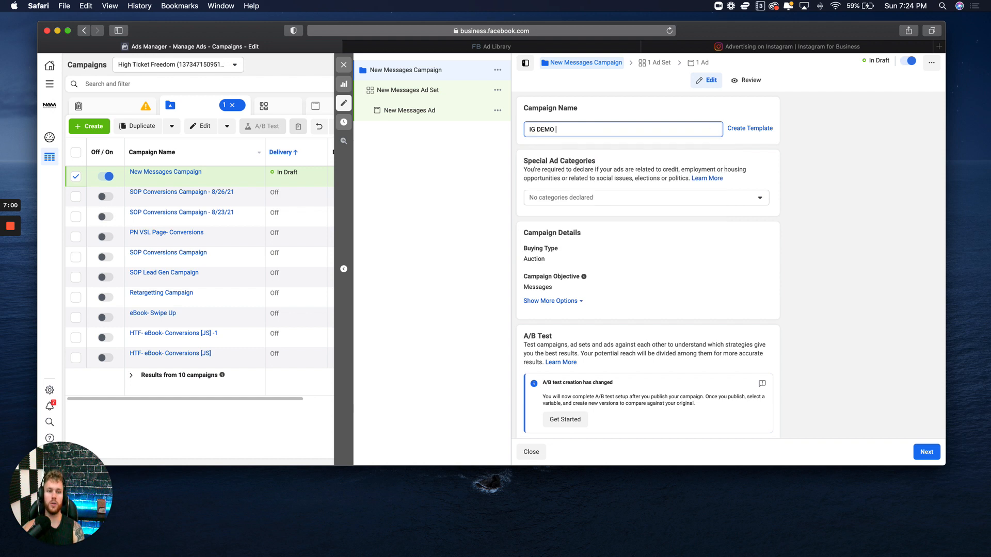
type(" MES")
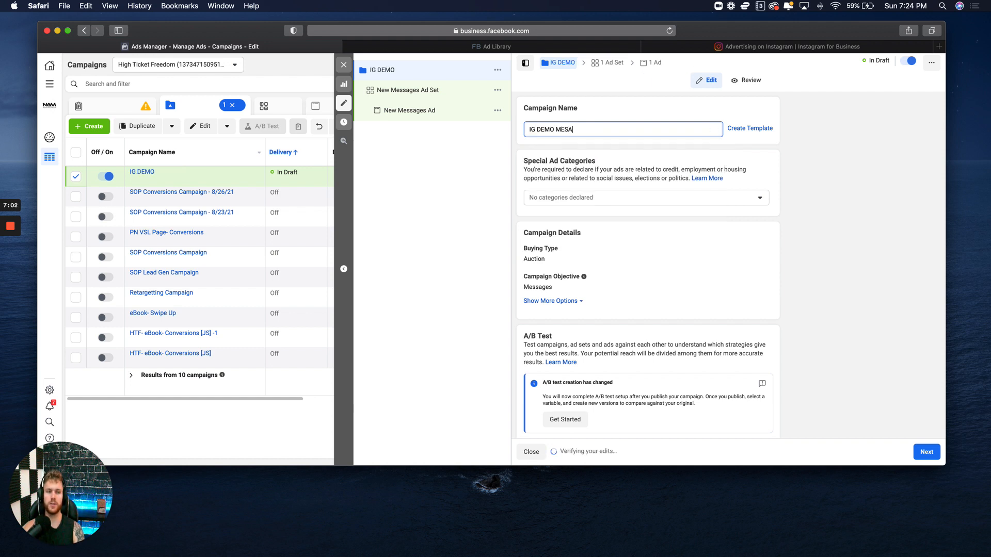
type("SAGE CAMPAIGN")
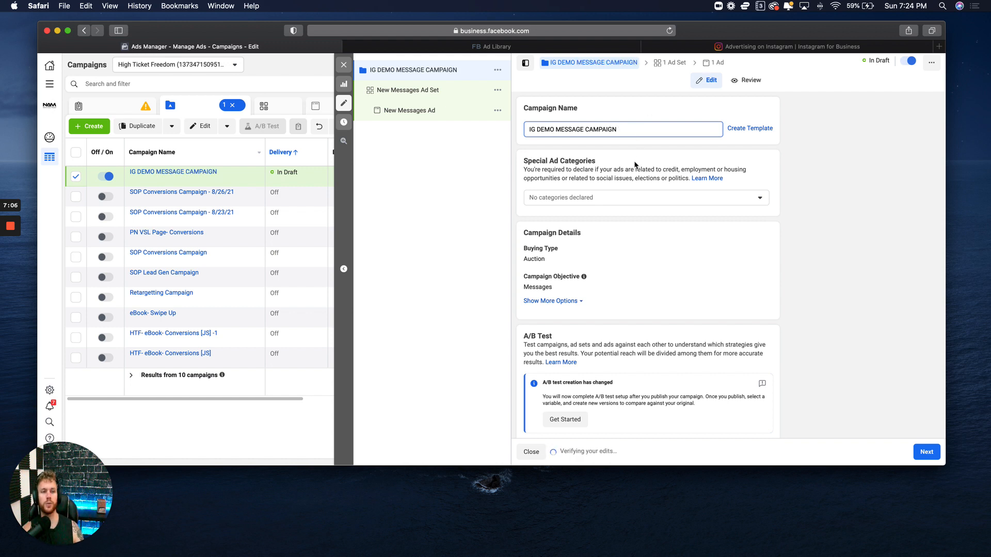
- Turn on Campaign Budget Optimization with a daily budget of $50.00 and continue to the ad set settings
scroll(618, 192, "down", 1)
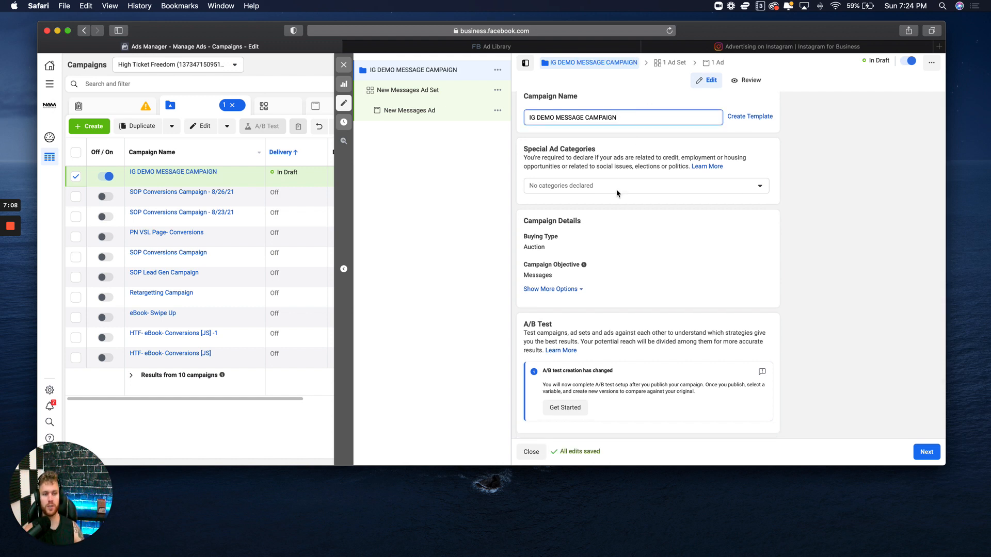
scroll(603, 221, "down", 2)
scroll(603, 222, "up", 3)
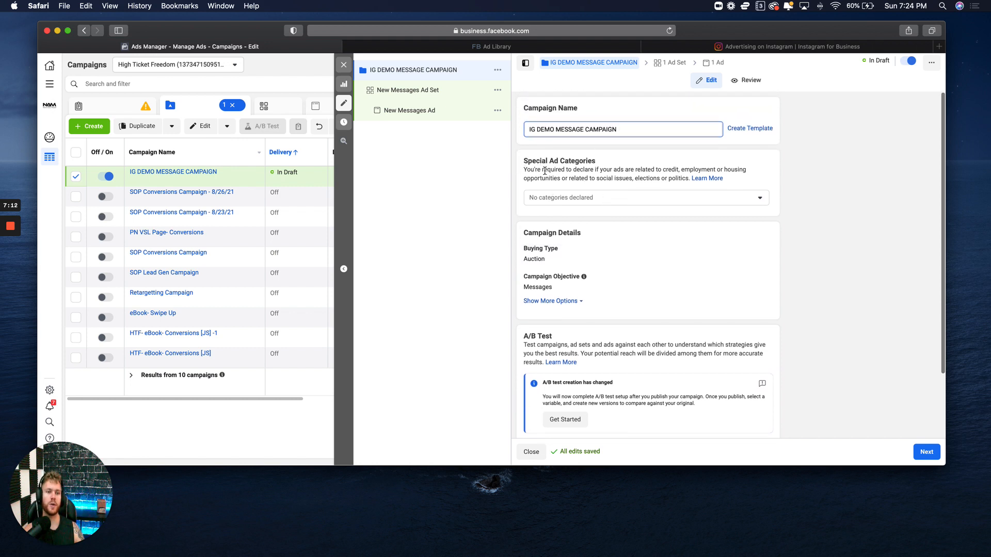
scroll(547, 176, "down", 2)
scroll(563, 196, "down", 4)
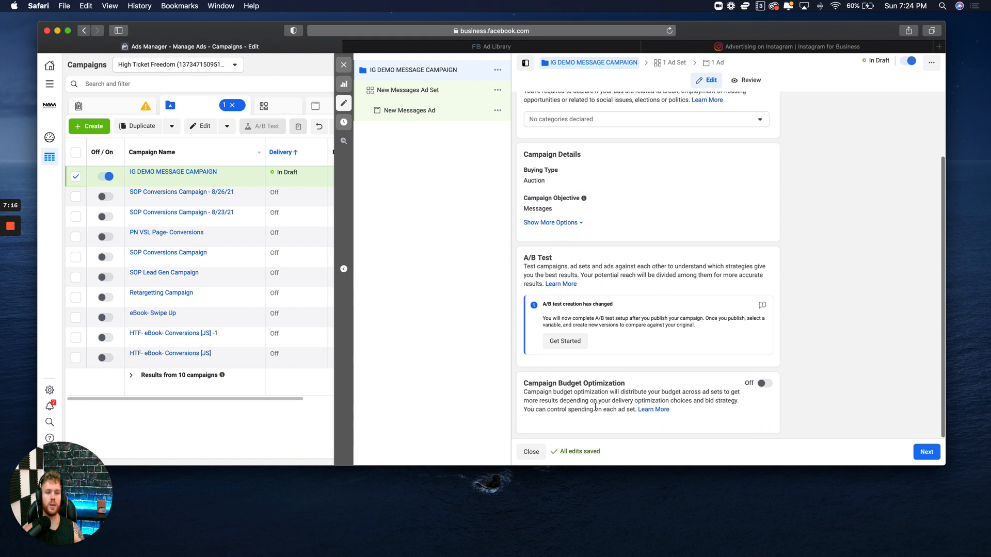
left_click(764, 383)
scroll(703, 394, "down", 5)
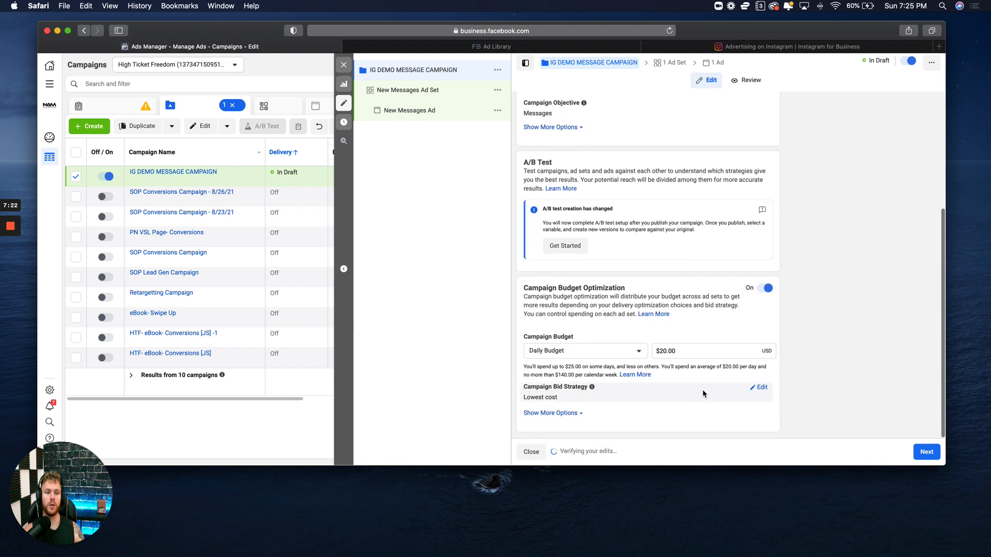
left_click(677, 351)
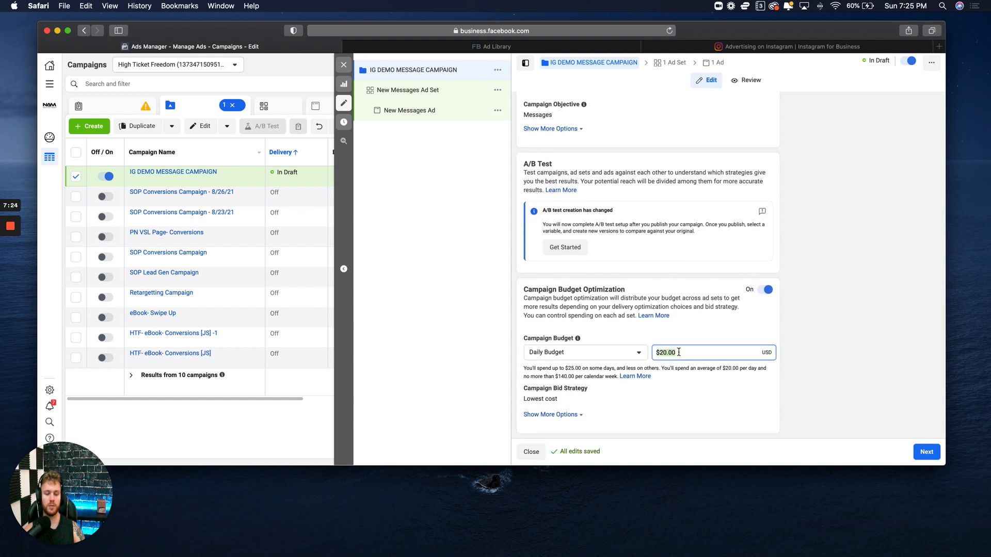
type("50")
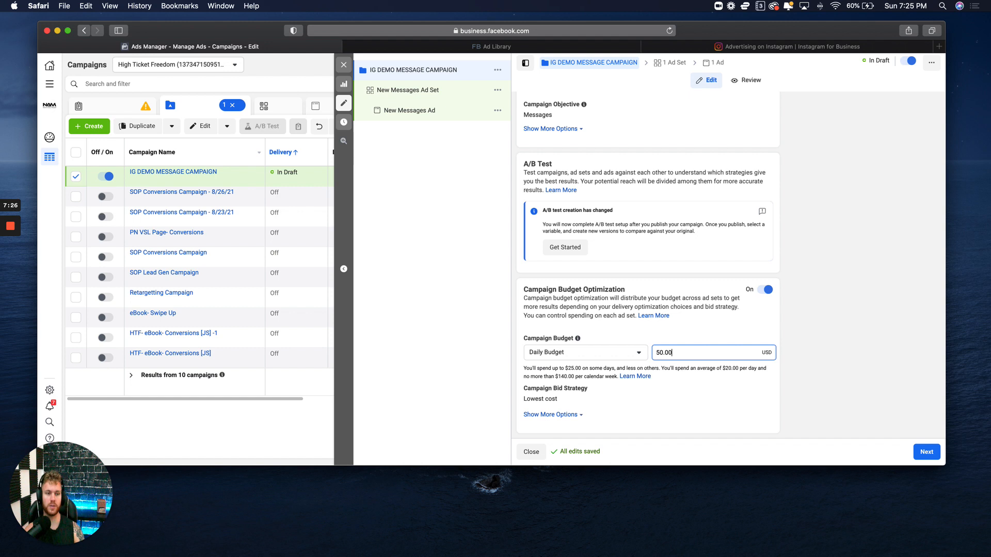
left_click(668, 330)
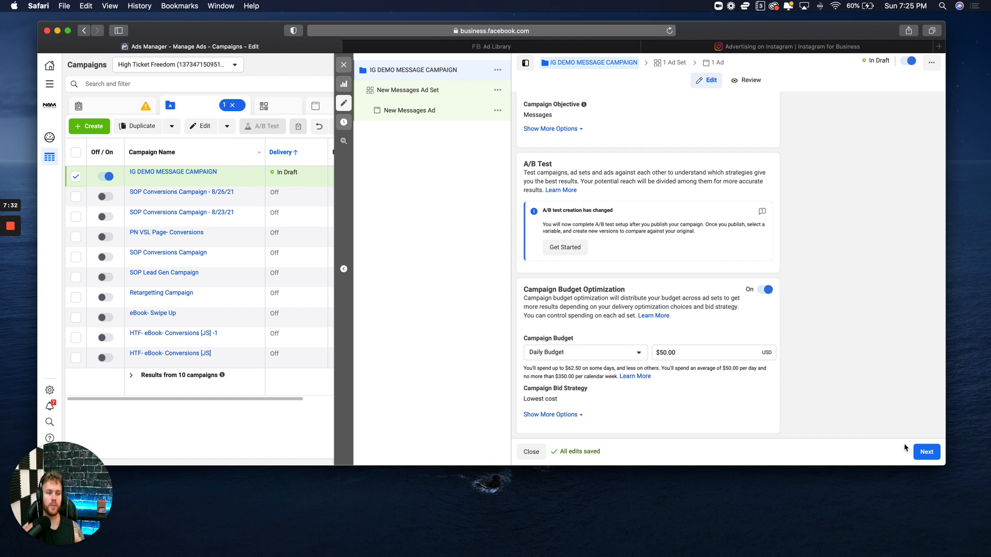
left_click(921, 452)
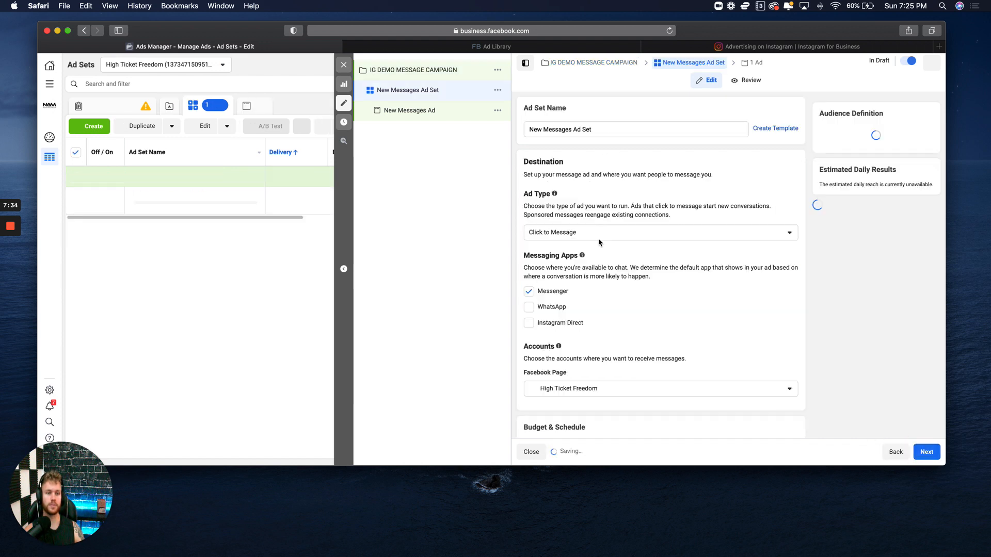
- Replace the ad set's default name with "Ad set #1"
left_click(577, 129)
triple_click(577, 129)
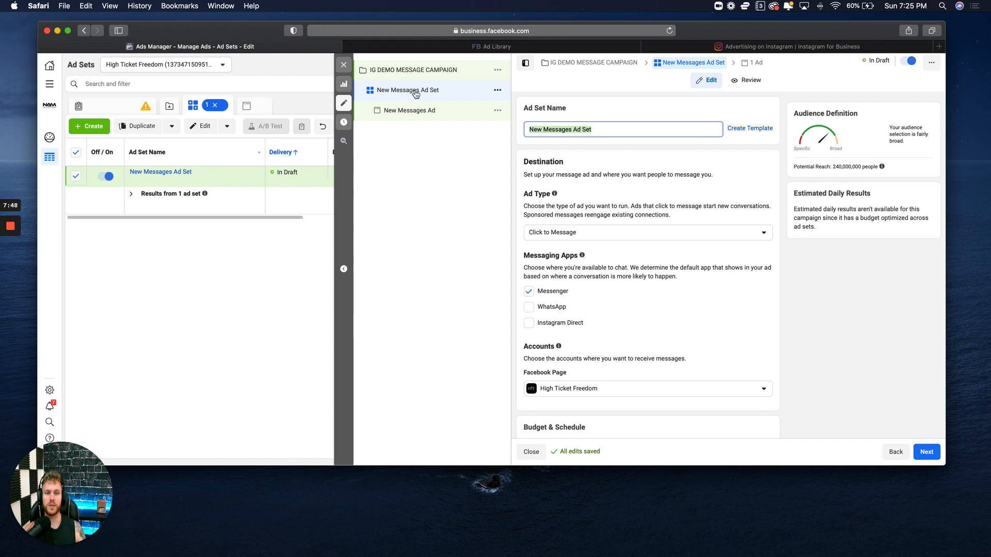
left_click_drag(543, 109, 524, 109)
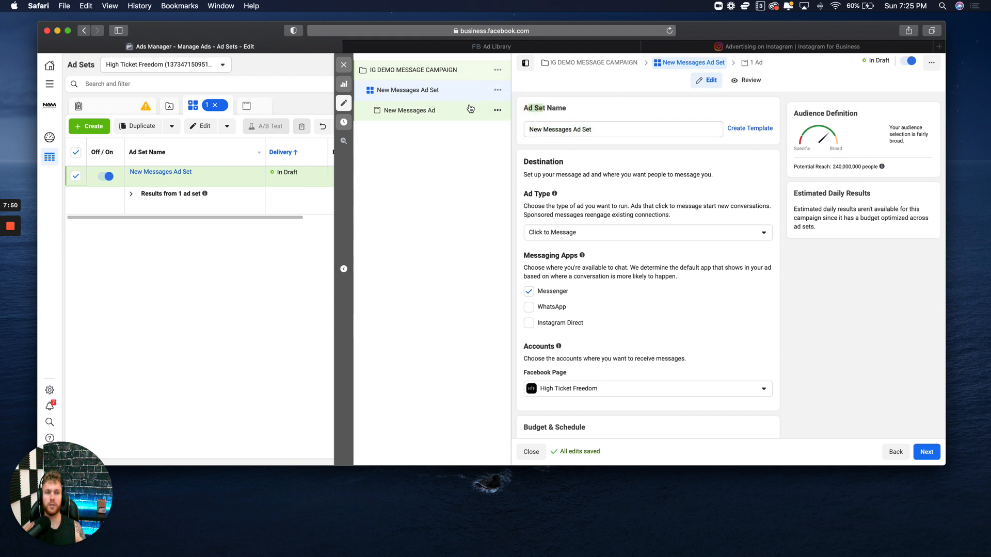
triple_click(621, 131)
type("A")
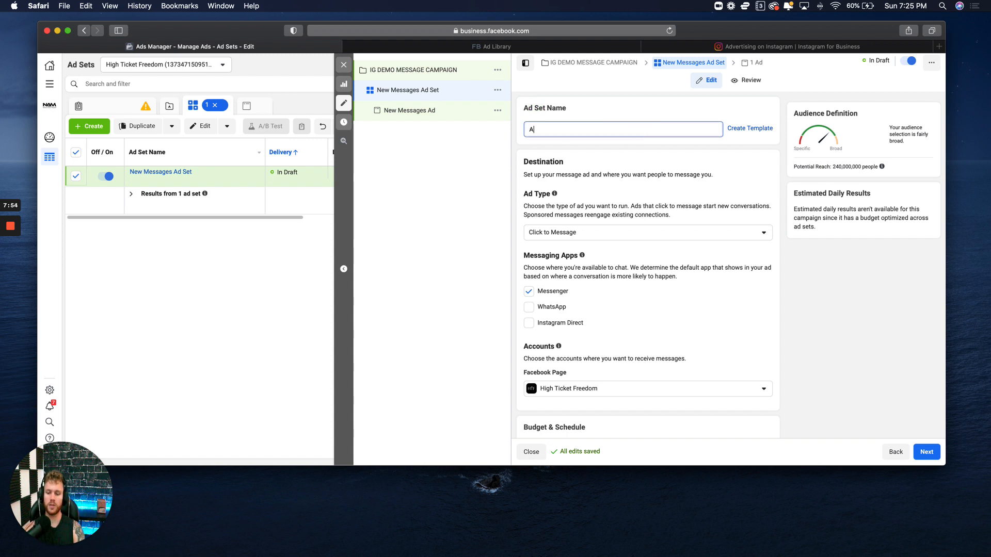
type("d set")
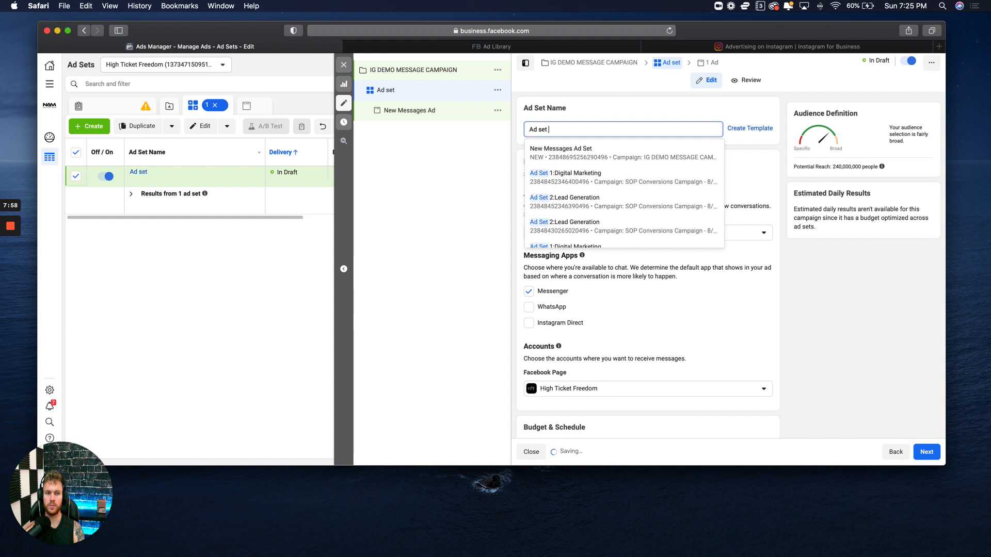
type(" #1\"")
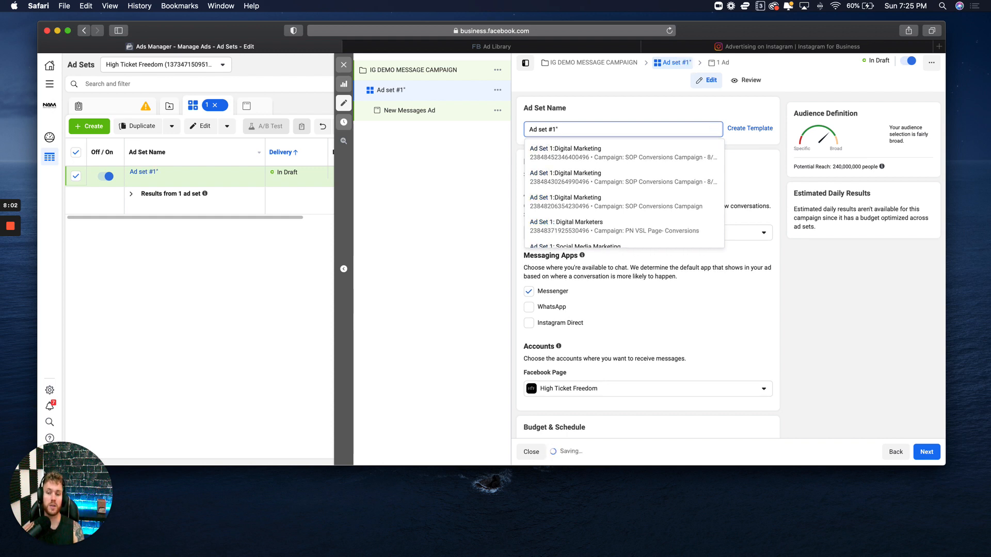
type(" INTER")
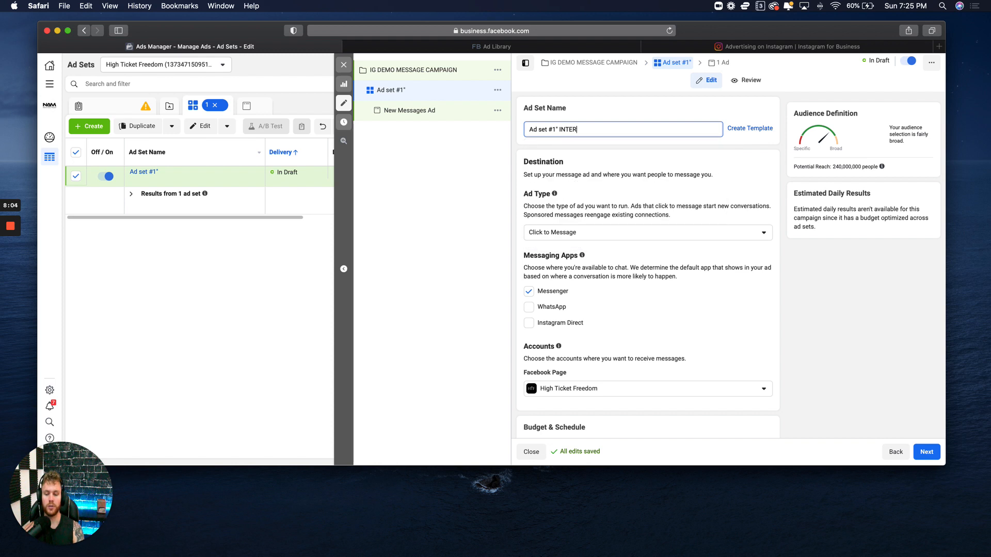
type("S")
key("BackSpace")
key("BackSpace")
key("BackSpace")
key("BackSpace")
key("BackSpace")
key("BackSpace")
key("BackSpace")
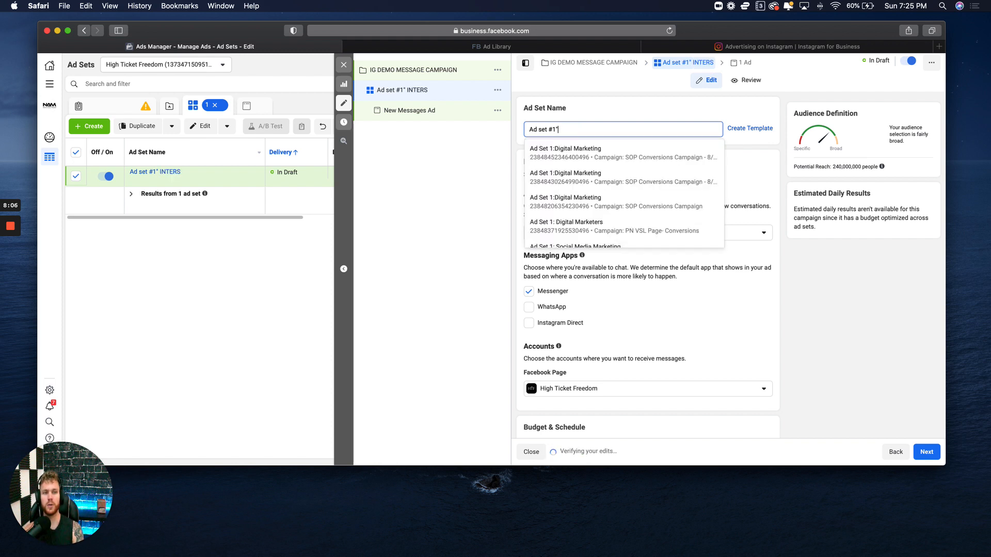
- Complete the ad set's name as "Ad set #1: Grant Cardone"
type(": ")
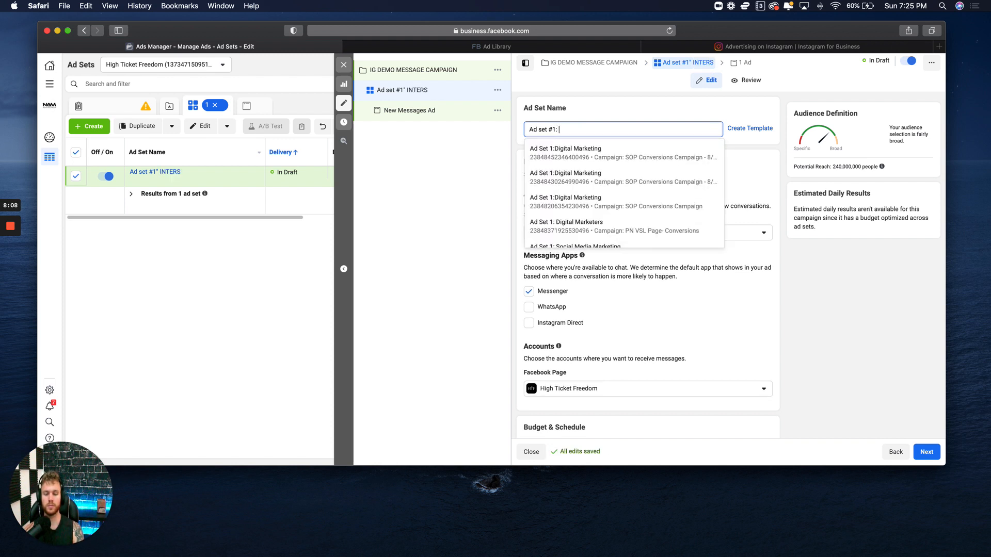
type("Jake Pau")
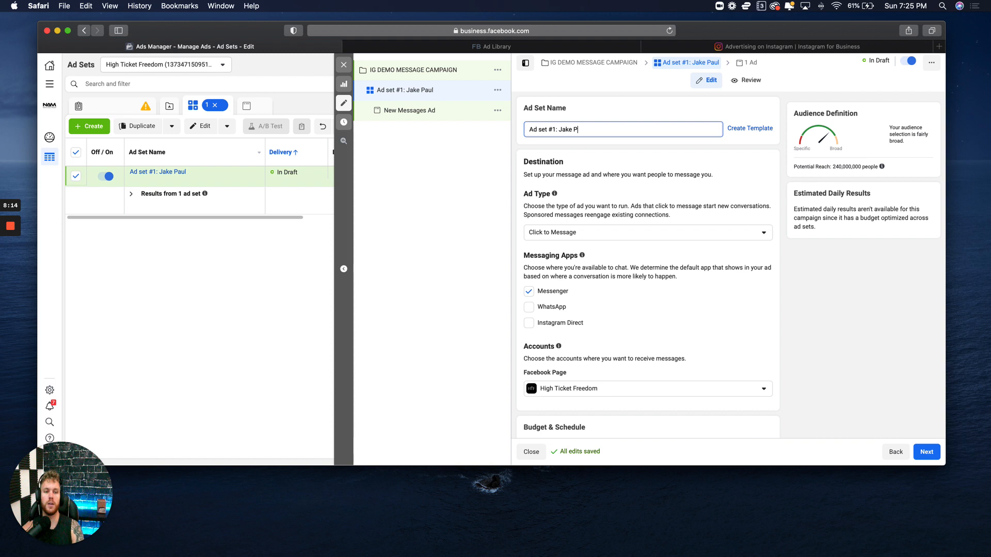
key("BackSpace")
type("Gr")
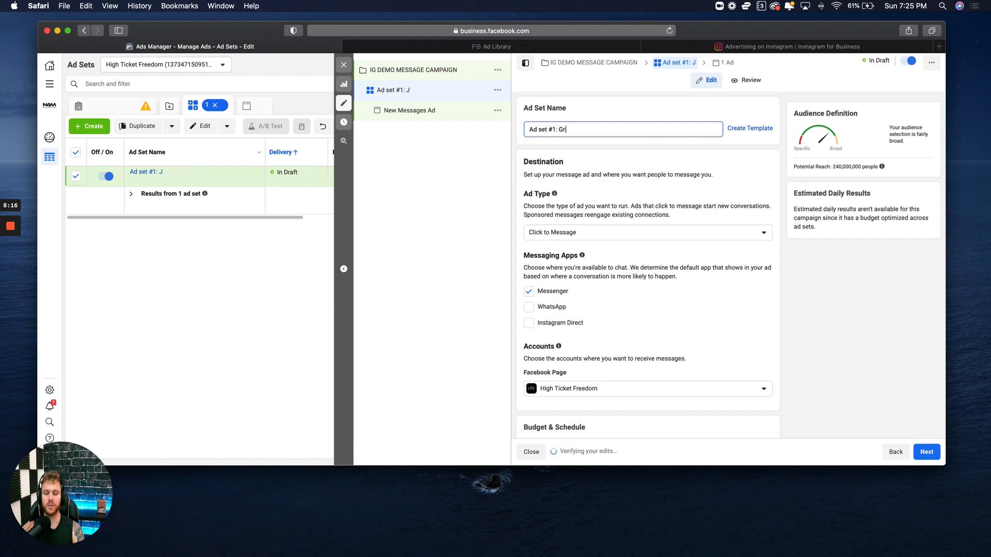
type("ant Cardone")
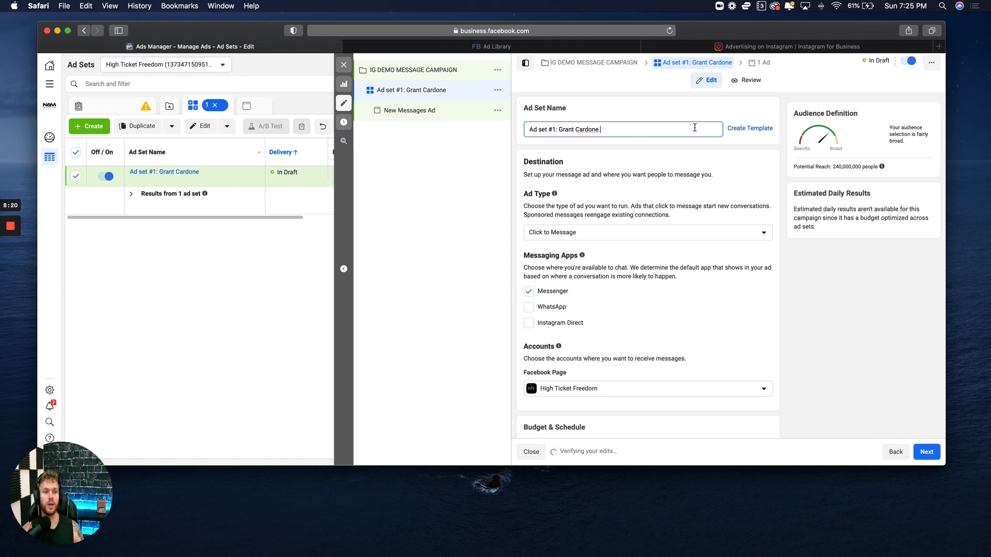
- Choose Click to Message as the ad set's ad type in the Destination settings
scroll(640, 230, "down", 3)
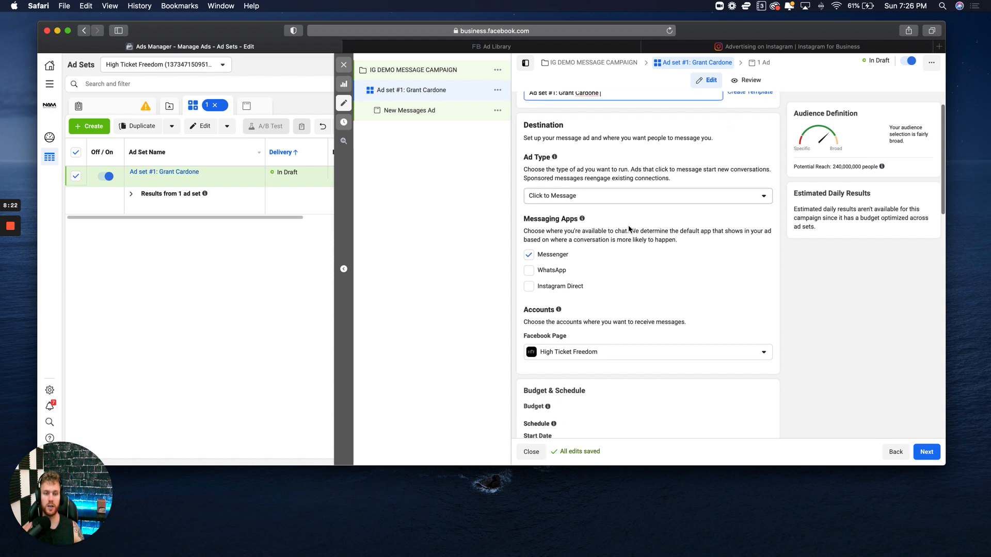
scroll(628, 225, "up", 2)
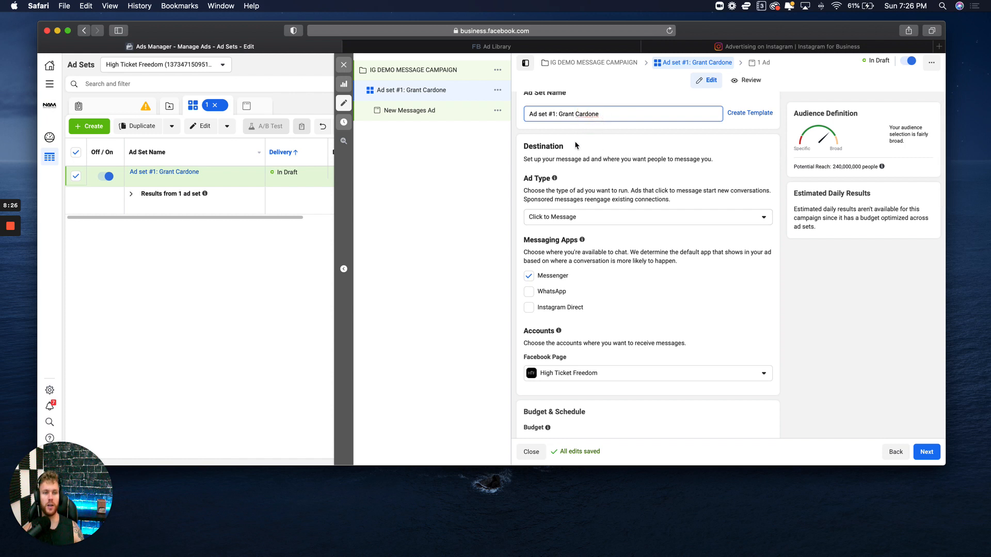
scroll(586, 169, "down", 1)
scroll(581, 119, "down", 4)
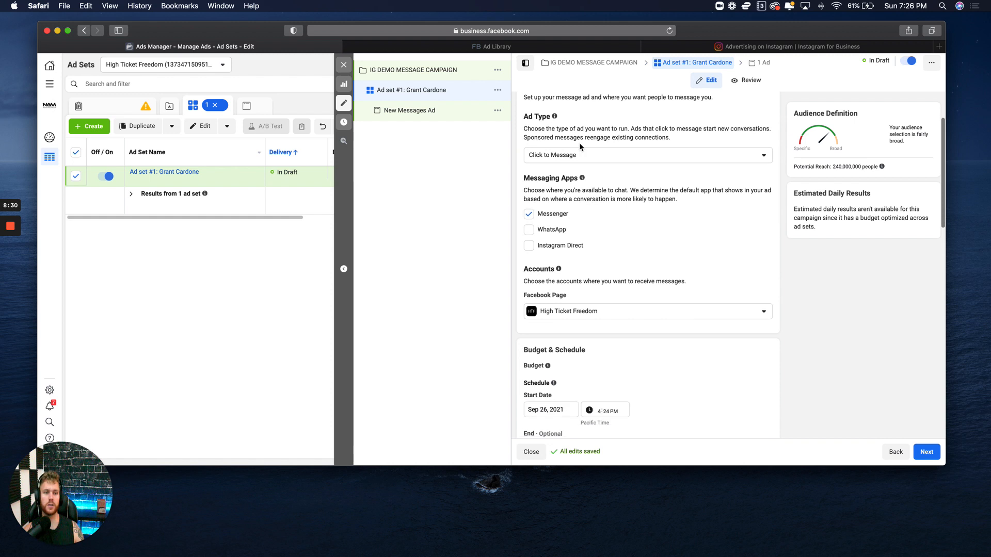
left_click(556, 154)
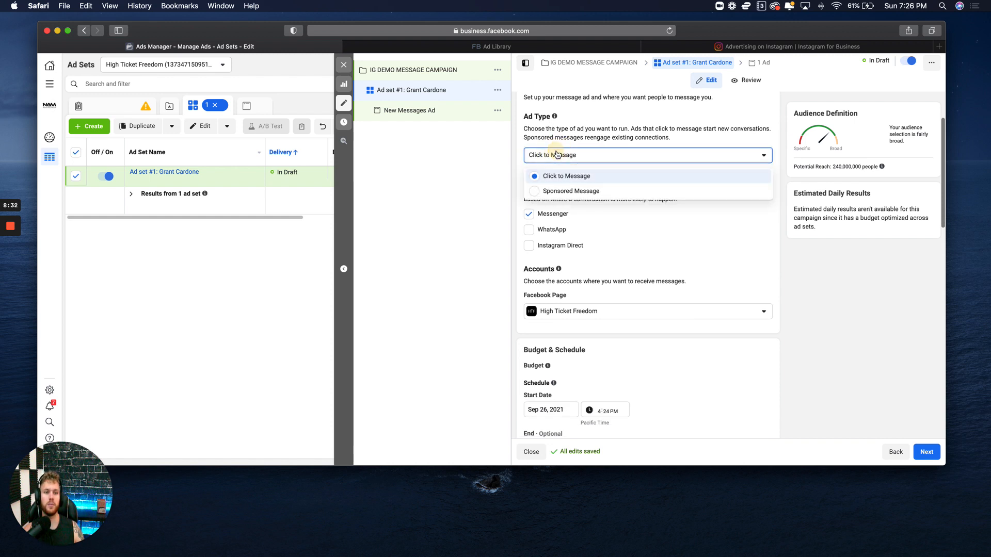
left_click(562, 173)
scroll(568, 214, "down", 2)
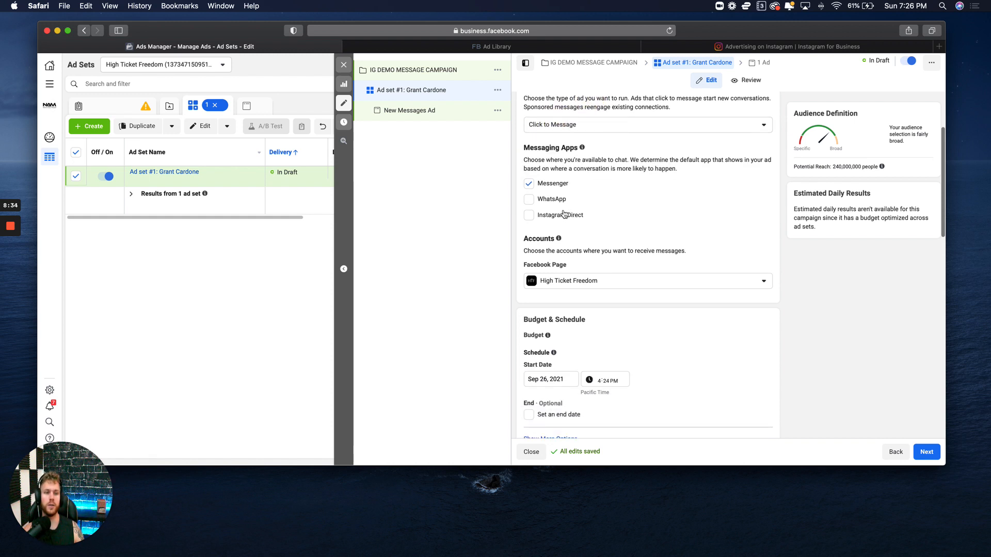
- Set Instagram Direct as the only messaging app, replacing Messenger, and check the list of available Facebook Pages
left_click(530, 185)
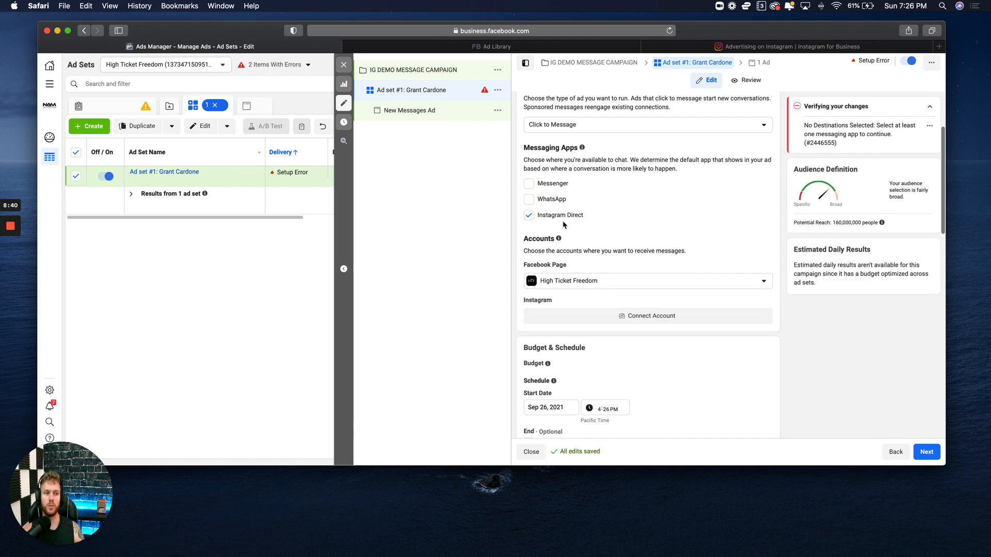
scroll(564, 225, "down", 3)
left_click(567, 222)
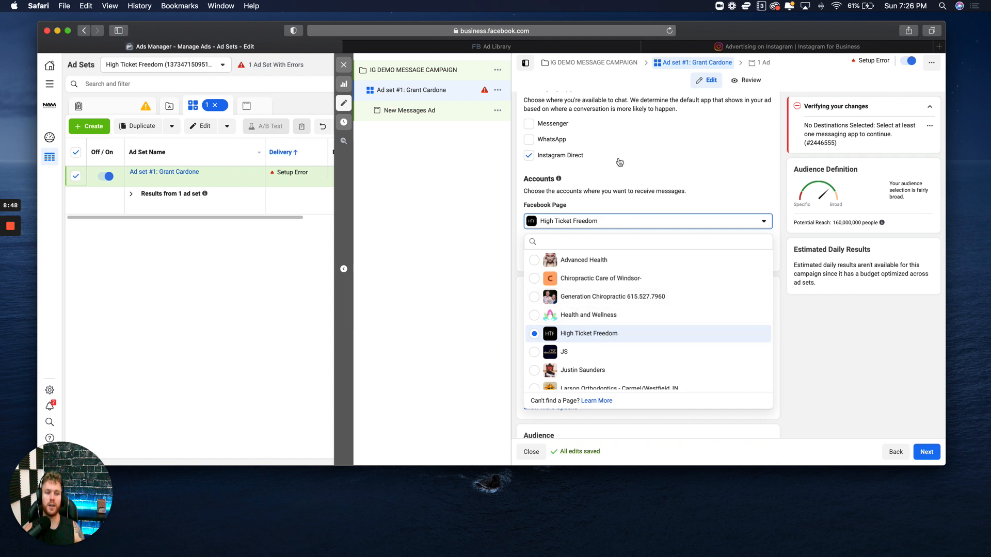
left_click(596, 193)
- Start connecting an Instagram account, look through the eligible Facebook Pages, and choose the JS page from the Personal group
scroll(597, 199, "down", 3)
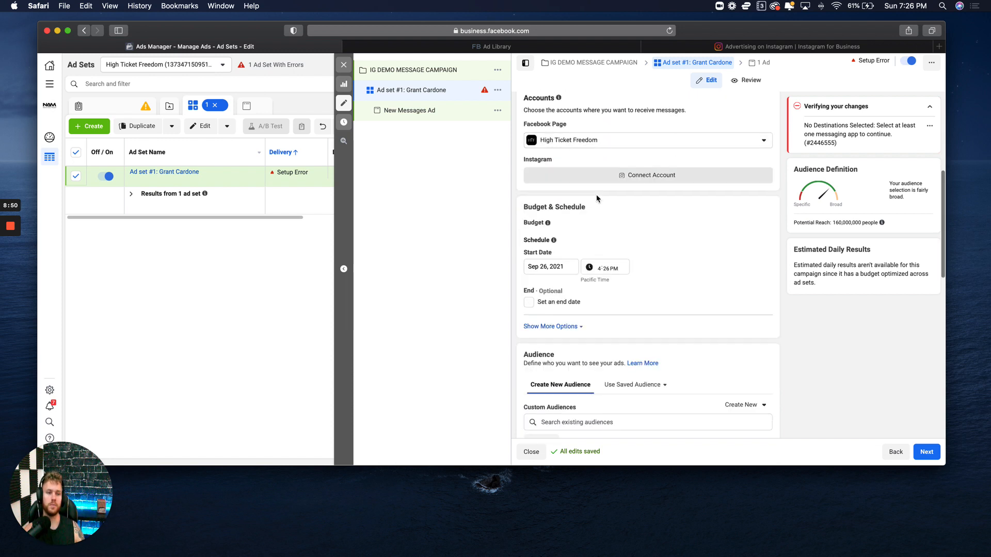
scroll(599, 200, "down", 1)
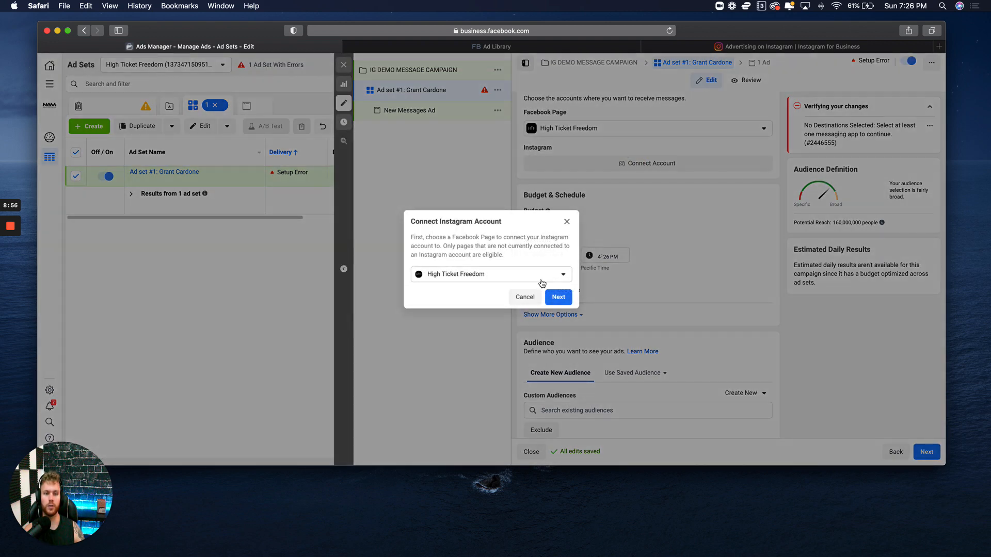
left_click(542, 272)
scroll(482, 353, "down", 3)
scroll(483, 353, "up", 6)
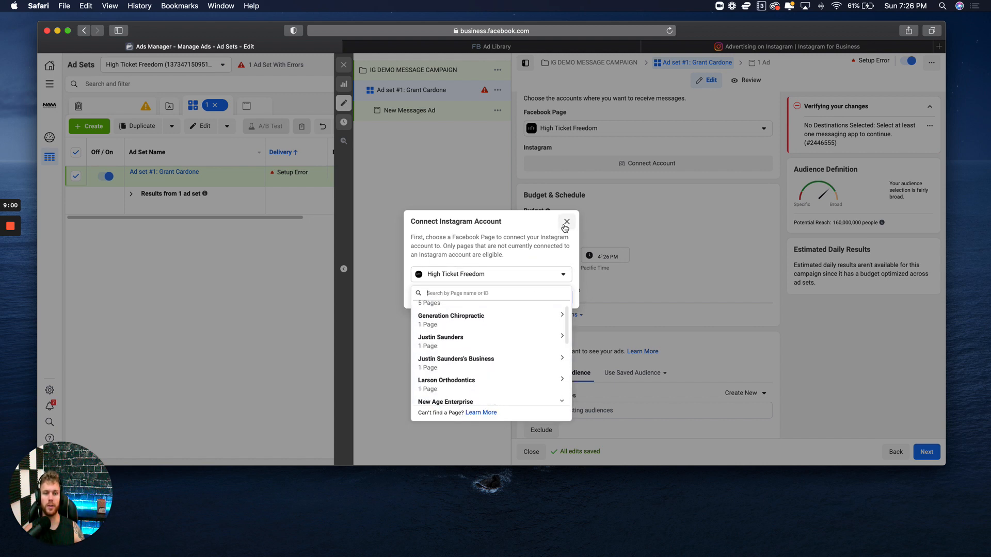
scroll(494, 362, "down", 3)
scroll(492, 356, "down", 2)
scroll(490, 350, "up", 3)
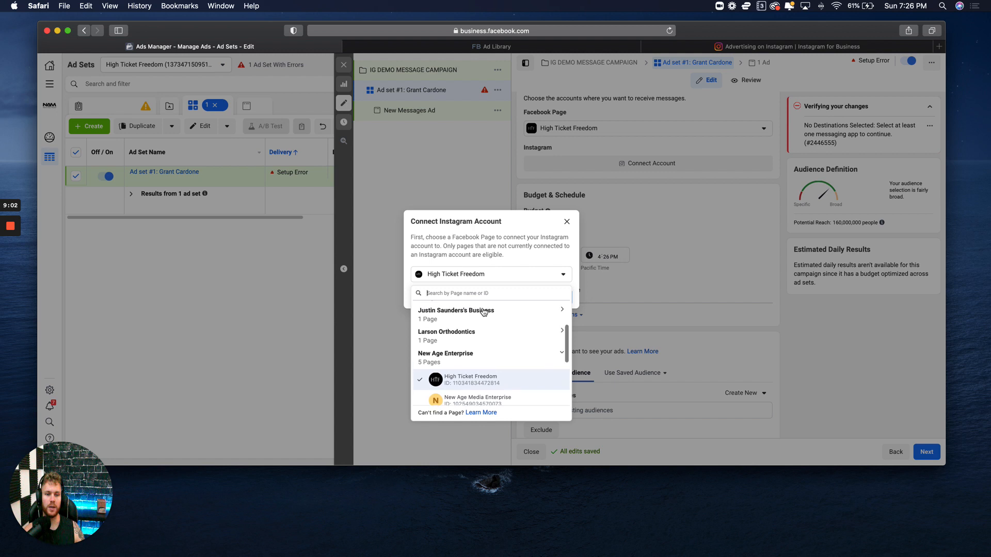
left_click(478, 327)
scroll(478, 329, "down", 6)
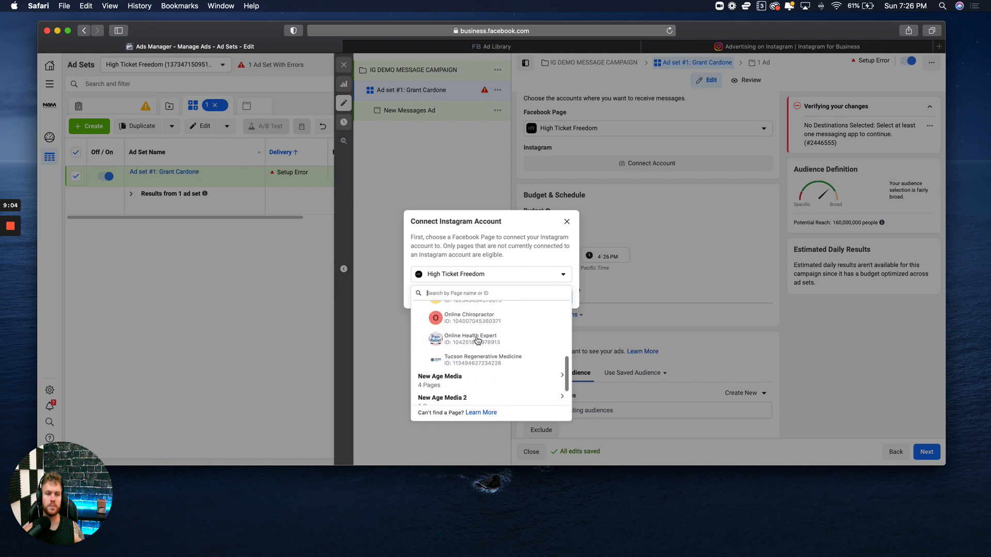
left_click(463, 396)
left_click(467, 356)
scroll(467, 355, "up", 6)
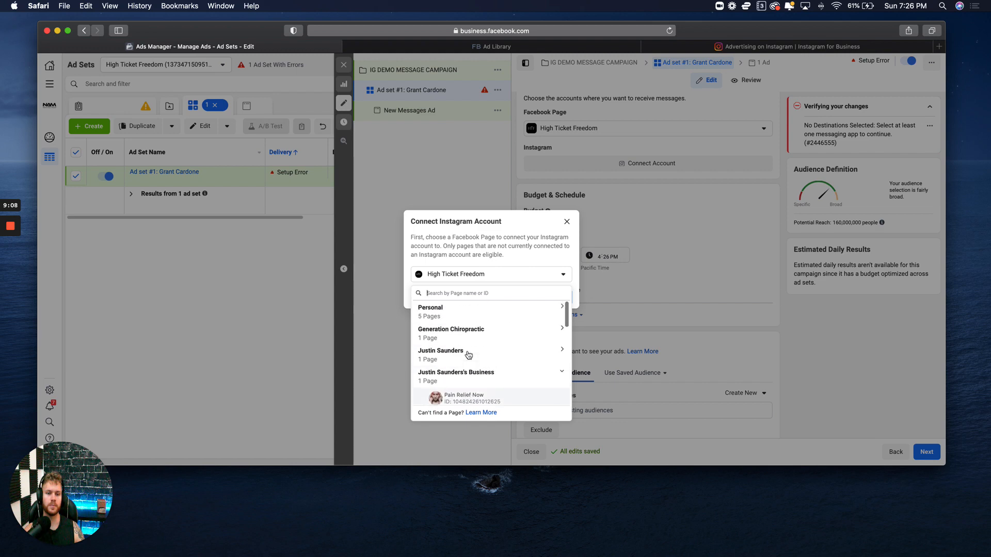
left_click(467, 318)
scroll(474, 325, "down", 3)
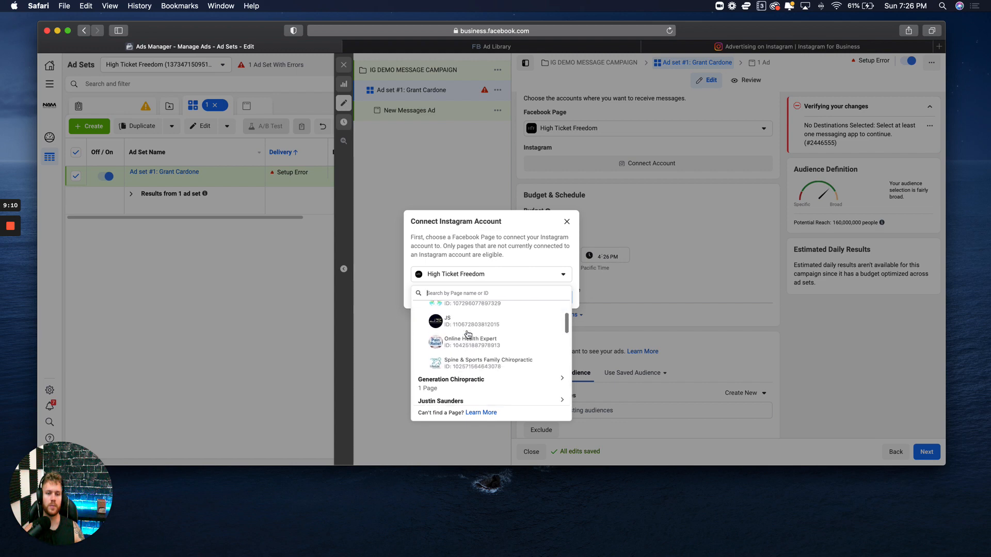
left_click(478, 325)
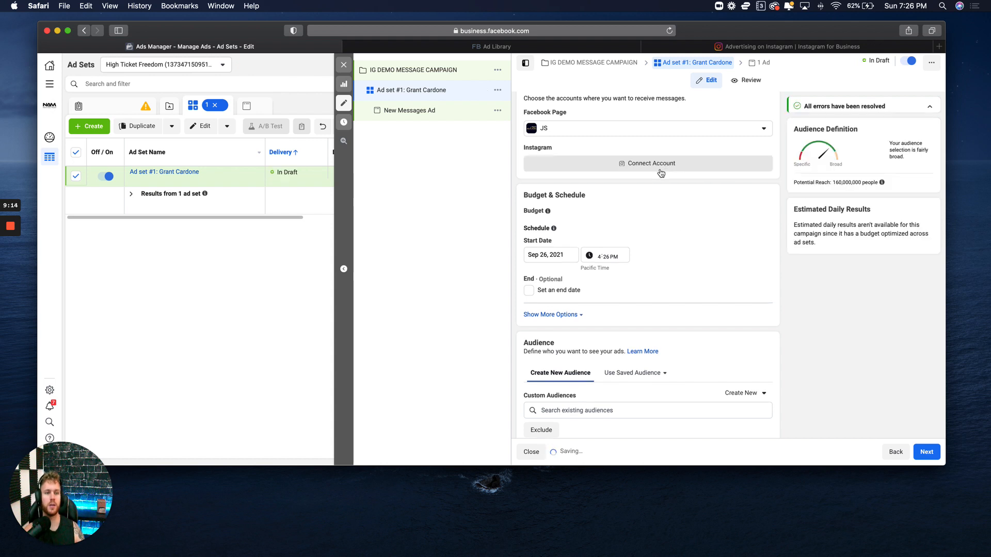
- Add Canada to the included locations of the ad set's audience
scroll(663, 213, "down", 2)
scroll(663, 213, "down", 4)
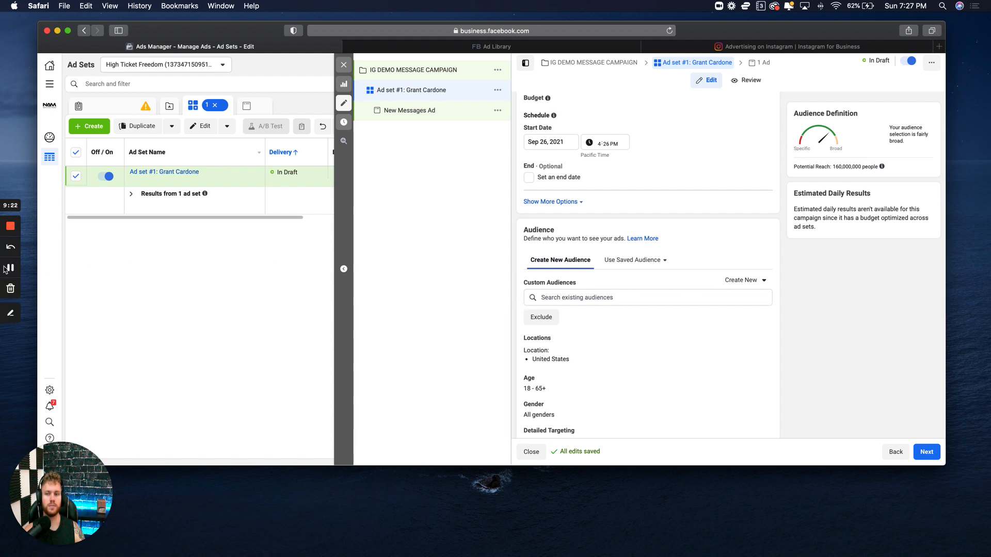
scroll(629, 270, "down", 5)
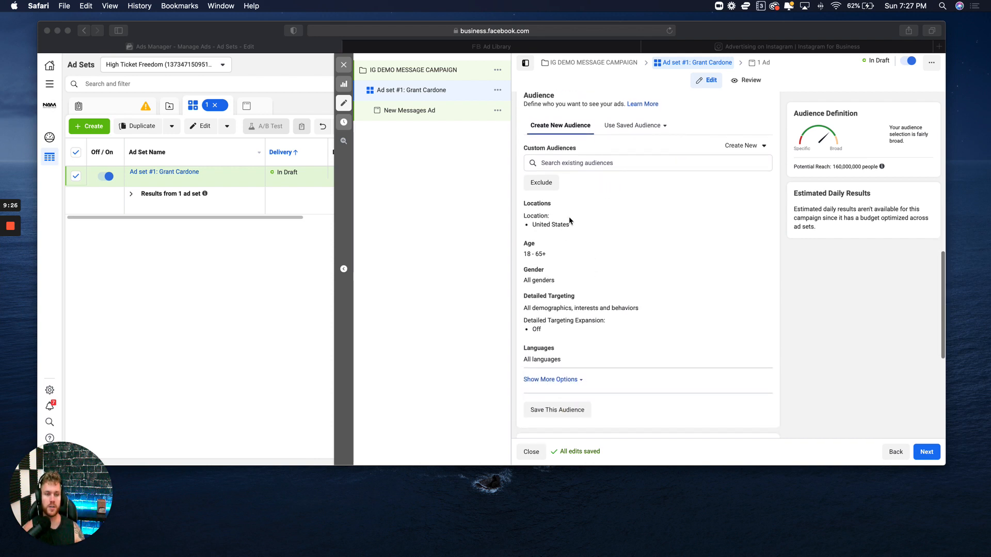
left_click(566, 223)
scroll(575, 232, "down", 1)
scroll(575, 232, "up", 1)
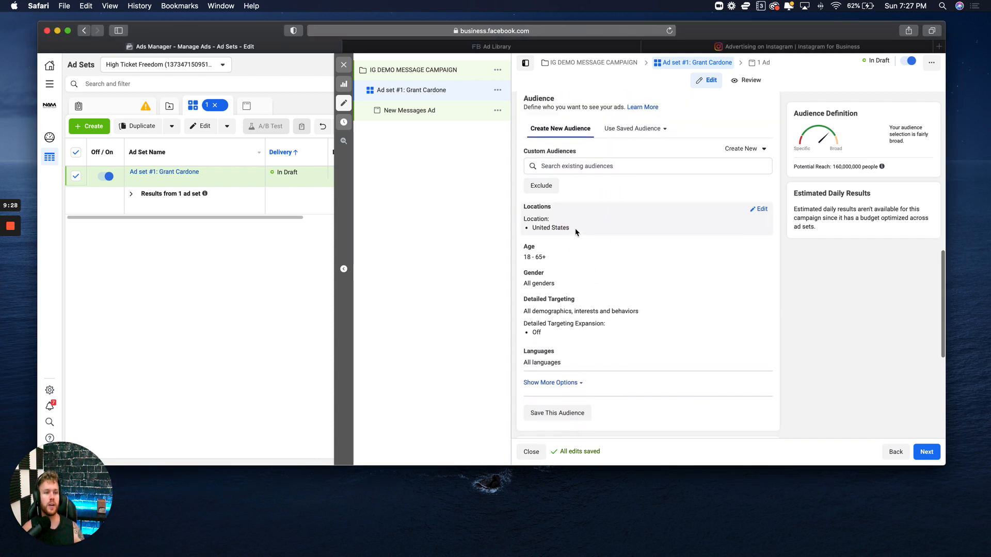
left_click(759, 210)
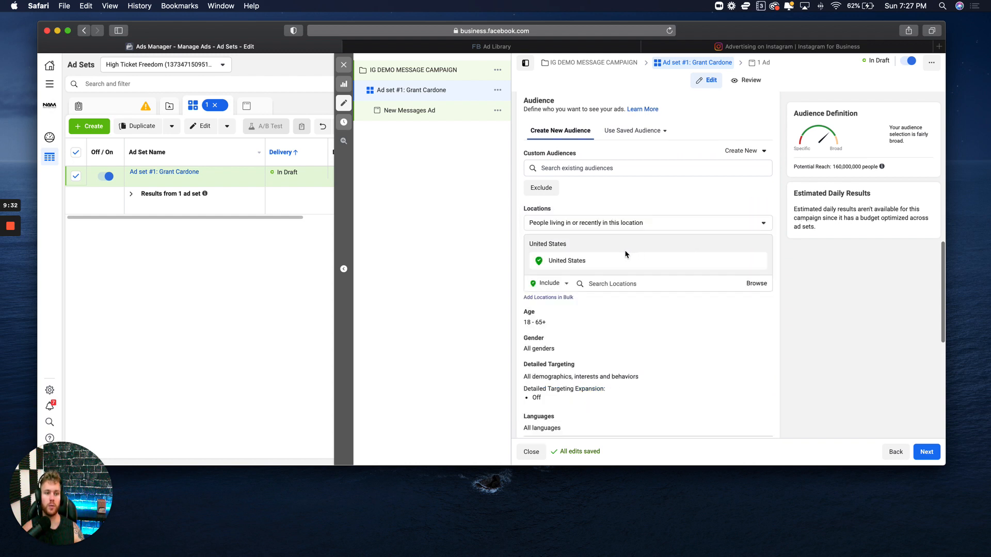
left_click(609, 279)
type("da")
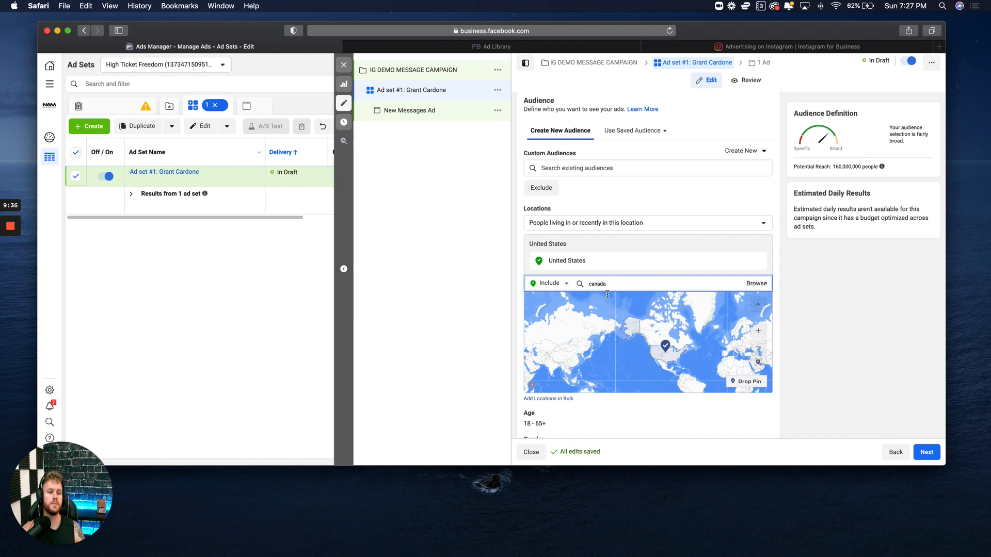
left_click(635, 299)
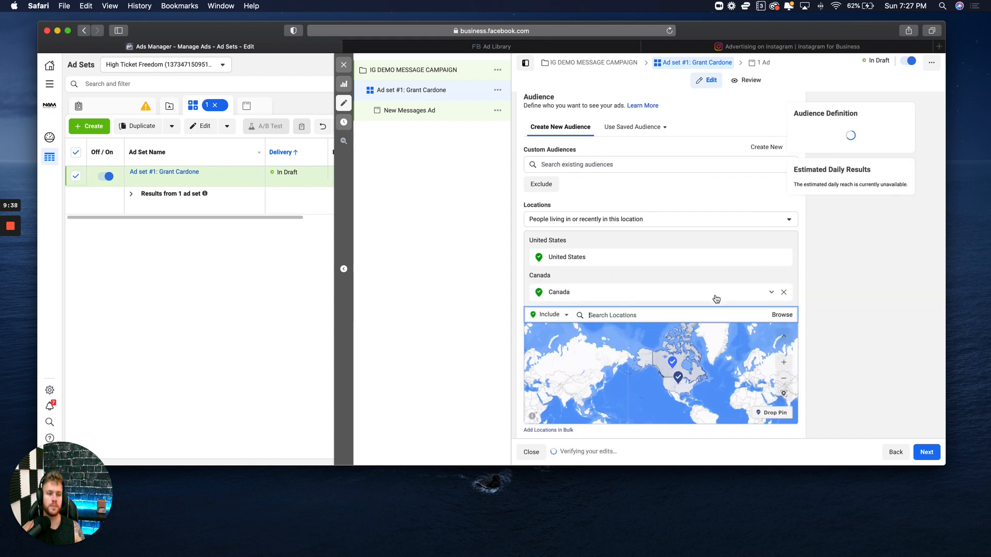
- Switch the location search to Exclude, try Iran and Pakistan, and exclude the Pakistanstraat address in Alphen aan den Rijn, Zuid-Holland, Netherlands
scroll(619, 258, "down", 3)
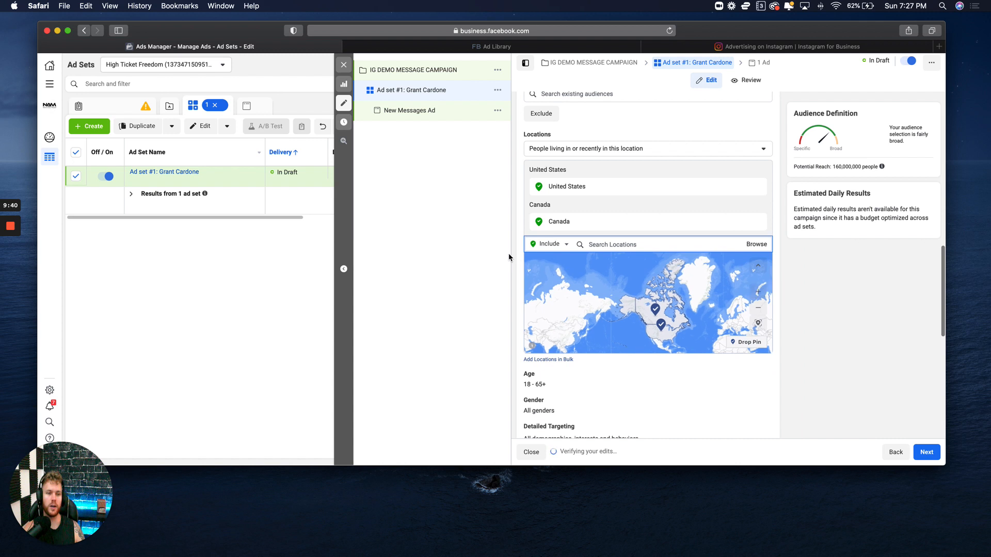
left_click(544, 246)
left_click(547, 269)
left_click(635, 246)
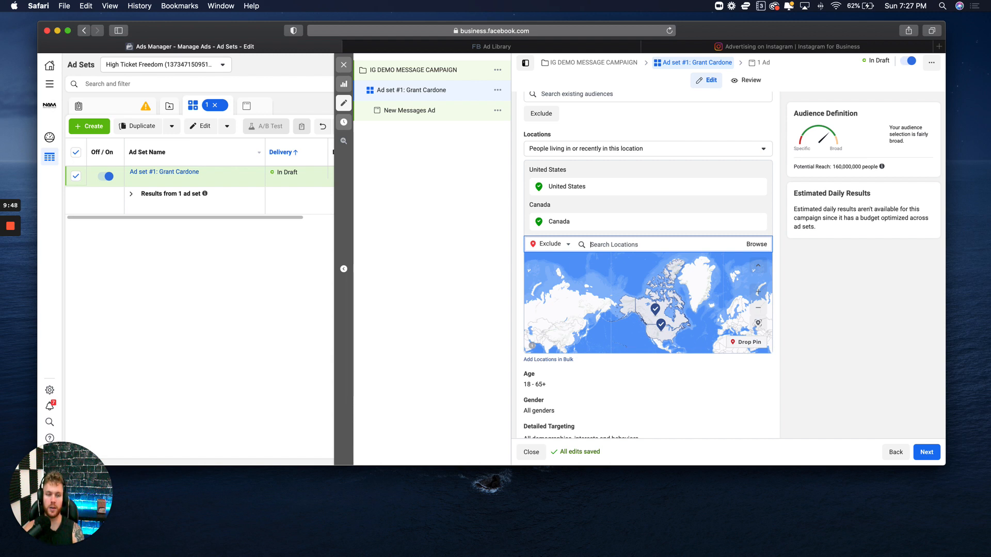
type("iran")
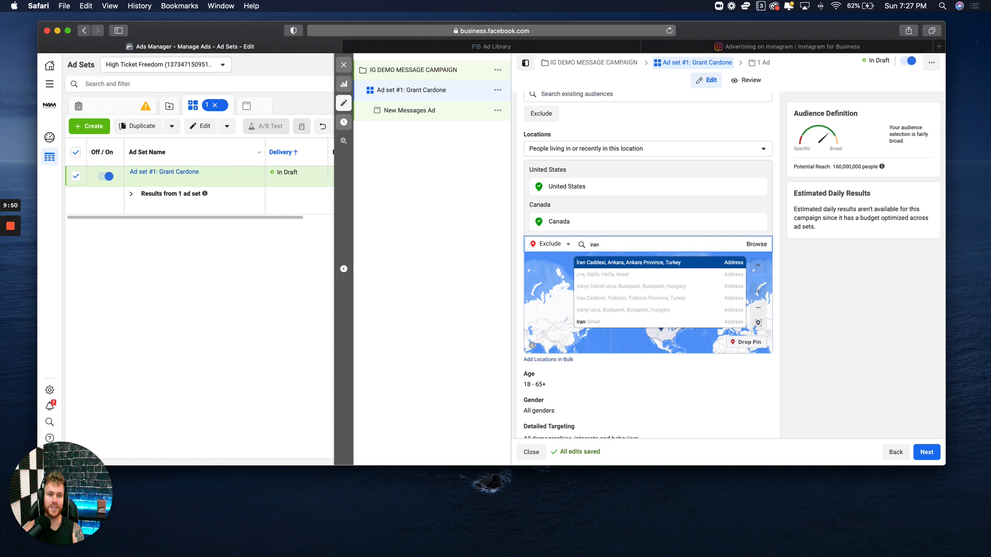
key("super+a")
type("o")
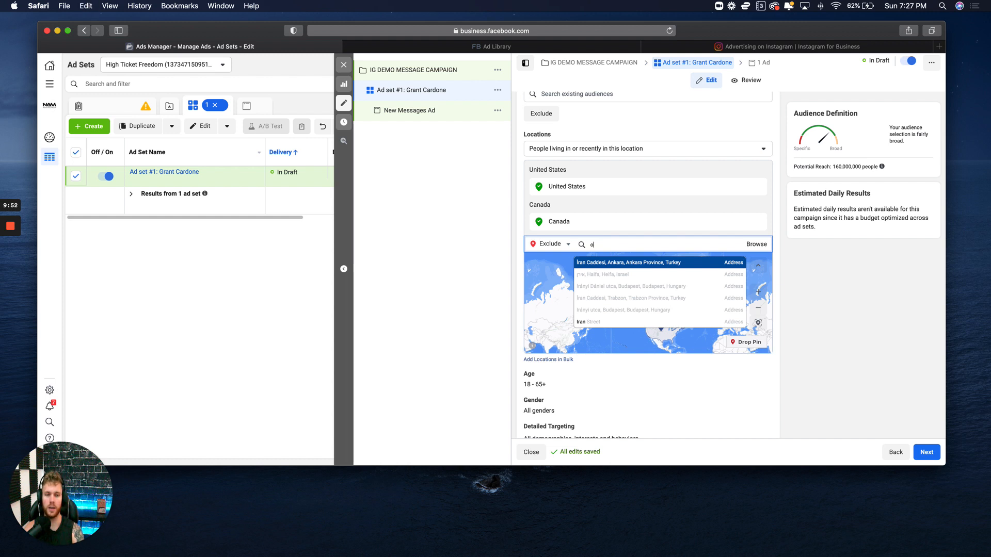
key("BackSpace")
type("pakistan")
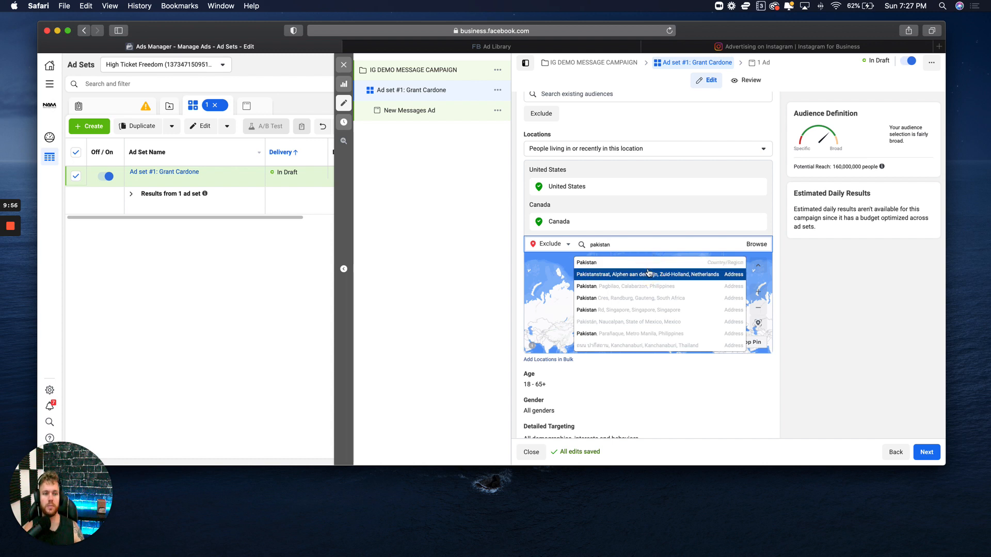
left_click(649, 273)
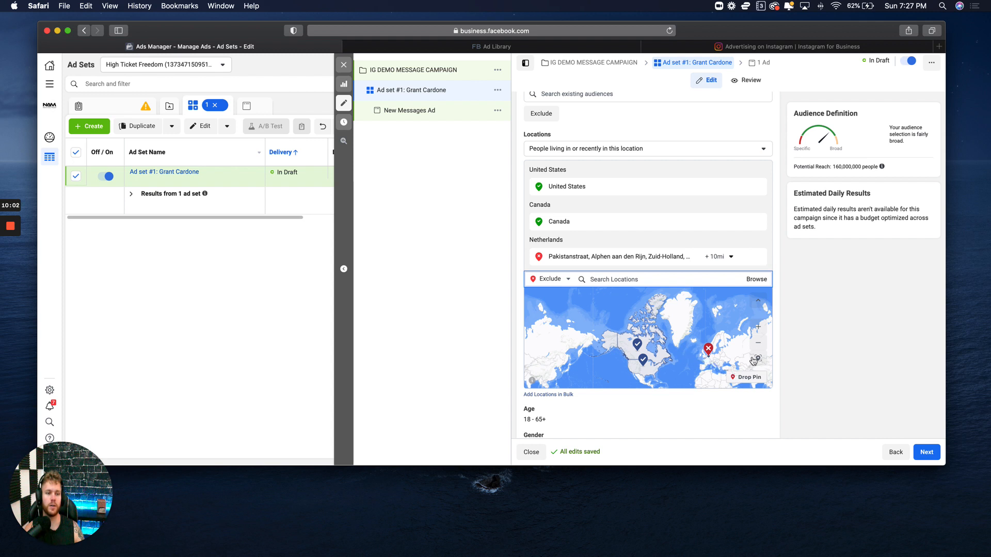
- Set the audience's age range to 25 through 43
scroll(798, 352, "down", 3)
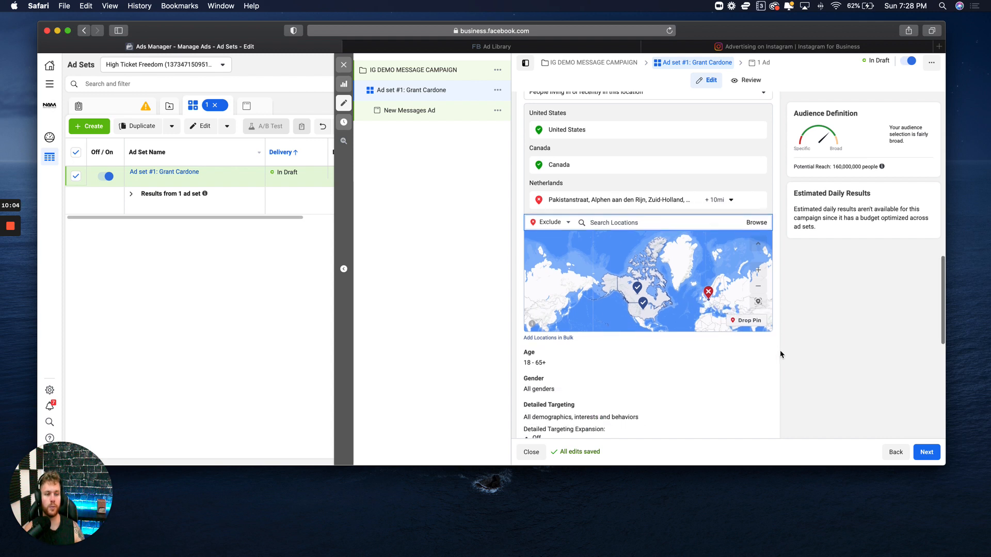
scroll(779, 355, "down", 1)
scroll(602, 341, "down", 2)
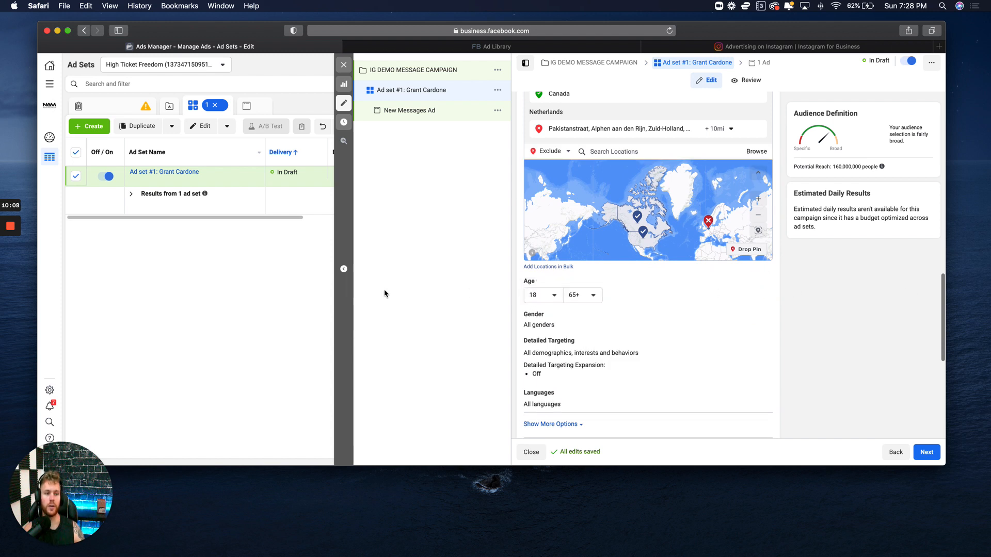
left_click(534, 297)
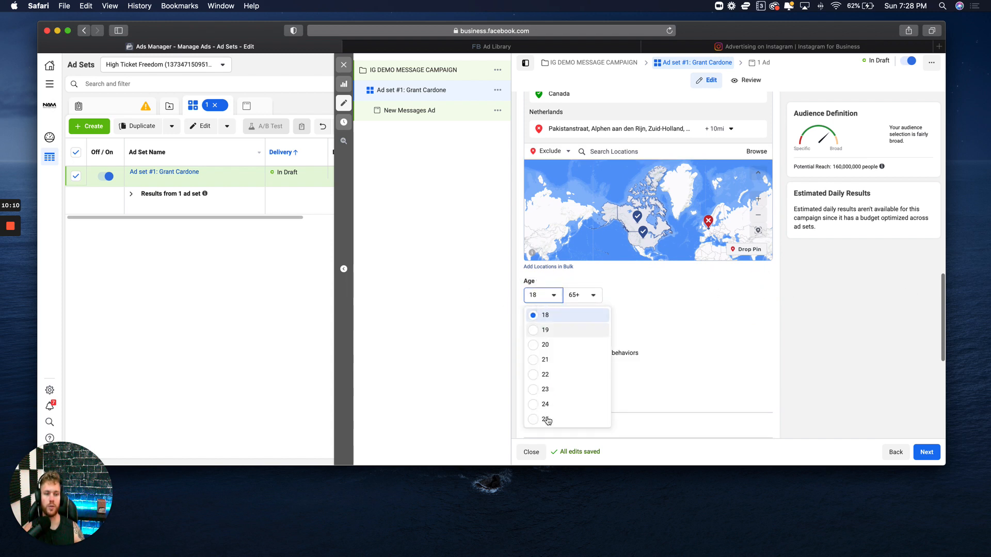
left_click(546, 419)
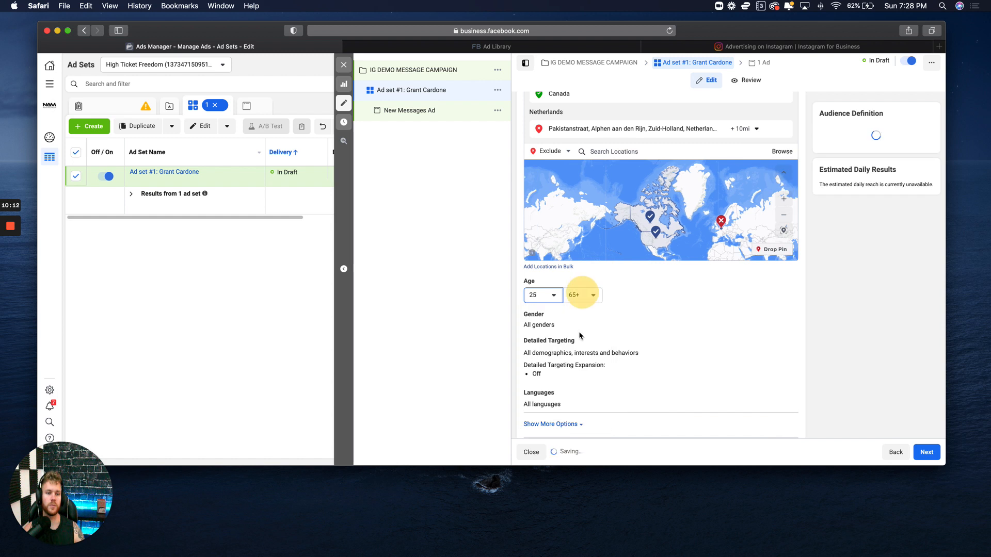
left_click(580, 295)
left_click(578, 294)
left_click(585, 303)
scroll(586, 356, "down", 10)
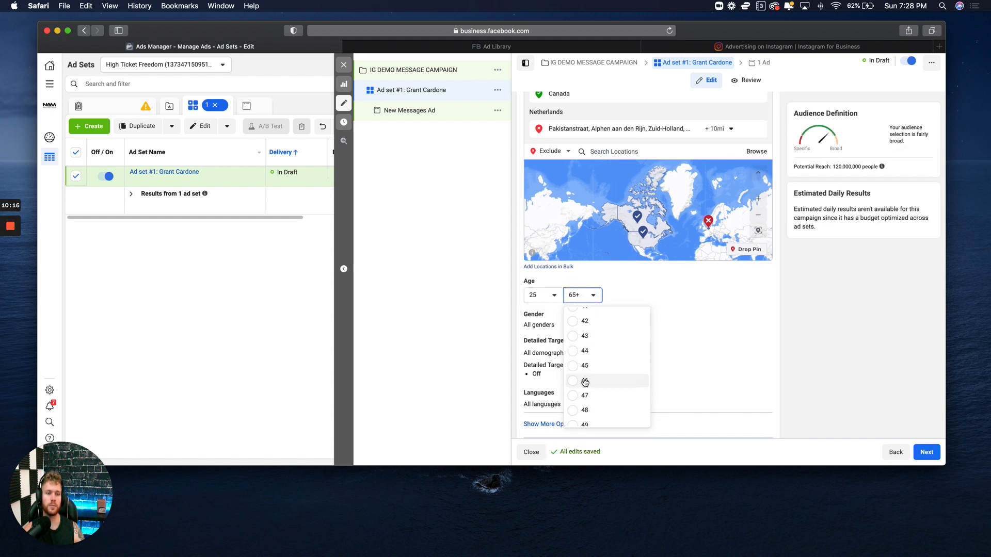
left_click(587, 337)
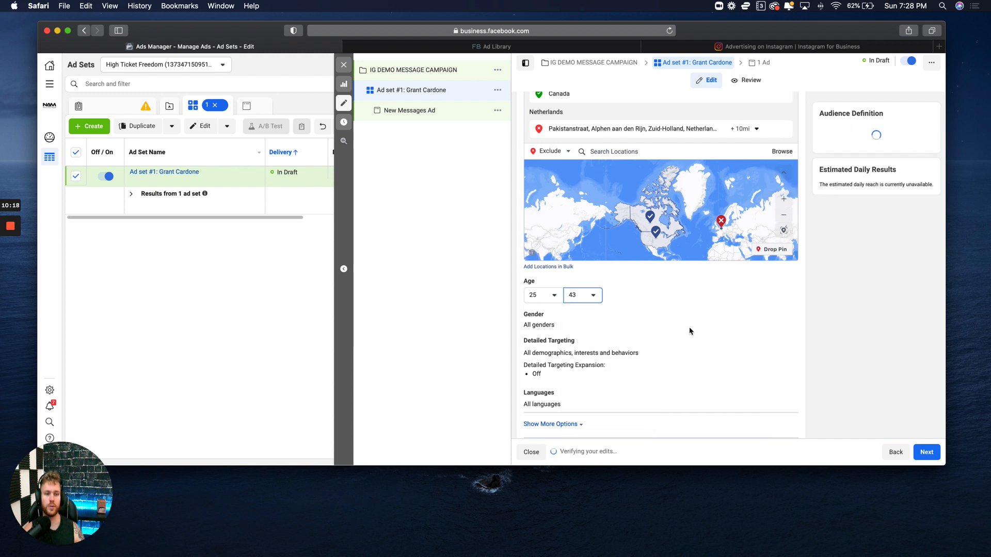
- Restrict the audience's gender to Women
scroll(679, 315, "down", 1)
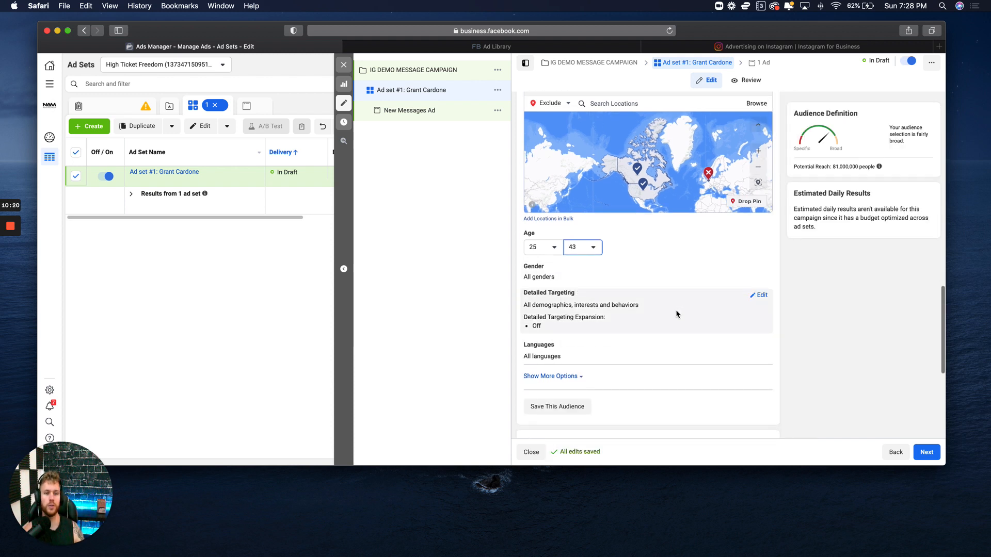
scroll(676, 310, "down", 1)
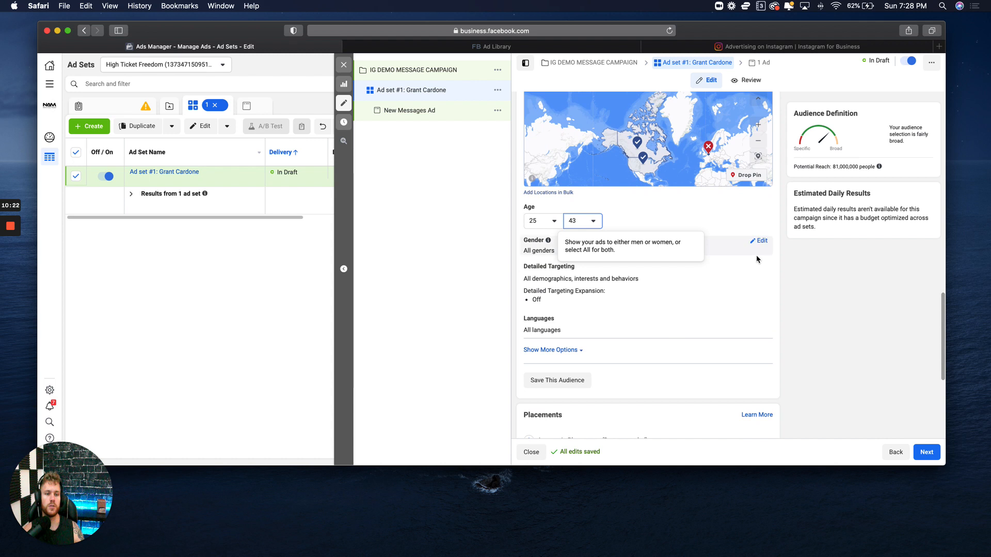
left_click(759, 243)
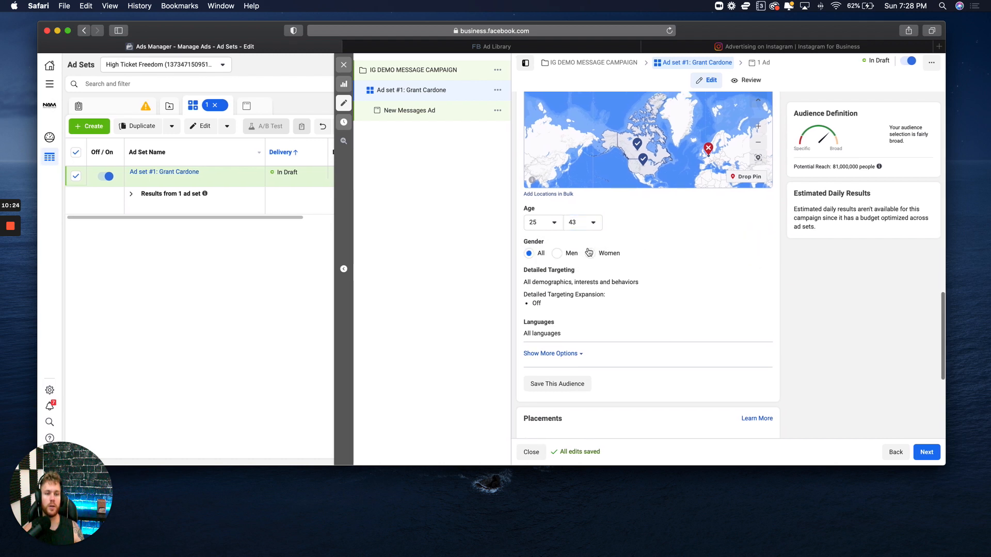
left_click(588, 255)
scroll(626, 261, "down", 1)
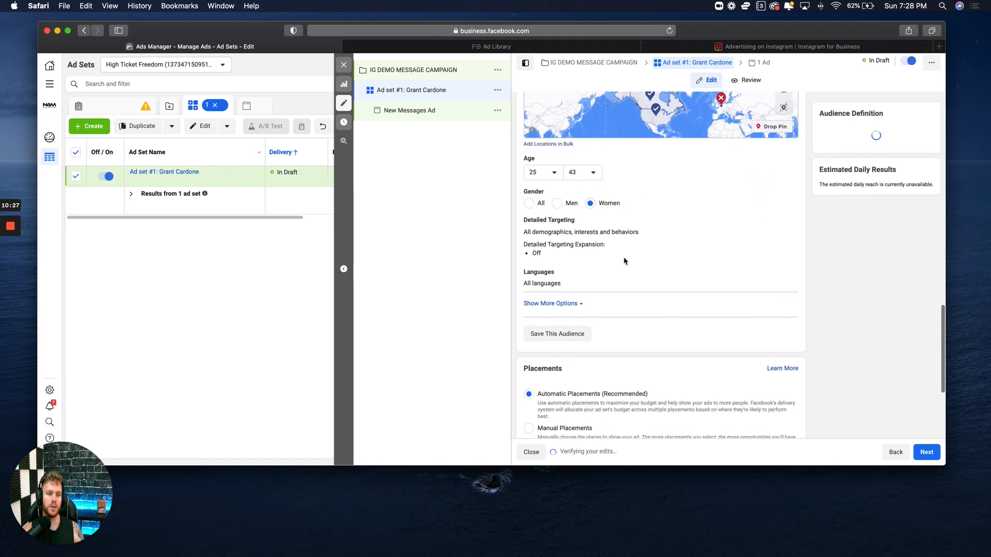
- Add the Grant Cardone interest to the audience's detailed targeting
left_click(762, 225)
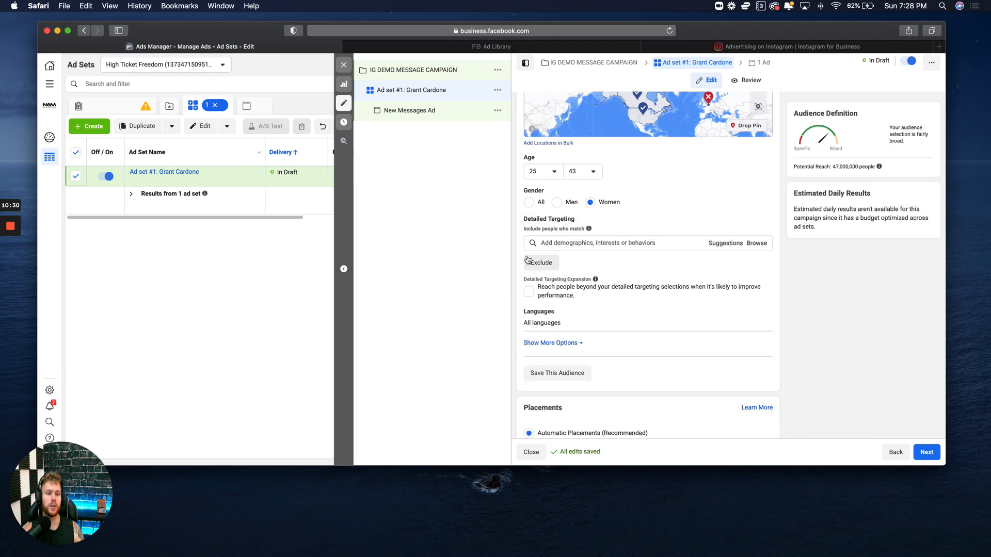
scroll(562, 264, "up", 10)
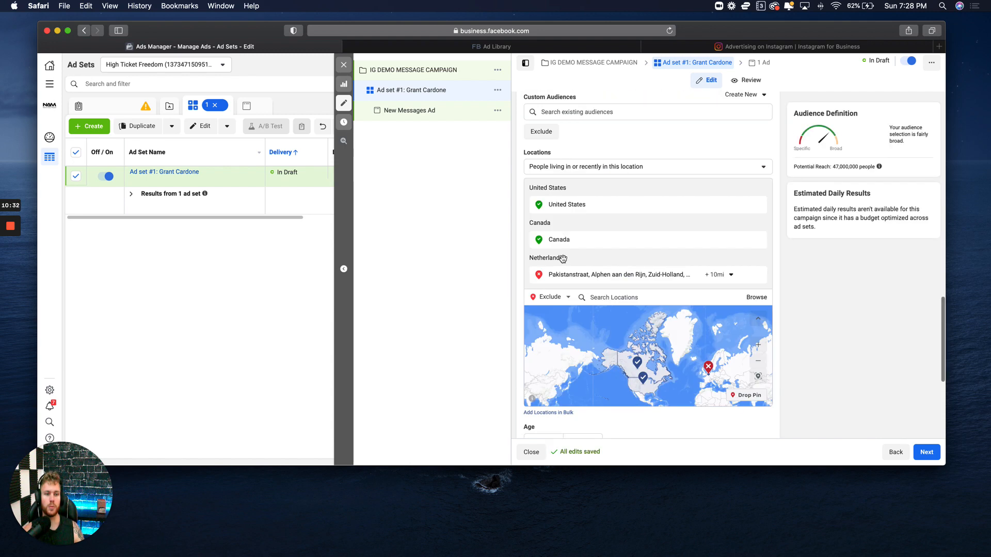
scroll(591, 148, "down", 10)
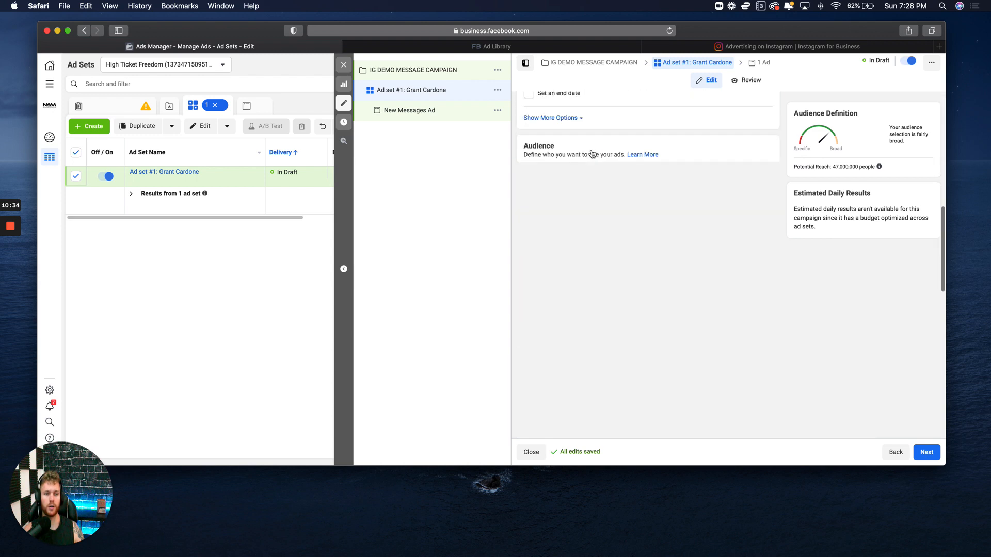
scroll(588, 233, "down", 1)
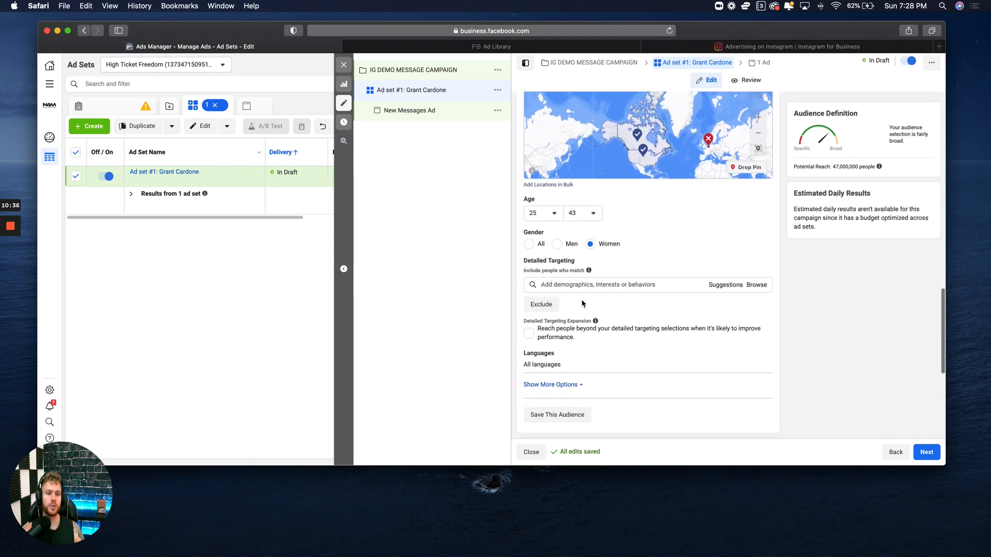
left_click(582, 287)
type("grant cardone")
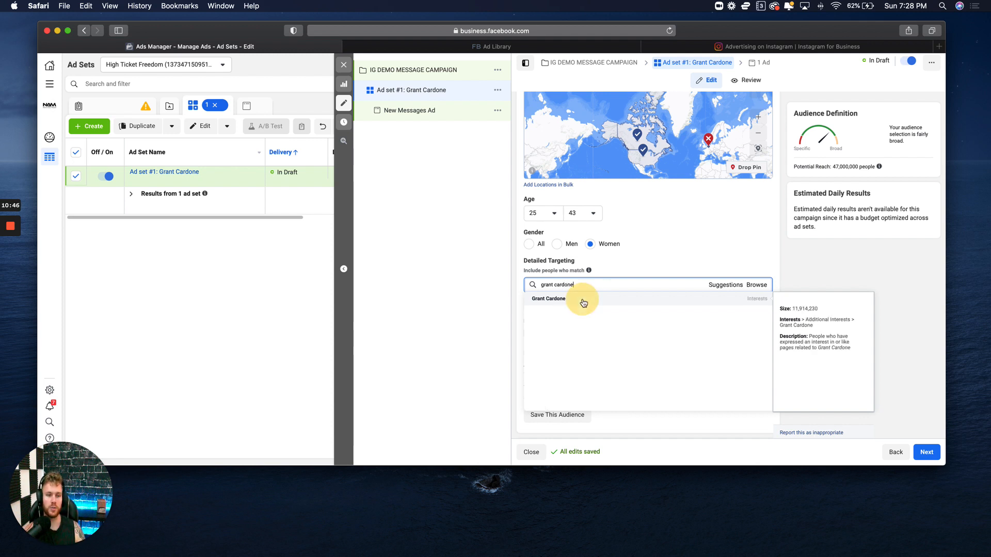
left_click(587, 301)
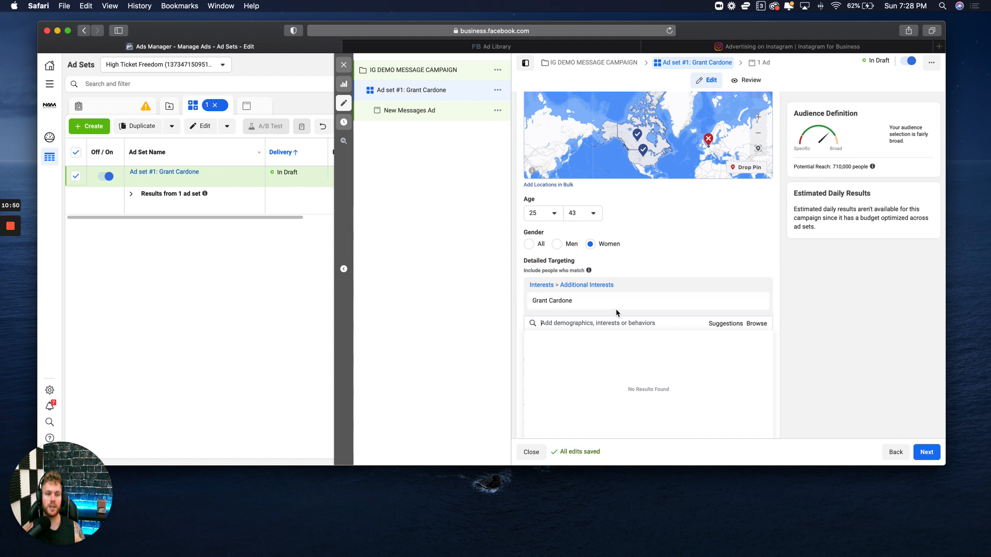
- Look through the suggested related interests and remove the Grant Cardone interest from detailed targeting
scroll(617, 313, "down", 2)
left_click(718, 287)
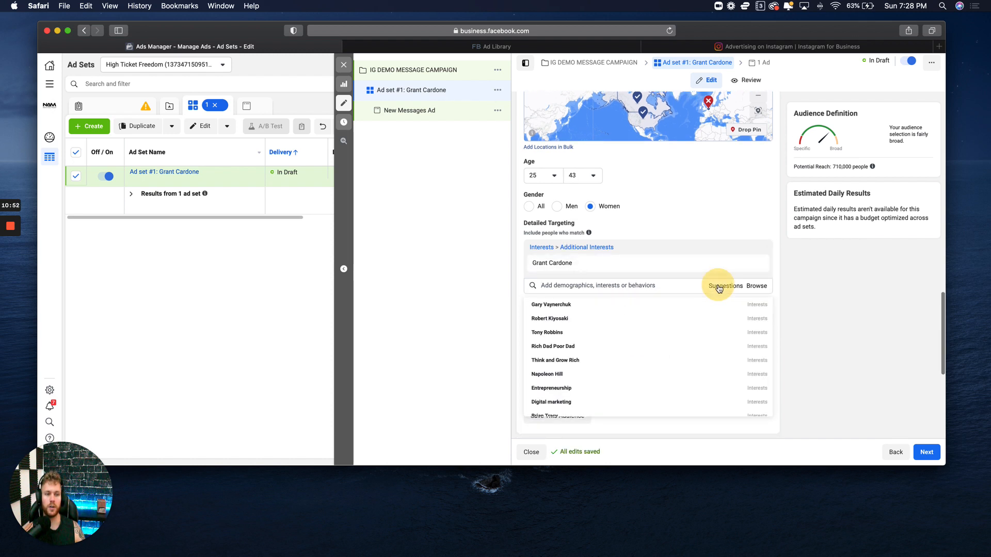
scroll(634, 354, "down", 3)
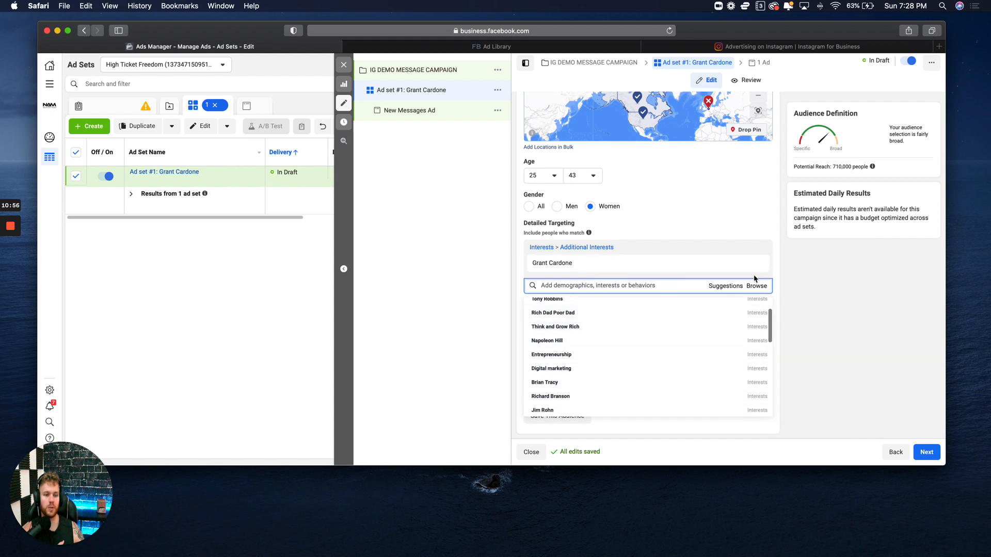
left_click(759, 263)
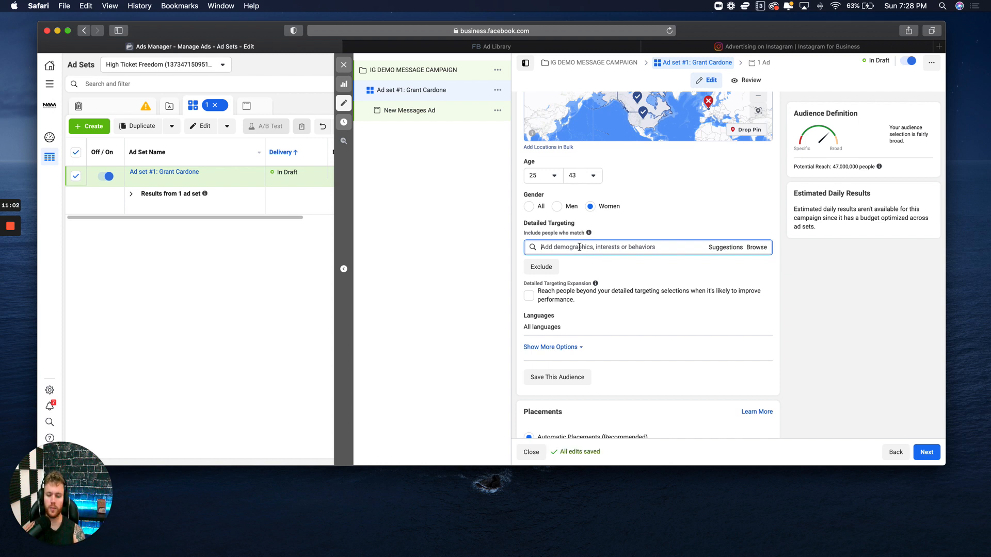
- Add the Kylie Jenner interest to the audience's detailed targeting
type("kyle")
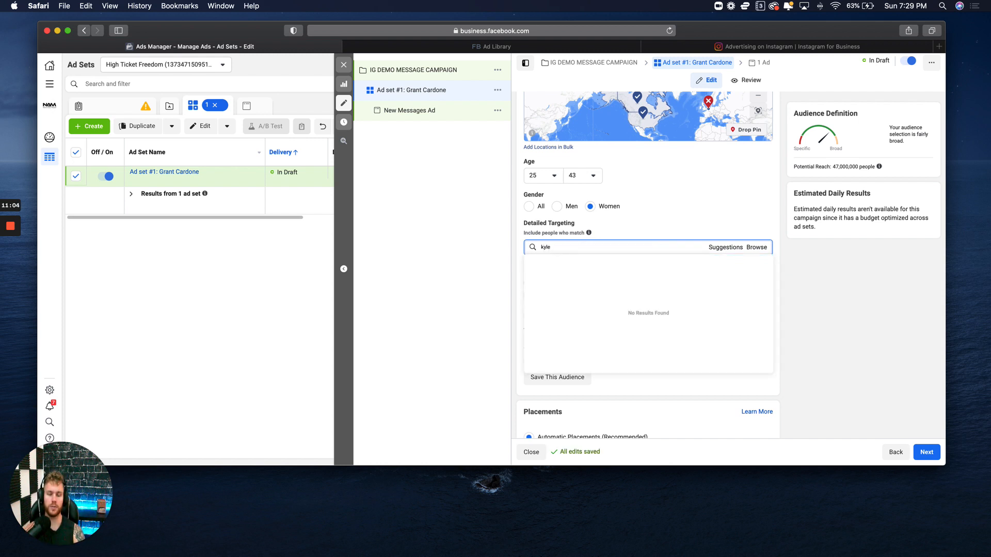
type(" jen")
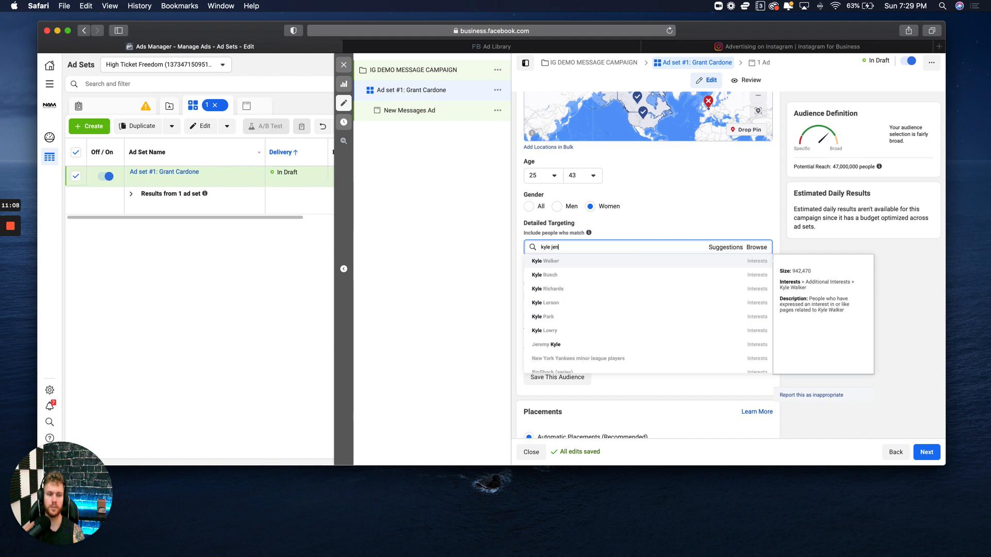
key("BackSpace")
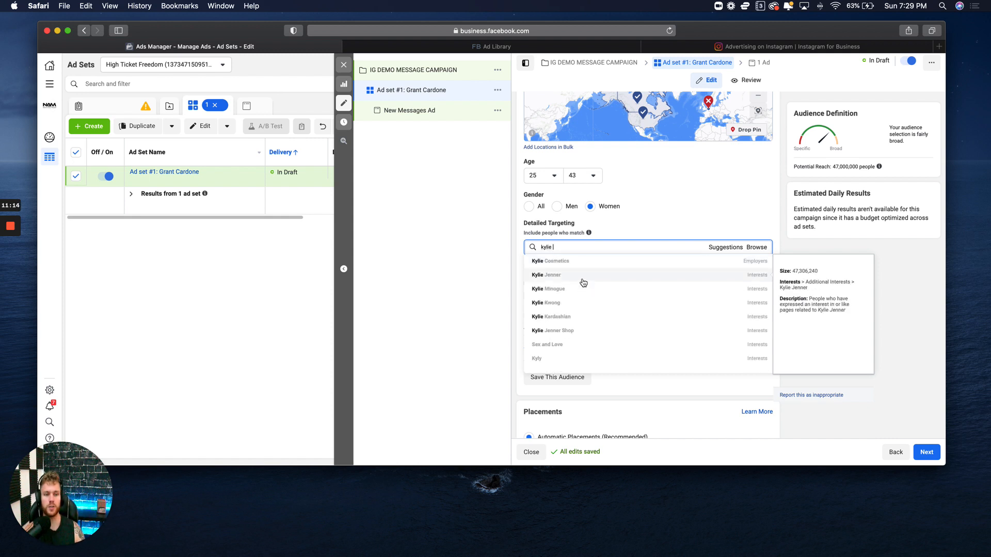
left_click(756, 278)
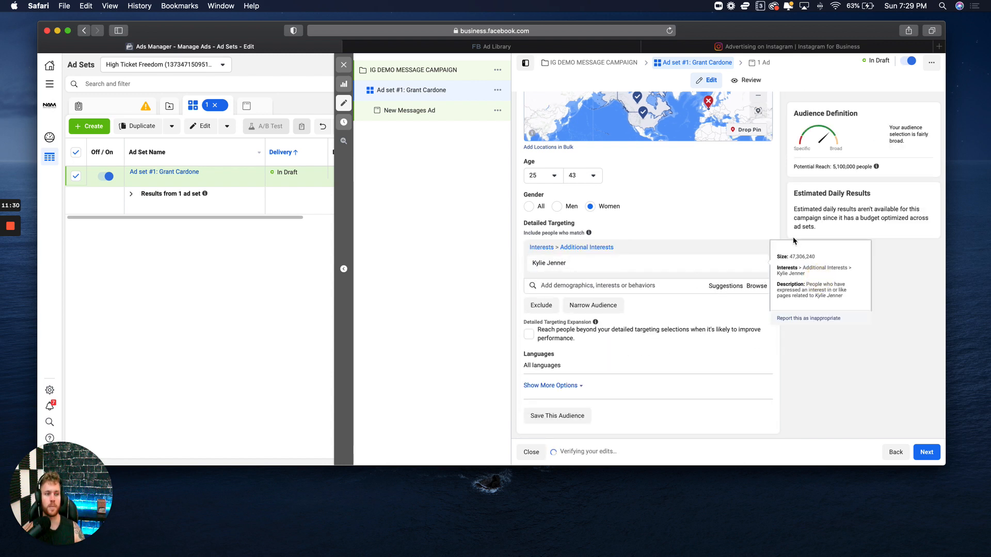
- Switch the ad set to Manual Placements and review the selected Instagram feed, explore and stories placements
scroll(784, 265, "down", 1)
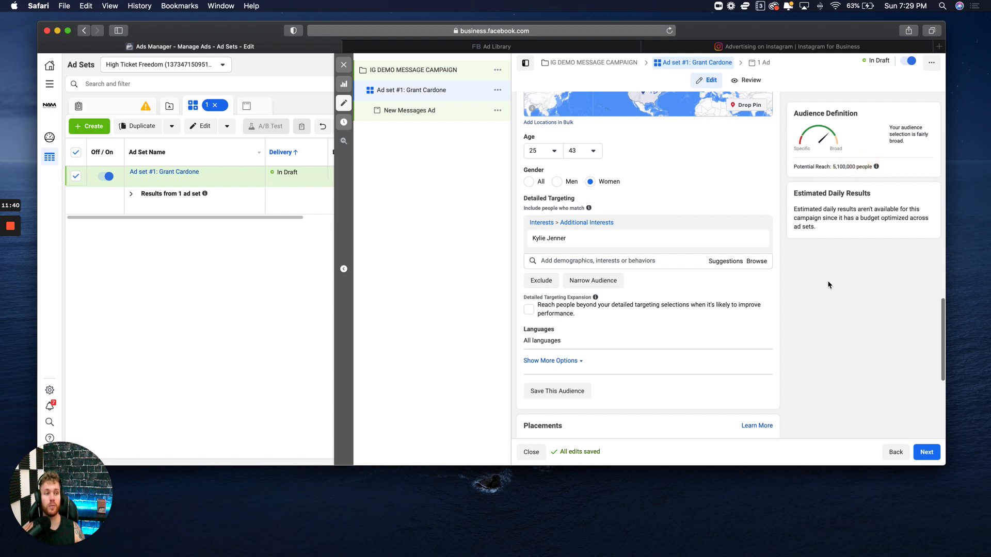
scroll(829, 285, "down", 4)
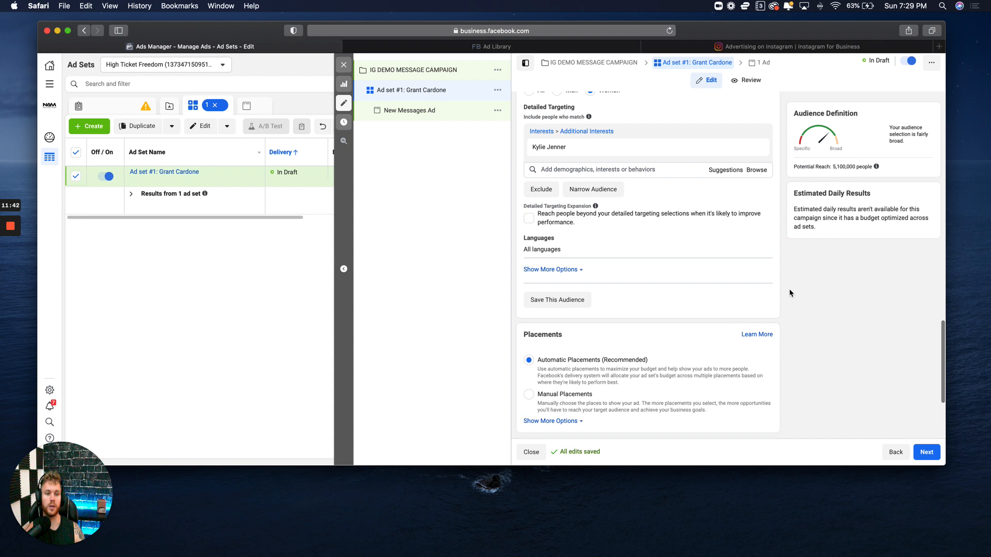
scroll(787, 295, "down", 3)
scroll(583, 312, "down", 2)
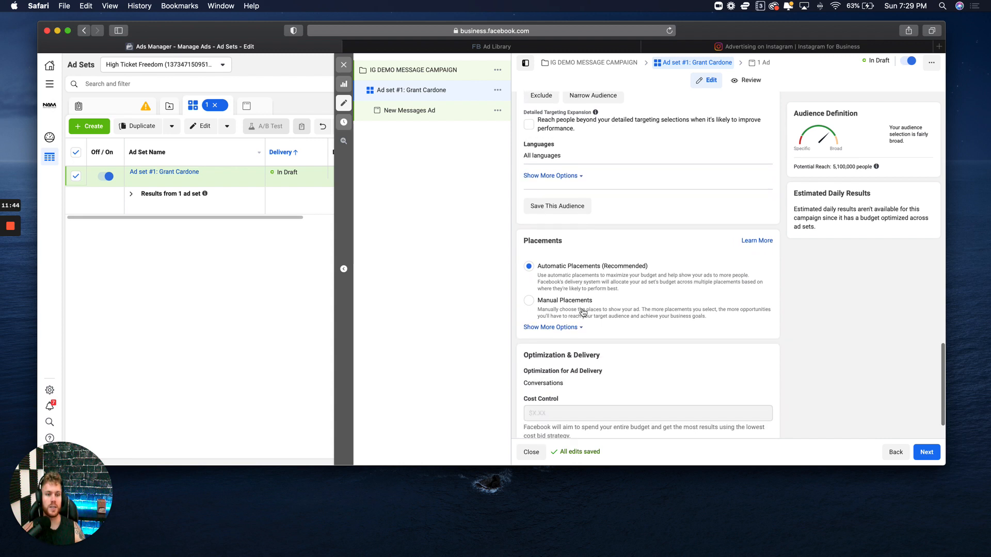
left_click(530, 283)
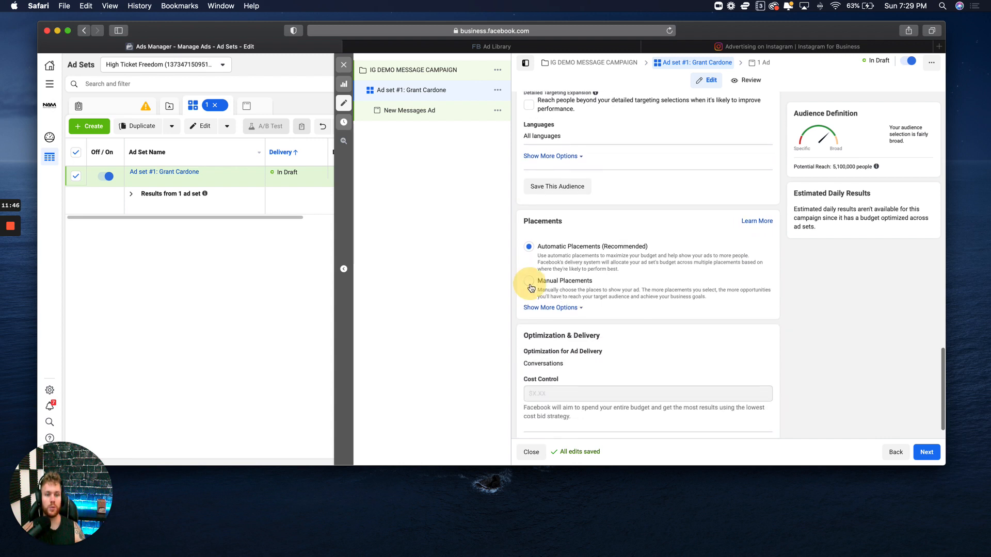
scroll(597, 319, "down", 3)
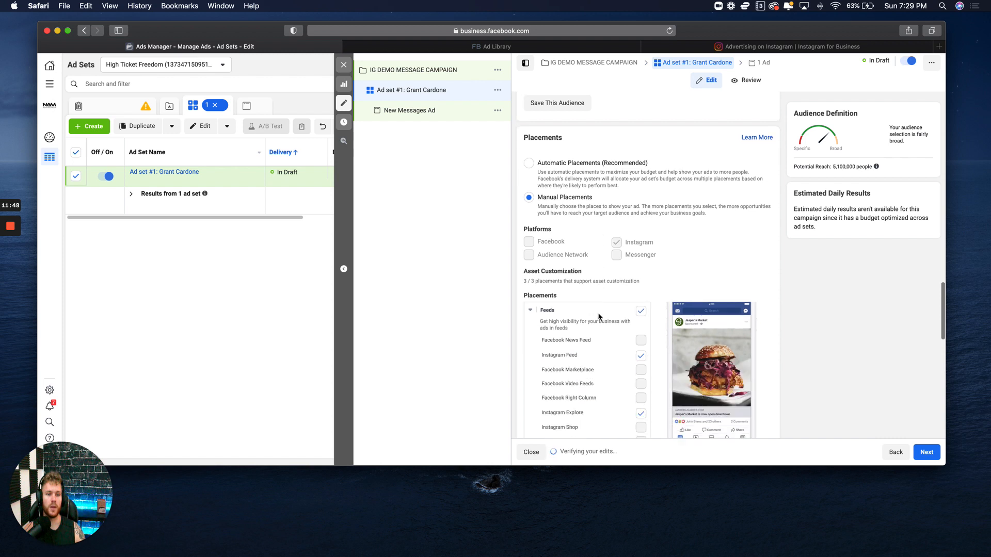
scroll(676, 279, "down", 2)
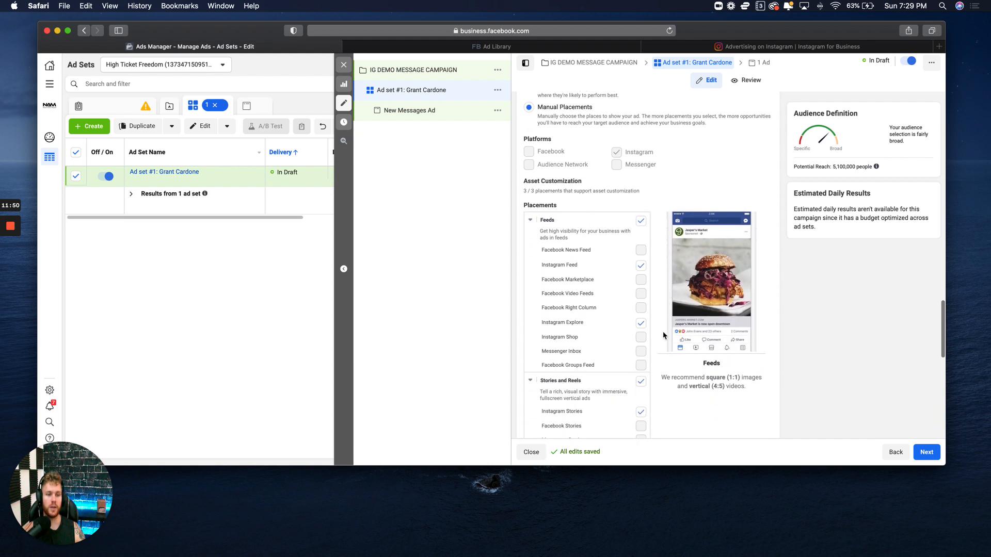
scroll(655, 406, "down", 3)
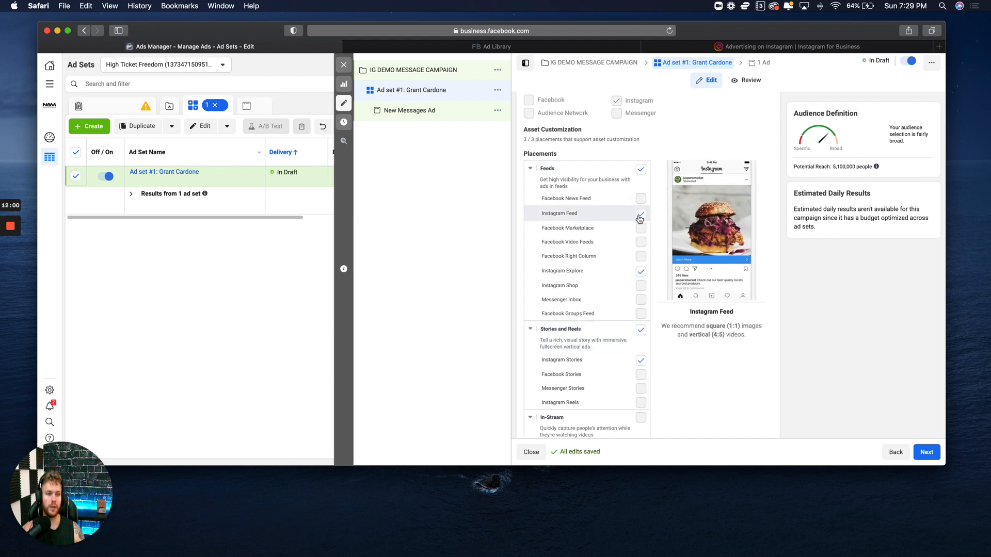
scroll(630, 265, "down", 1)
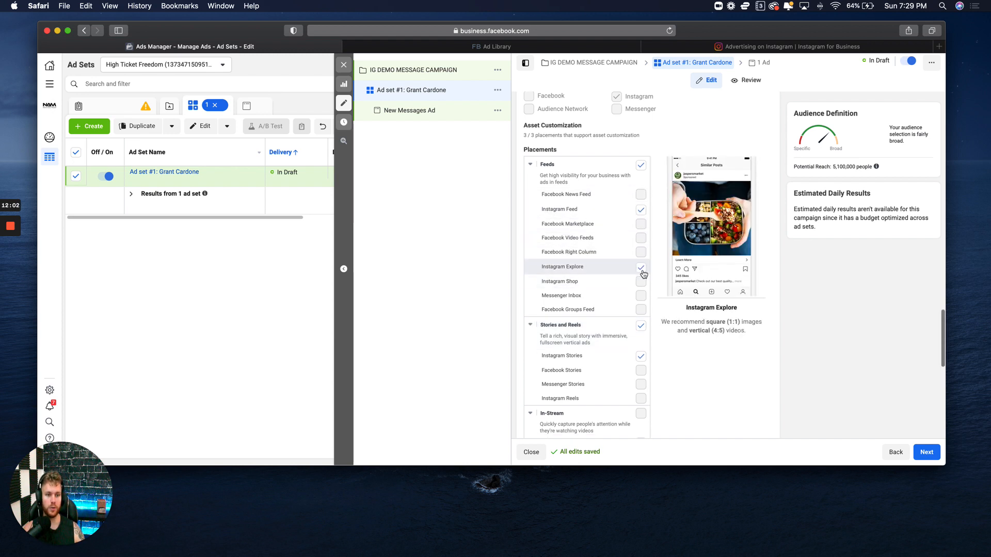
- Try clearing the Instagram Explore and Instagram Feed placements, and reselect both
left_click(640, 268)
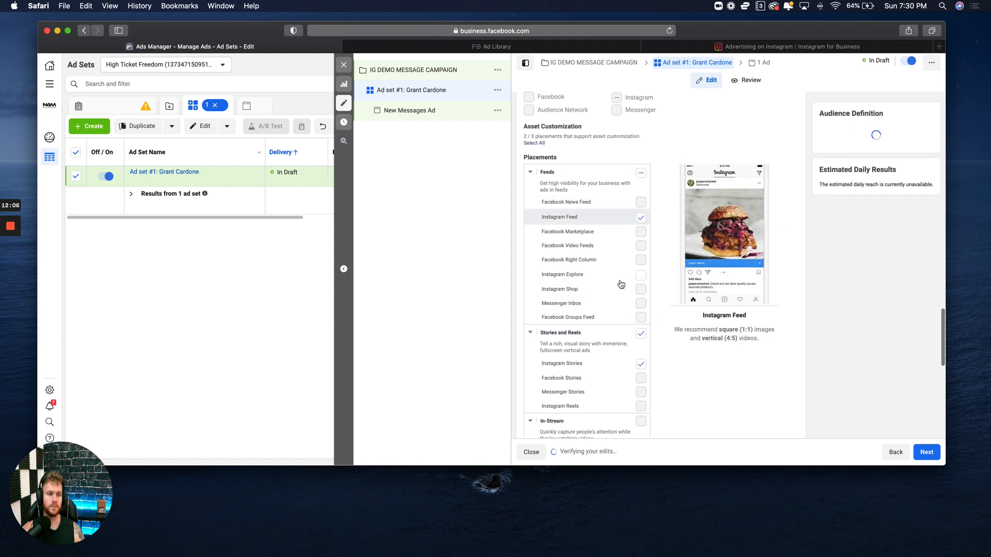
left_click(640, 217)
scroll(627, 235, "down", 3)
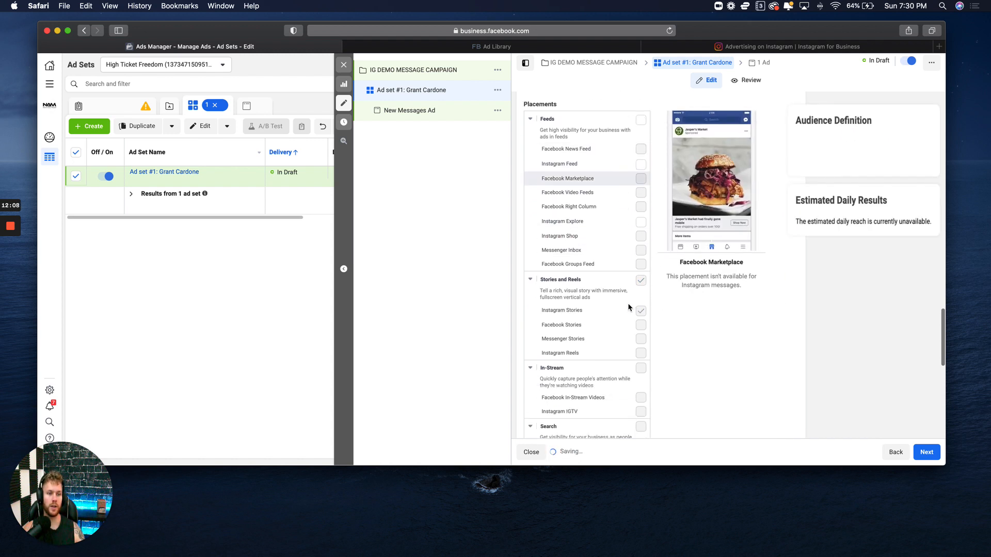
scroll(609, 314, "down", 5)
scroll(618, 313, "up", 3)
scroll(618, 313, "up", 3)
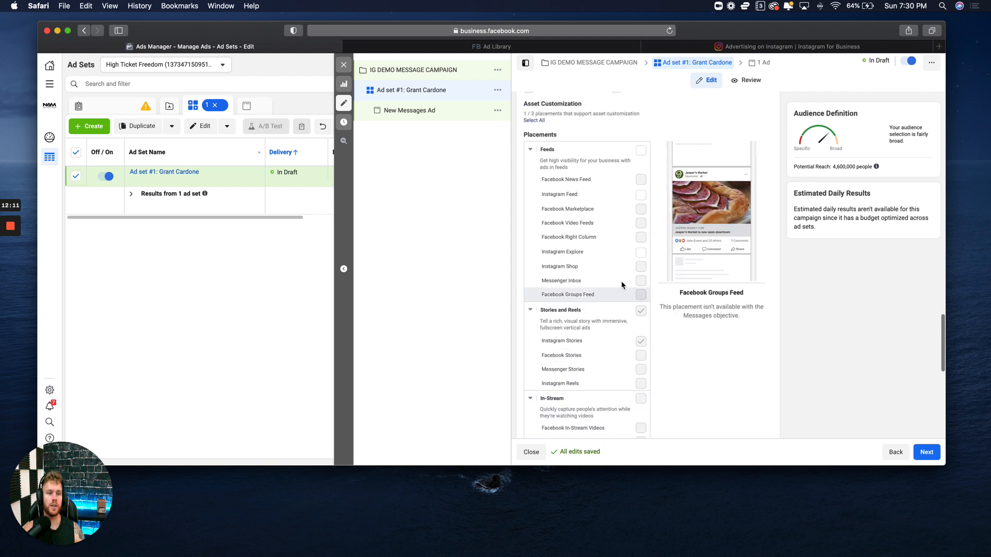
left_click(640, 198)
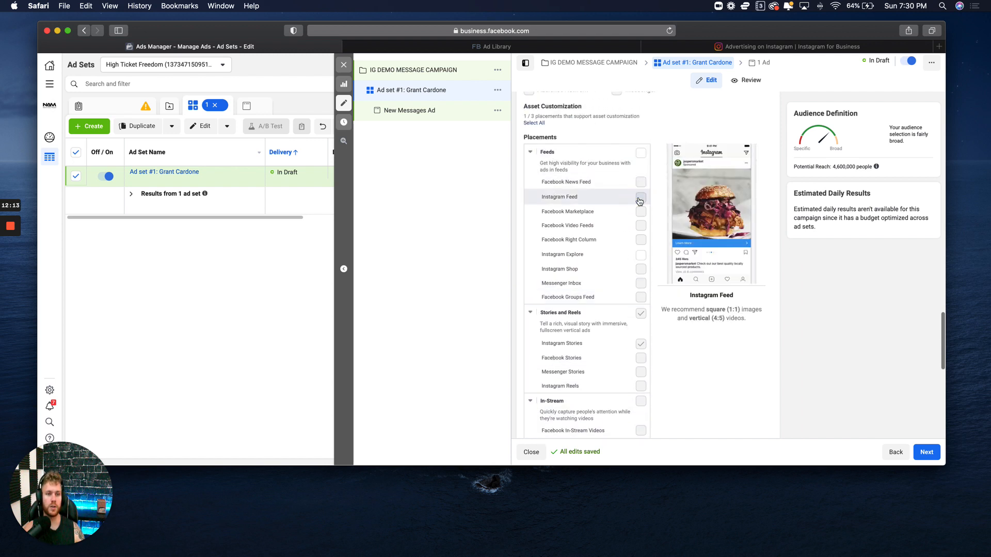
left_click(635, 258)
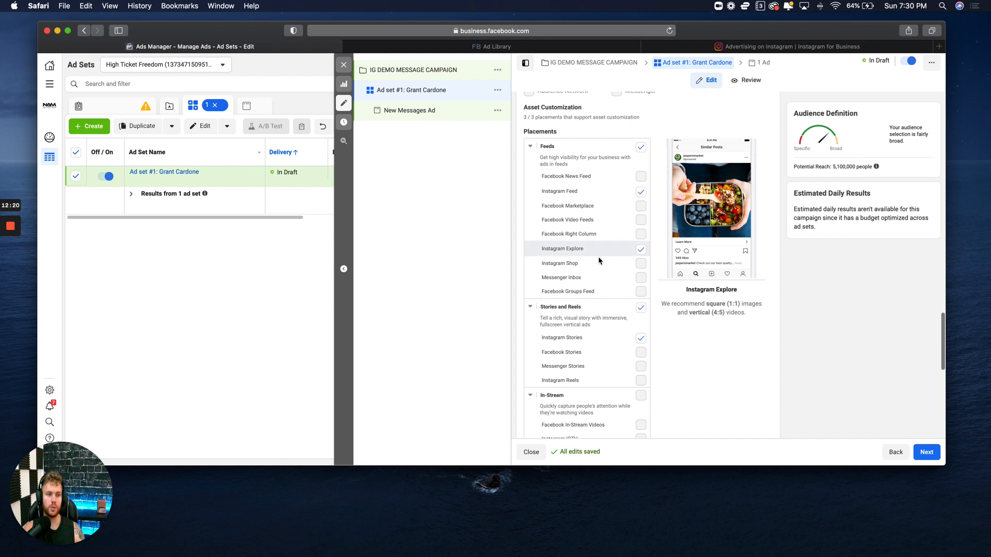
- Review the remaining placements and the optimization settings, and proceed to the setup of the New Messages Ad
scroll(599, 256, "down", 2)
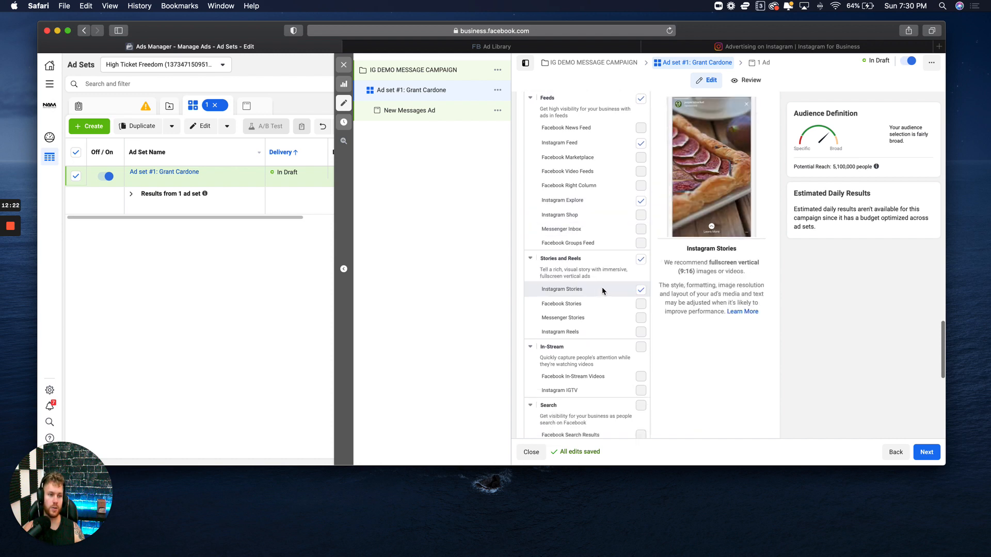
scroll(611, 291, "down", 1)
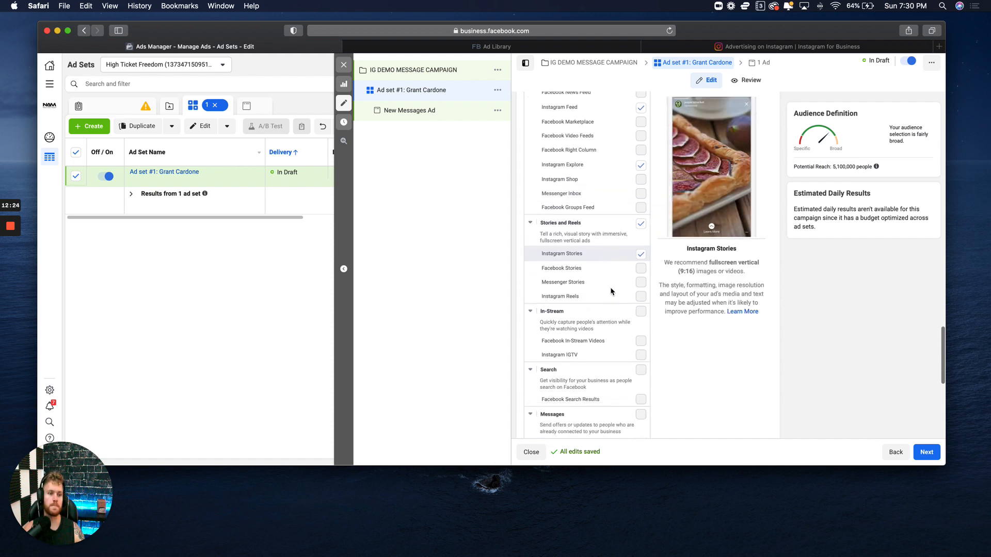
scroll(611, 292, "down", 8)
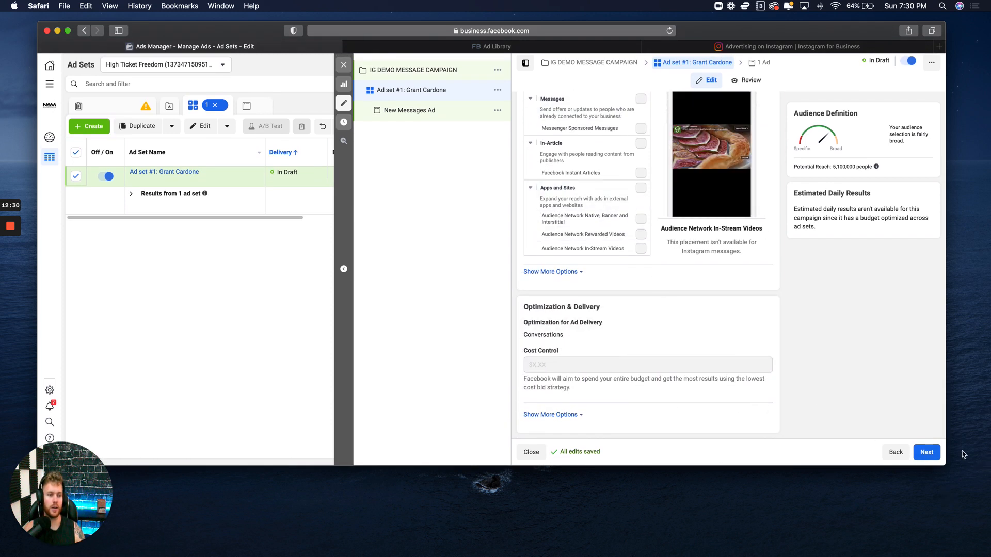
left_click(917, 455)
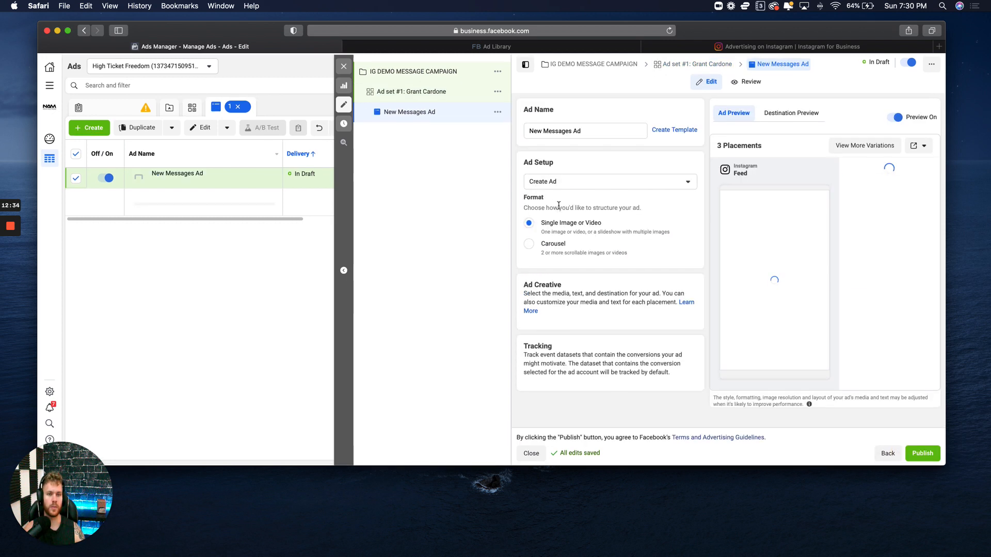
- Rename the ad as Ad Name 1
left_click(581, 129)
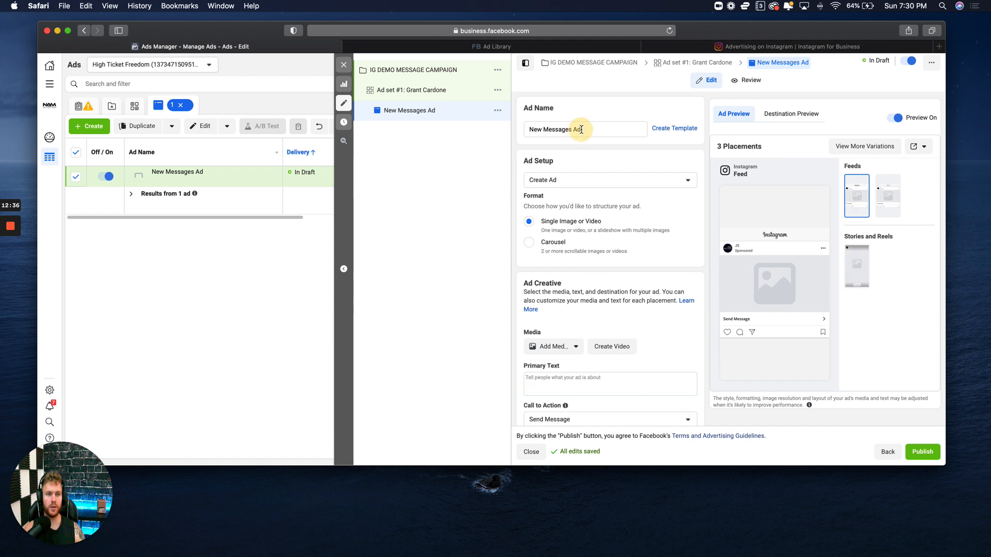
key("super+a")
type("Ad ")
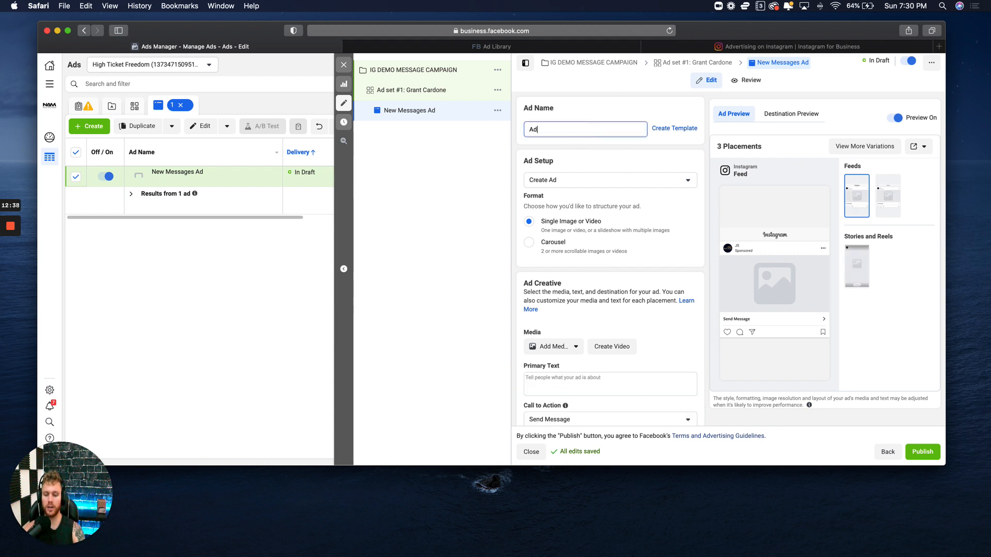
type("Name 1")
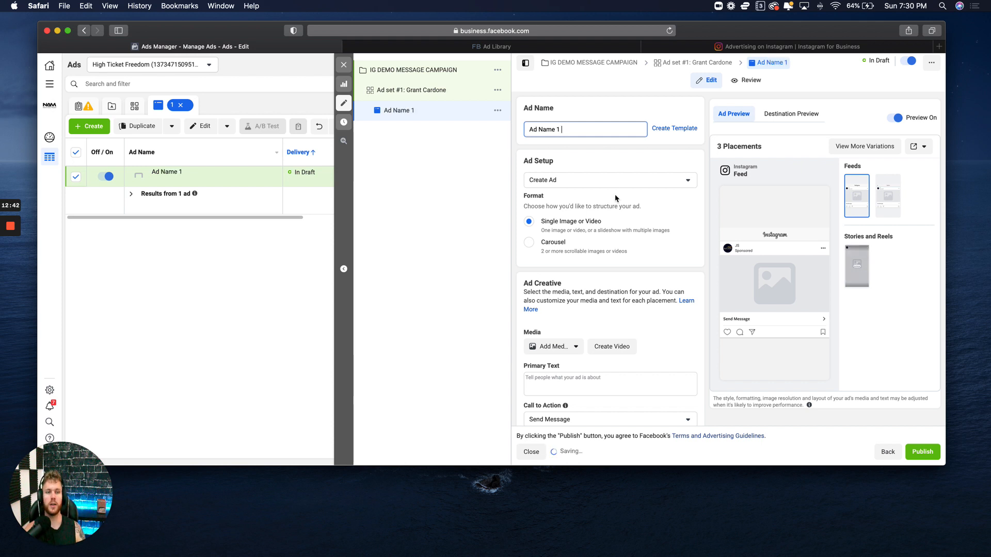
scroll(618, 190, "down", 3)
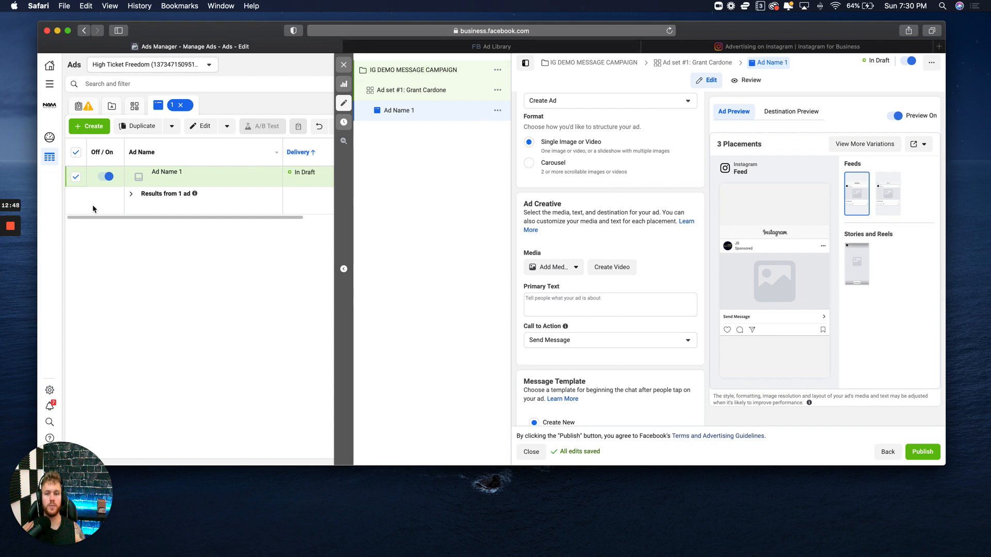
left_click(10, 269)
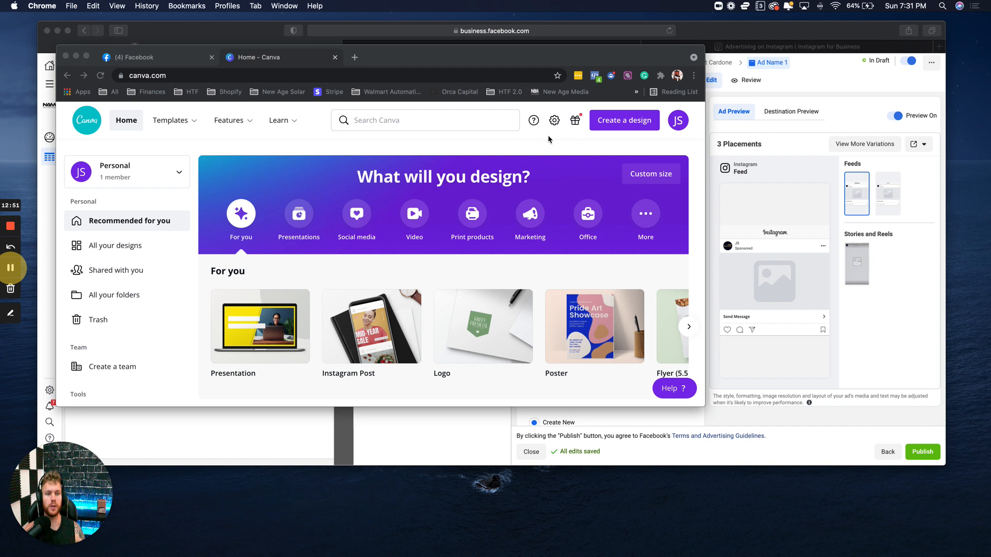
- Search the Canva design types for "instagram" and create a blank Instagram Post design
left_click(618, 120)
left_click(617, 122)
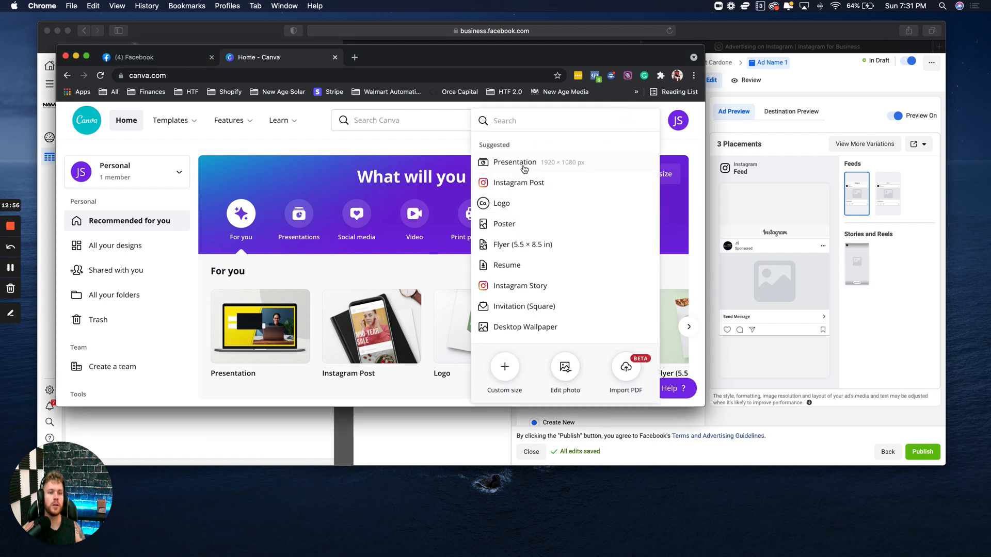
type("instagram")
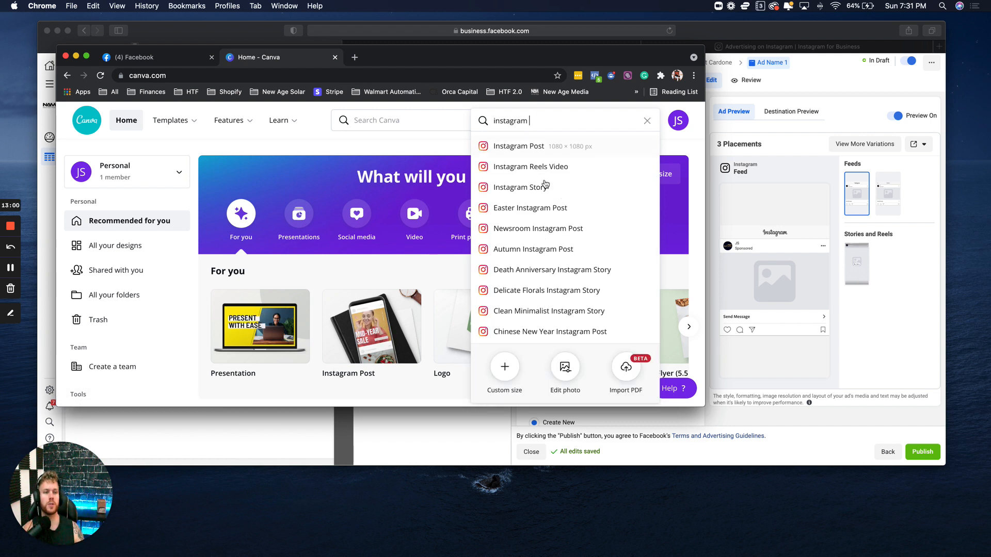
left_click(542, 152)
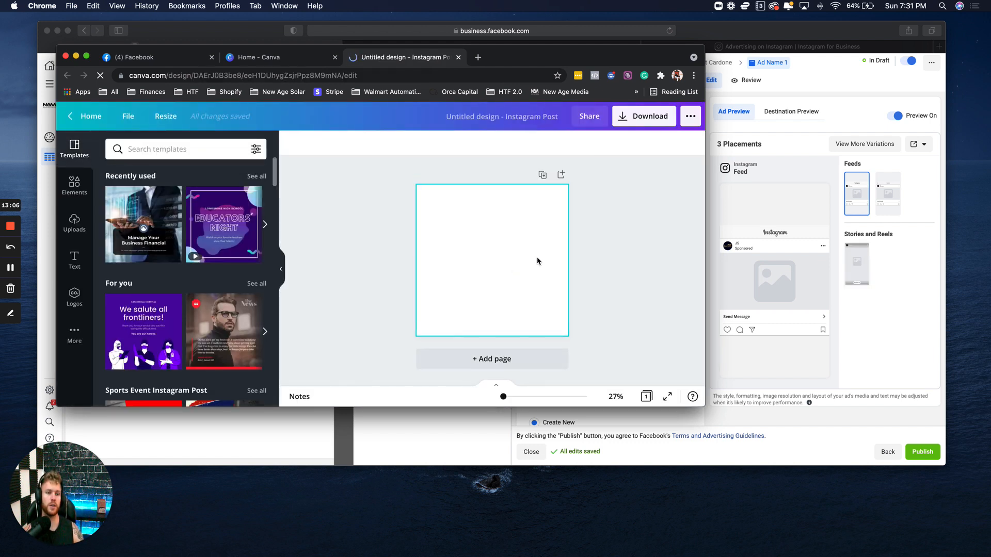
- Apply the Educators Night template to the post and replace its headline with the advertiser's full name
left_click(190, 229)
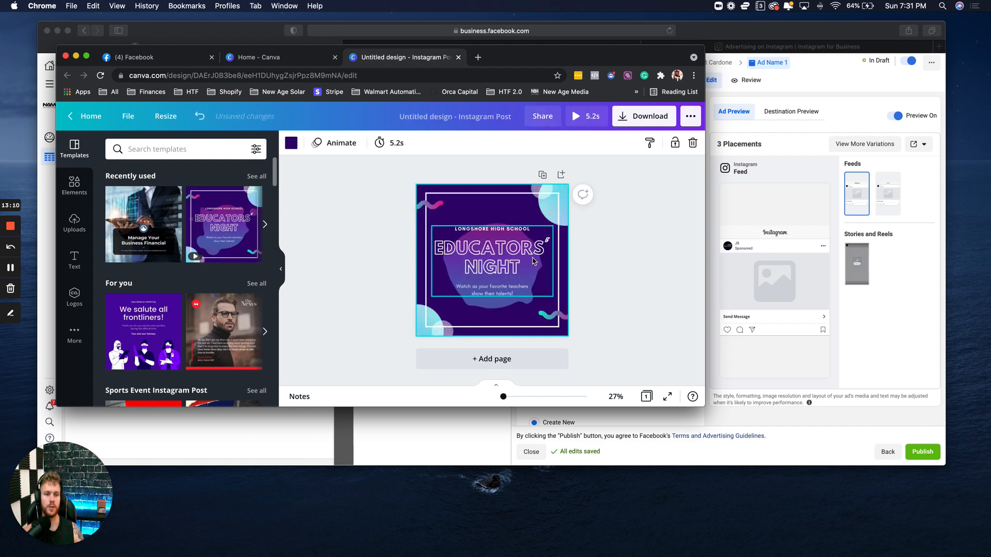
double_click(531, 257)
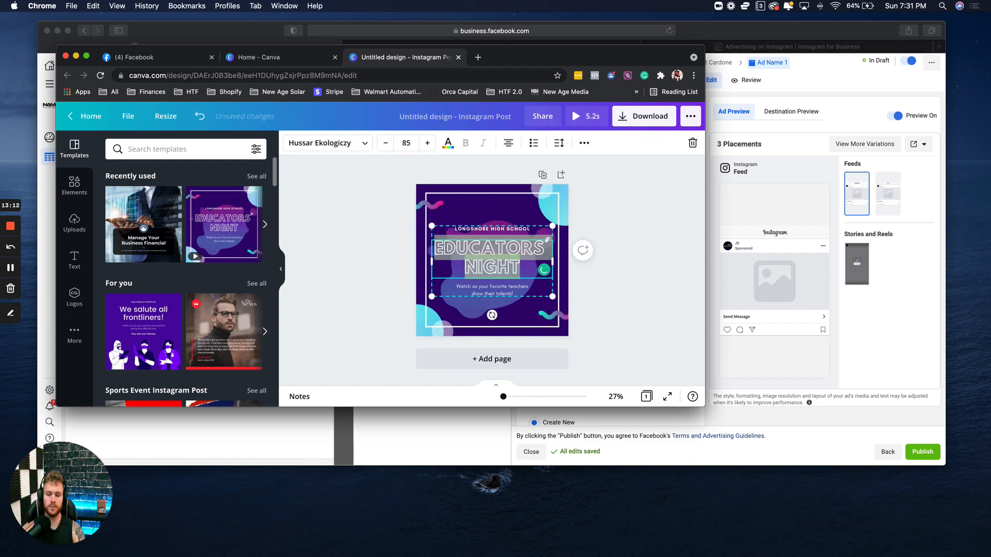
type("JUSTIN SAUNDERS")
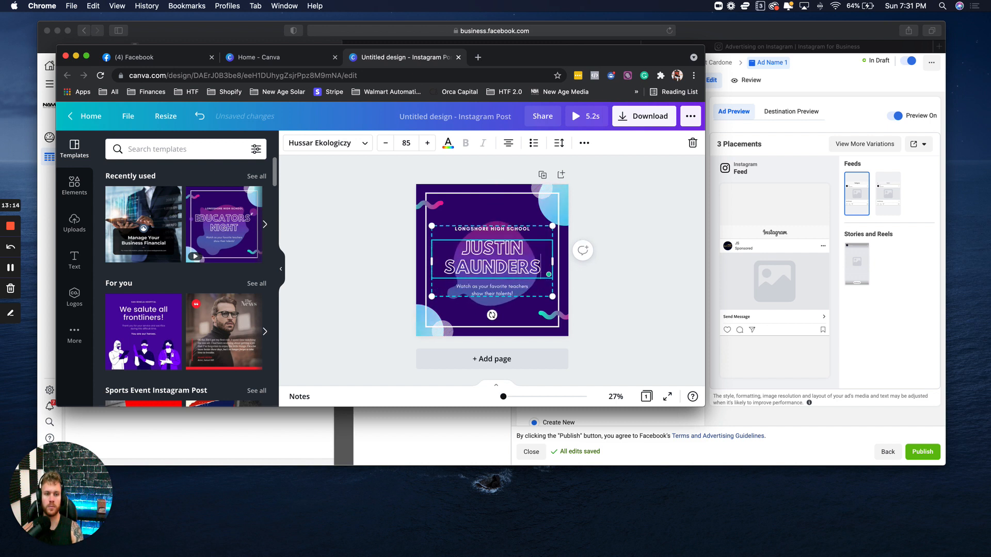
left_click(625, 220)
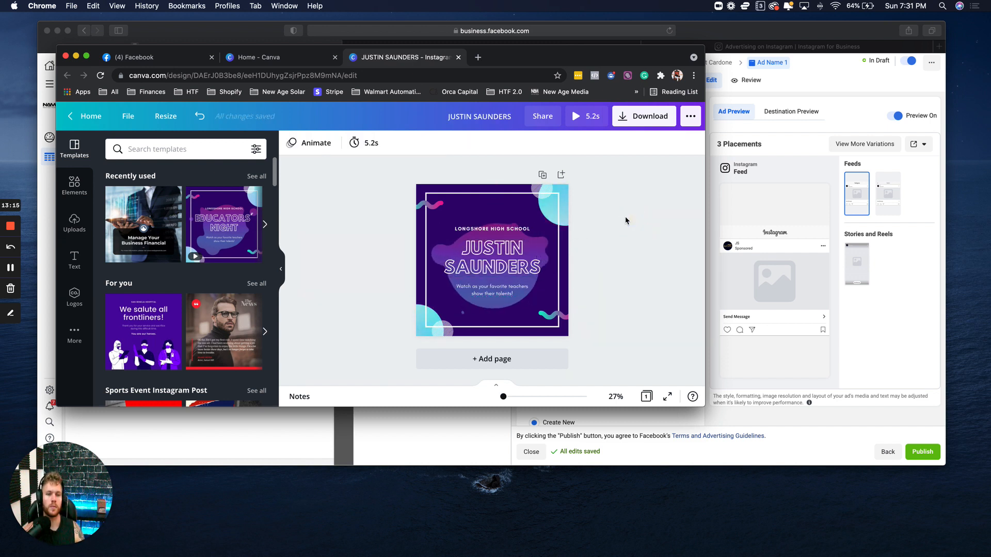
- Download the finished Instagram post as an MP4 video
left_click(642, 116)
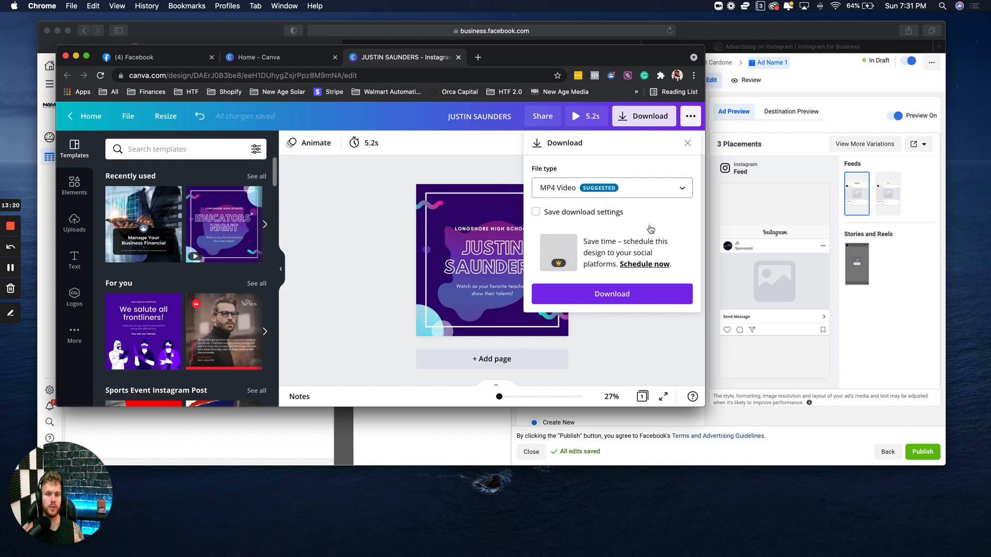
left_click(612, 295)
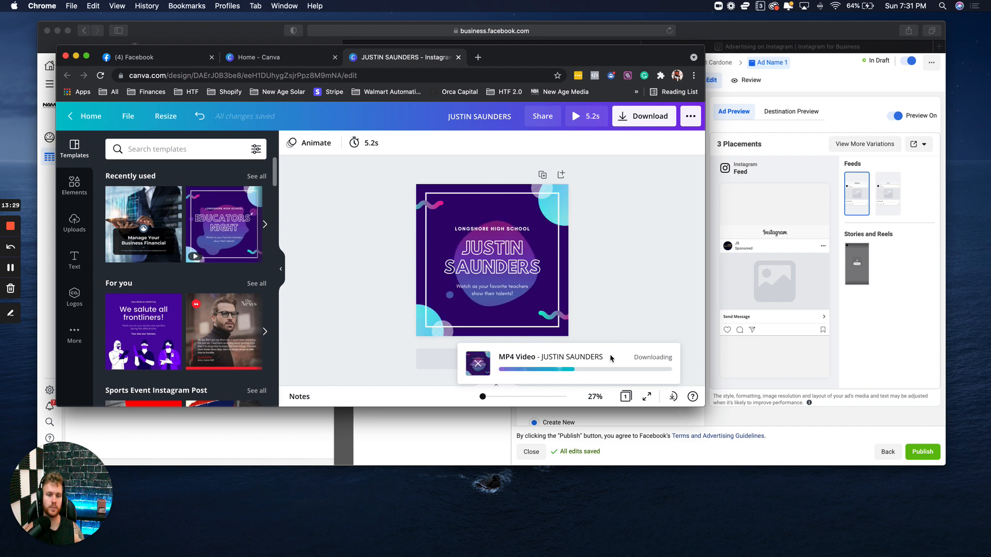
- Switch to Ads Manager and add the SMMA Owners free ebook image, with the original crop for Stories and 1:1 for Feeds
left_click(776, 302)
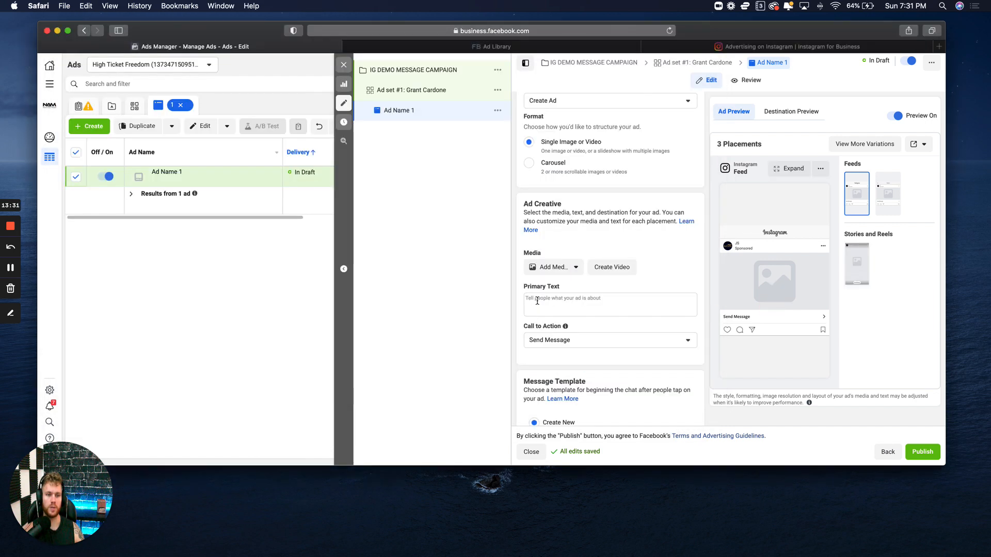
scroll(547, 284, "down", 1)
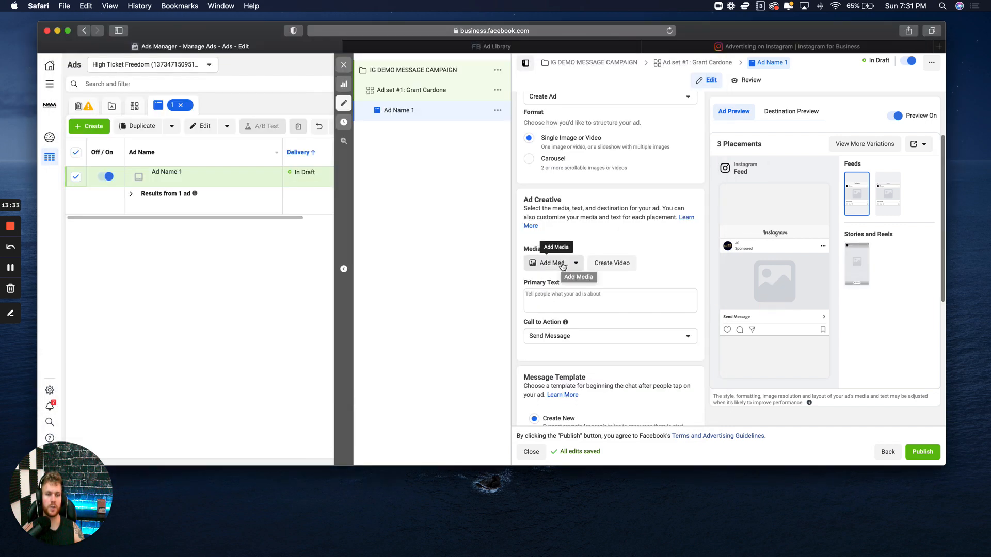
left_click(562, 264)
left_click(566, 283)
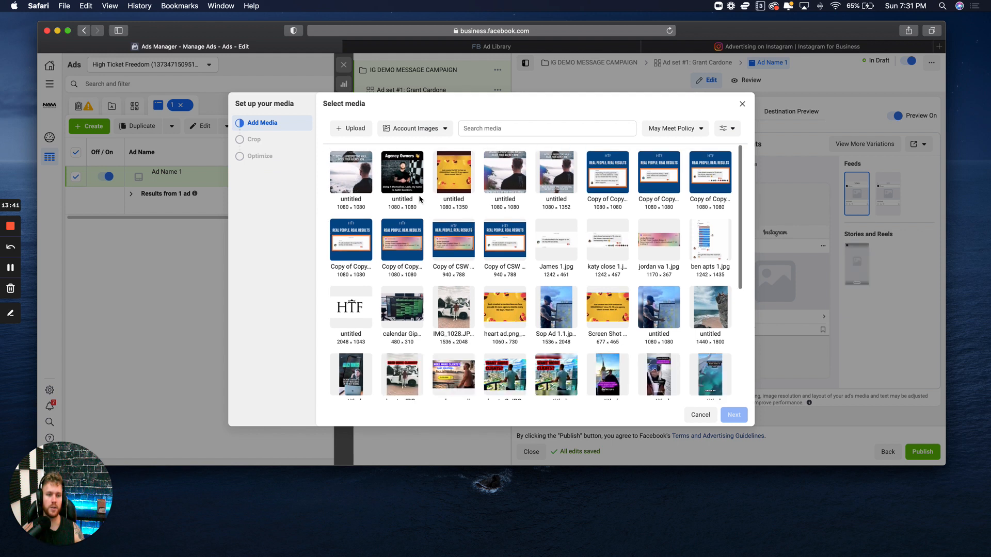
left_click(674, 386)
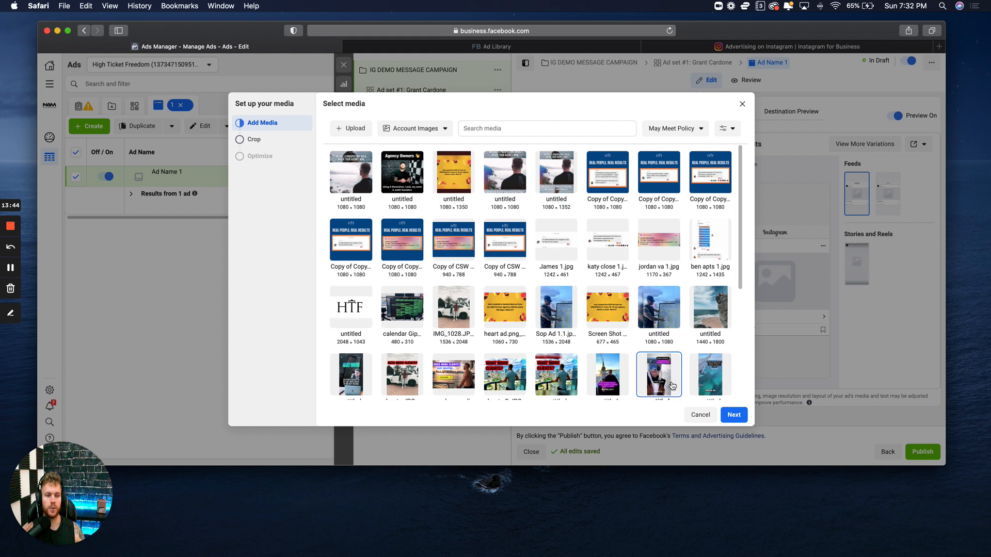
left_click(732, 415)
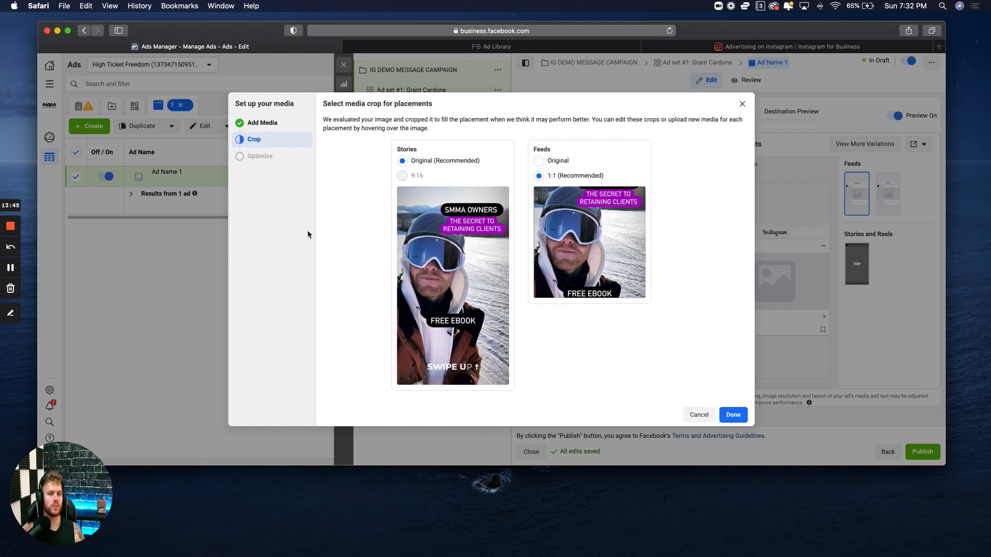
mouse_move(501, 235)
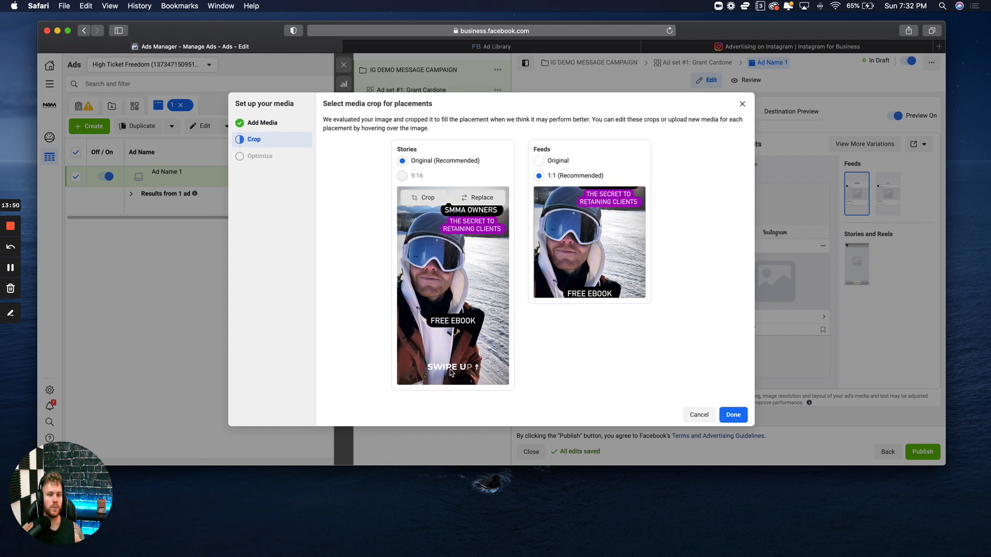
left_click(743, 416)
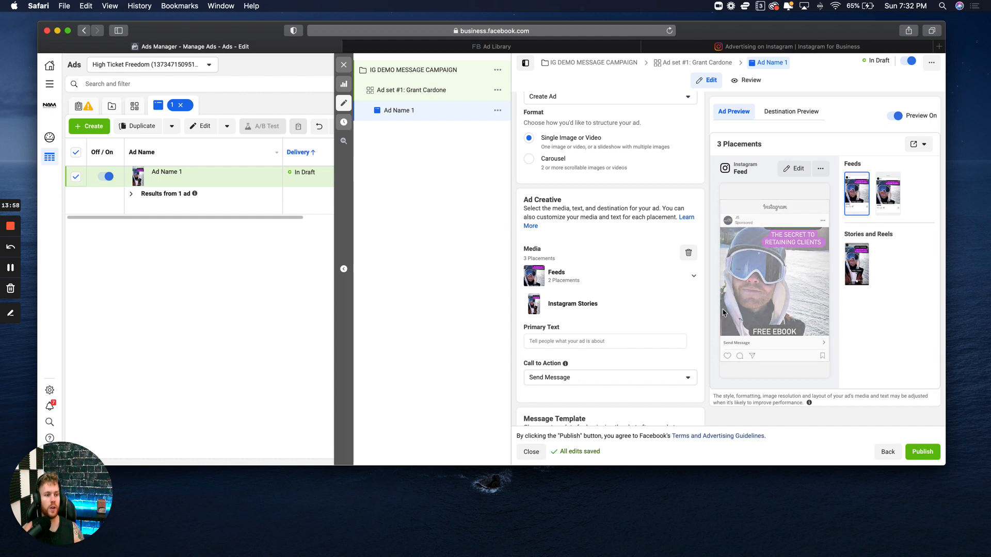
- Preview the ad in the Instagram Stories placement and check the preview sharing options
left_click(857, 265)
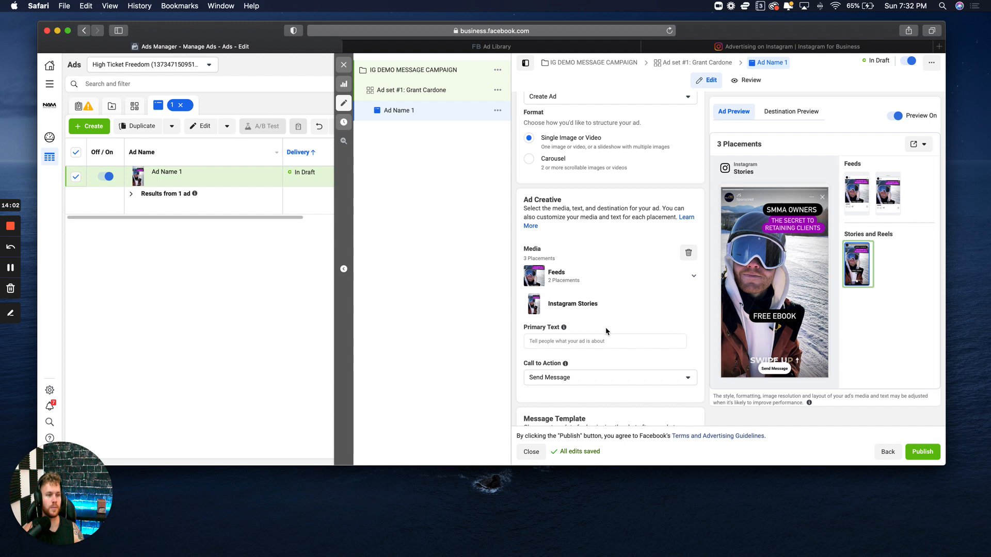
left_click(921, 147)
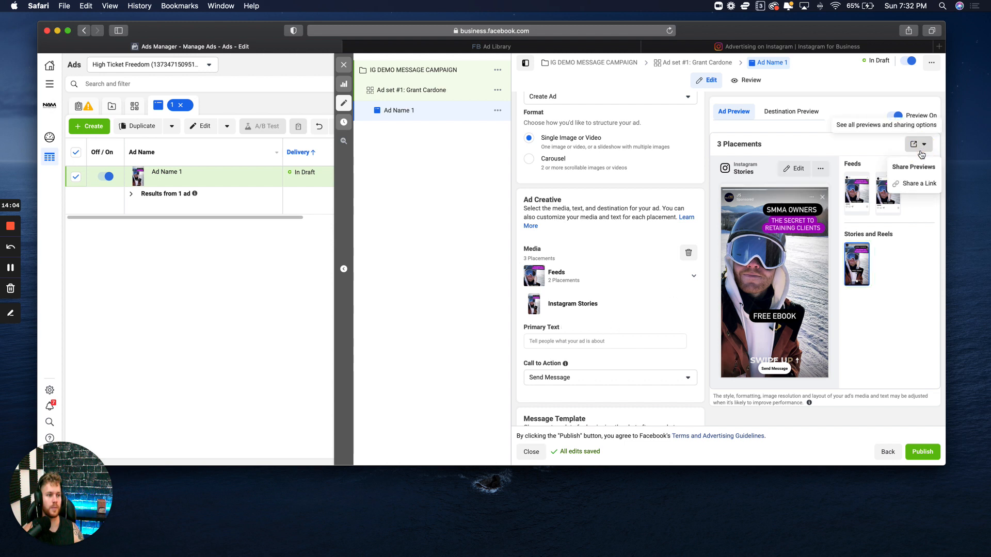
left_click(818, 148)
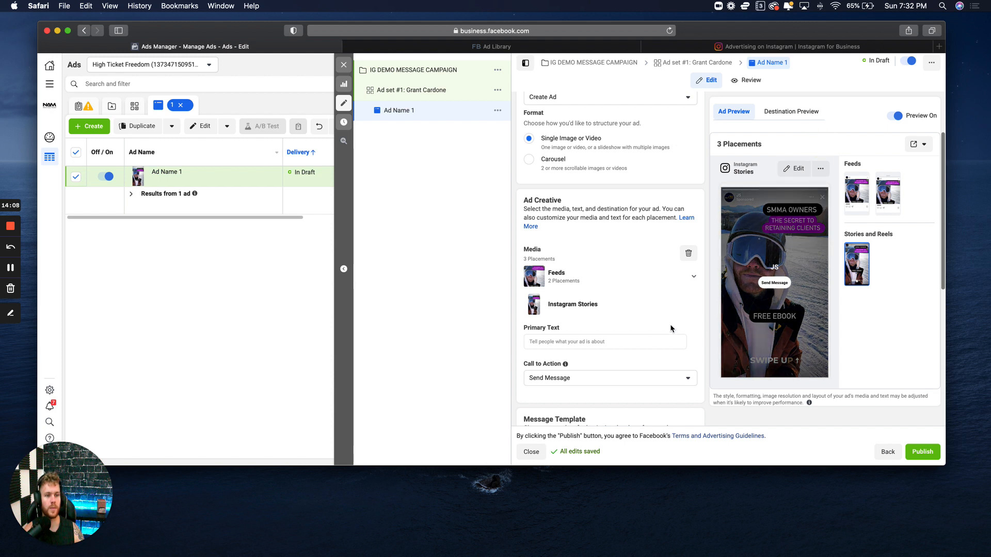
- Remove the image from all placements in the ad creative
scroll(671, 328, "down", 2)
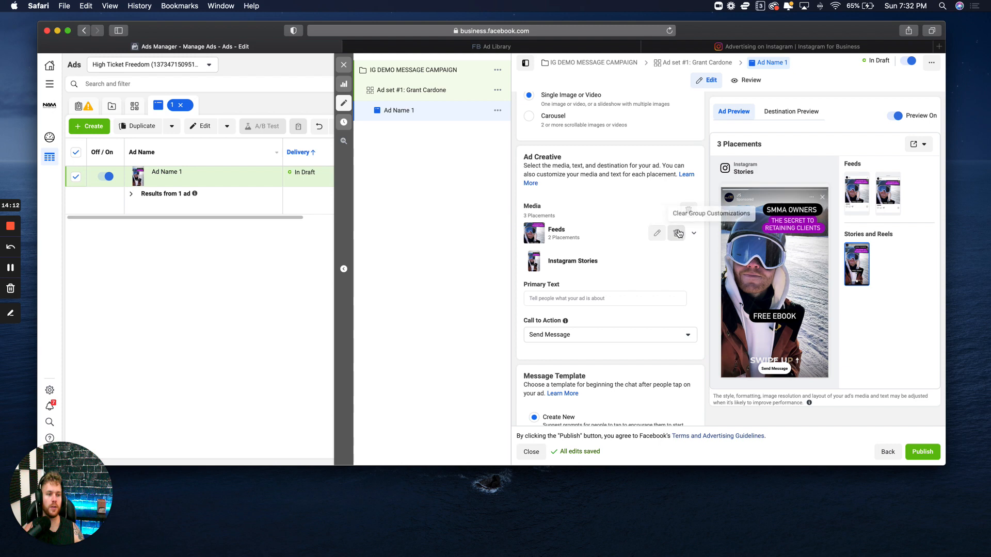
left_click(690, 211)
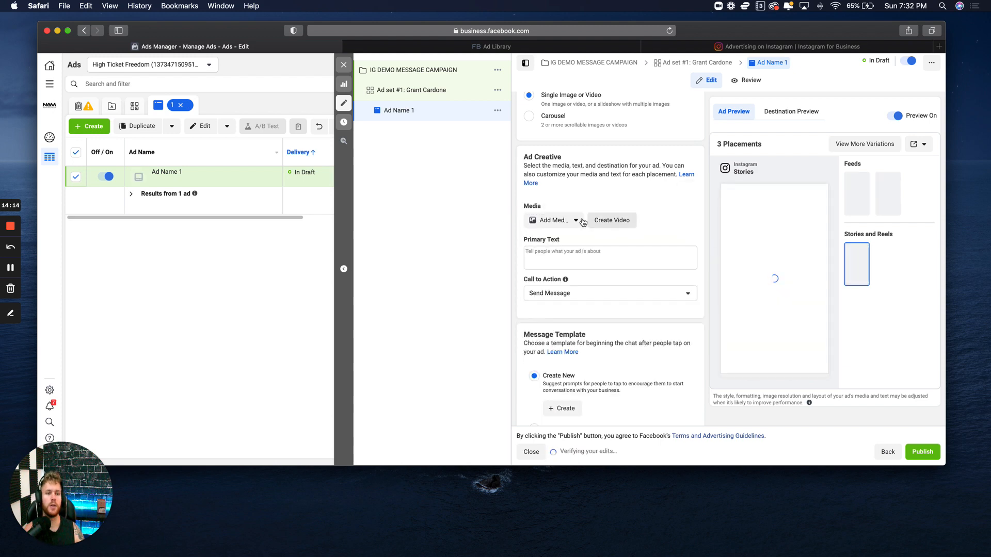
- Switch to the Chrome window with Canva and place the downloaded MP4 on the desktop
key("ctrl+Up")
left_click(227, 118)
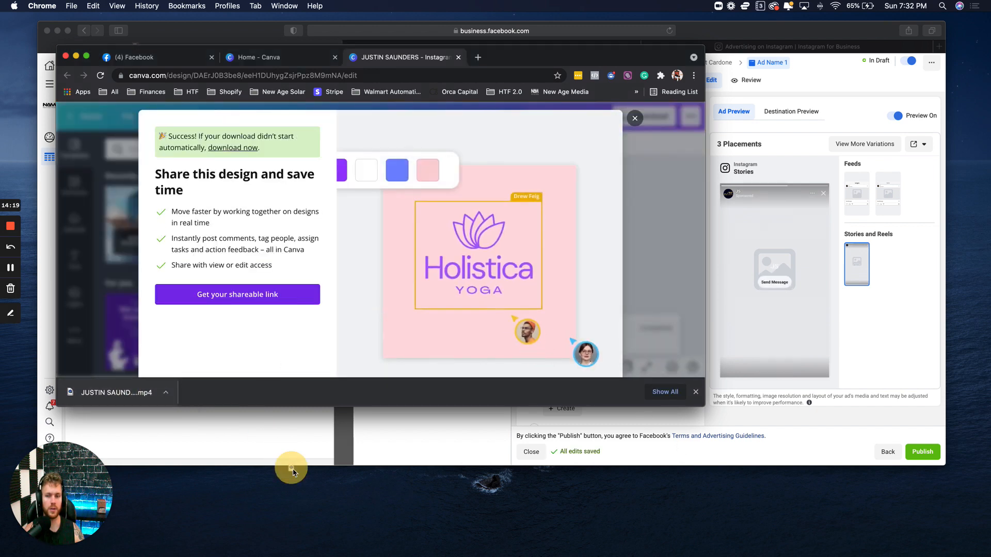
left_click_drag(310, 508, 316, 506)
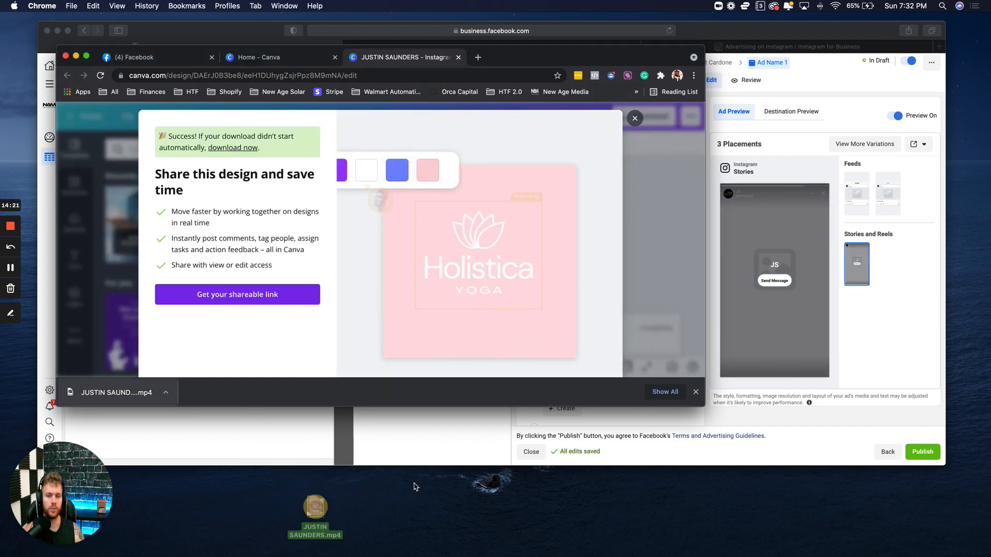
- Return to Ads Manager and upload the downloaded Canva MP4 from the Desktop as the ad's video
left_click(533, 432)
left_click(557, 221)
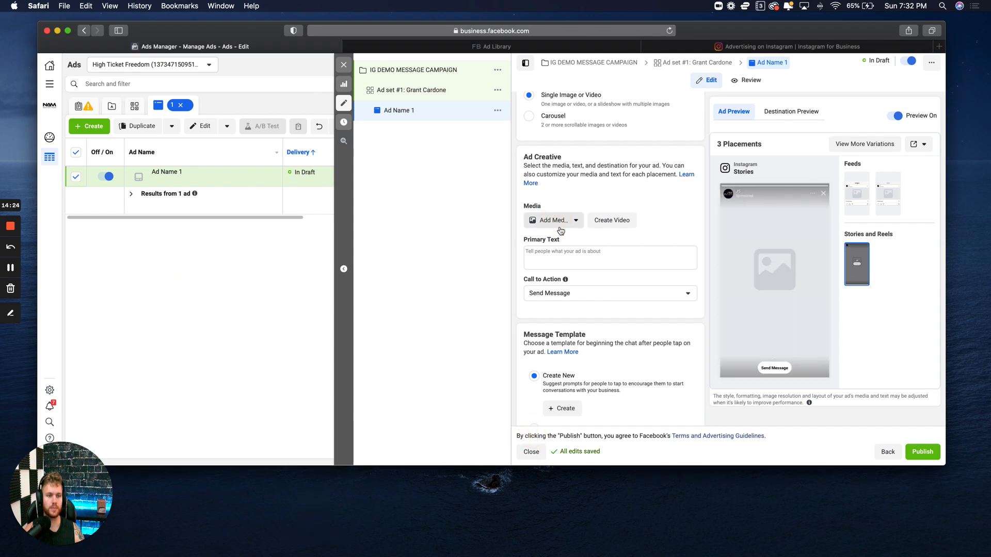
left_click(564, 255)
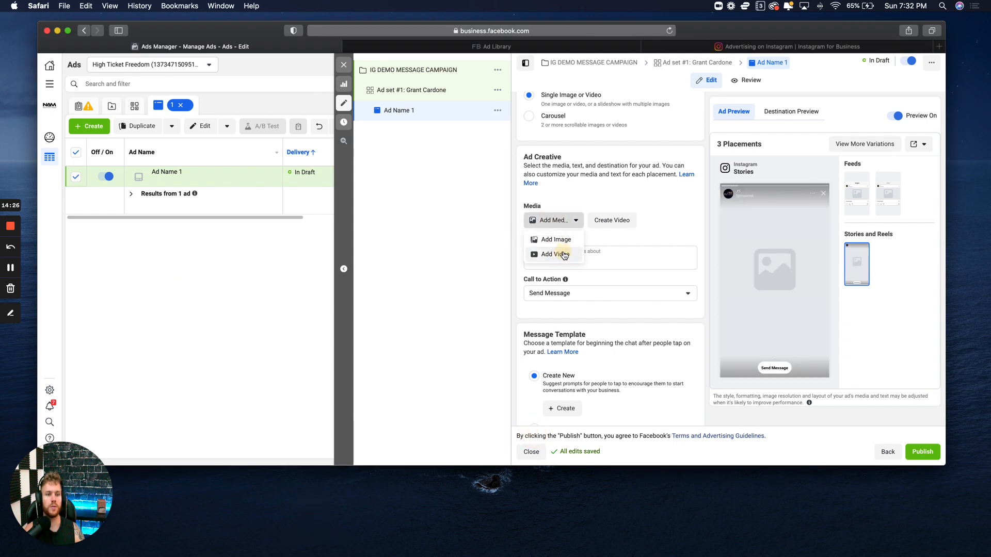
left_click(550, 244)
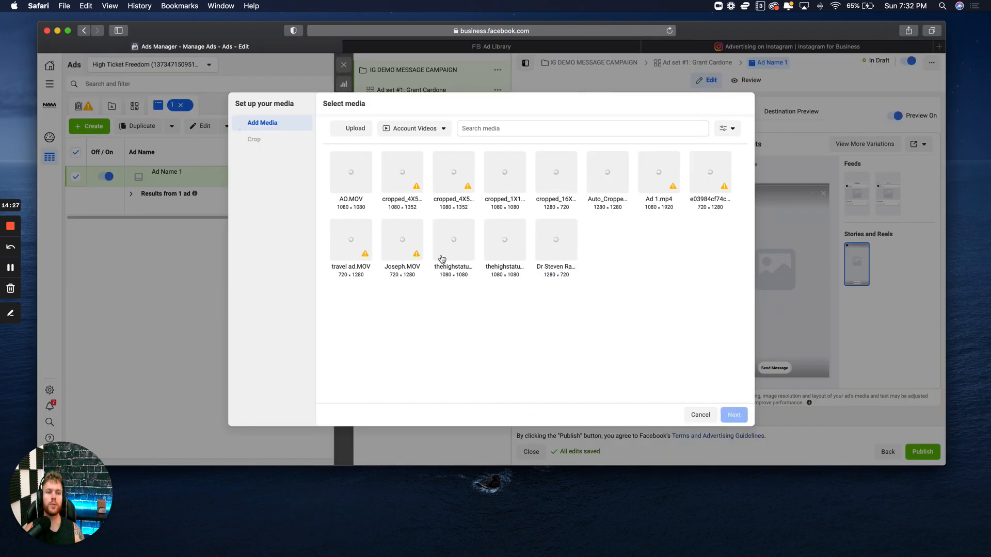
left_click(351, 132)
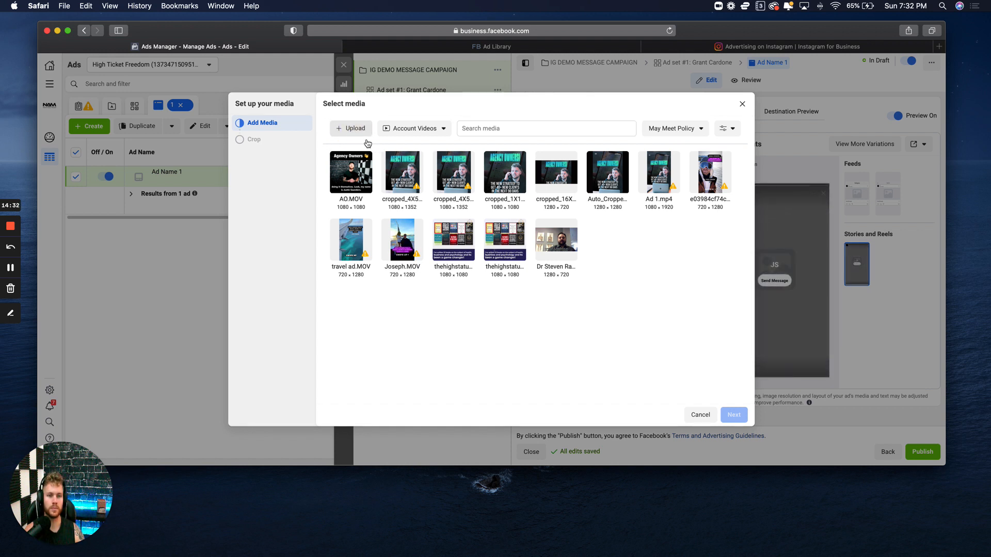
left_click(359, 131)
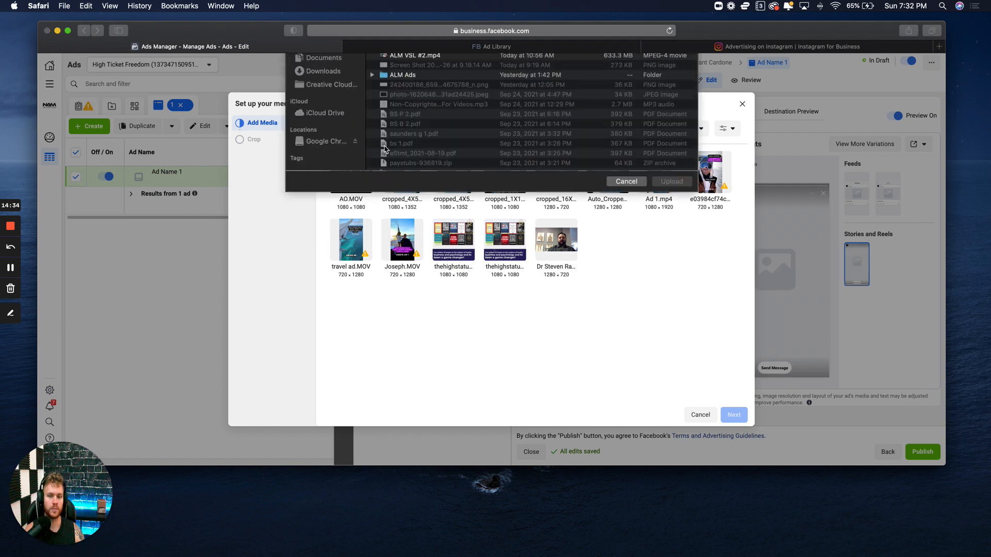
left_click(419, 109)
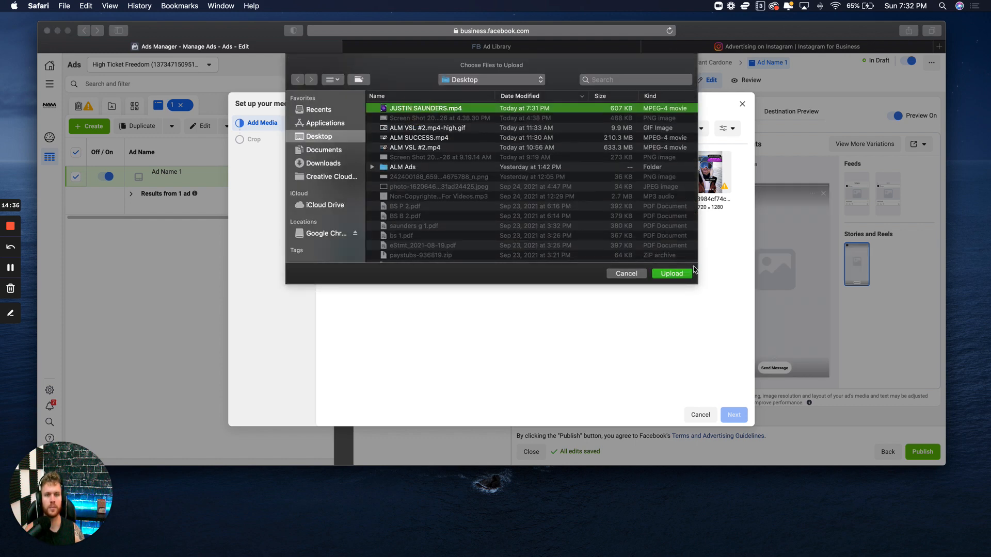
left_click(684, 275)
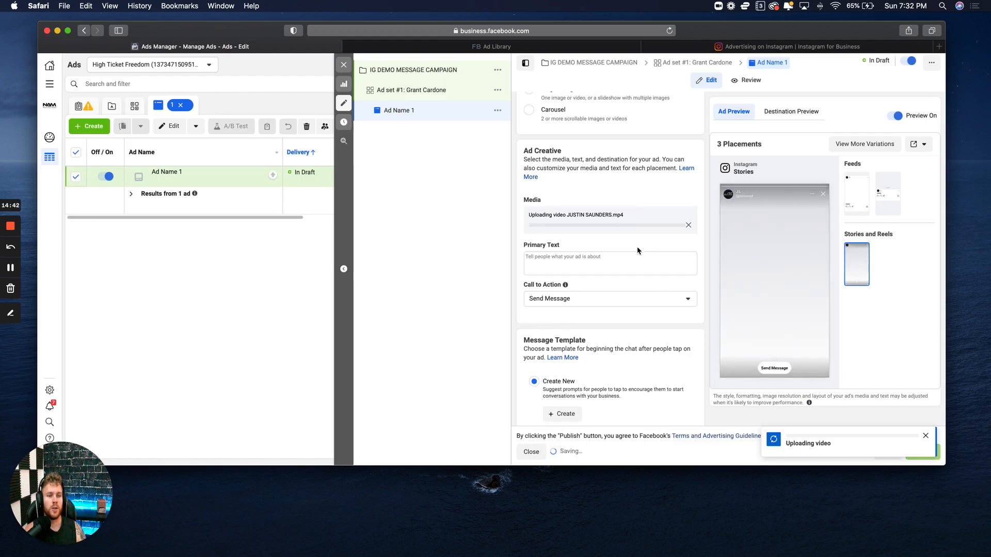
- Preview the uploaded video in the Instagram Stories, Feed and Explore placements
left_click(861, 274)
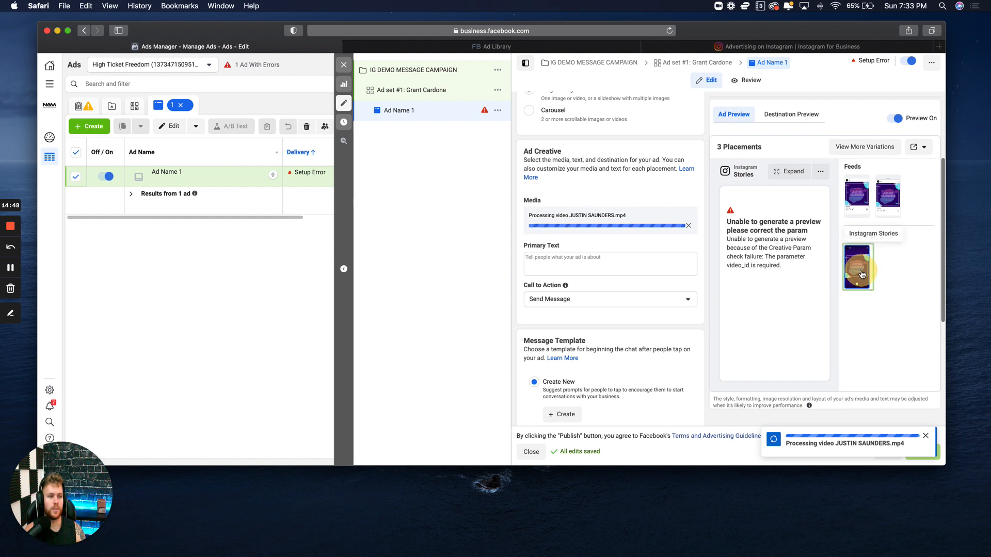
left_click(857, 196)
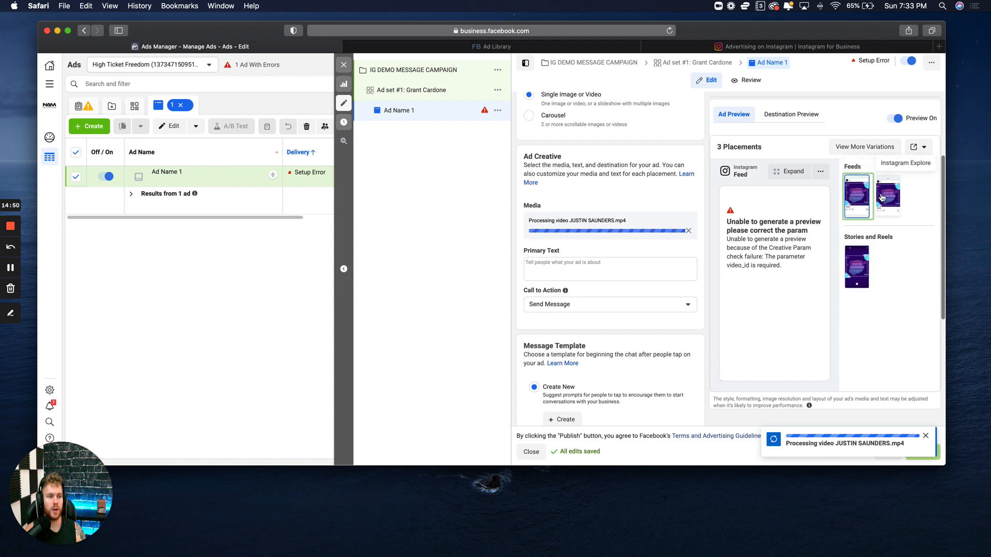
left_click(887, 198)
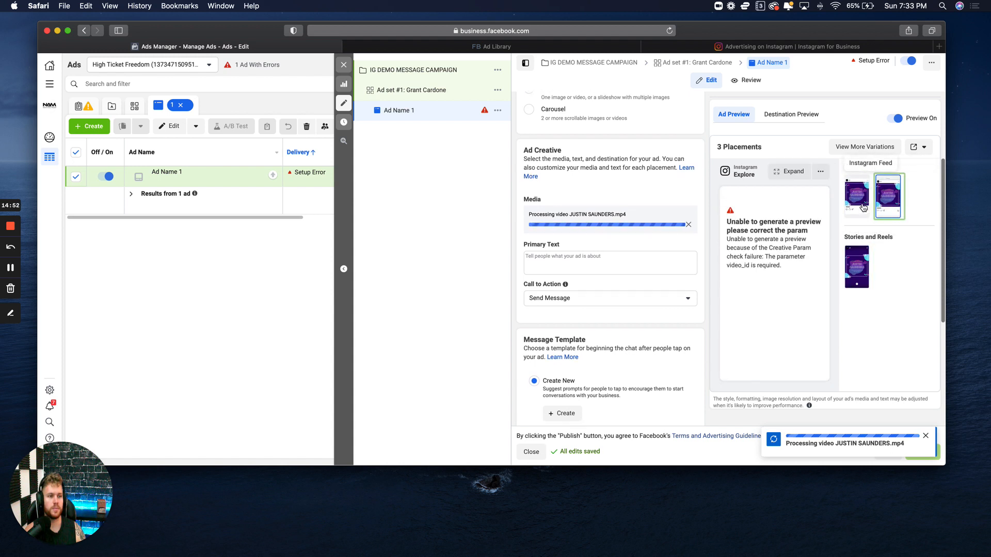
- Check the processed video in the Instagram Feed, Explore and Stories previews, briefly opening the Feed placement's editing dialog
left_click(862, 206)
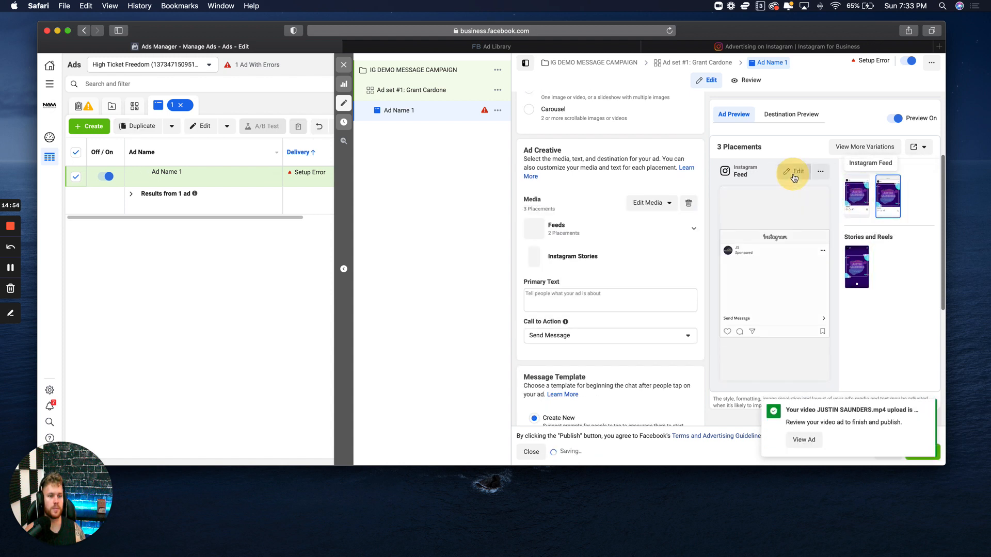
left_click(794, 172)
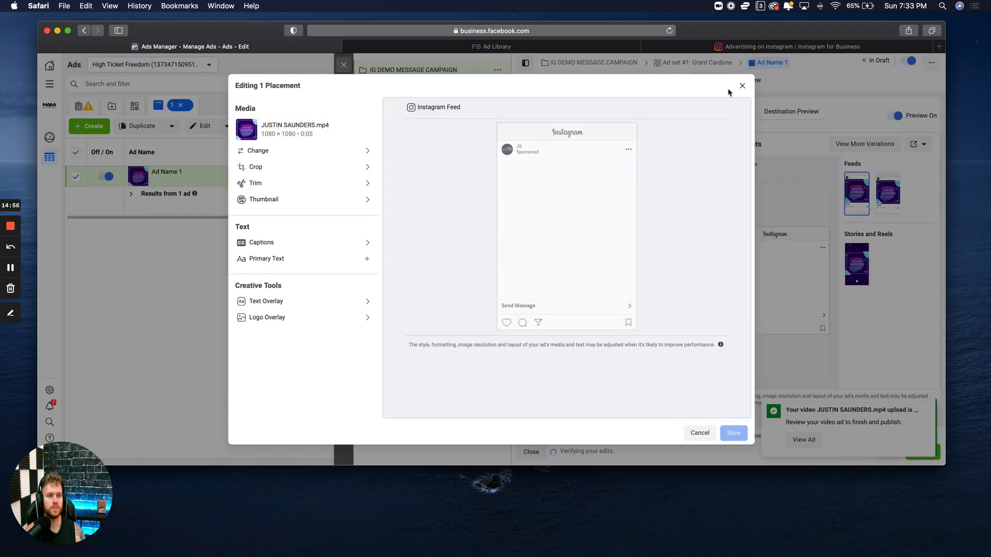
left_click(742, 86)
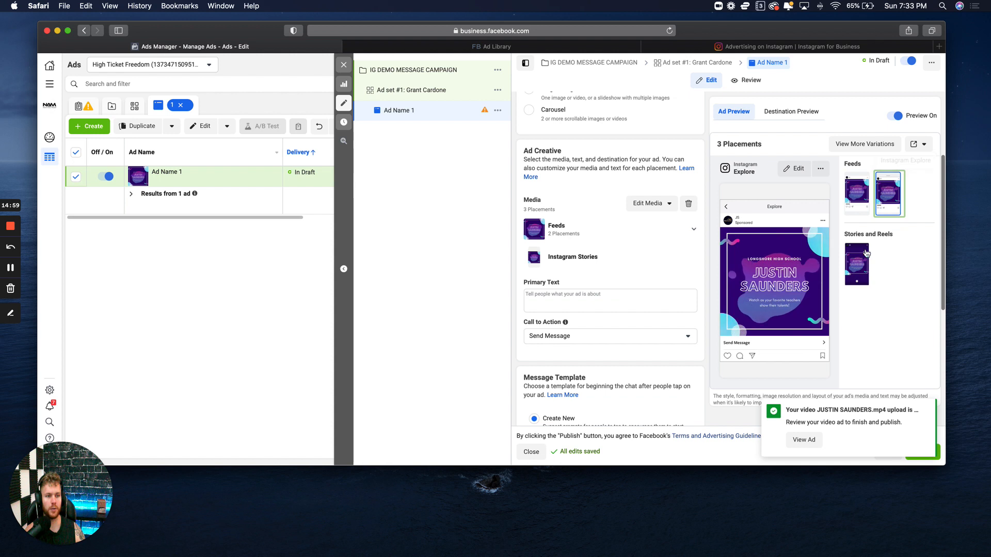
left_click(857, 263)
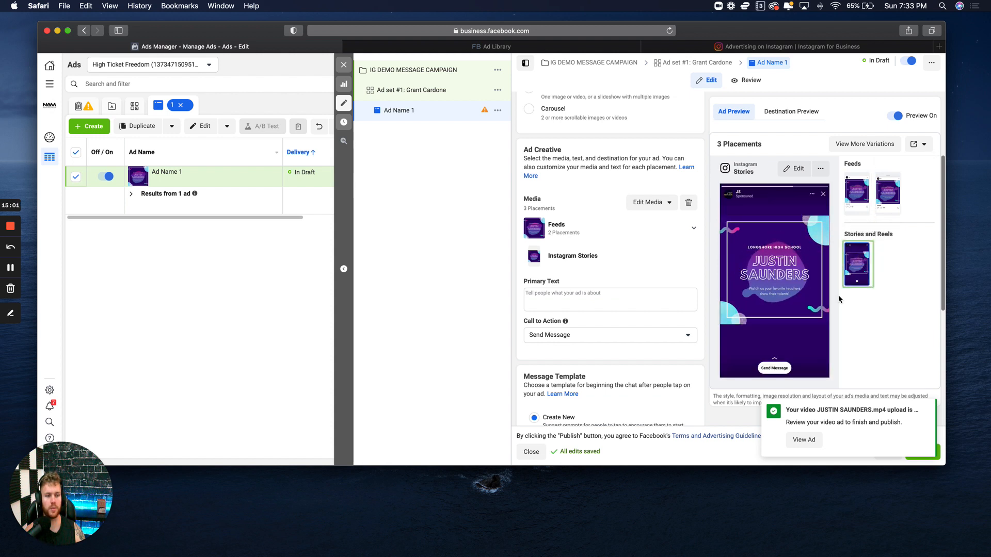
- Enter the primary text "Want to learn to work with me?" and preview it in the Instagram Feed and Stories placements
scroll(644, 285, "down", 1)
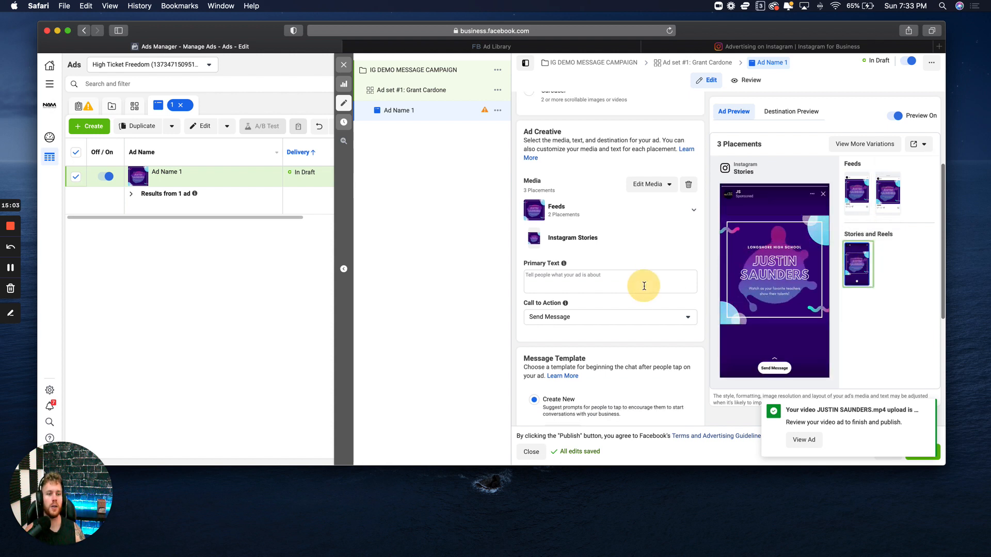
left_click(641, 284)
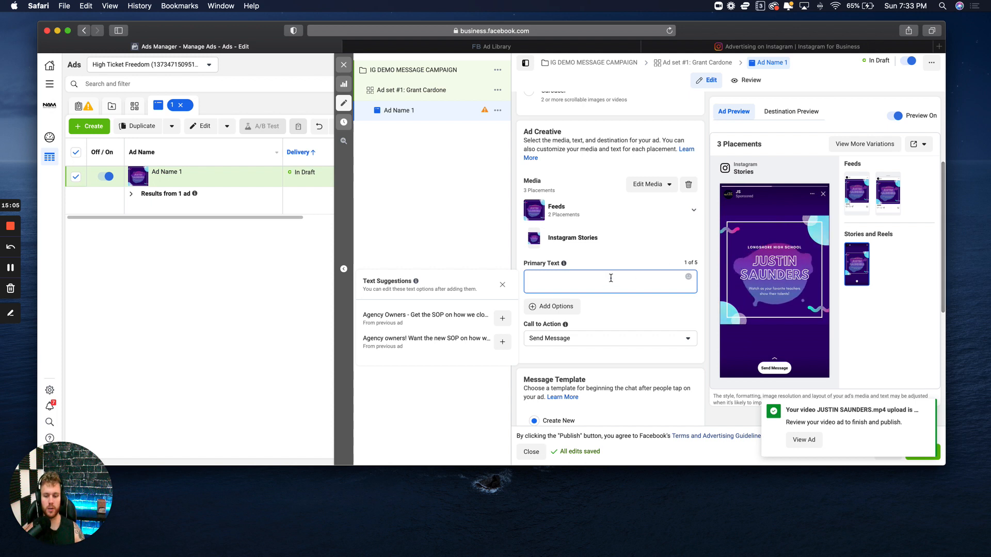
type("Want to le")
type("arn to work ")
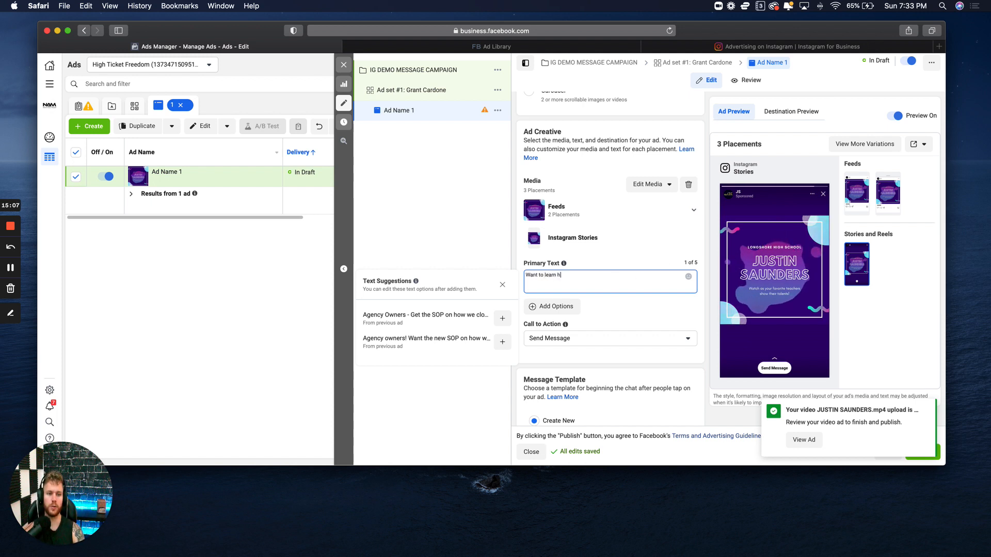
type("with me?")
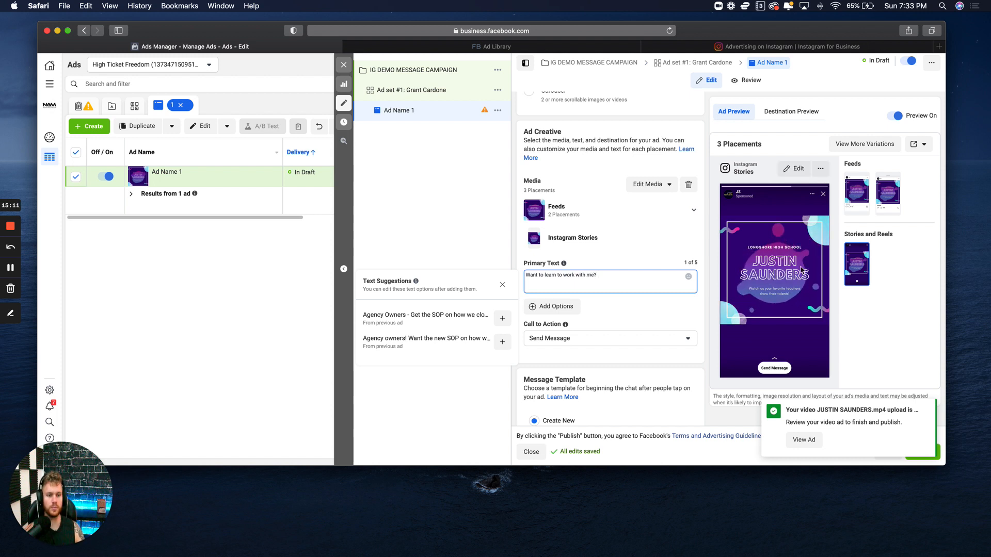
left_click(856, 193)
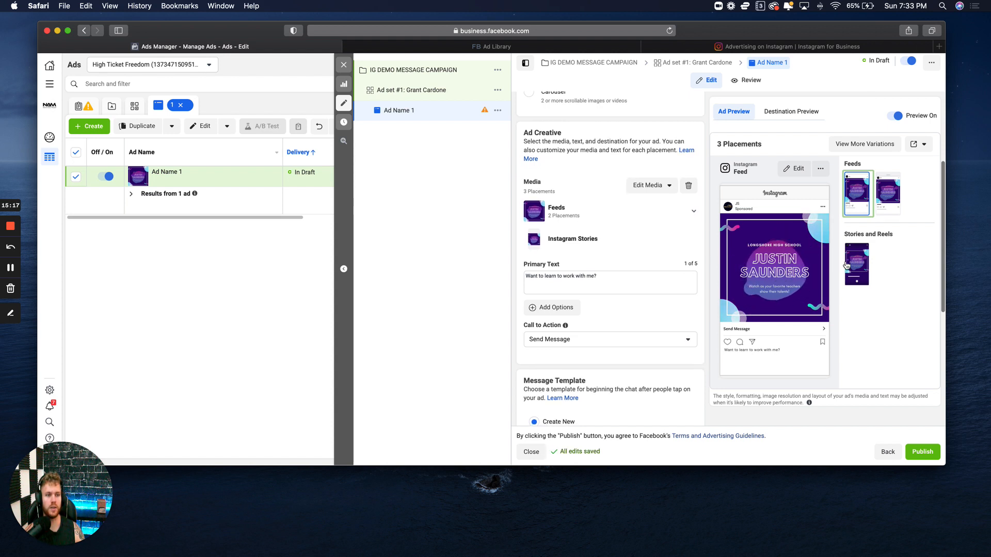
left_click(845, 265)
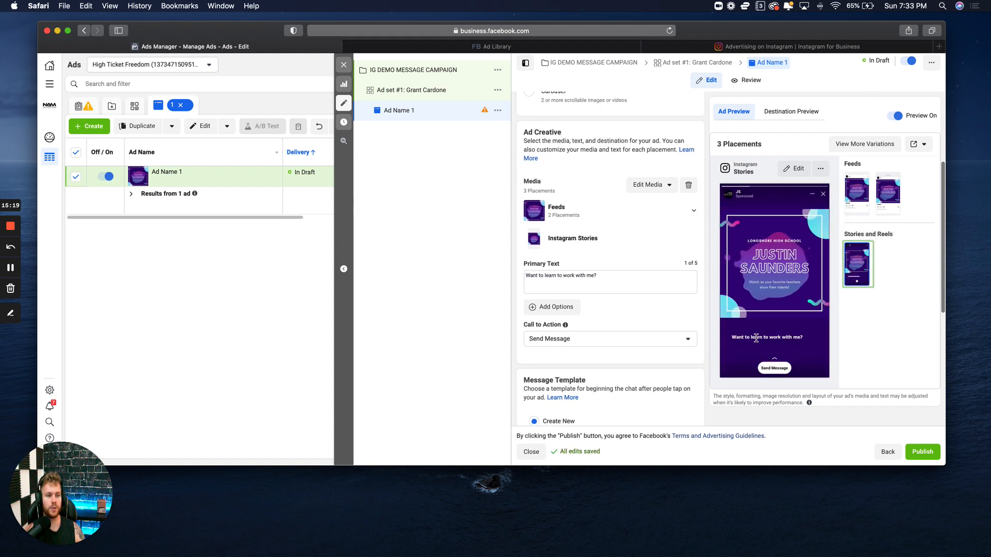
- Clear the ad's primary text and keep Send Message as the call to action
triple_click(584, 278)
key("BackSpace")
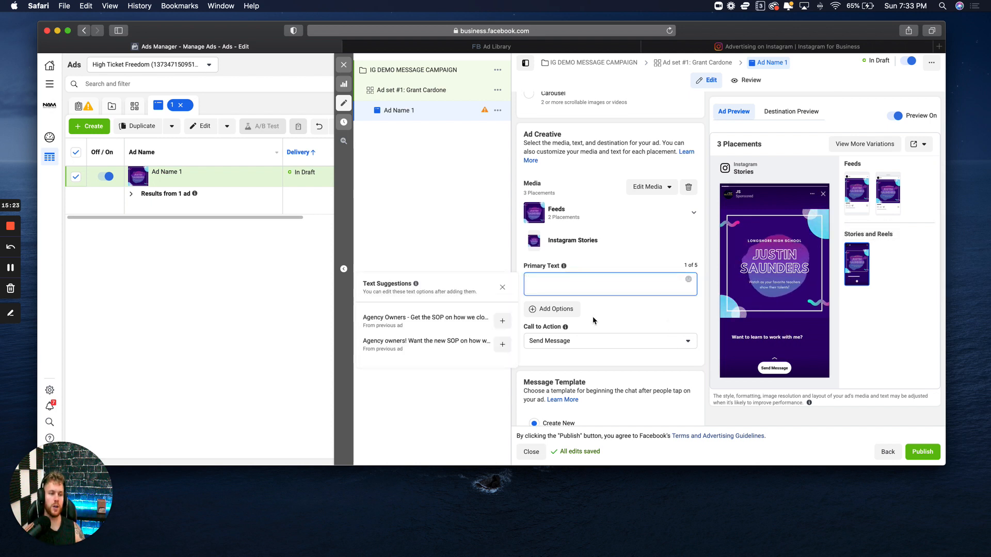
scroll(578, 271, "down", 2)
scroll(579, 273, "down", 1)
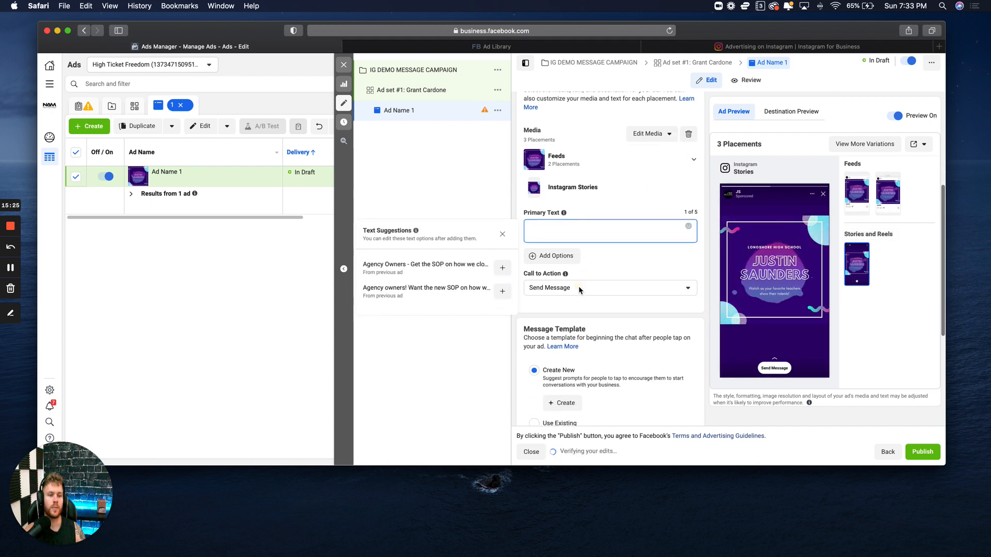
left_click(583, 288)
left_click(603, 273)
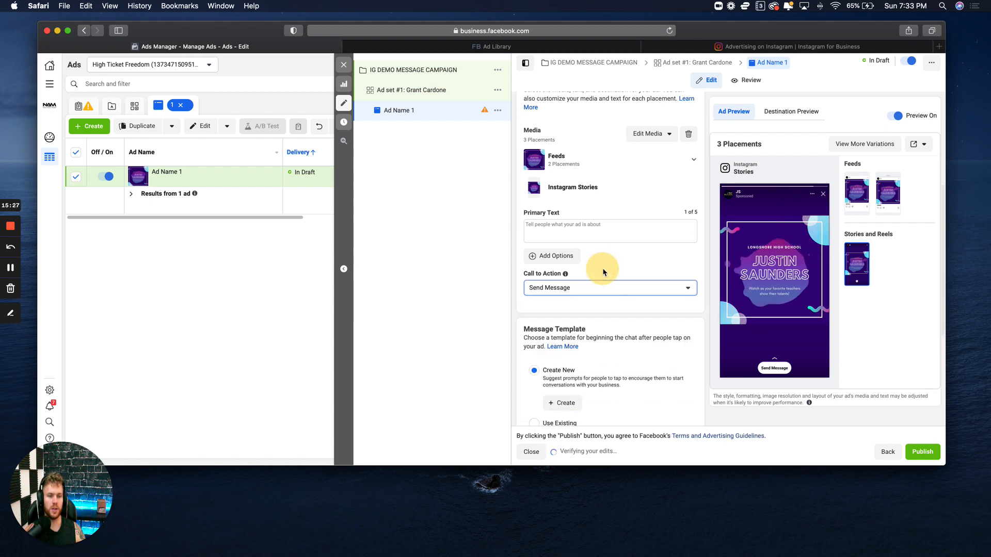
- Create a new message template for the ad and remove its second and third suggested questions
scroll(603, 271, "down", 4)
scroll(604, 272, "down", 2)
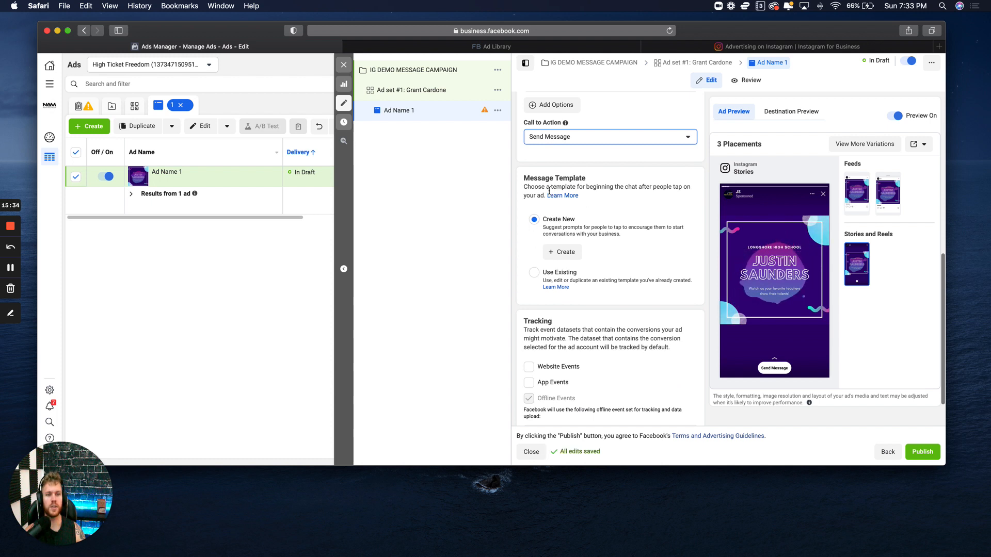
left_click_drag(554, 188, 664, 194)
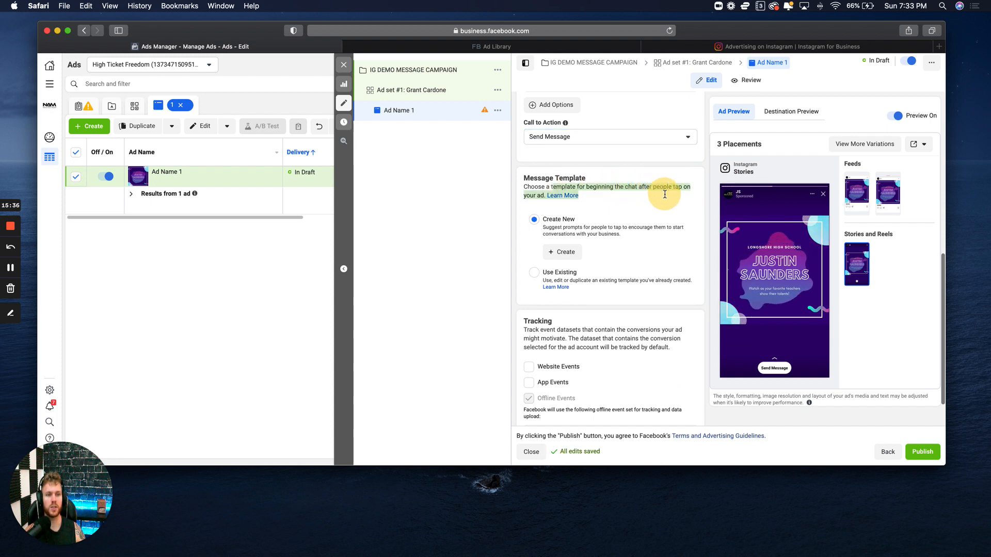
left_click(572, 253)
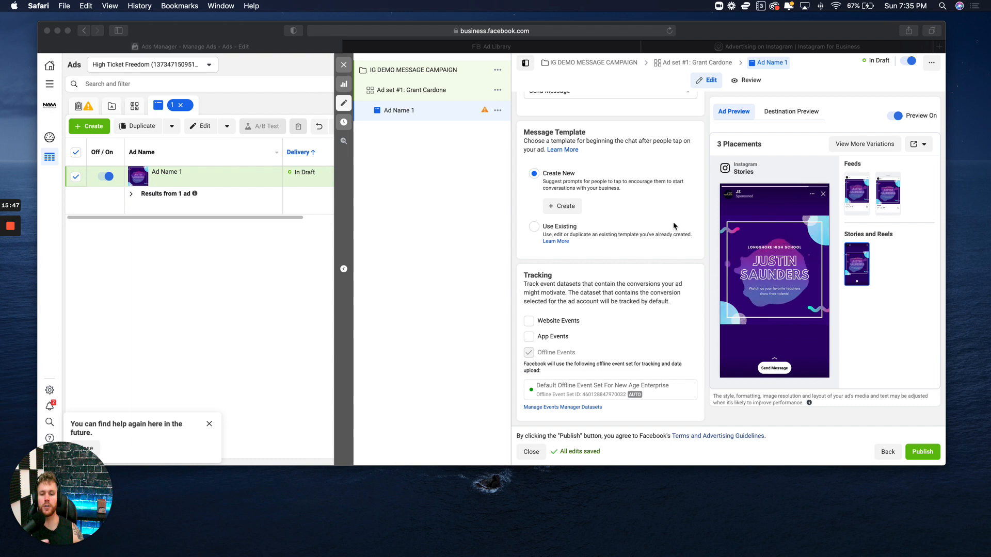
left_click(565, 211)
left_click(563, 206)
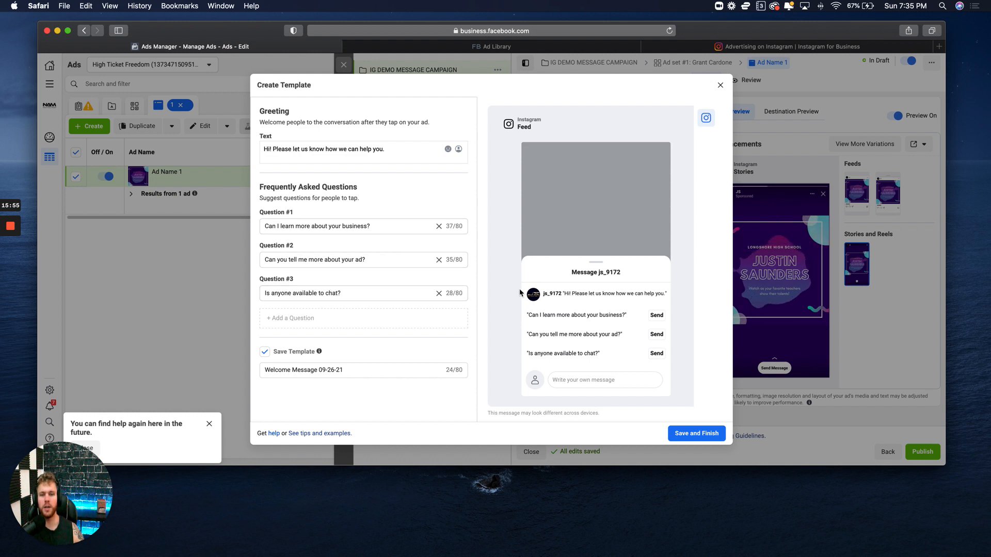
left_click(439, 294)
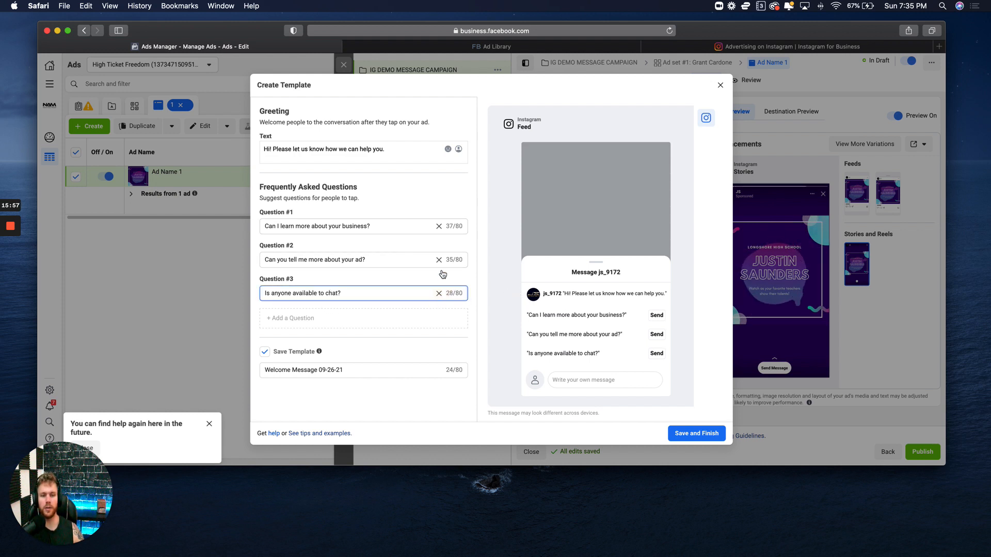
left_click(439, 259)
left_click(439, 260)
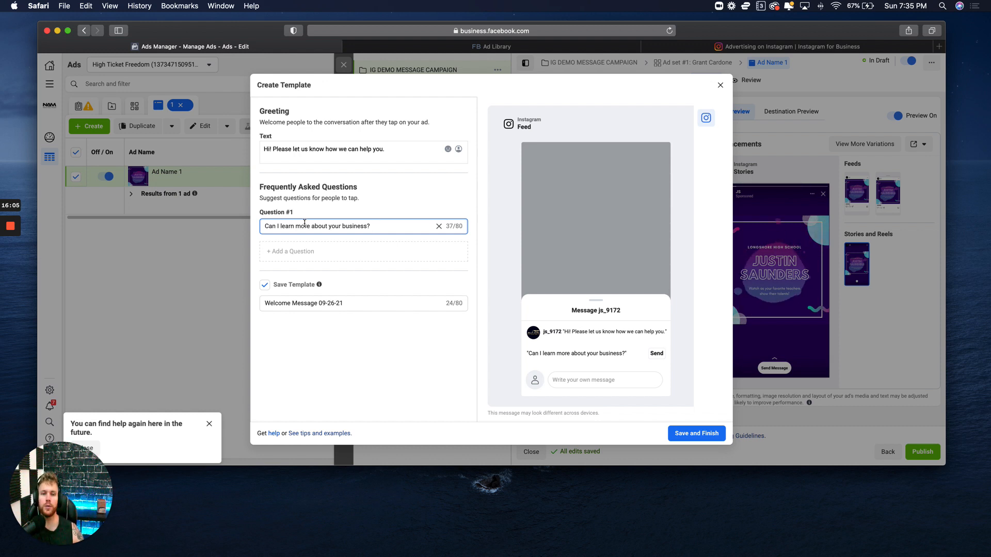
- Name the saved message template "template 1"
left_click_drag(300, 230, 373, 229)
left_click(374, 229)
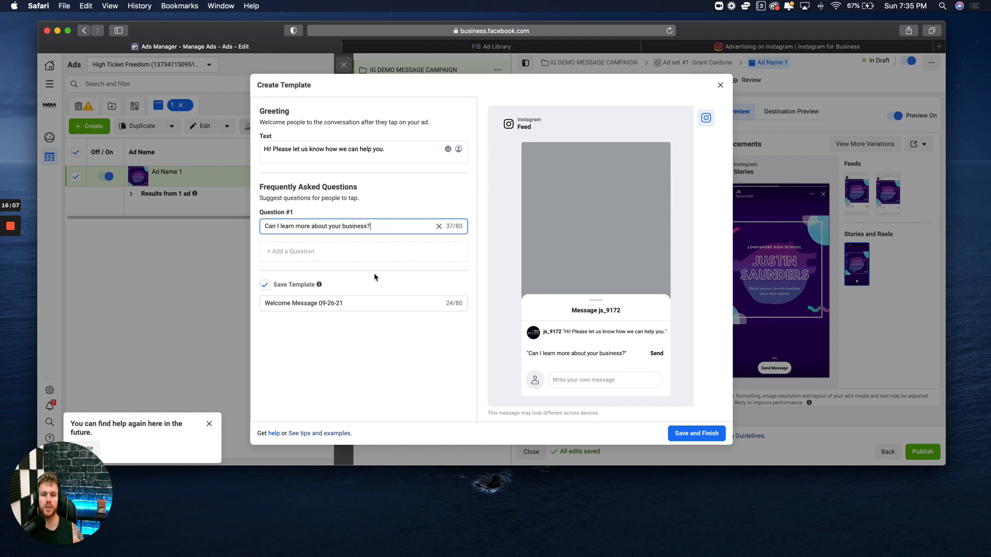
scroll(371, 271, "down", 1)
left_click(291, 294)
triple_click(291, 294)
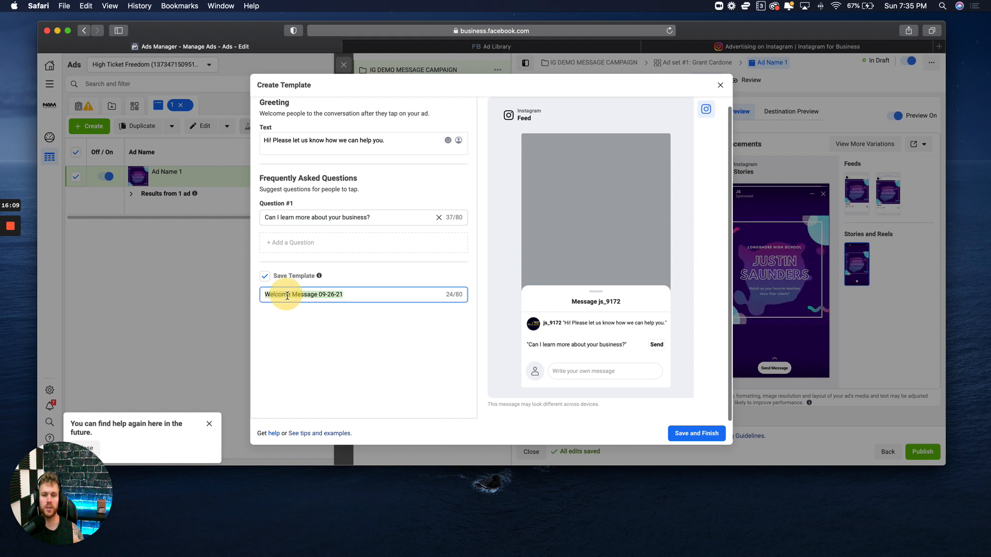
type("template 1")
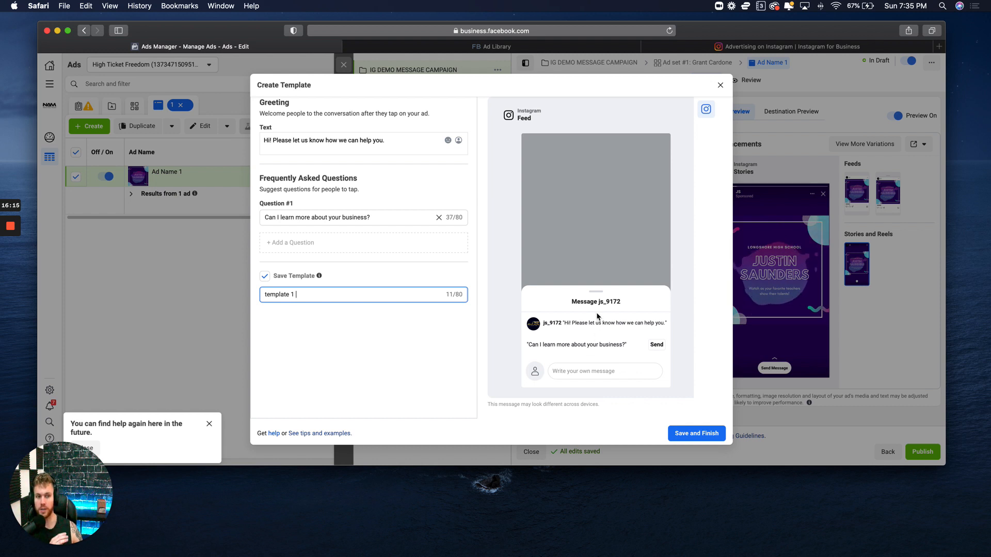
- Replace the template's greeting text with "Send me a message below if you'd like to hear more :)"
scroll(313, 243, "up", 1)
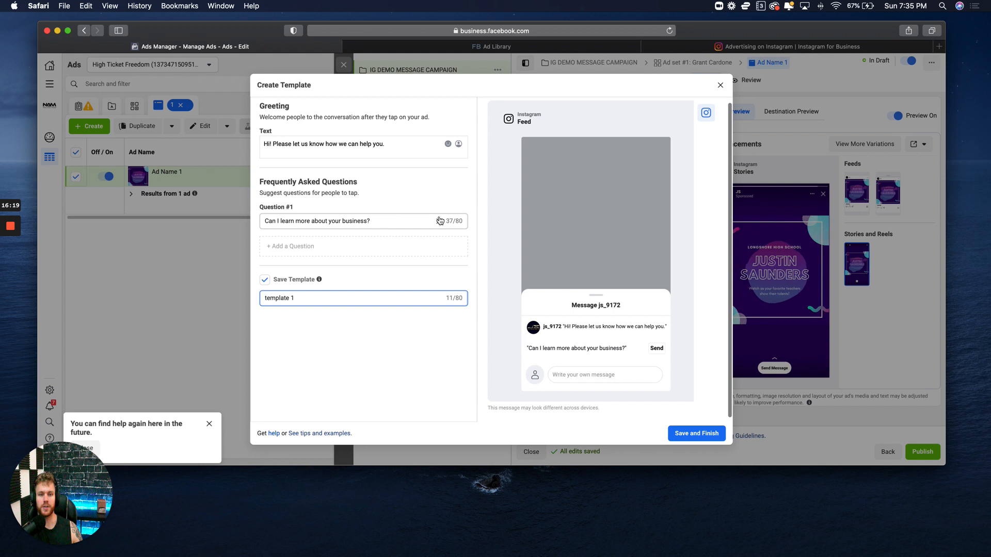
left_click(401, 149)
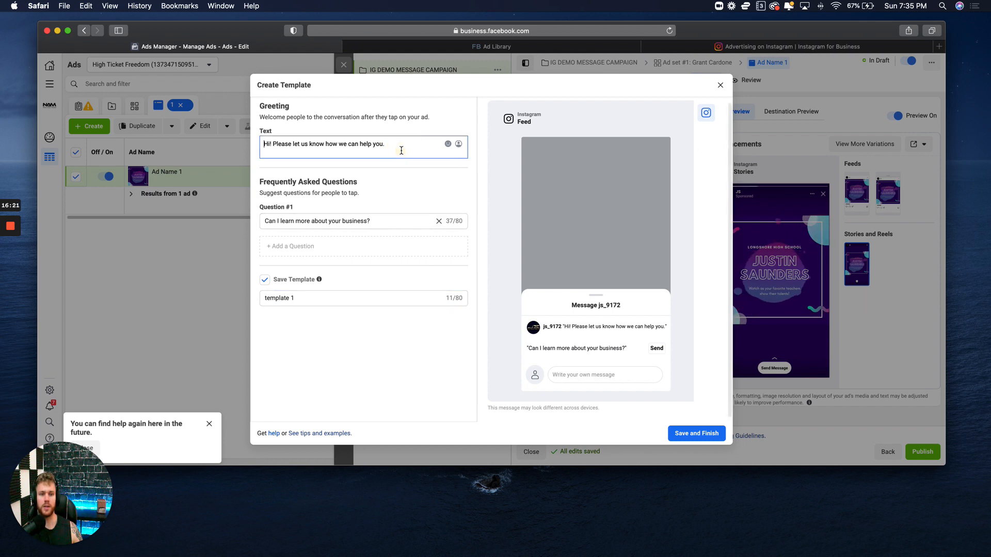
triple_click(386, 145)
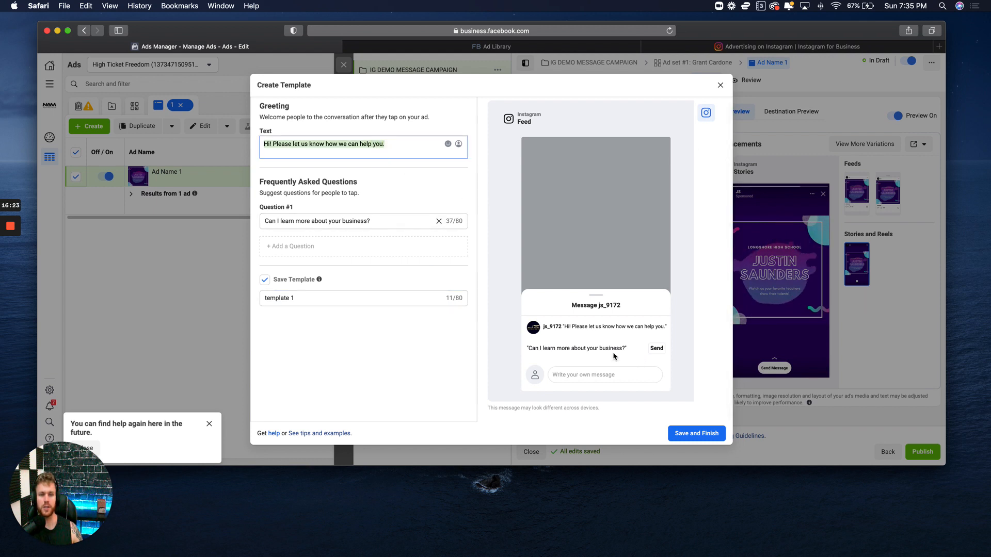
left_click_drag(561, 327, 666, 327)
triple_click(397, 144)
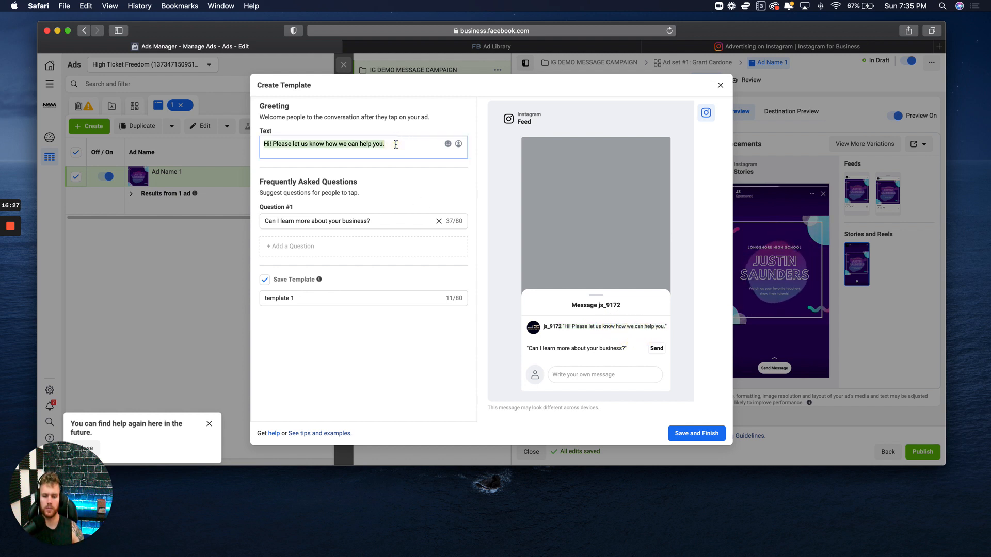
type("Send me a message below if you'd like to hear more :)")
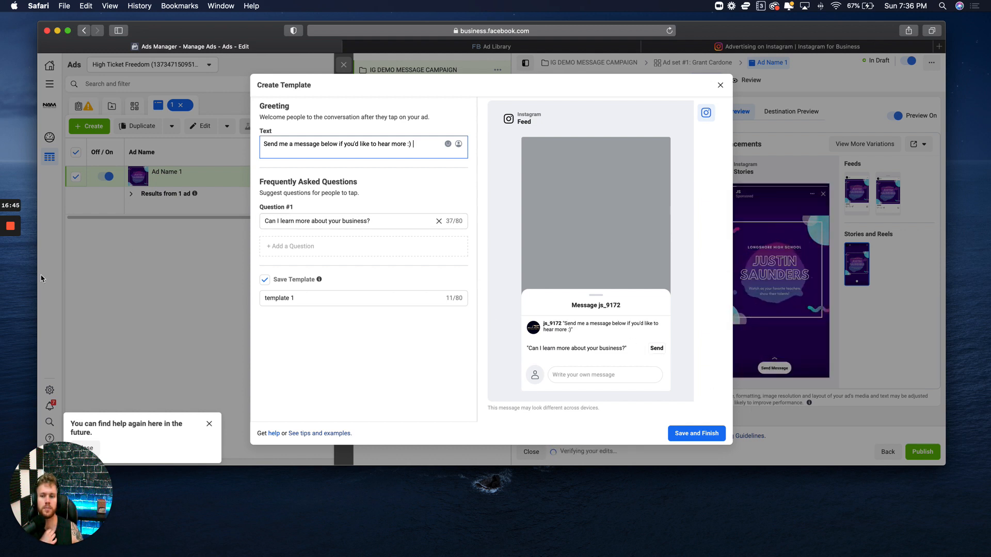
- Remove the remaining suggested question about learning more from the message template
mouse_move(10, 268)
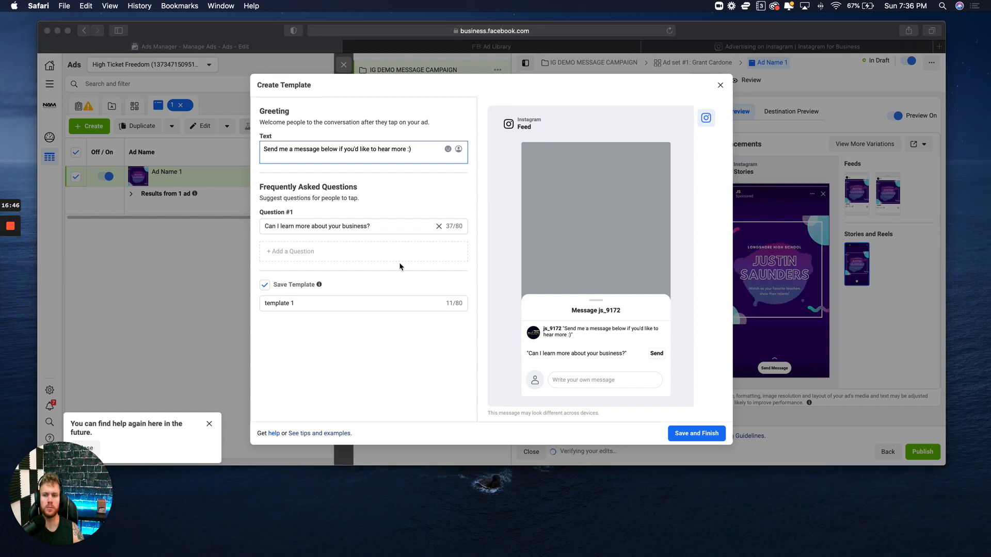
left_click(438, 229)
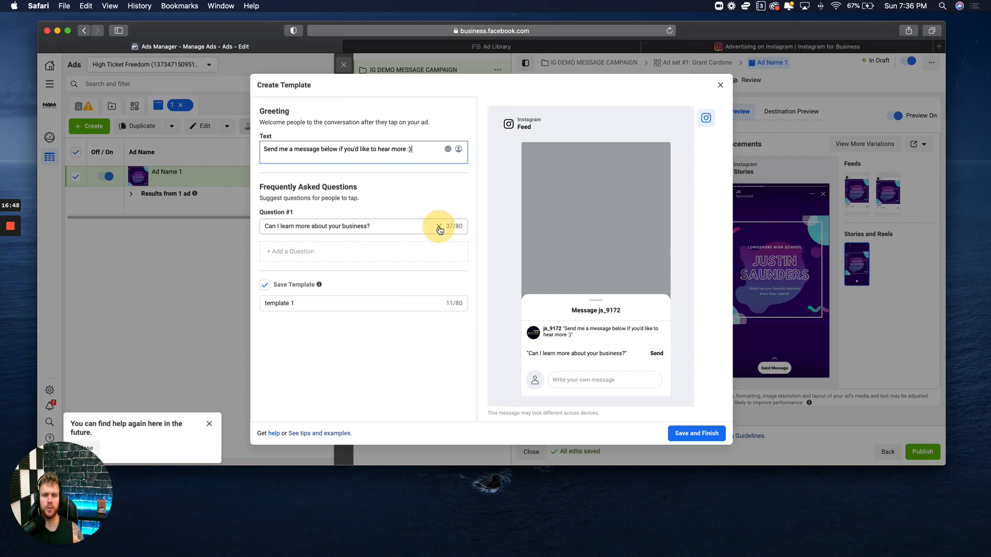
left_click(439, 227)
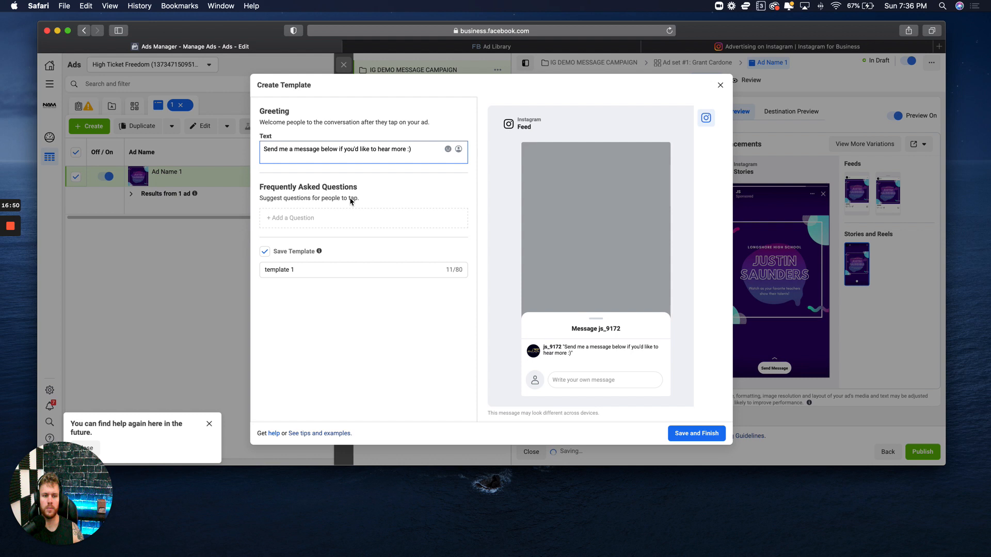
- Change the template's greeting to 'Message me "KEYWORD" to hear more about what i do...'
left_click(325, 153)
triple_click(325, 152)
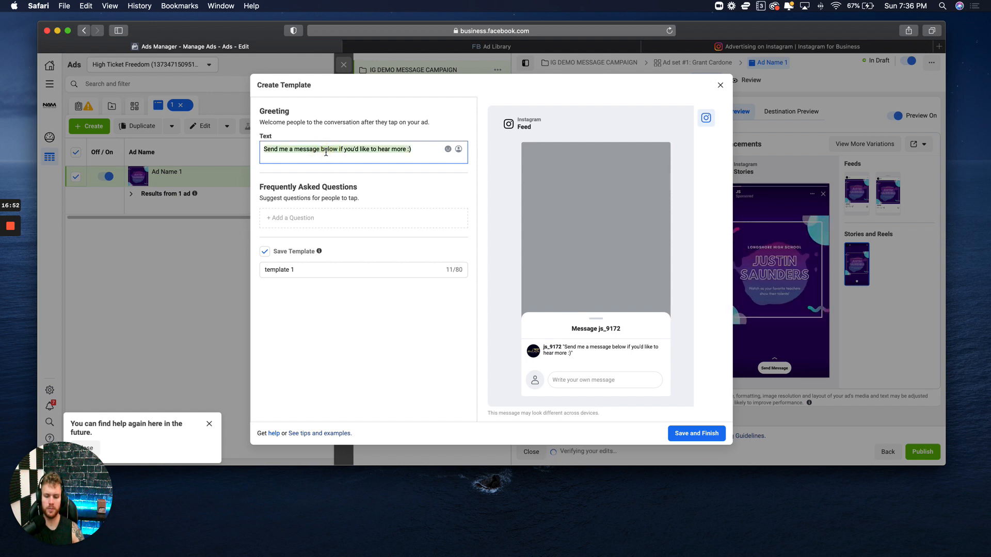
type("Message me ")
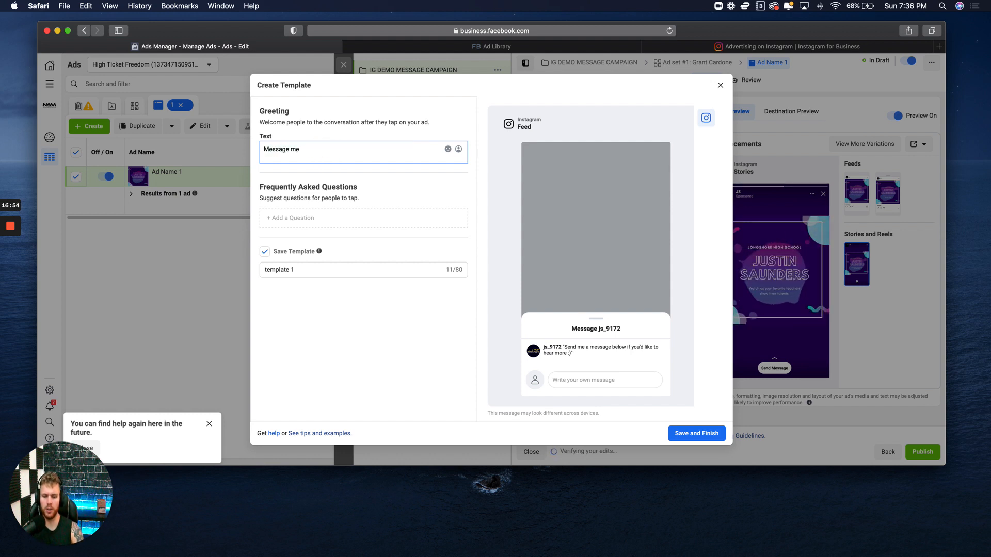
type("\"KE")
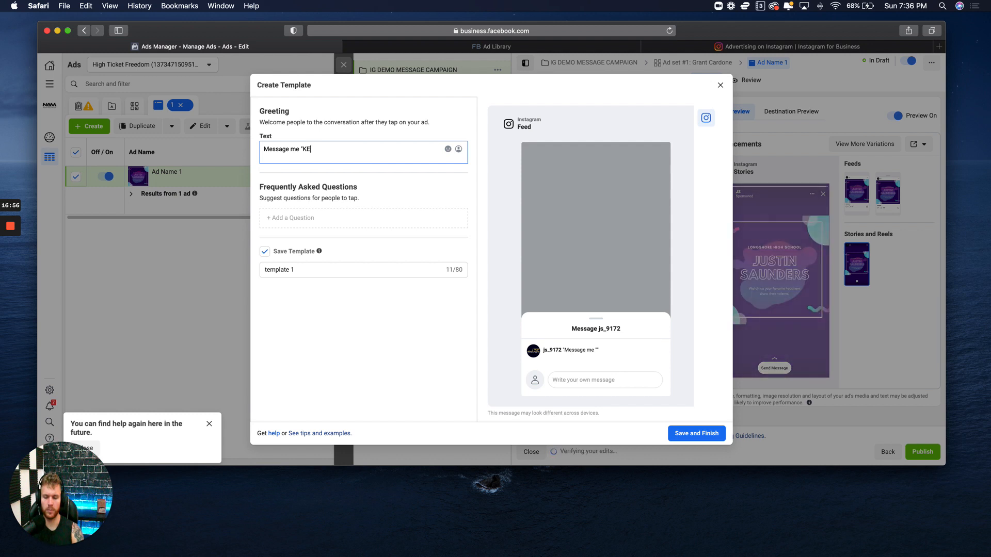
type("YWORD")
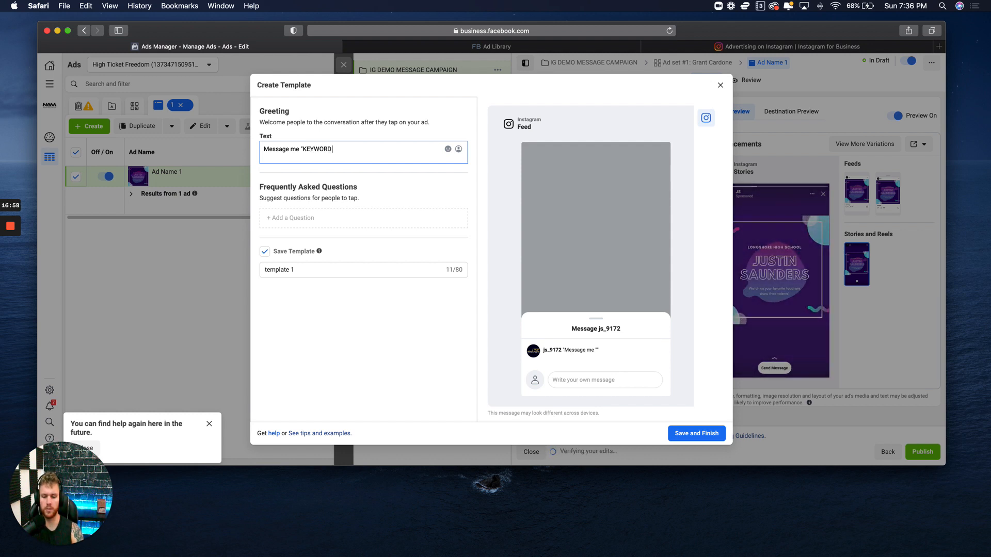
type("\" to hear more about what i do...")
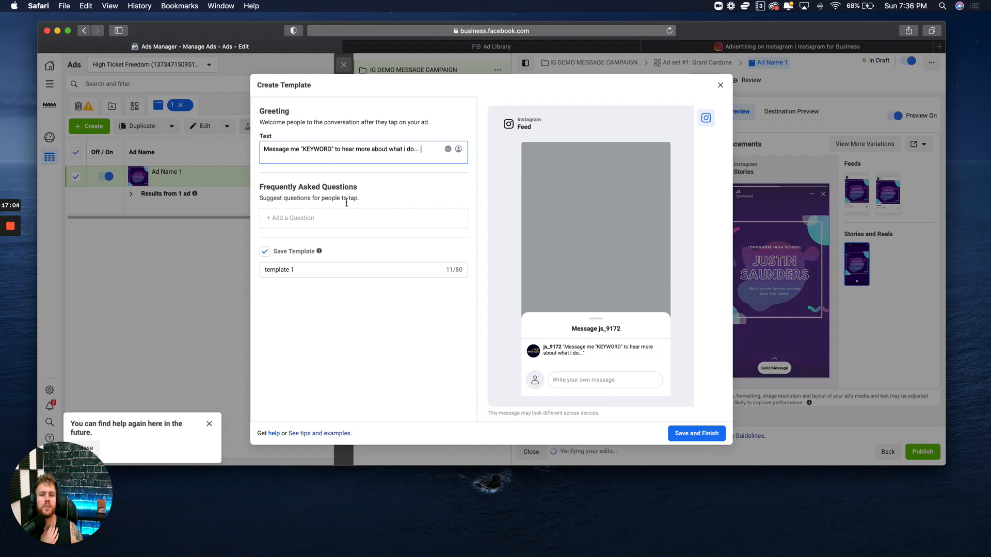
- Save the finished message template for the ad, check the message template and tracking sections, and close the ad editor
left_click(696, 433)
scroll(645, 361, "up", 2)
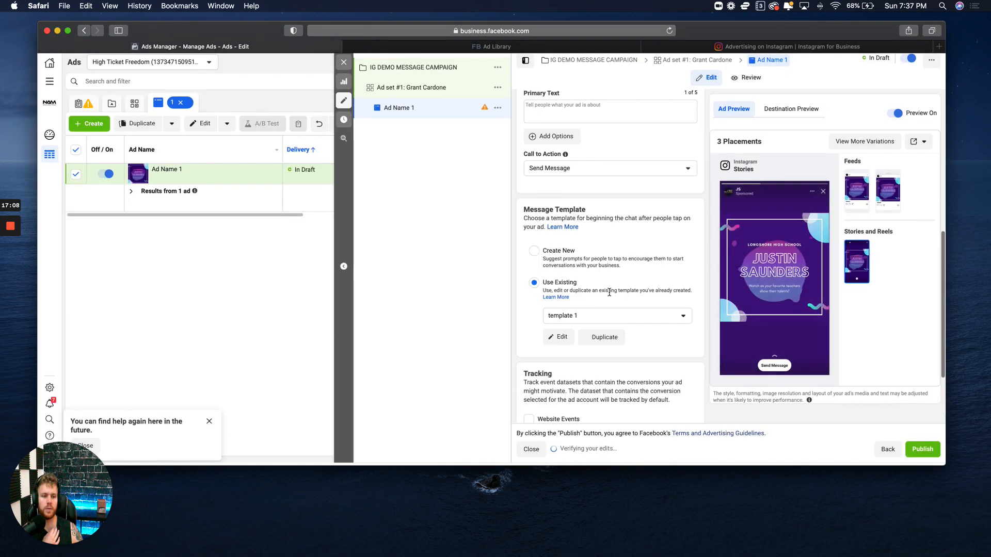
scroll(610, 293, "down", 3)
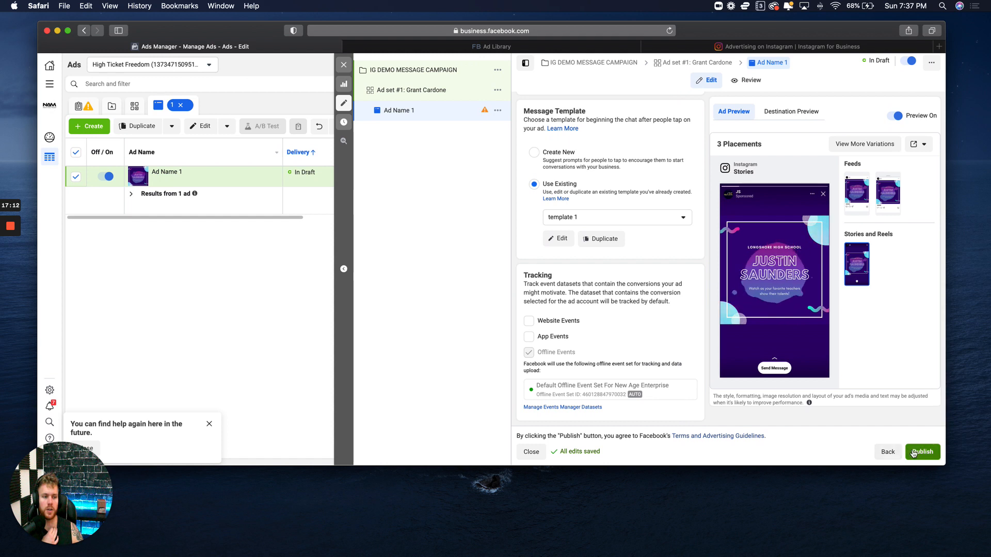
left_click(344, 65)
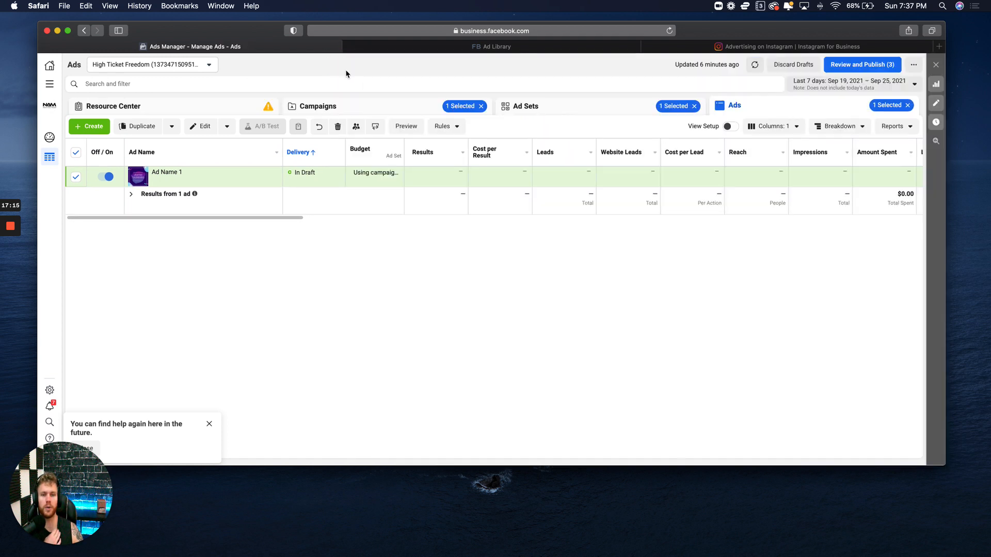
- View IG DEMO MESSAGE CAMPAIGN at campaign level, followed by its ad set and its ad
left_click(383, 101)
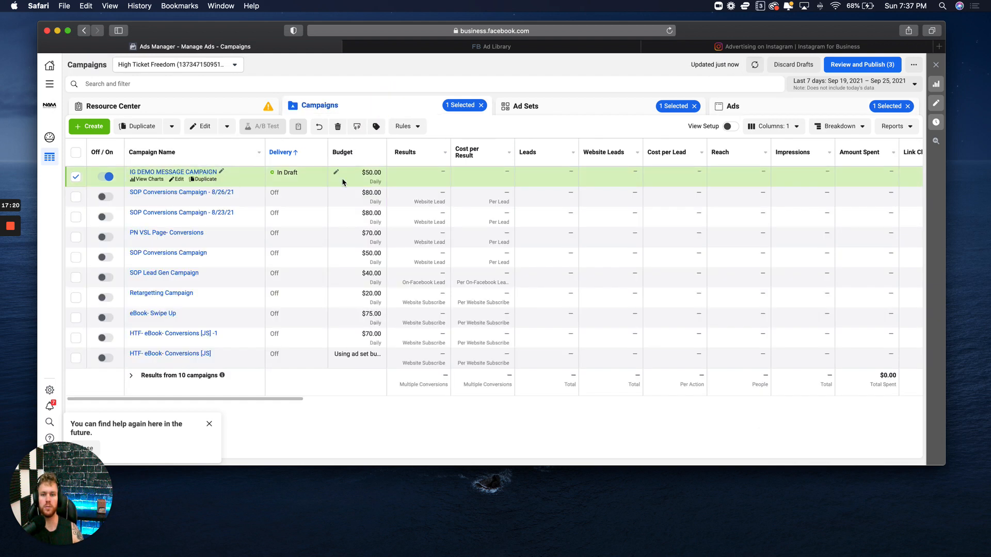
left_click(572, 109)
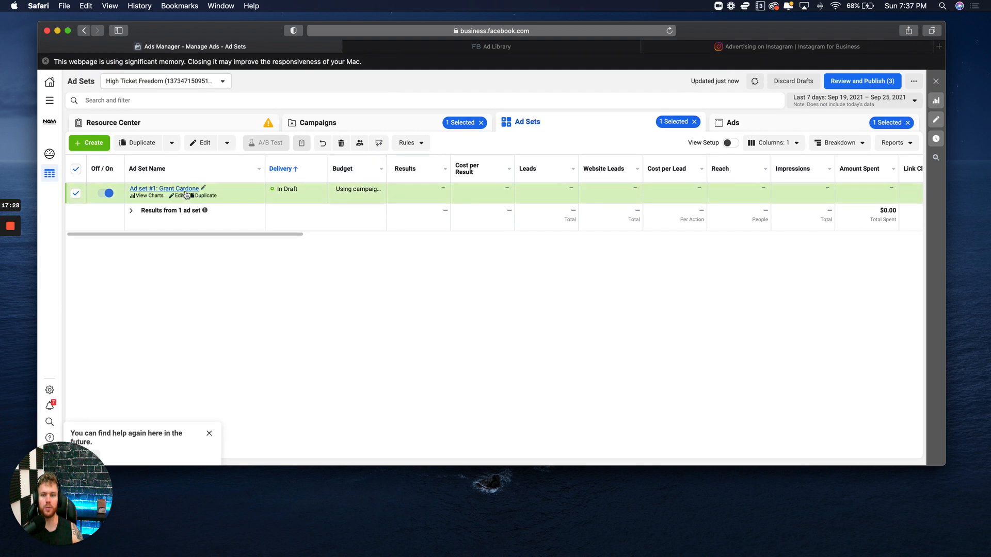
left_click(727, 123)
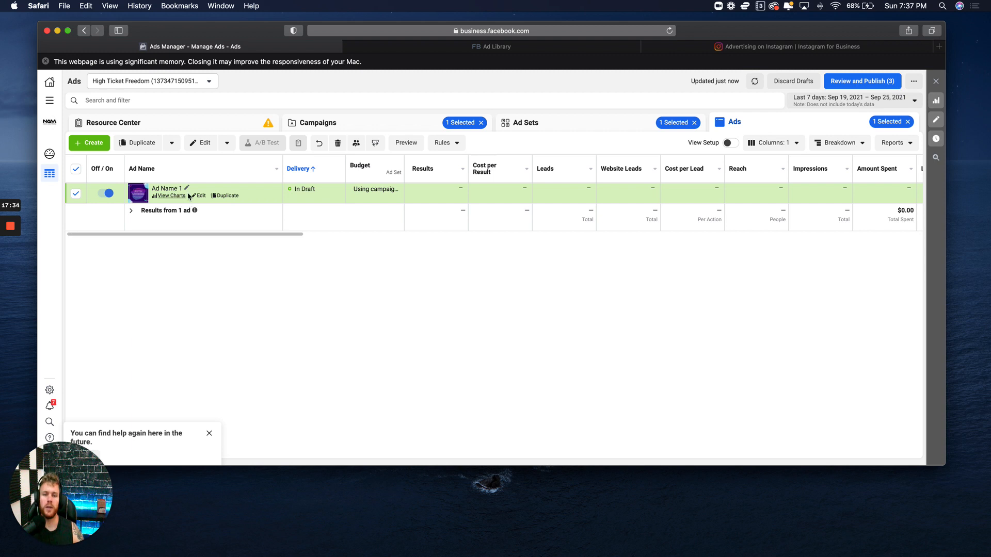
- Open Ad Name 1 for editing, review its format and creative settings, and close the editor
left_click(202, 196)
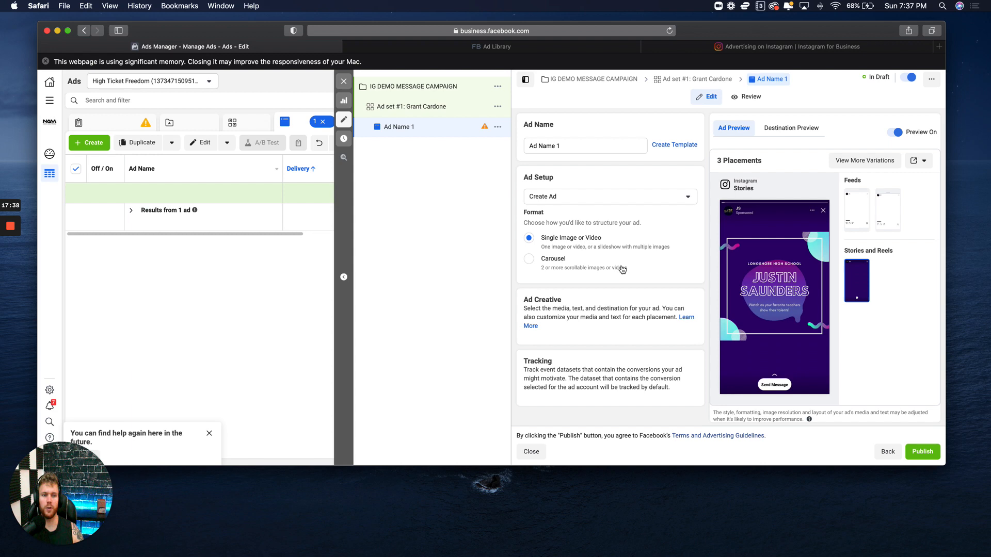
scroll(622, 269, "down", 3)
scroll(624, 269, "up", 1)
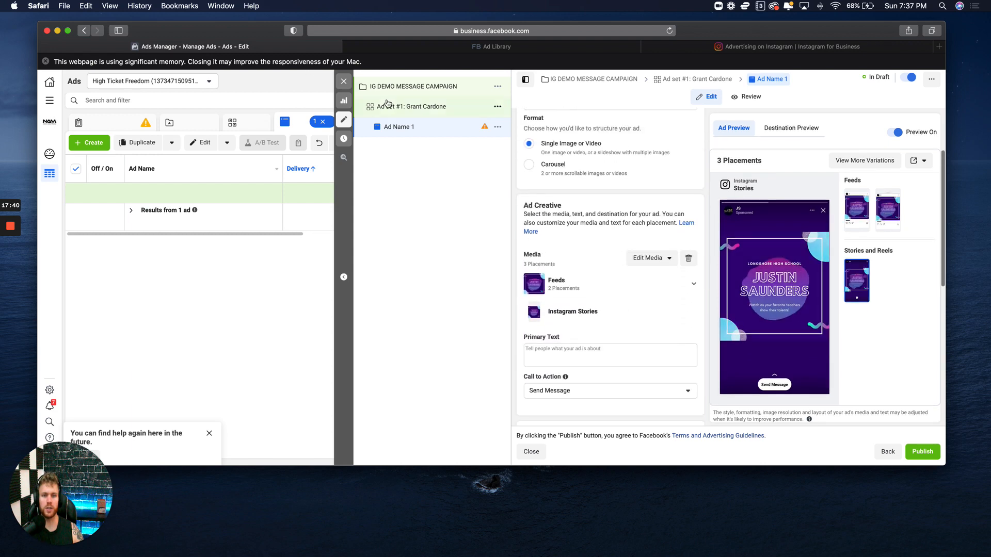
left_click(344, 81)
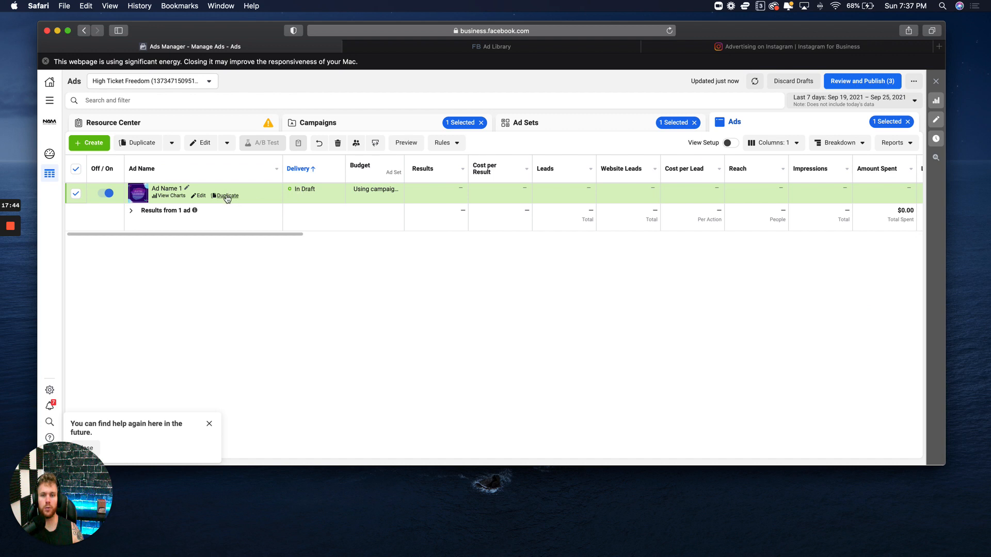
- Look through the demo campaign's ad set, campaign and ad levels again, ending on the full campaign list
mouse_move(212, 197)
left_click(523, 124)
left_click(330, 122)
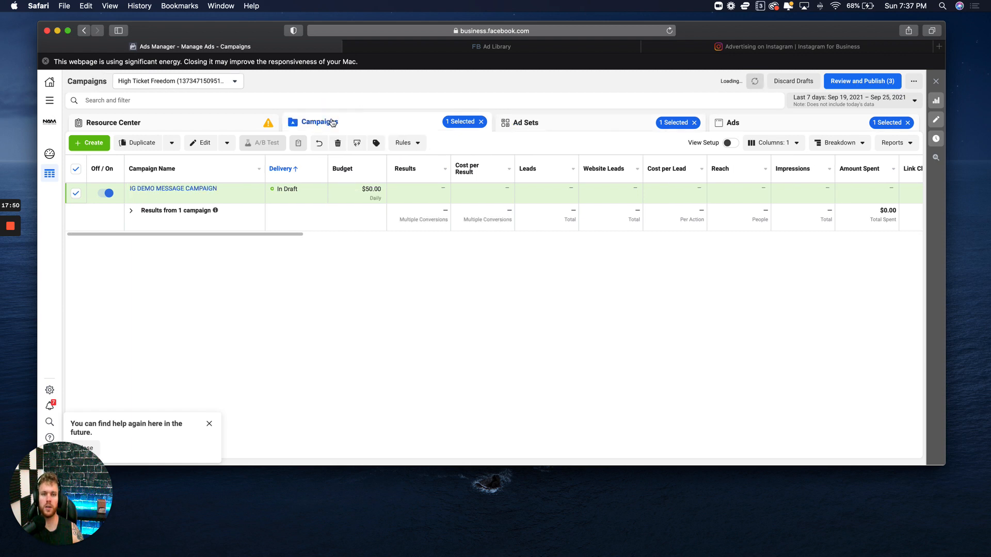
left_click(590, 129)
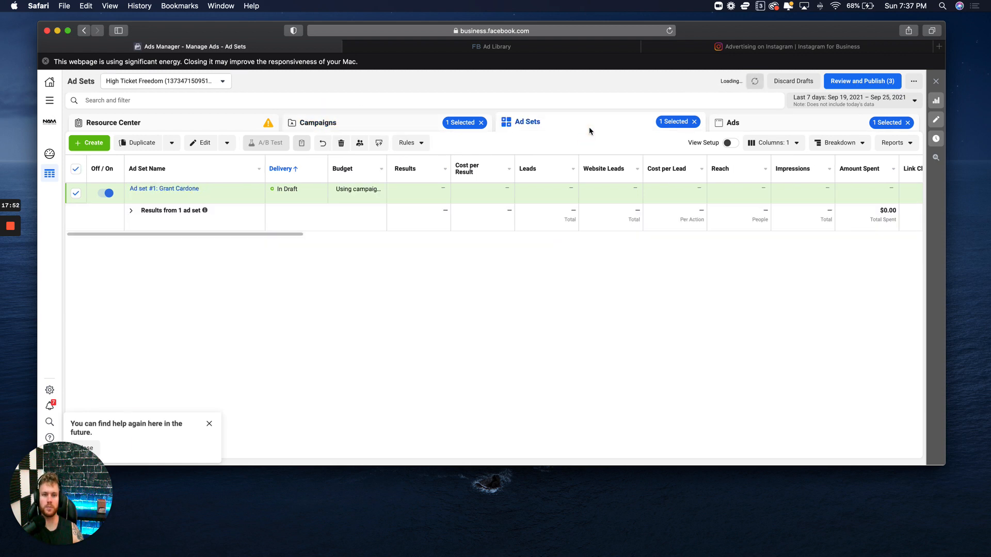
left_click(758, 125)
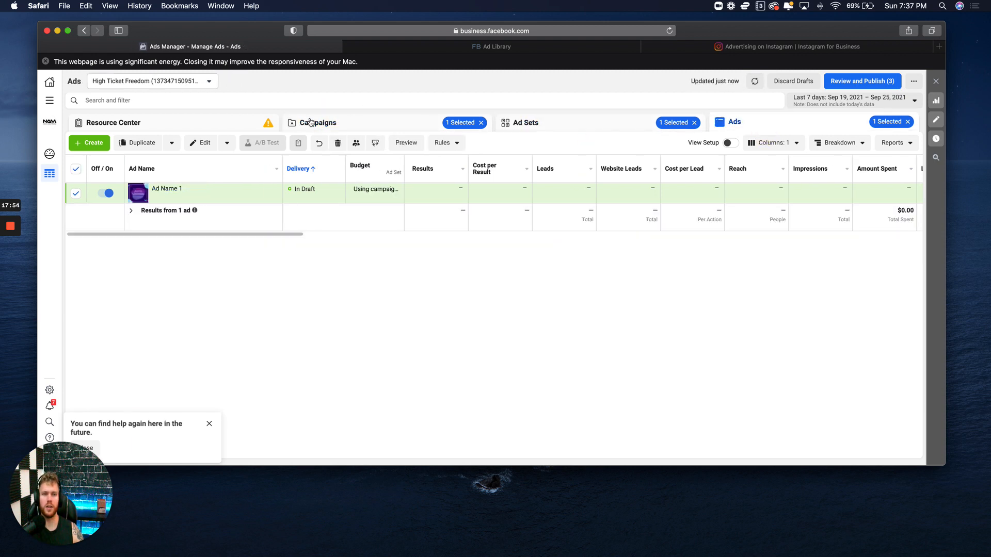
left_click(342, 123)
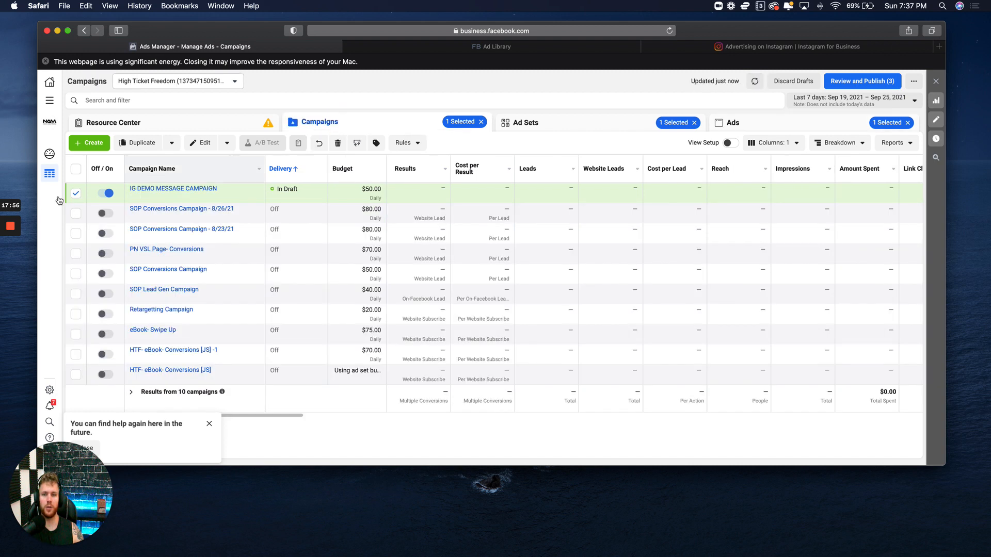
- Switch the campaign table's column preset to Performance
left_click(12, 268)
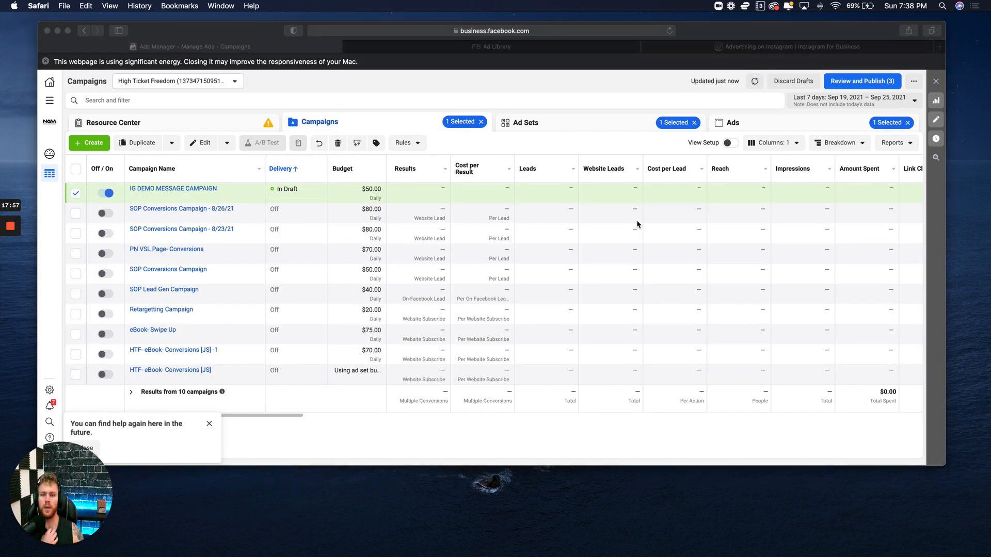
left_click(415, 194)
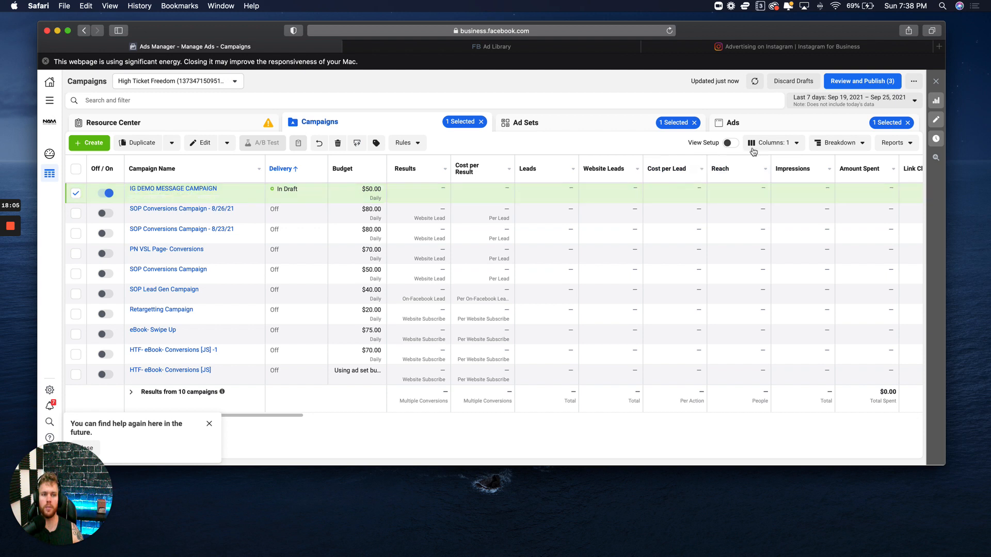
left_click(763, 143)
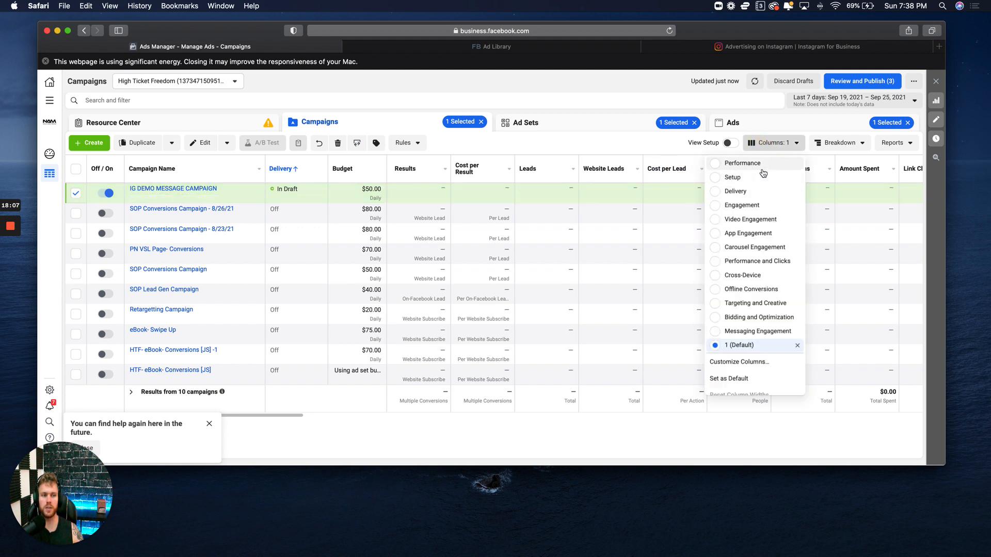
left_click(759, 162)
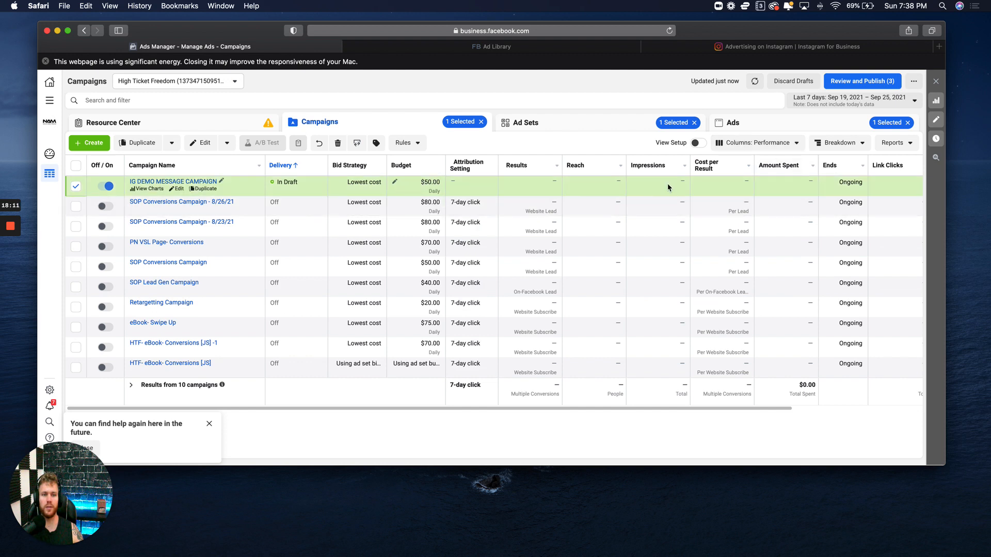
- Switch the campaign table to the saved column preset 1 (Default) and look across its columns
left_click(771, 146)
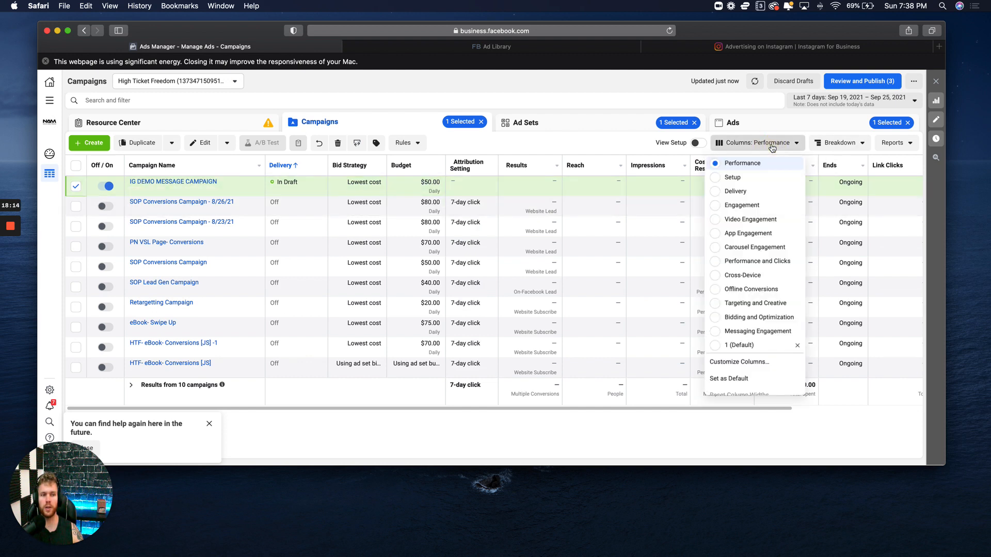
left_click(739, 345)
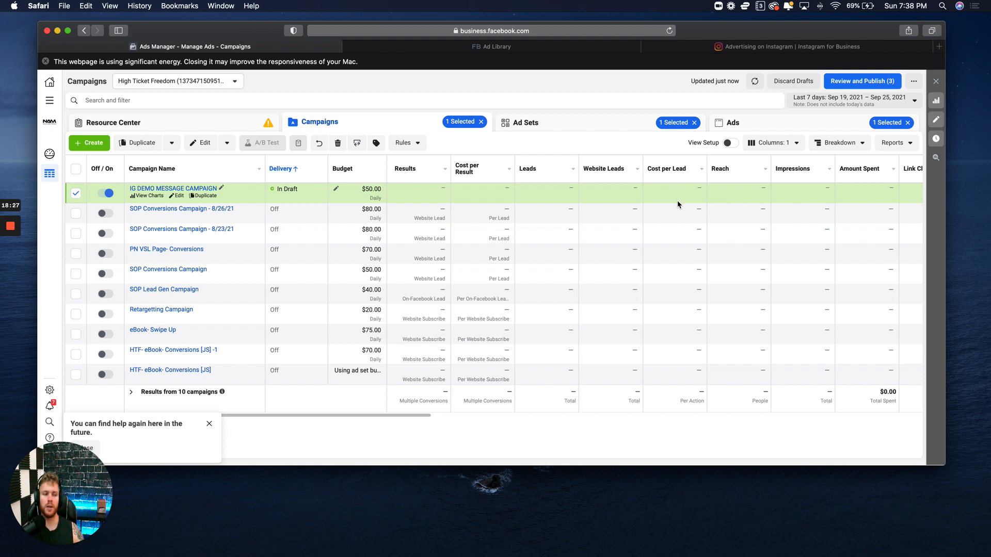
scroll(653, 200, "right", 2)
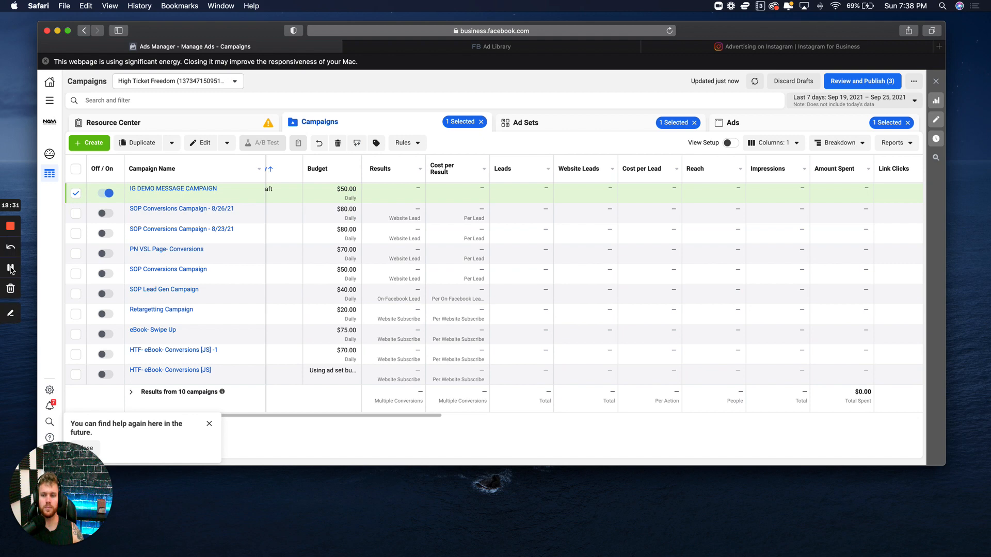
left_click(10, 266)
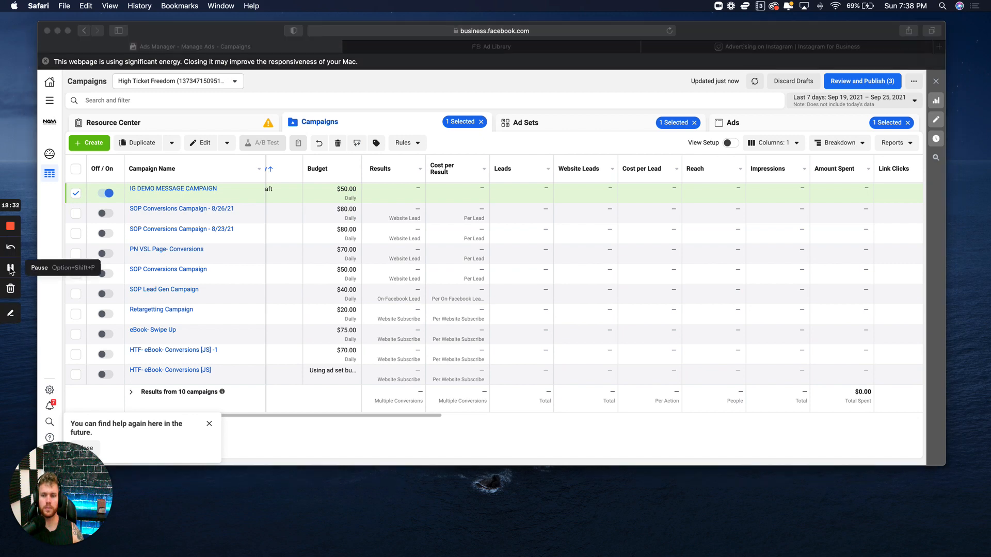
- Delete the selected IG DEMO MESSAGE CAMPAIGN draft and confirm its removal
left_click(339, 204)
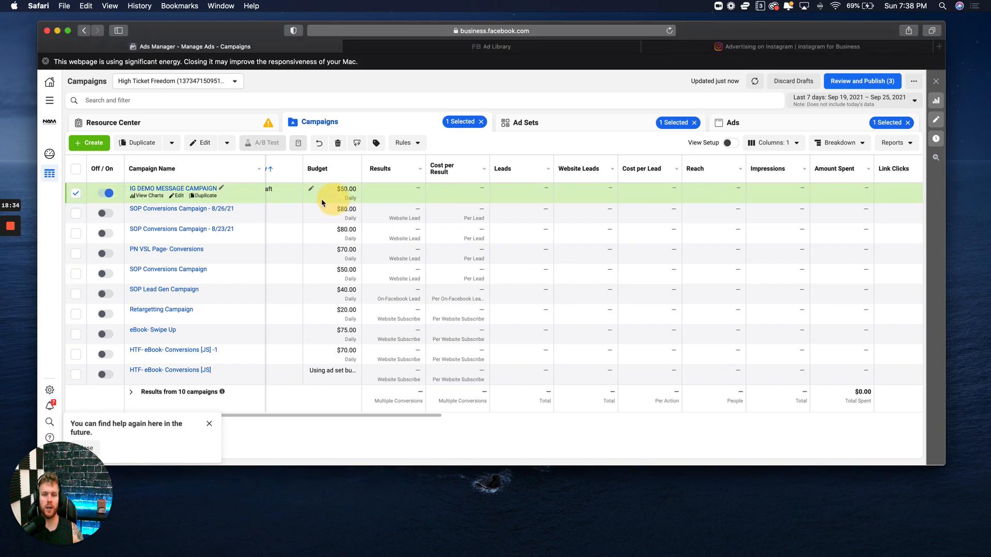
left_click(337, 144)
left_click(558, 286)
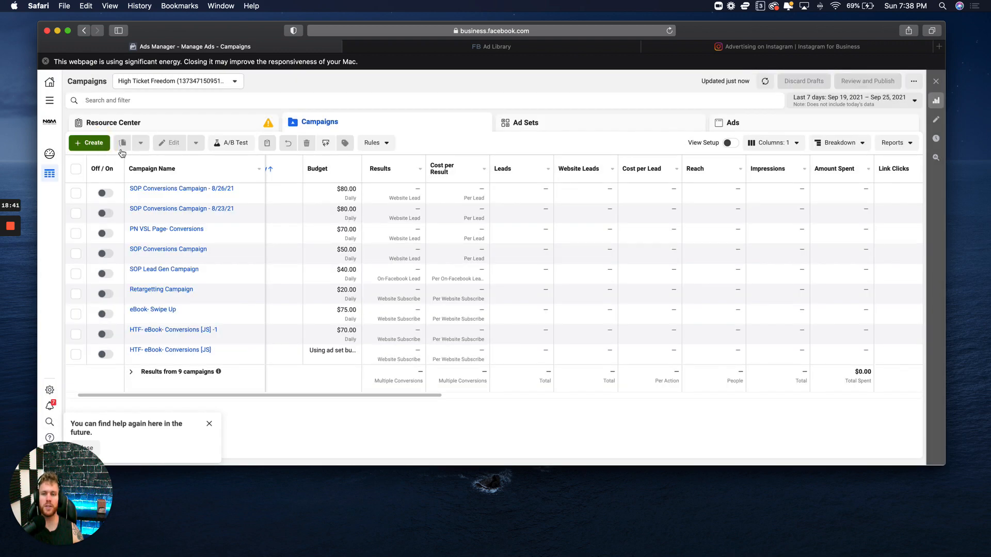
- Create a new auction campaign with the Conversions objective
left_click(90, 143)
mouse_move(535, 260)
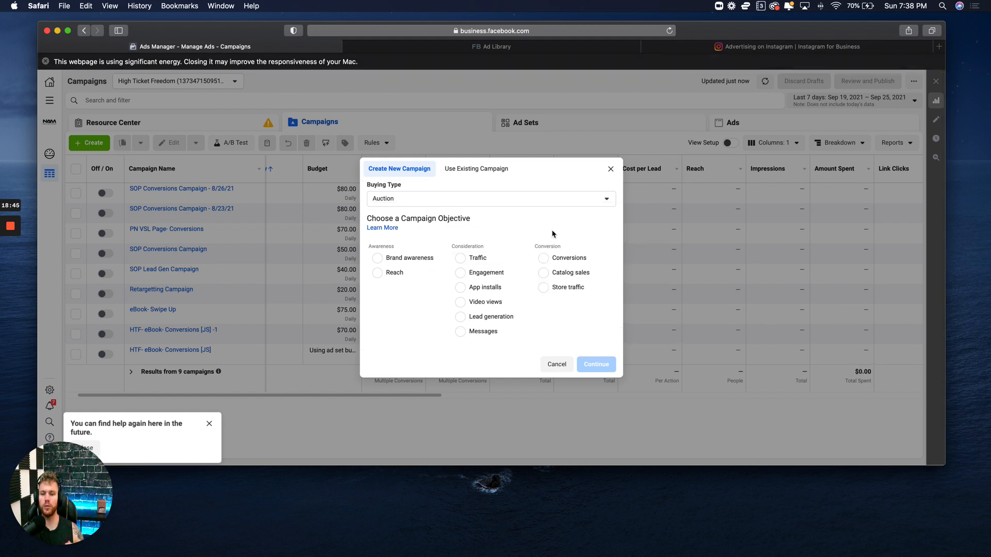
left_click(552, 261)
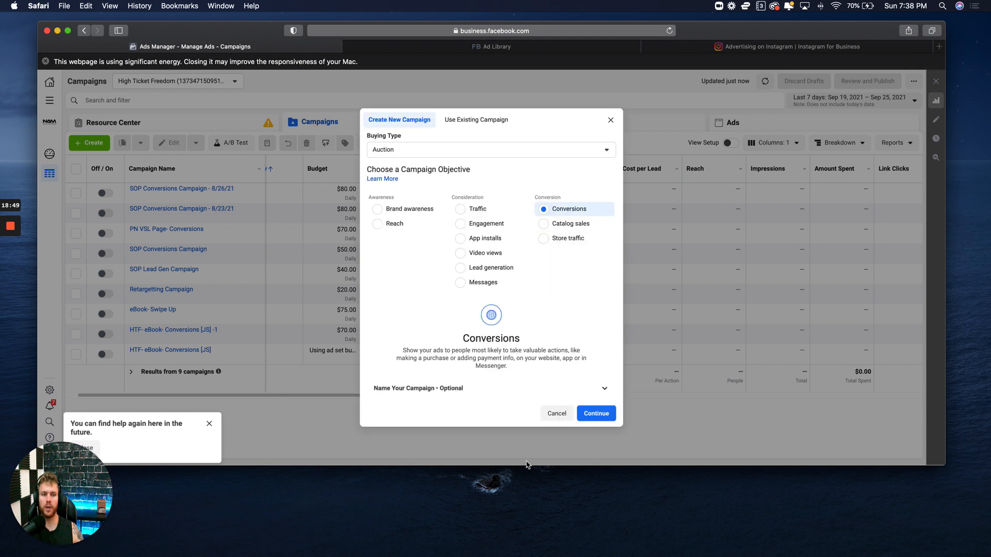
left_click(591, 413)
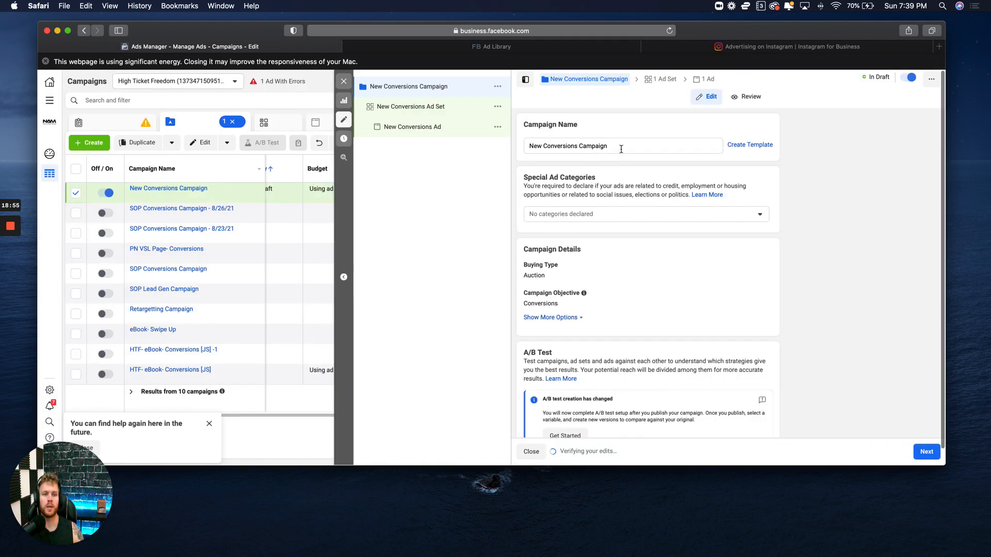
- Rename the new campaign as "Conversions Ad 1"
triple_click(621, 149)
type("Conversions Ad ")
type("!")
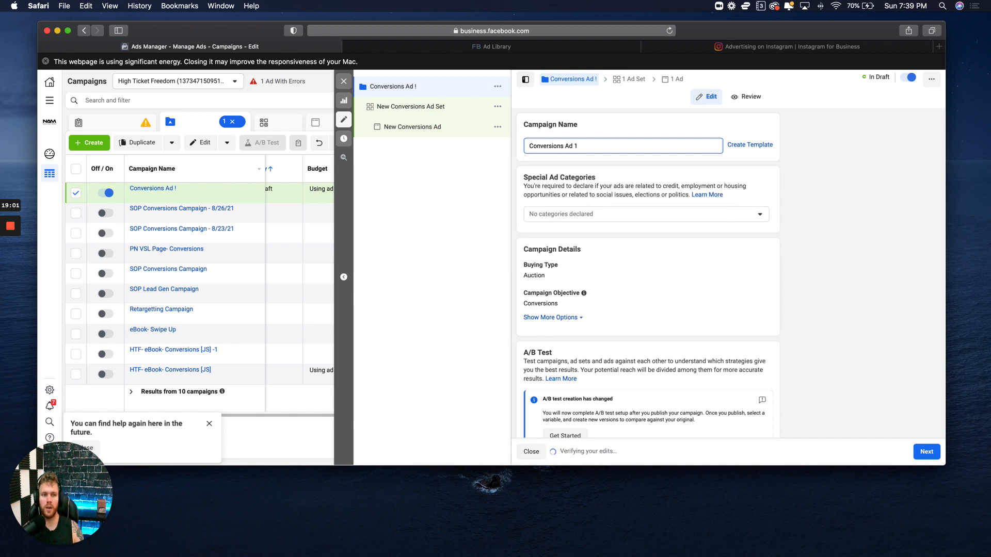
- Turn on Campaign Budget Optimization for the campaign and continue to its ad set
scroll(614, 279, "down", 2)
scroll(614, 279, "down", 2)
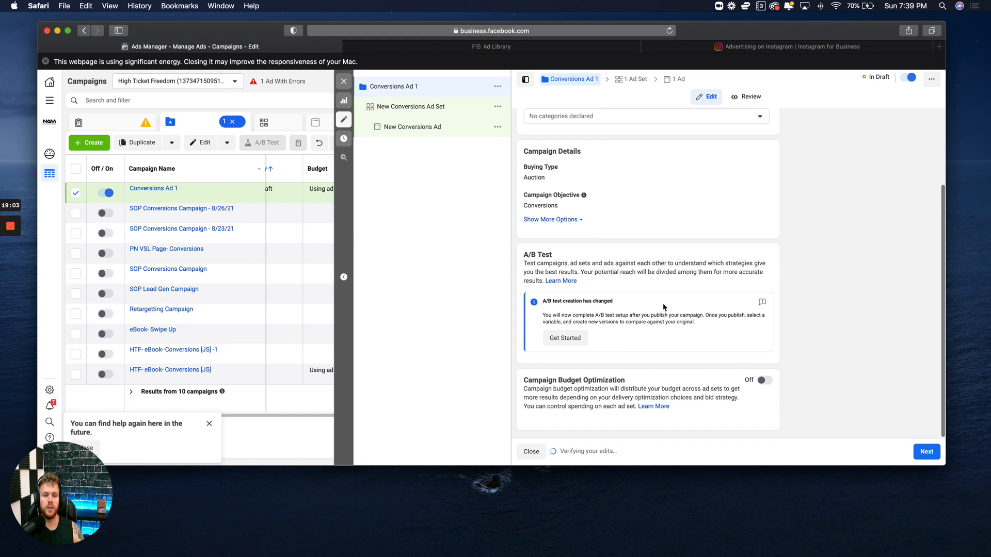
left_click(764, 384)
scroll(674, 352, "down", 4)
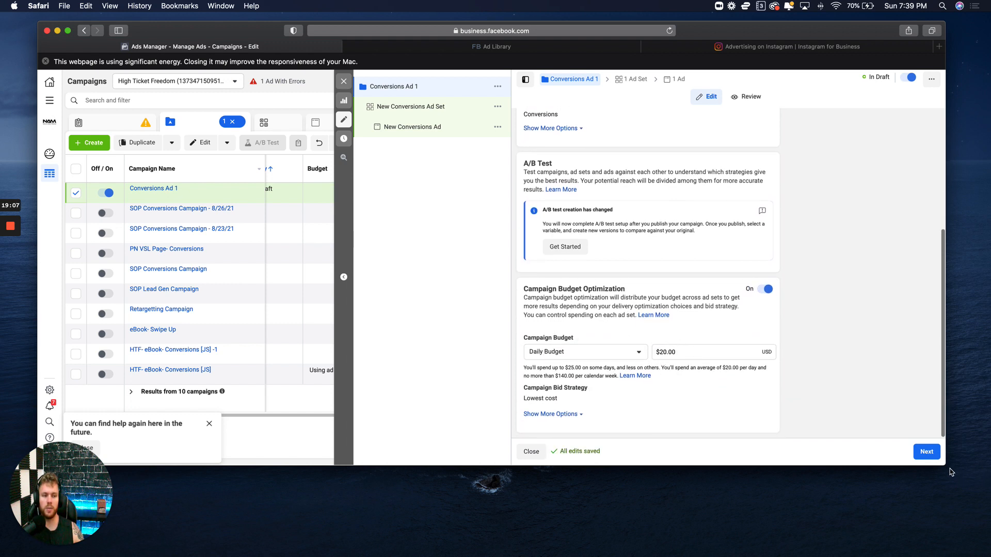
left_click(927, 452)
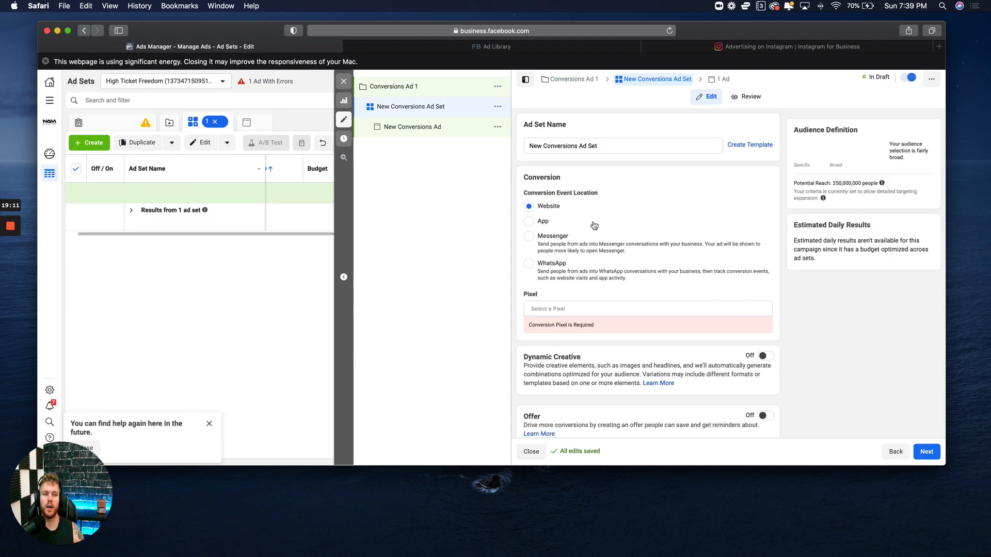
- Assign the HTF- Prospecting Ninja LP pixel to the ad set's website conversion location
scroll(582, 215, "down", 1)
scroll(576, 213, "up", 1)
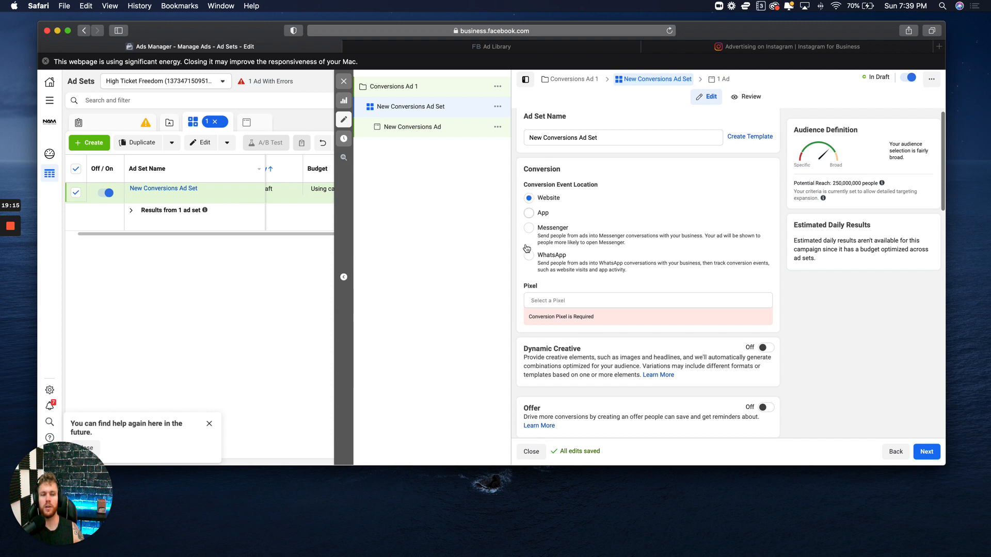
left_click(550, 299)
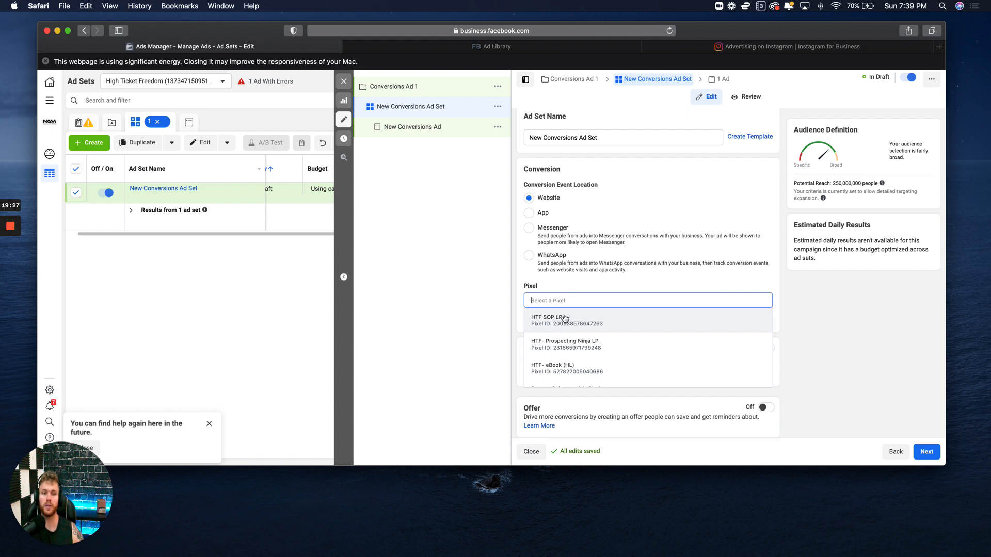
scroll(562, 322, "down", 1)
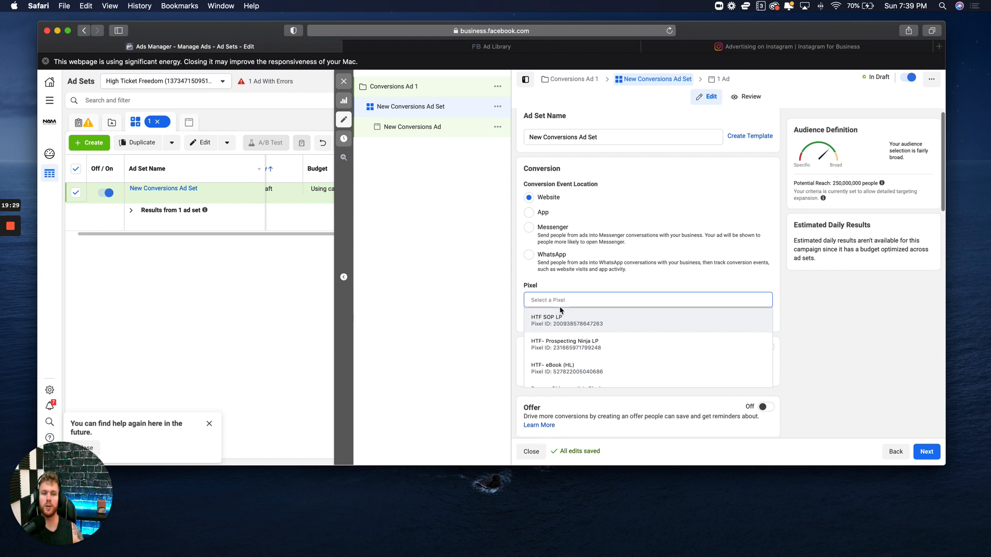
left_click(568, 275)
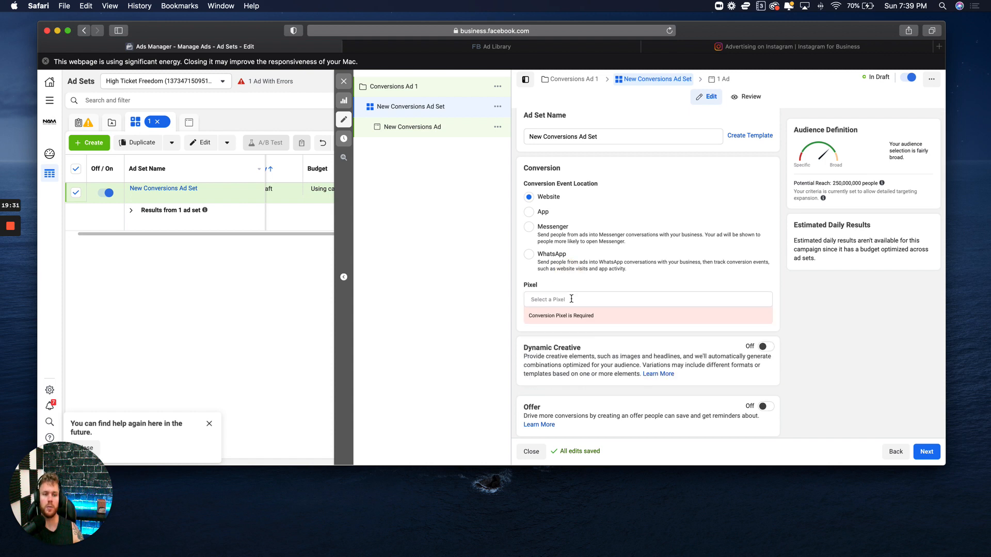
left_click(571, 300)
left_click(566, 342)
scroll(591, 335, "down", 3)
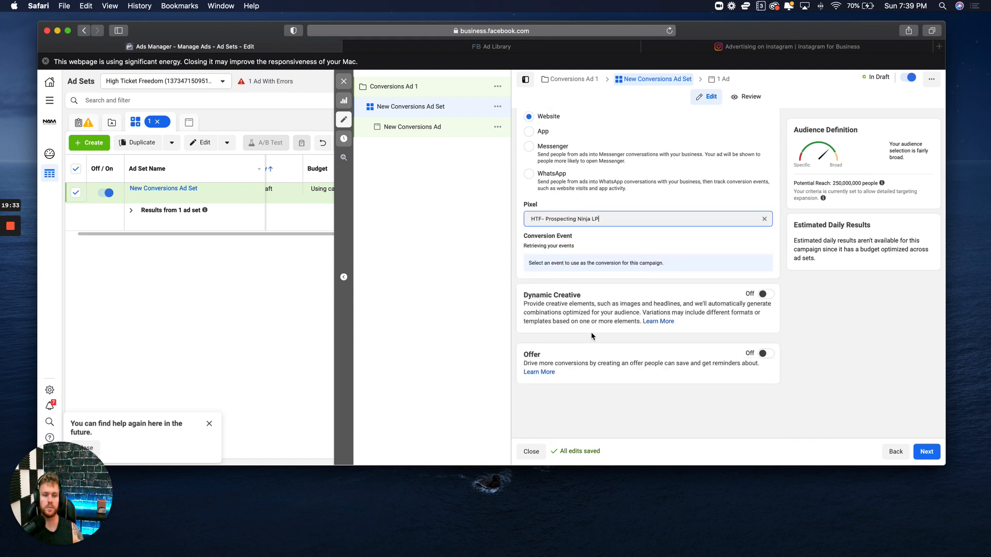
- Examine the Dynamic Creative option and the ad set's schedule and audience settings, including Detailed Targeting, and move on to the ad
left_click(766, 298)
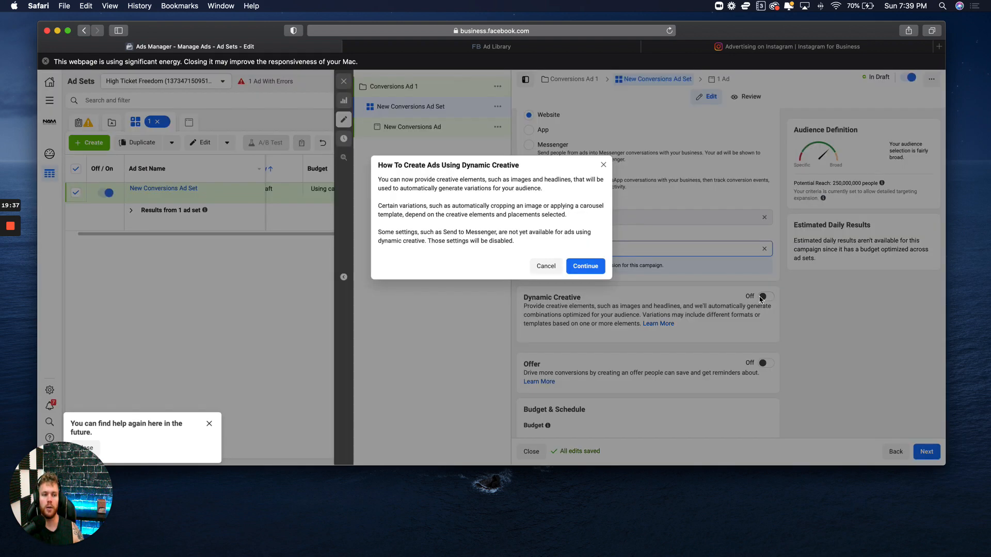
left_click(603, 162)
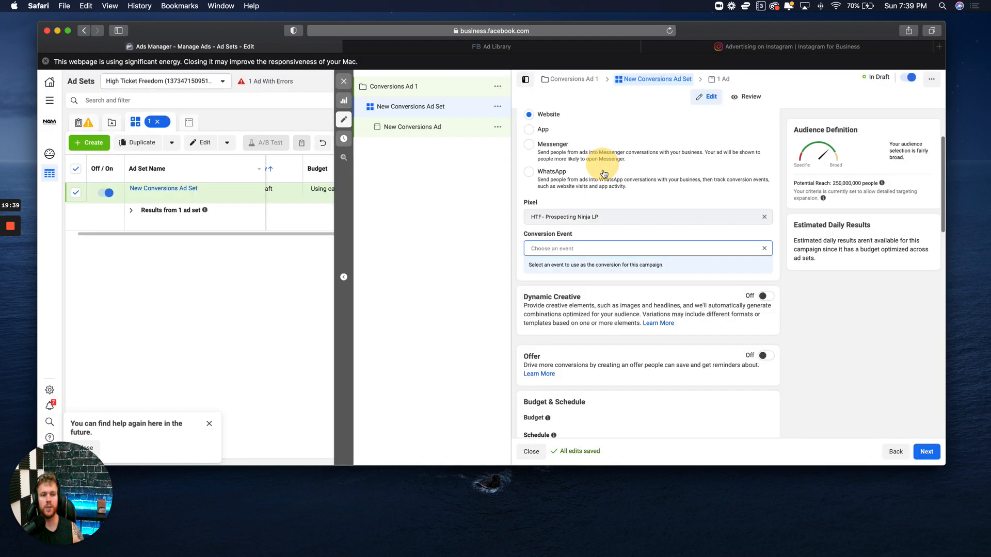
scroll(630, 268, "down", 3)
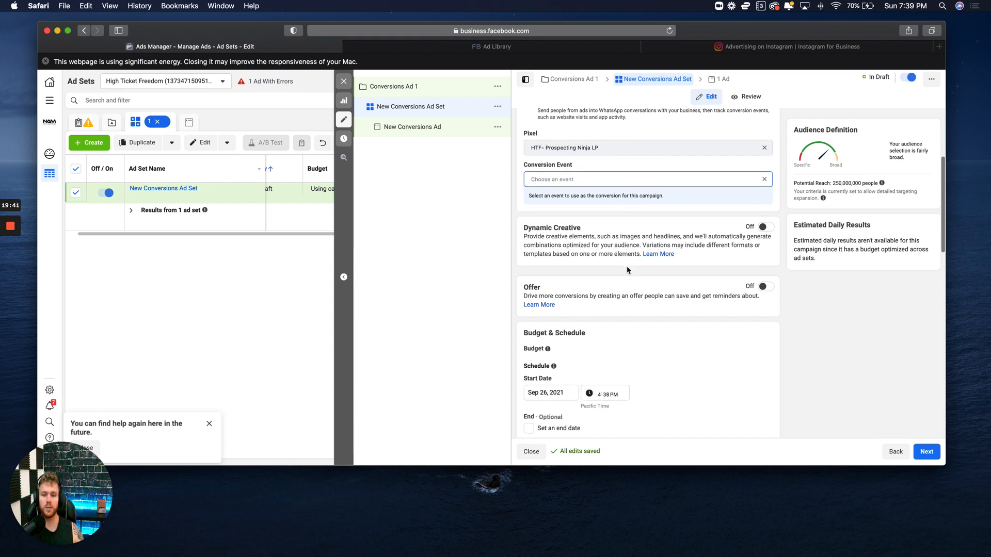
scroll(623, 289, "down", 10)
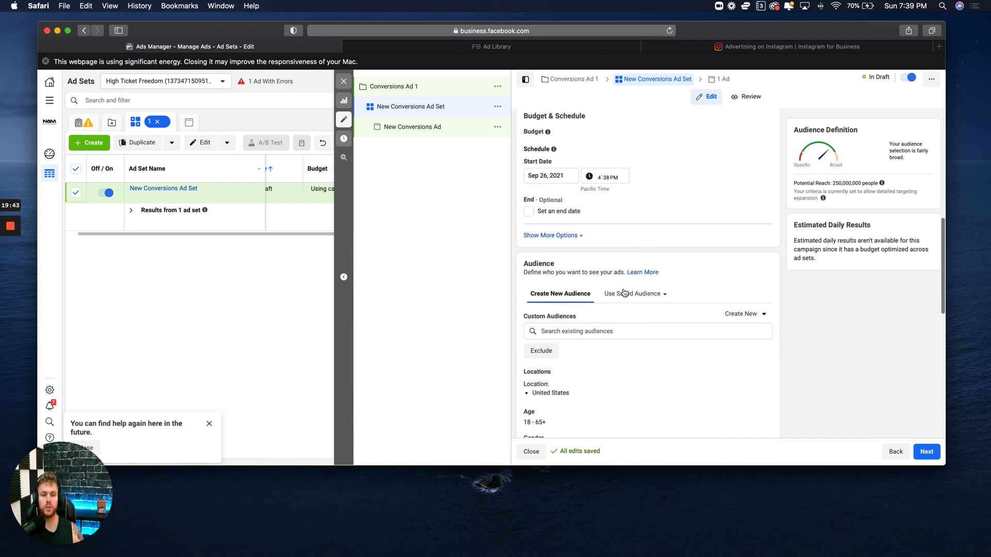
scroll(619, 299, "down", 1)
scroll(582, 311, "down", 2)
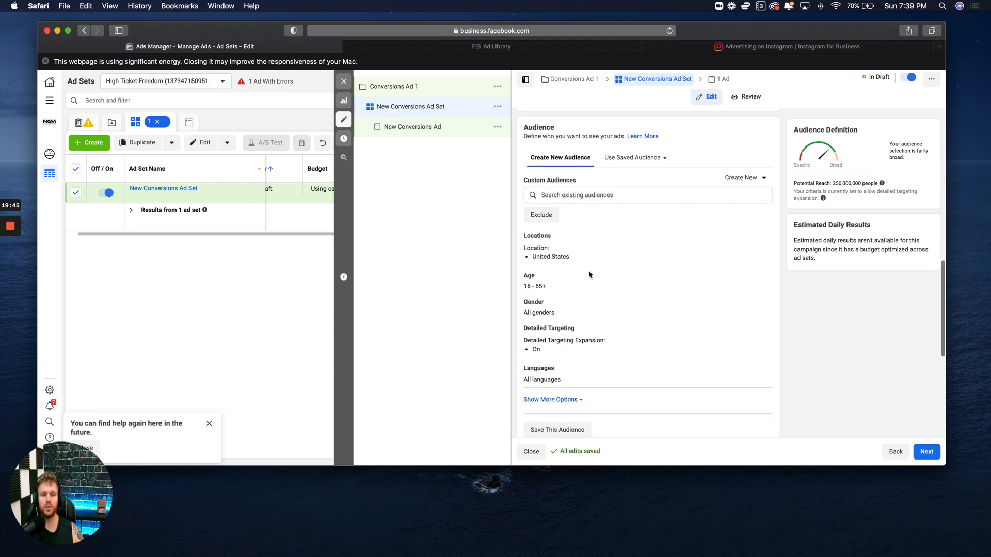
scroll(560, 284, "down", 1)
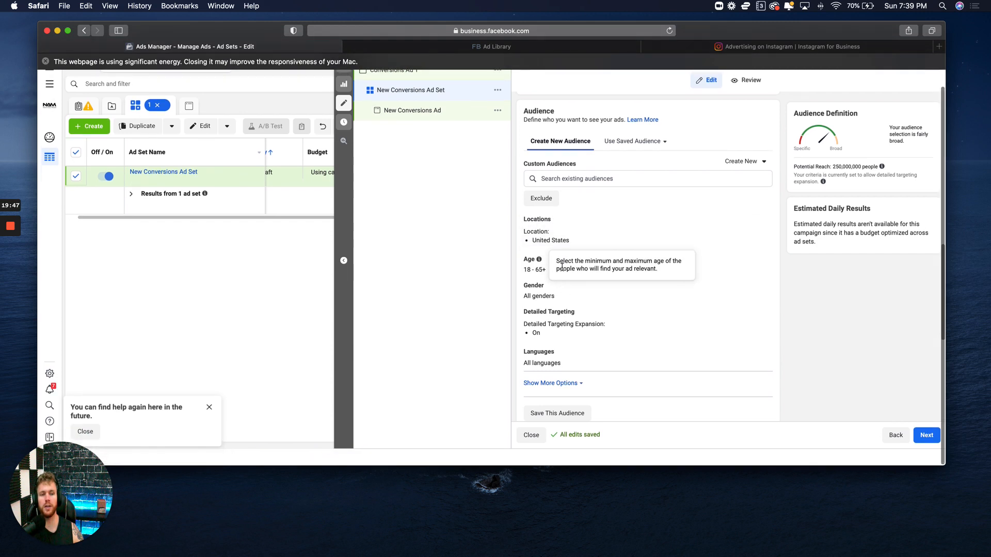
scroll(760, 369, "up", 2)
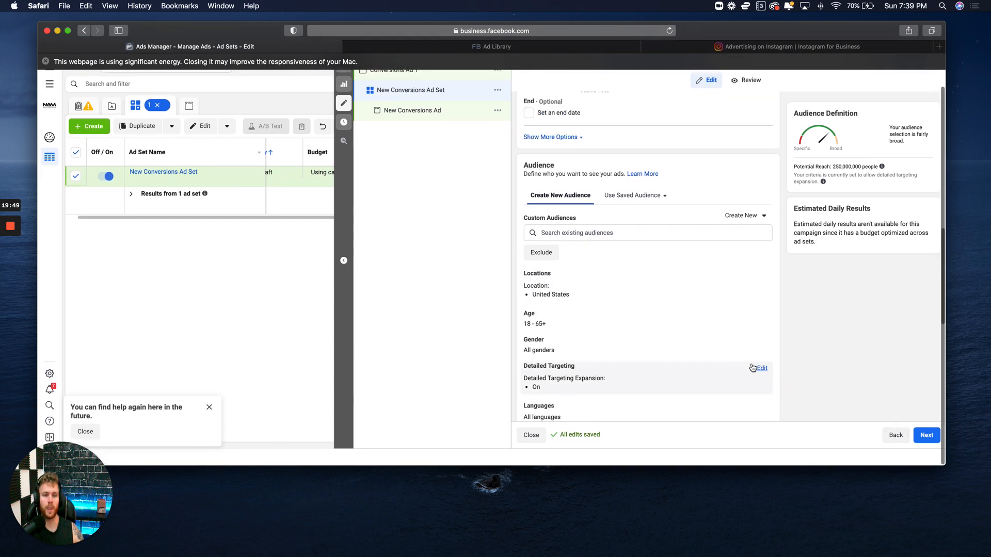
scroll(723, 351, "down", 2)
left_click(763, 309)
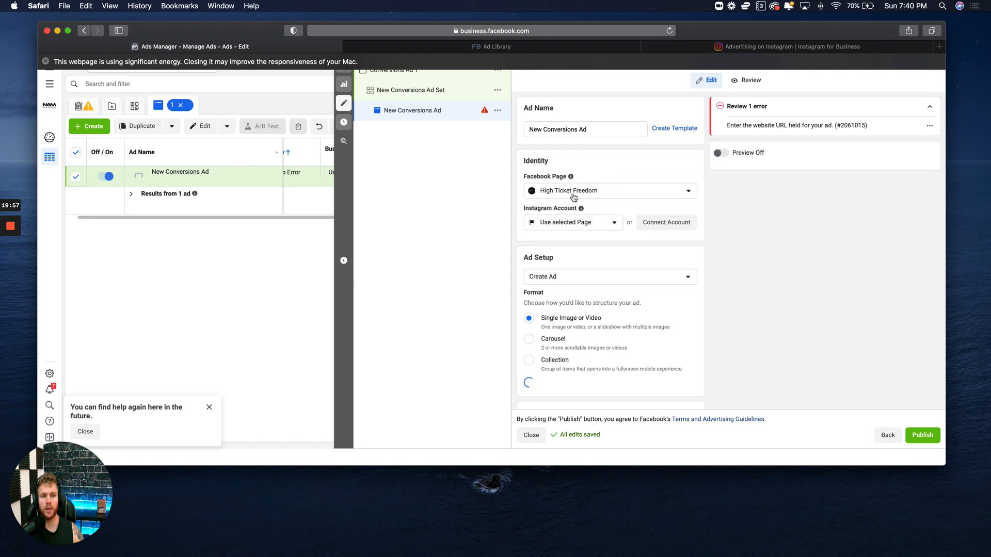
- Add the first account image as the ad's media, accepting the suggested placement crops and leaving enhancements allowed
scroll(581, 291, "down", 5)
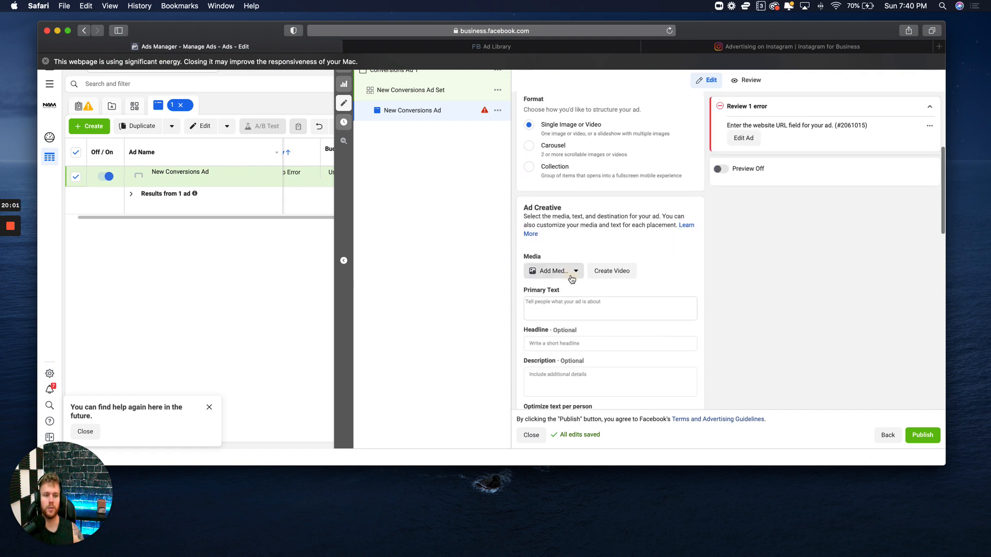
left_click(560, 271)
left_click(558, 291)
left_click(346, 185)
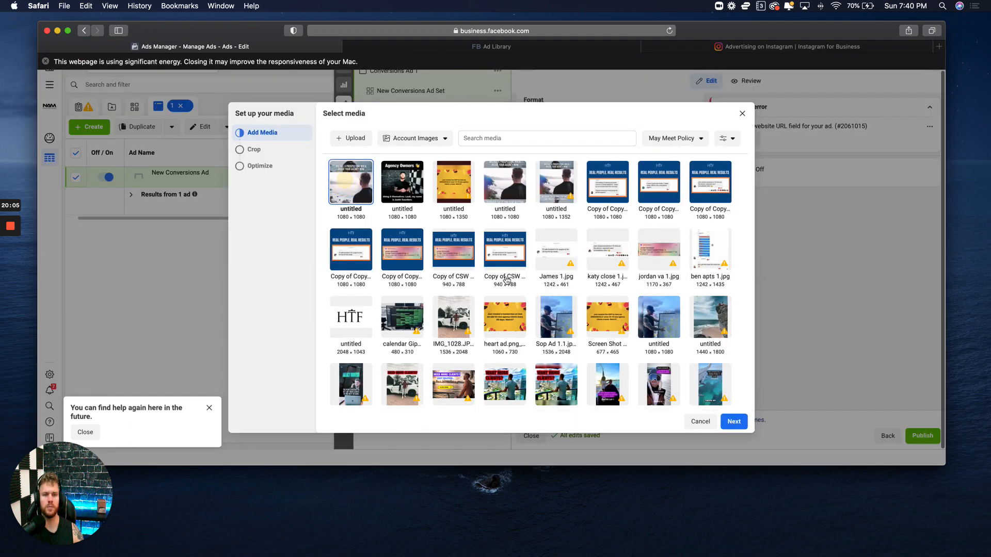
left_click(734, 421)
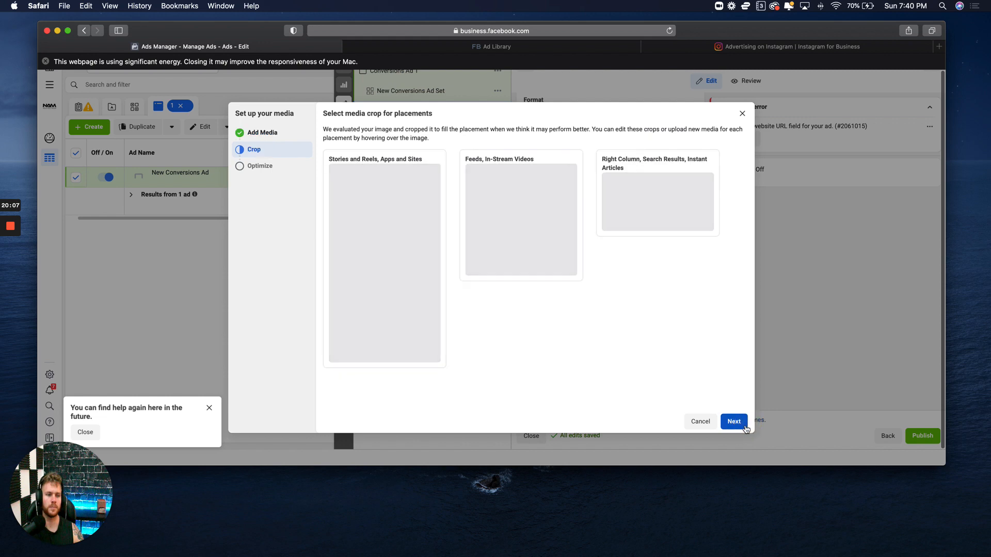
left_click(734, 421)
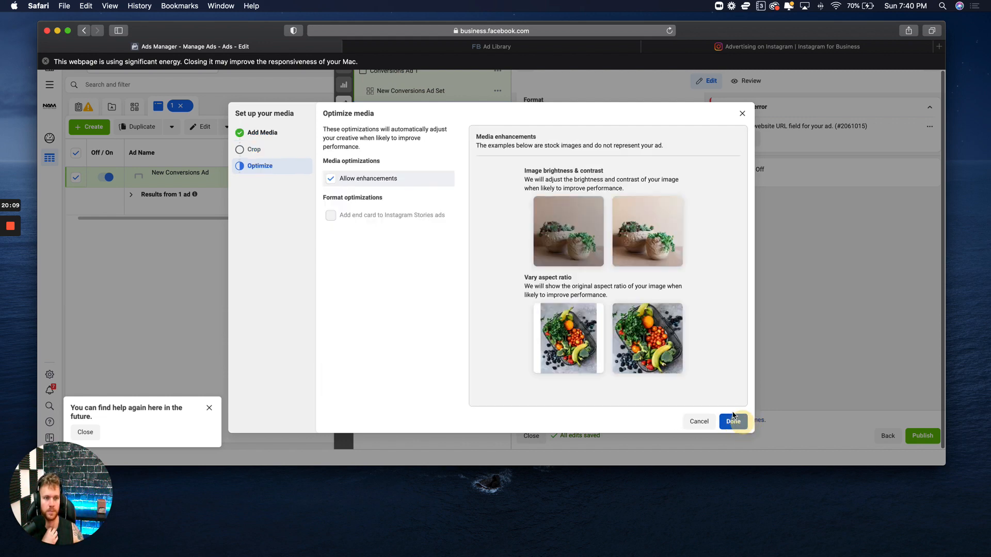
left_click(732, 421)
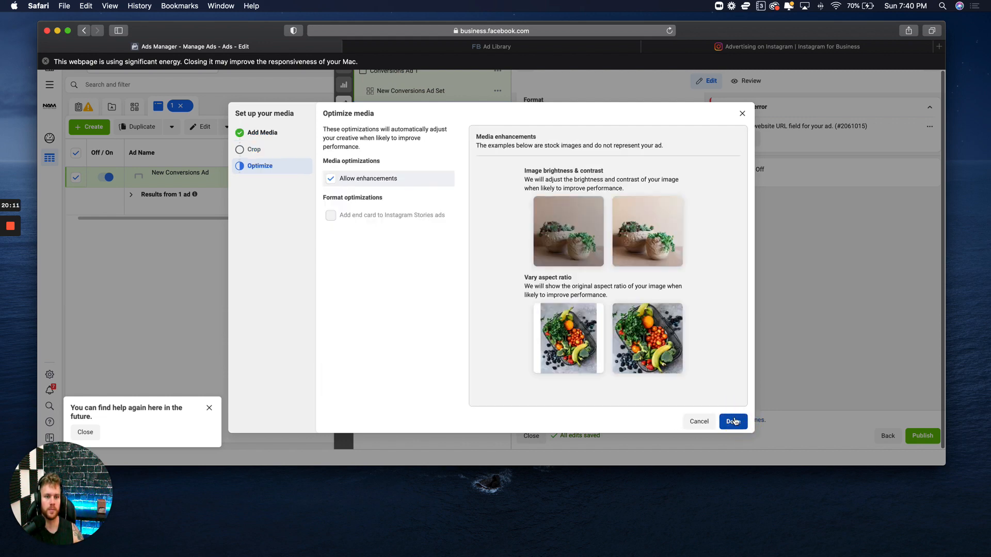
- Examine the ad creative's placements, Primary Text, Headline, Description and Call to Action fields
scroll(614, 278, "down", 5)
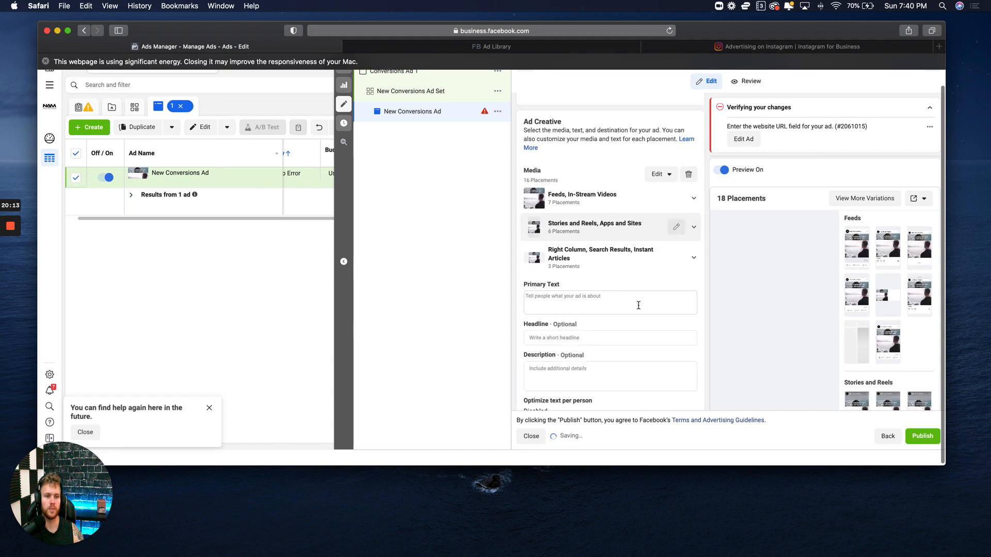
left_click(600, 235)
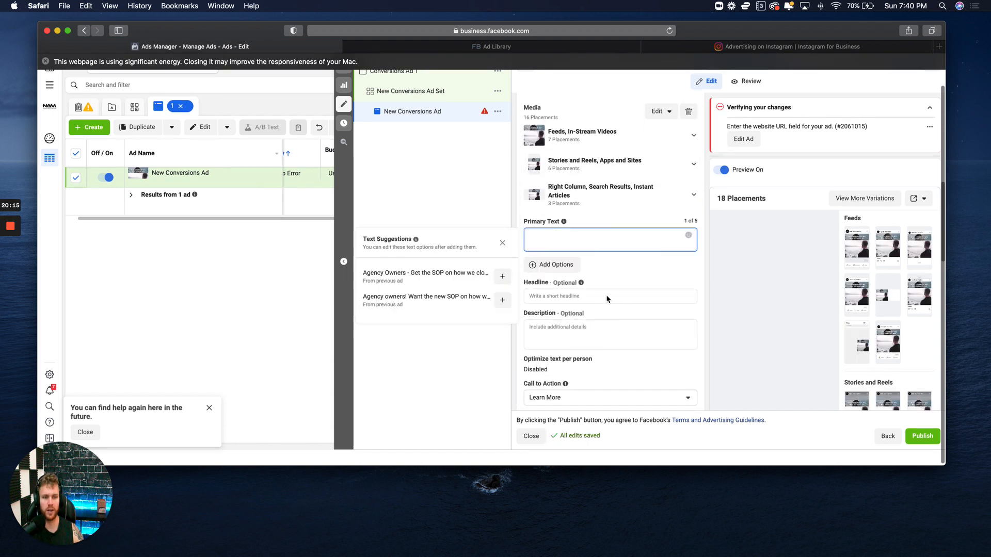
left_click(607, 297)
scroll(636, 302, "down", 2)
scroll(636, 302, "up", 1)
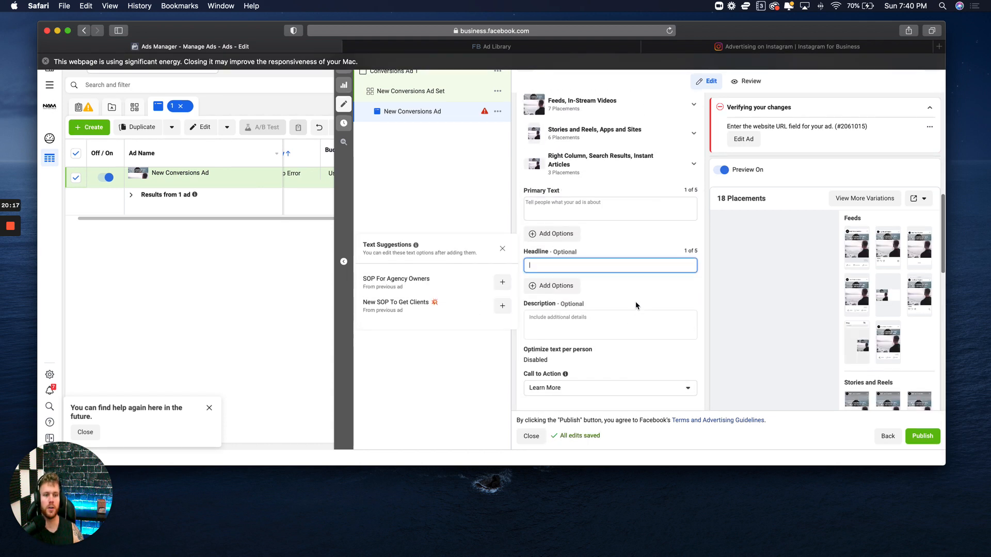
scroll(635, 304, "up", 2)
scroll(573, 188, "up", 3)
scroll(616, 230, "down", 4)
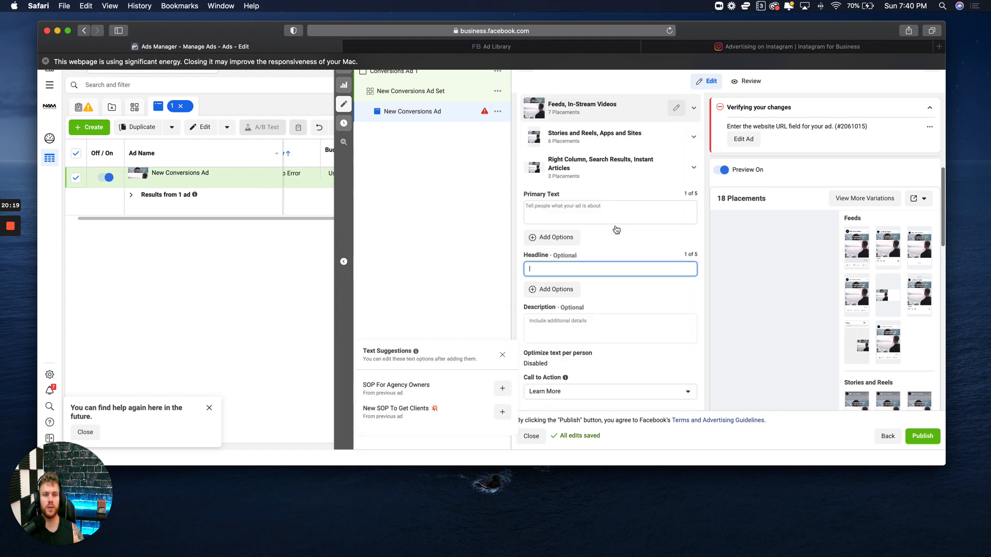
- Examine the ad's Call to Action and Destination settings, and dismiss the text suggestions
scroll(616, 230, "down", 9)
scroll(612, 235, "up", 4)
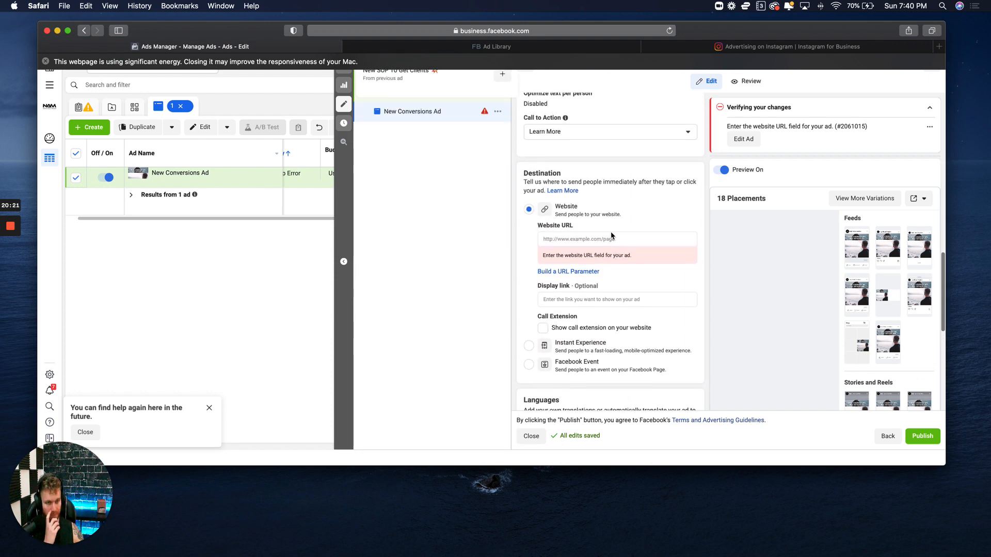
scroll(611, 236, "up", 3)
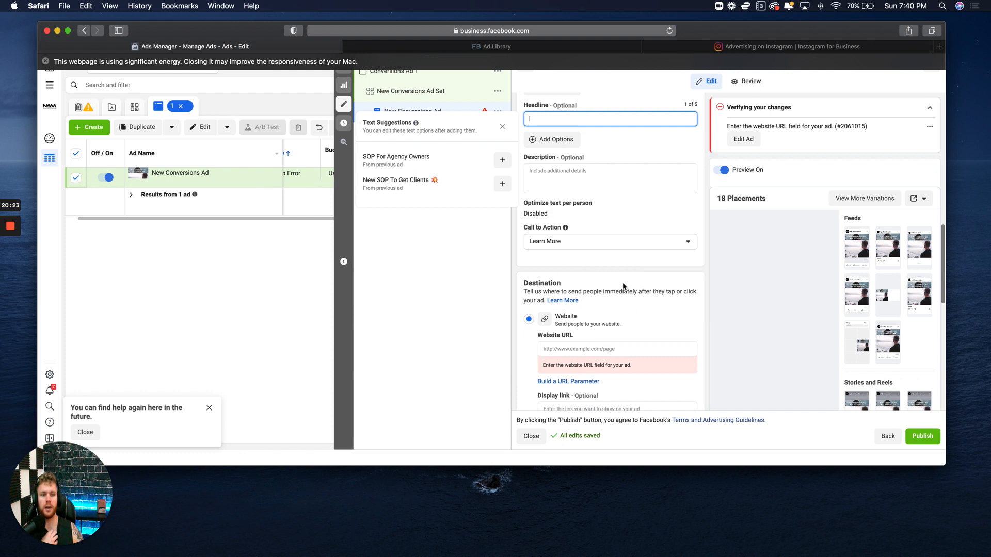
left_click(502, 126)
- Return to New Conversions Ad Set and switch its placements to Manual Placements
scroll(445, 135, "up", 1)
left_click(434, 106)
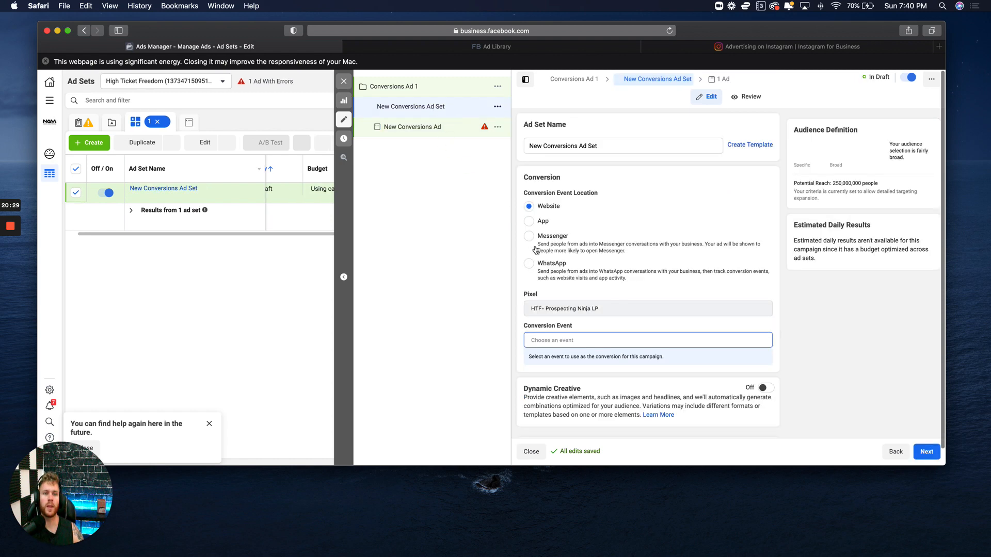
scroll(590, 274, "down", 10)
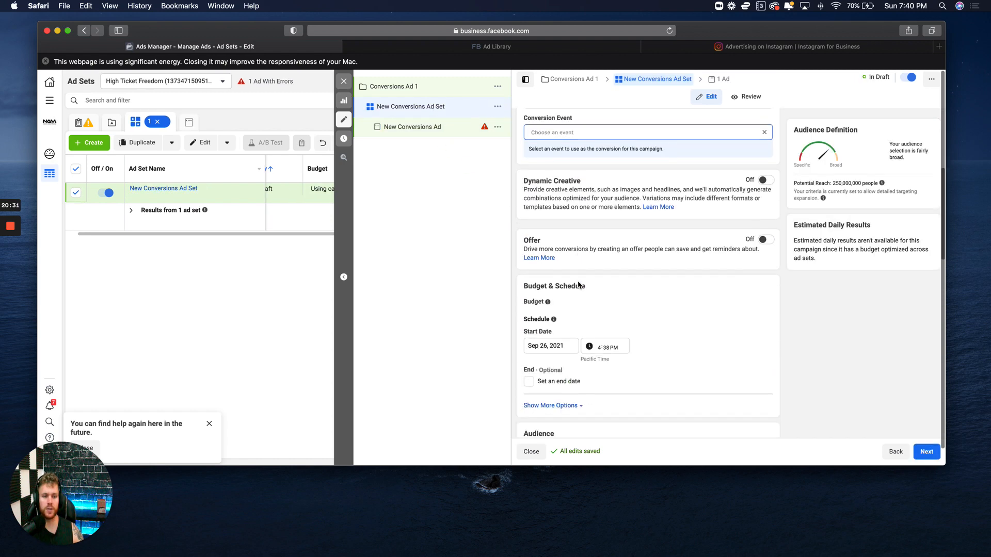
scroll(578, 284, "down", 15)
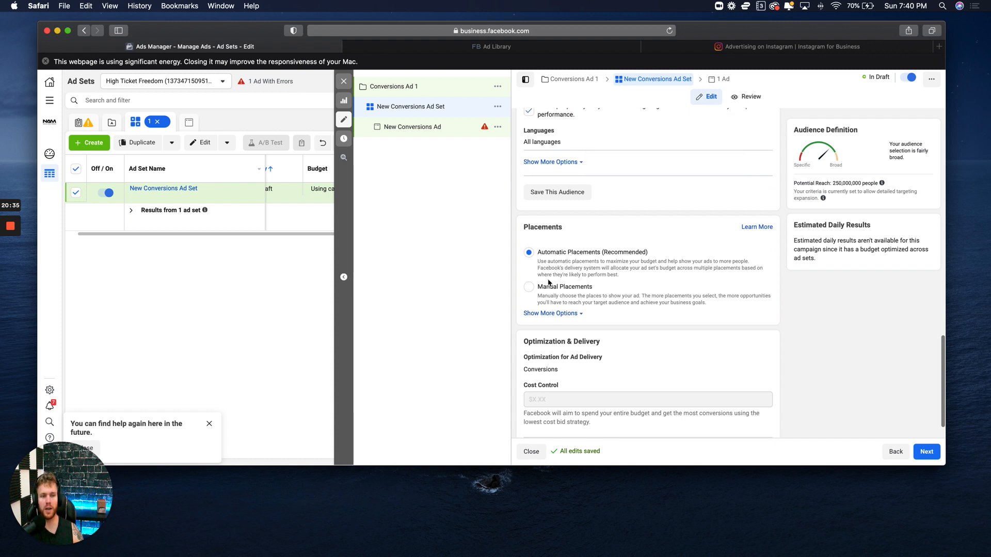
left_click(530, 289)
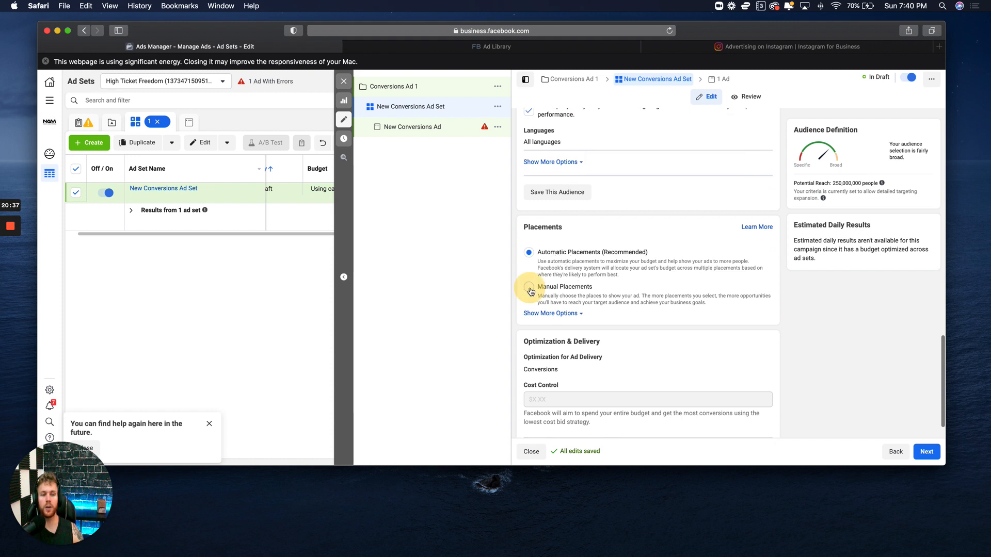
- Exclude the Facebook, Audience Network and Instagram platforms from the ad set's manual placements
scroll(548, 289, "down", 2)
left_click(529, 290)
left_click(529, 305)
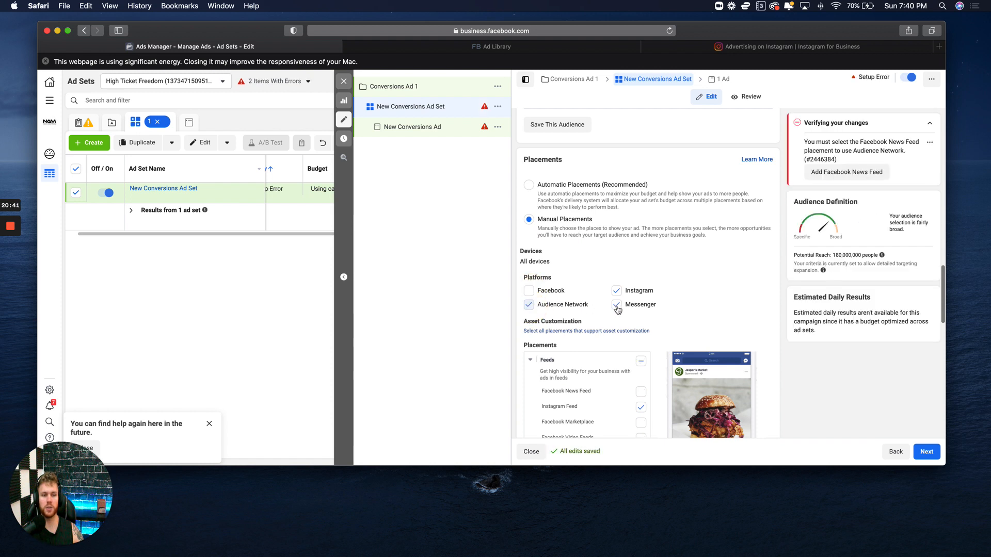
left_click(623, 298)
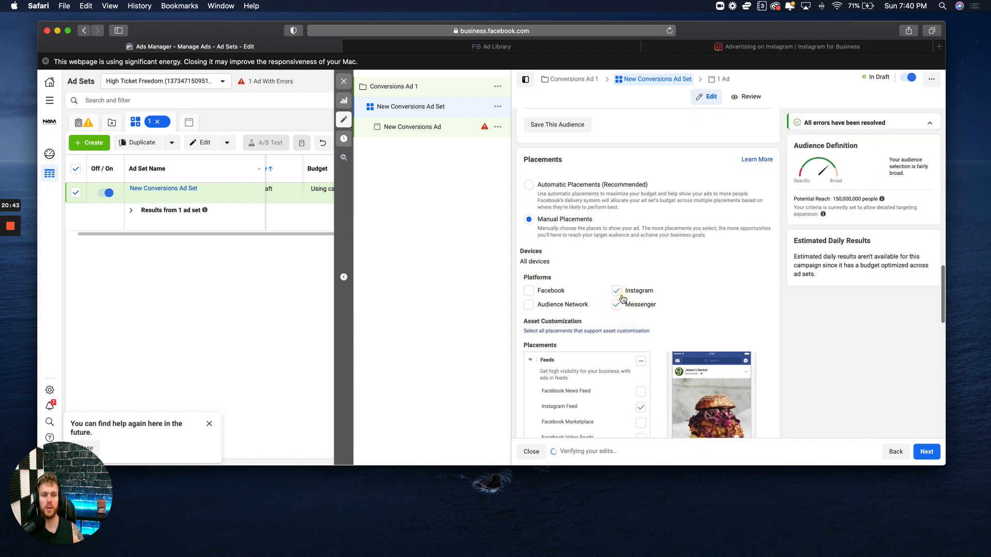
- Examine the individual placement options, from Feeds and Stories and Reels down to Apps and Sites
scroll(602, 297, "down", 5)
scroll(602, 298, "down", 3)
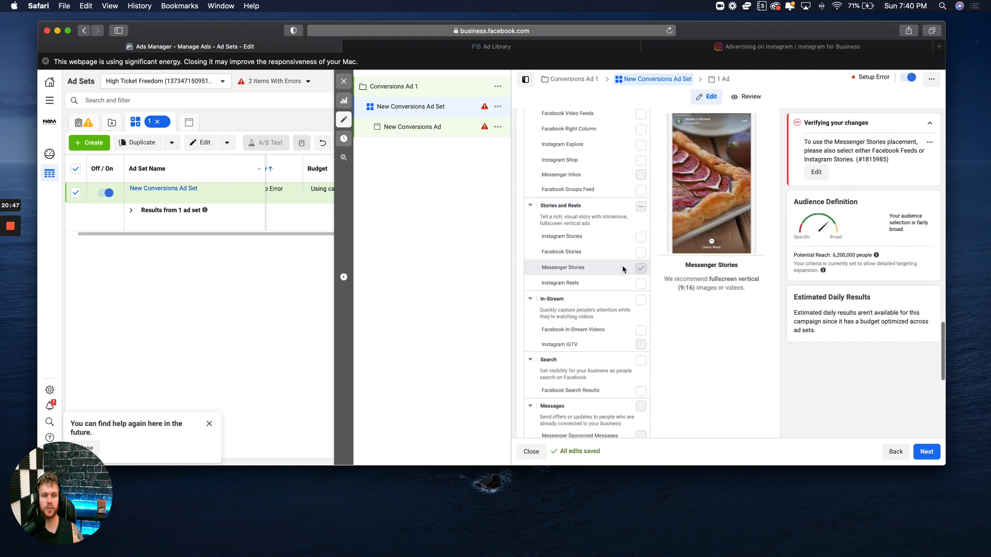
scroll(604, 325, "down", 2)
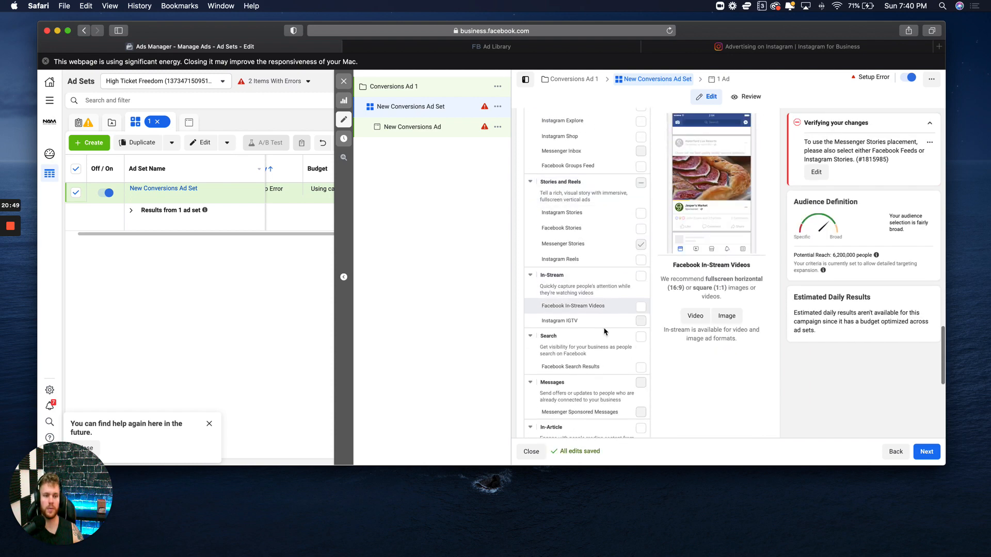
scroll(604, 326, "down", 7)
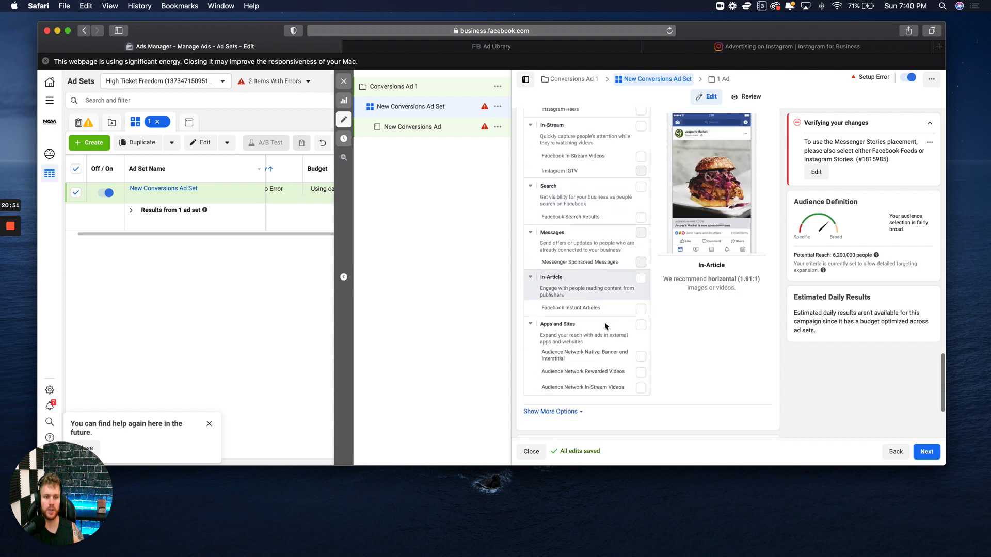
scroll(605, 322, "up", 10)
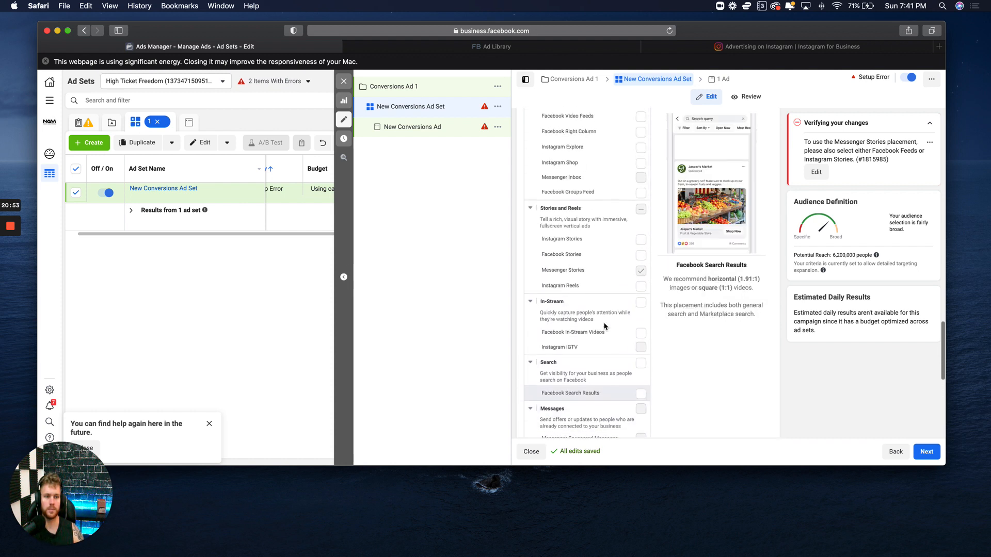
scroll(604, 322, "up", 2)
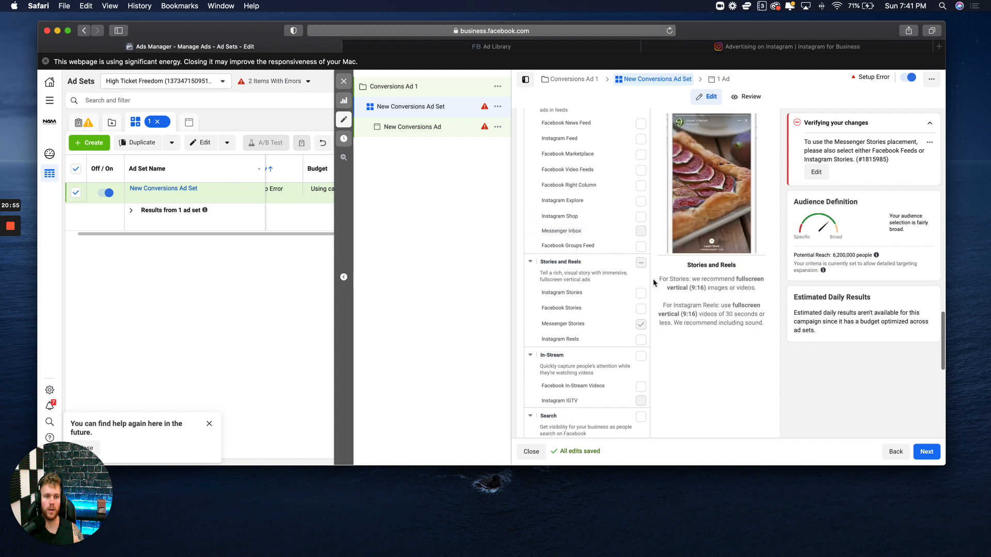
scroll(632, 271, "up", 2)
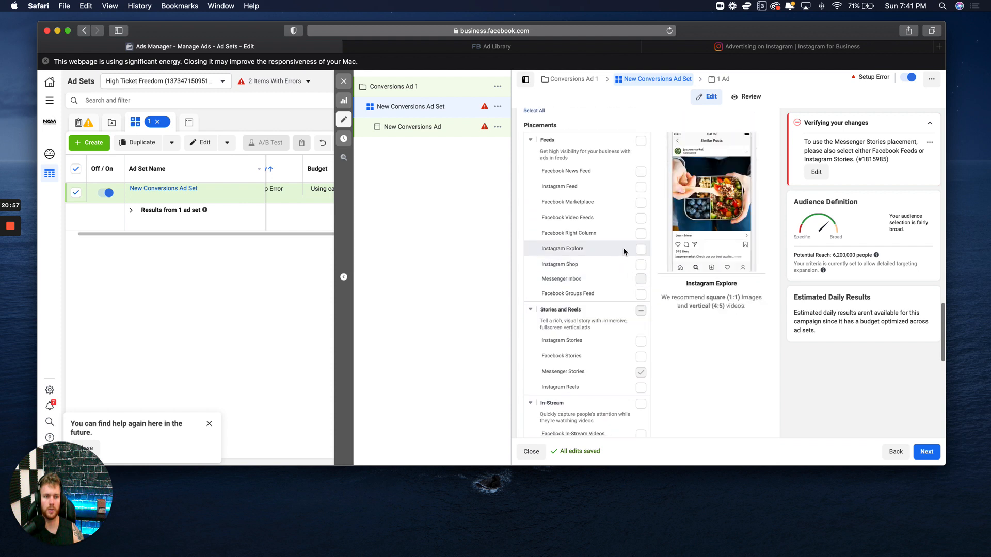
- Include the Instagram Explore and Instagram Feed placements, and try Instagram Reels before excluding it again
left_click(640, 251)
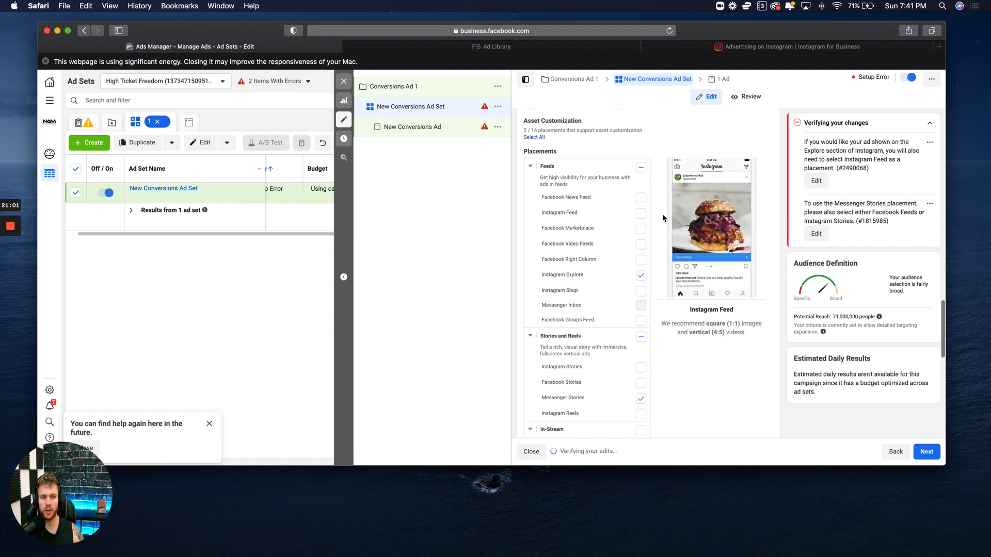
left_click(640, 213)
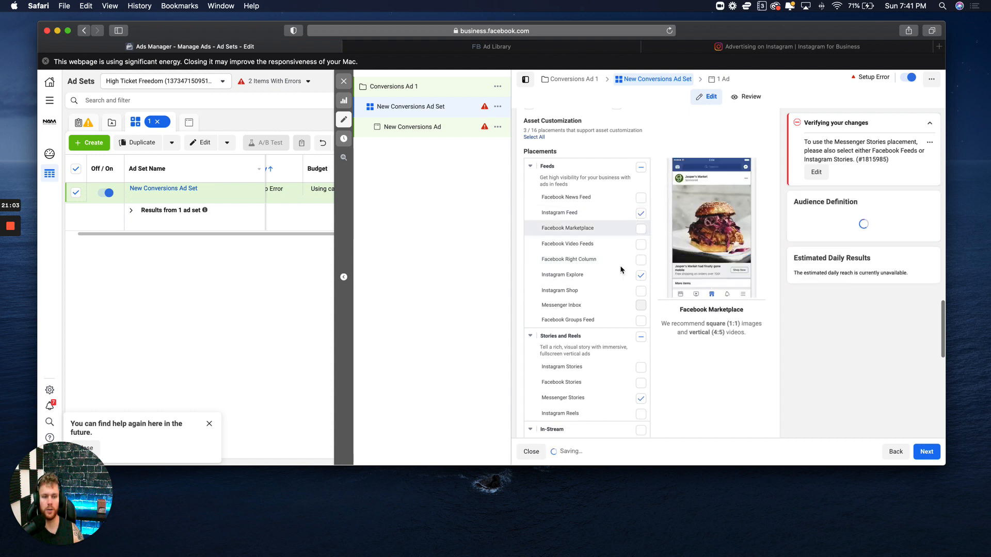
left_click(641, 416)
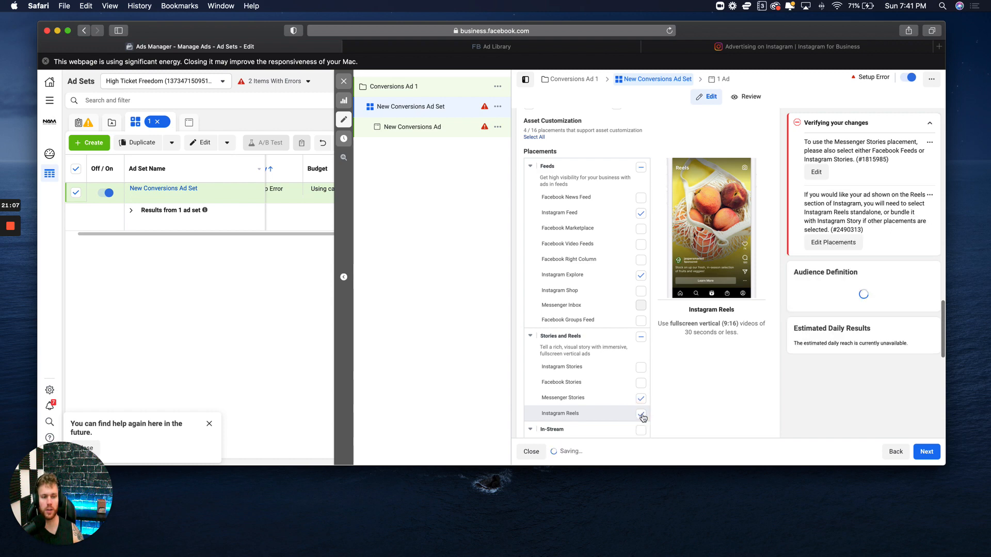
left_click(641, 415)
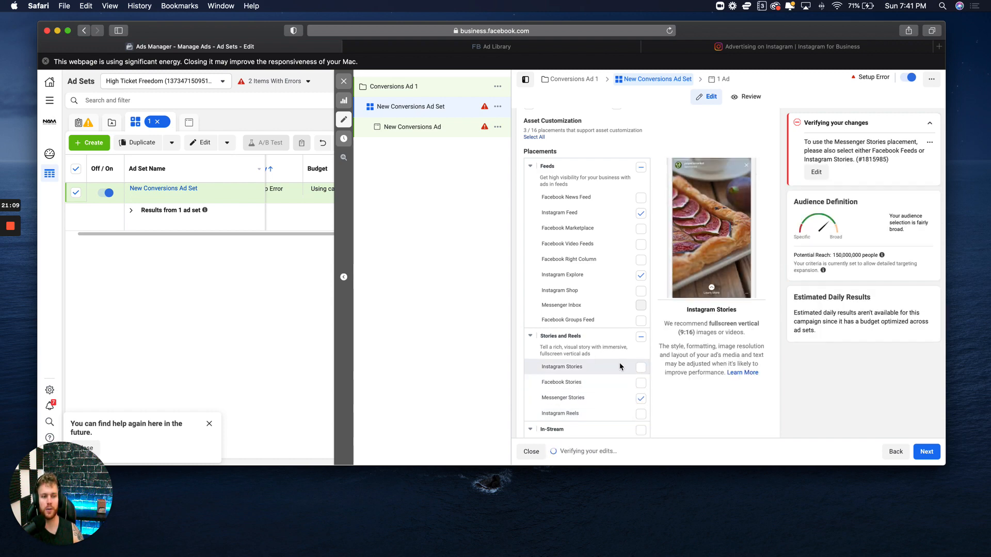
- Review the ad set's remaining placements, then return to New Conversions Ad and examine its text, Destination, Languages and Tracking sections
scroll(622, 367, "down", 3)
scroll(622, 365, "down", 5)
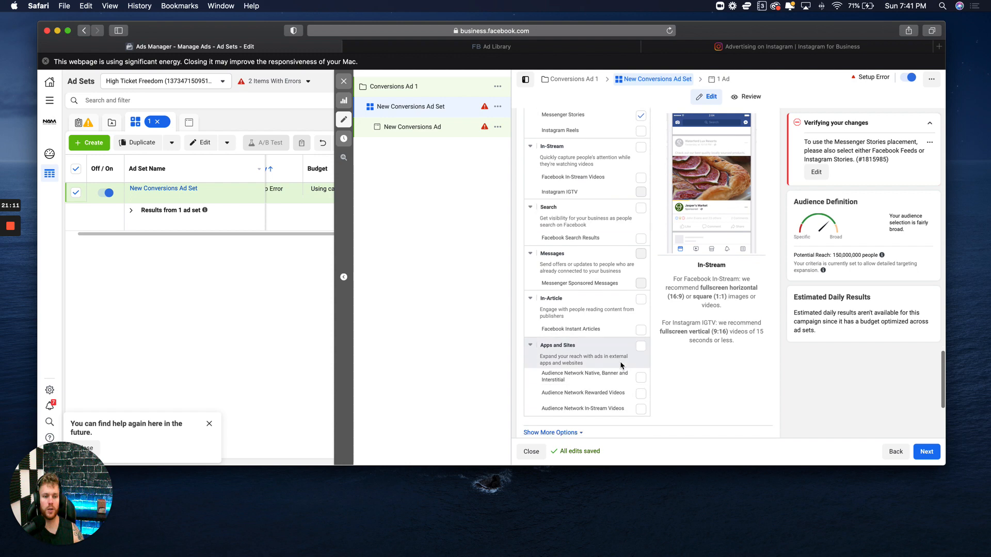
scroll(620, 363, "down", 2)
scroll(620, 351, "up", 5)
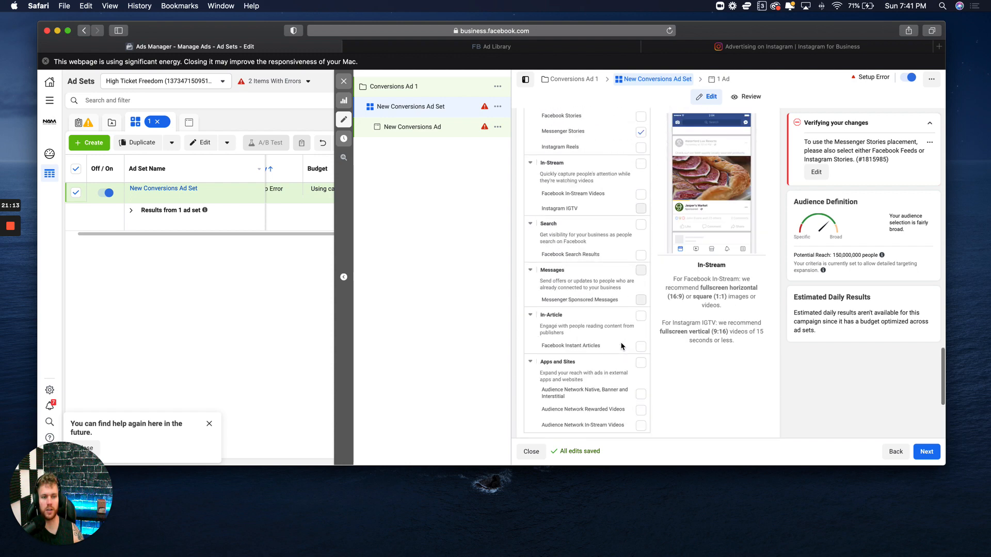
scroll(620, 344, "up", 3)
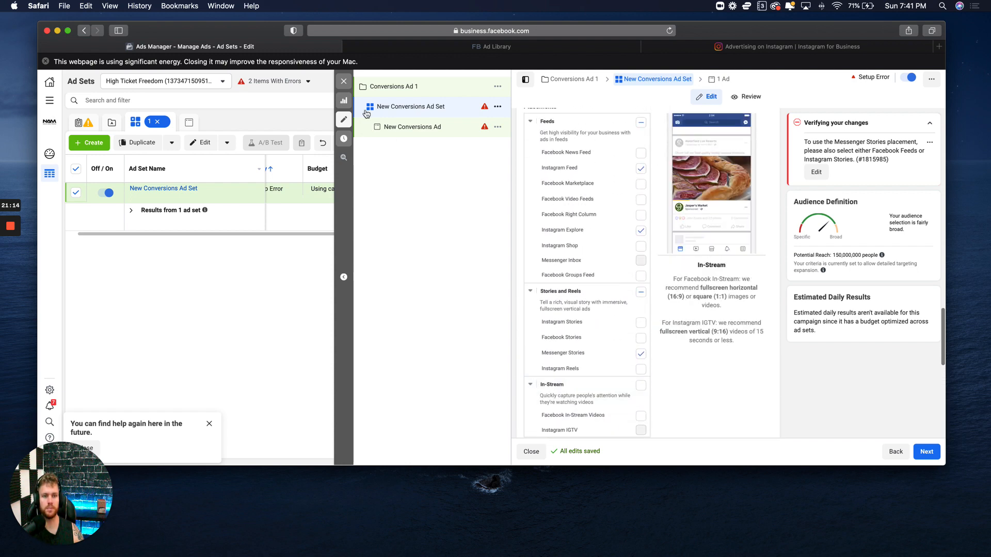
left_click(398, 128)
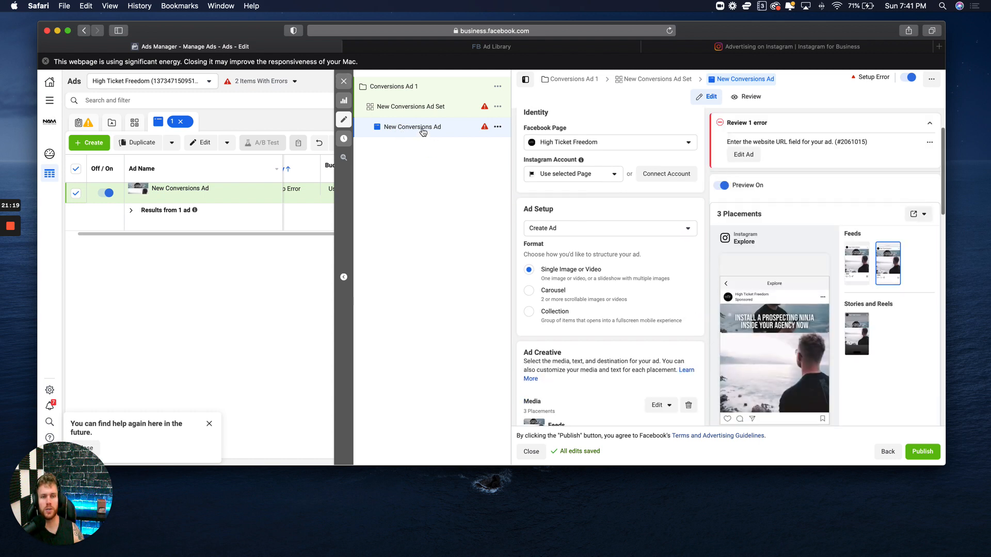
scroll(653, 204, "down", 10)
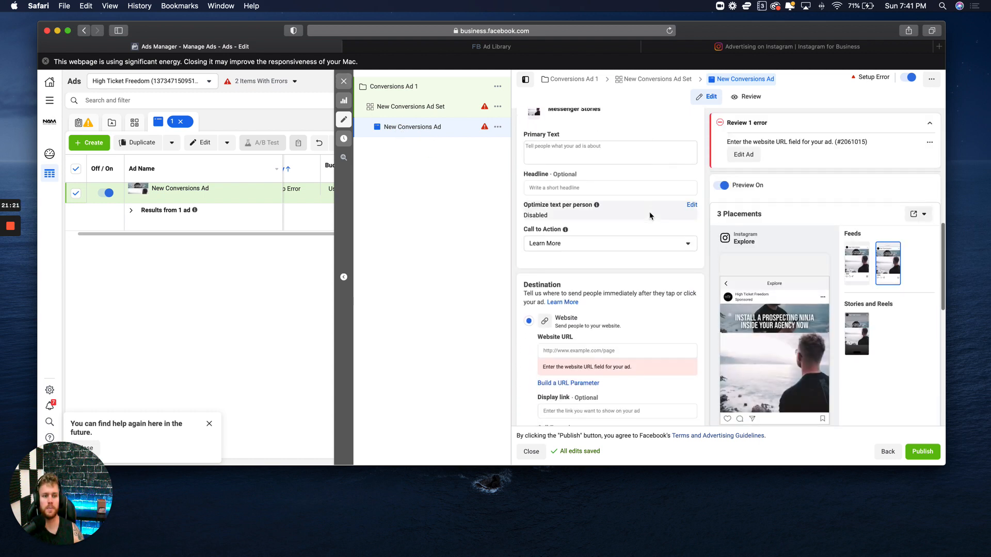
scroll(620, 281, "down", 8)
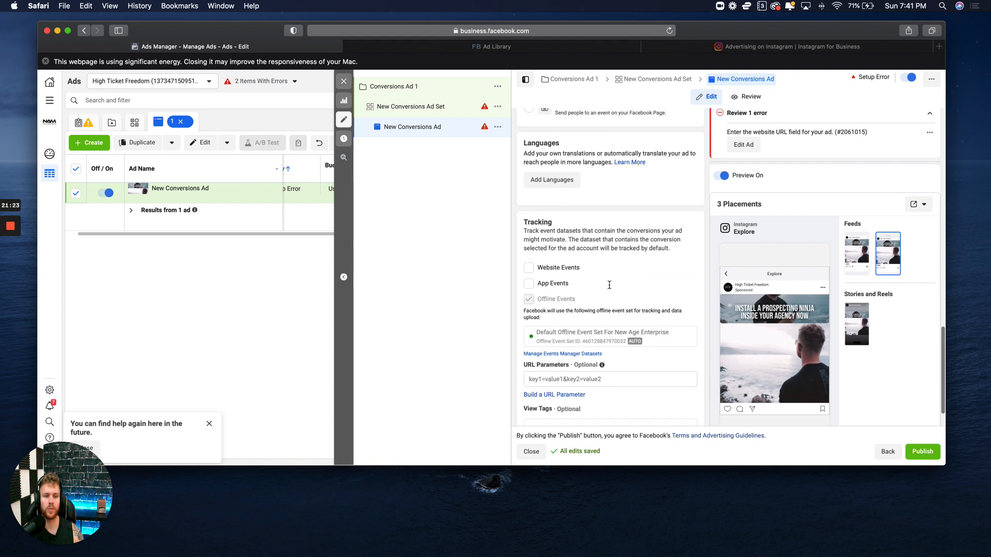
scroll(595, 300, "down", 2)
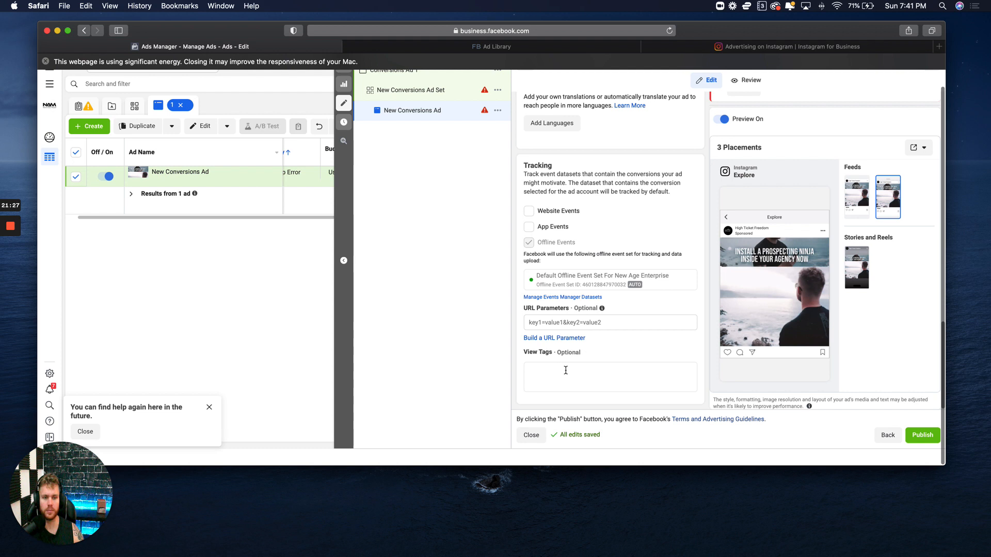
scroll(533, 208, "up", 5)
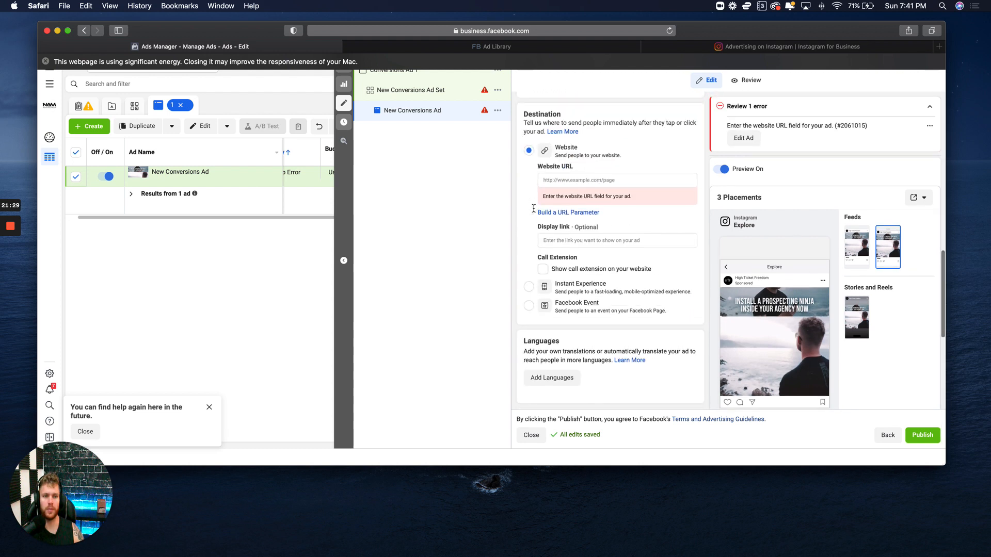
left_click(582, 195)
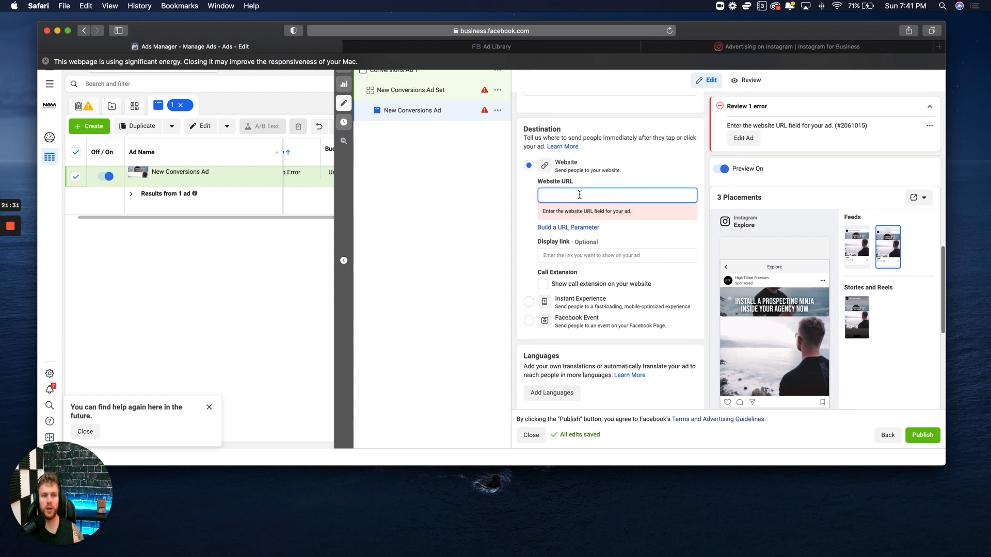
type("www.")
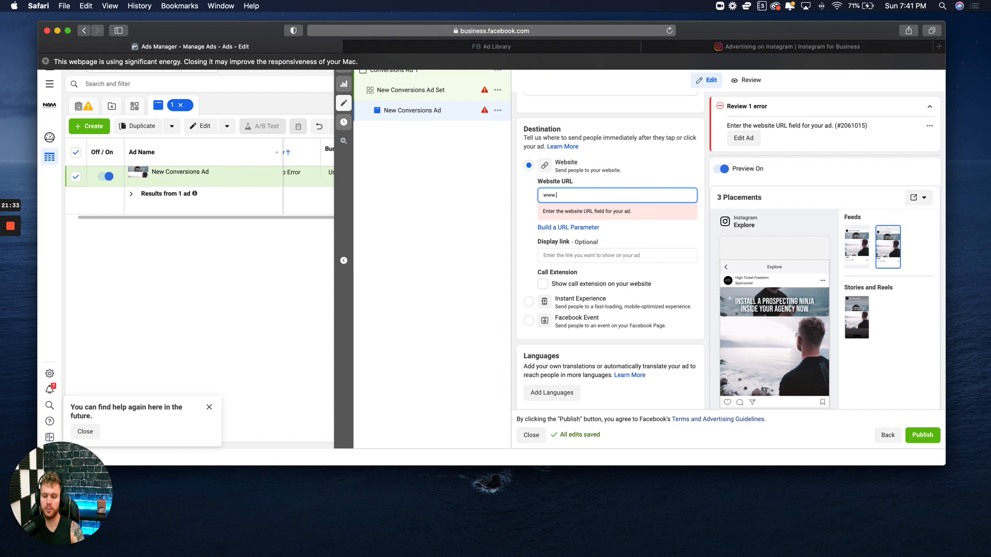
type("prospectingninjas.com")
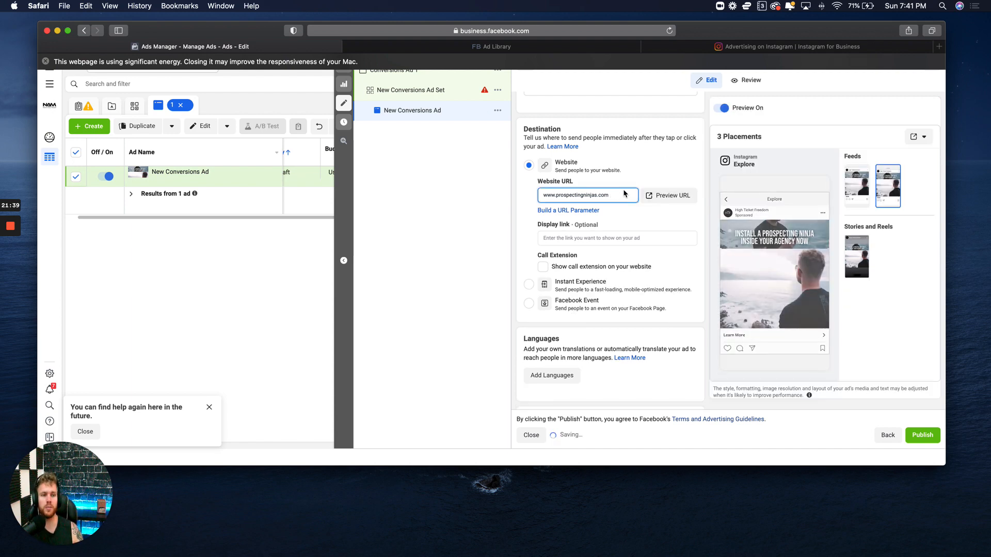
left_click(668, 195)
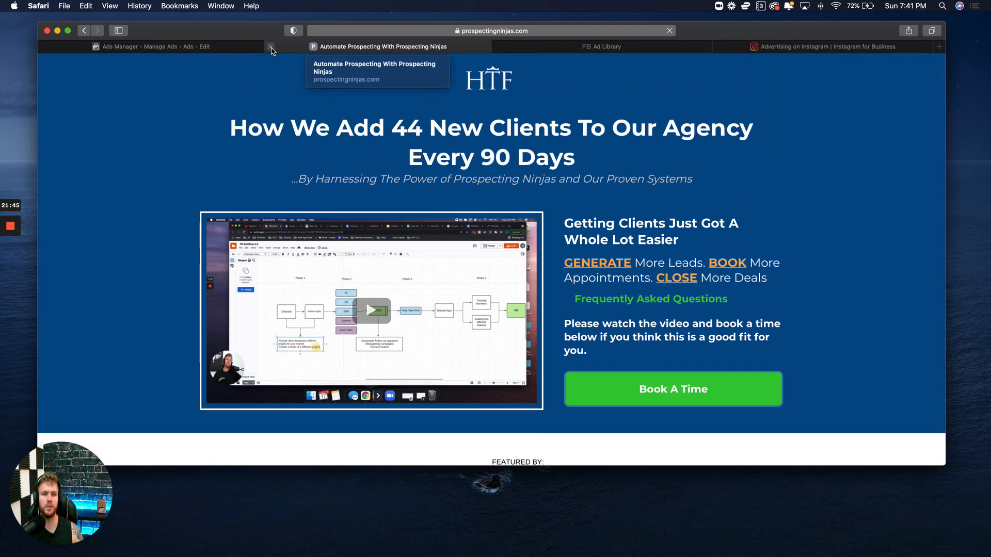
left_click(271, 47)
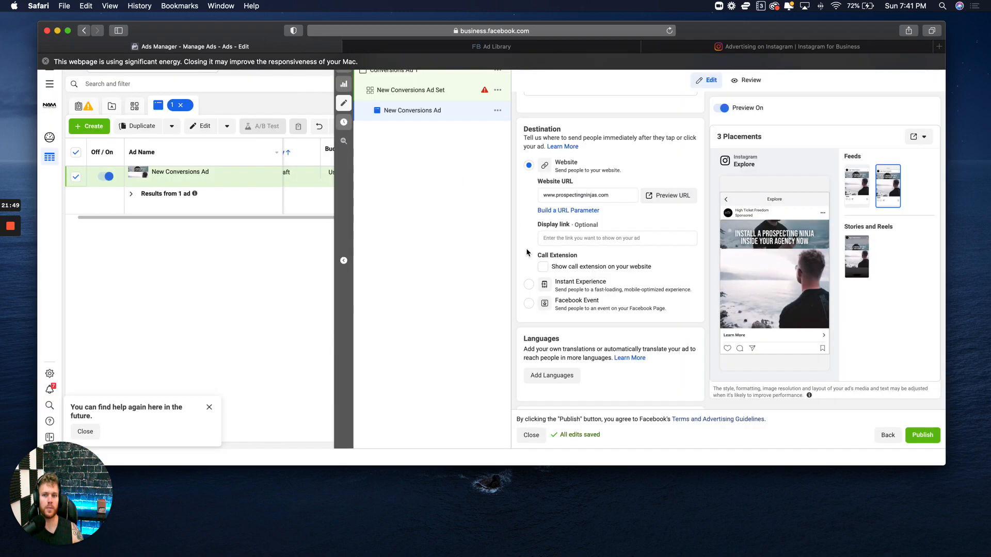
- Review the ad's Tracking section, close the ad editor and delete the Conversions Ad 1 campaign
scroll(547, 260, "down", 5)
scroll(549, 262, "down", 5)
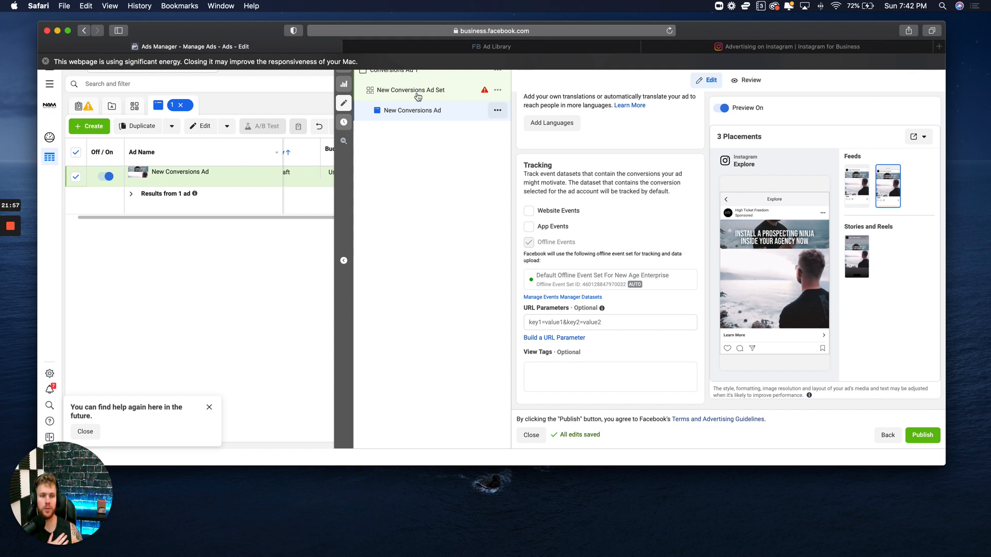
scroll(437, 177, "up", 3)
left_click(345, 82)
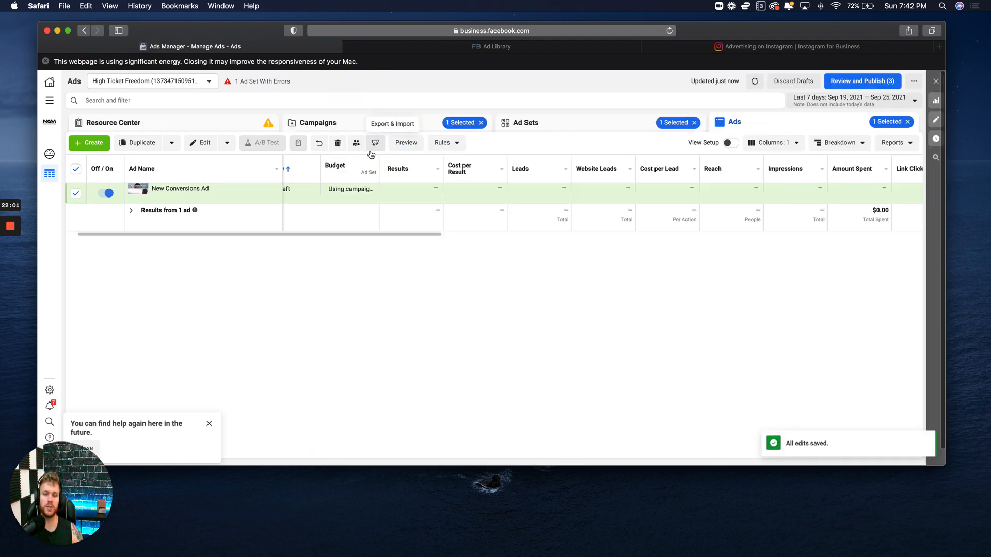
left_click(347, 126)
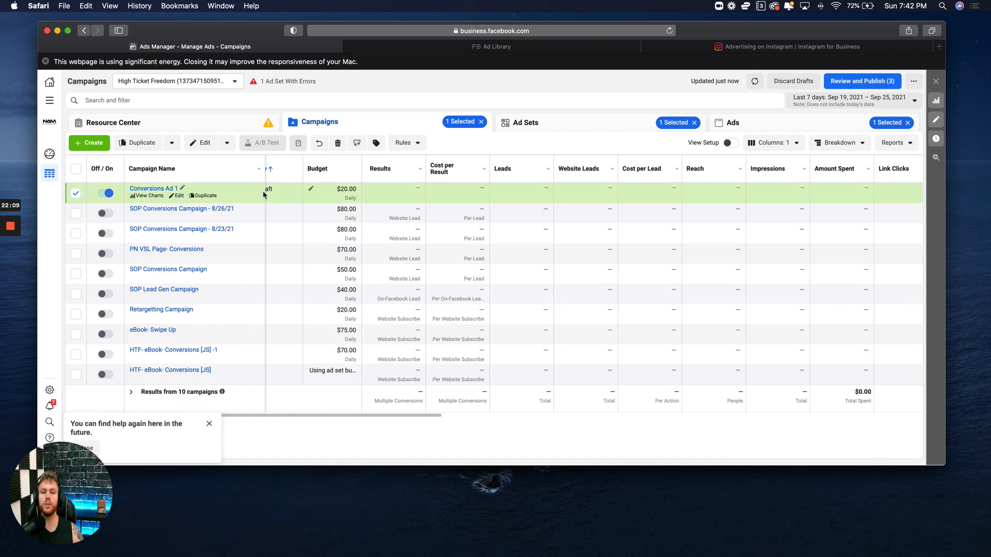
left_click(337, 143)
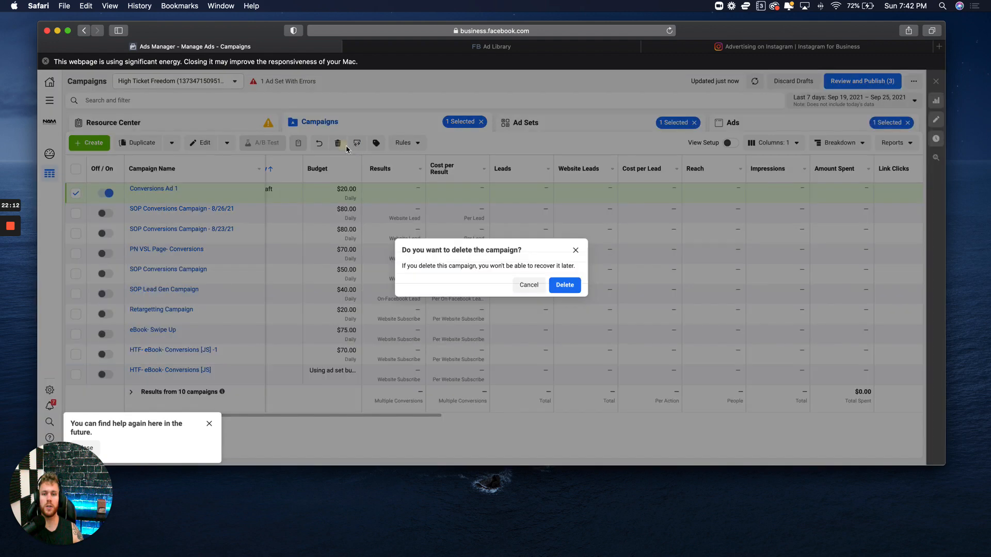
left_click(564, 285)
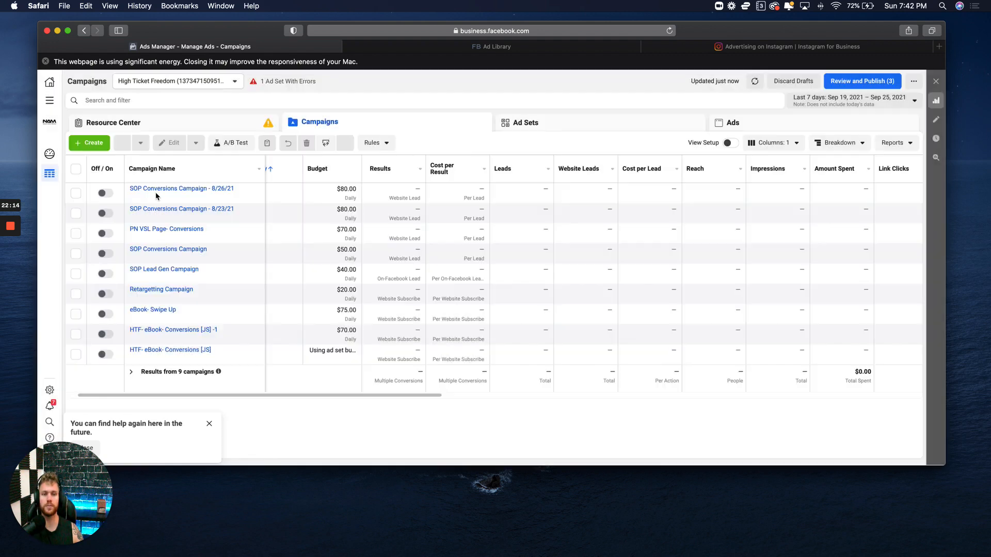
- Create a new auction campaign with the Traffic objective and name it NAME CAMPAIGN HERE
left_click(81, 150)
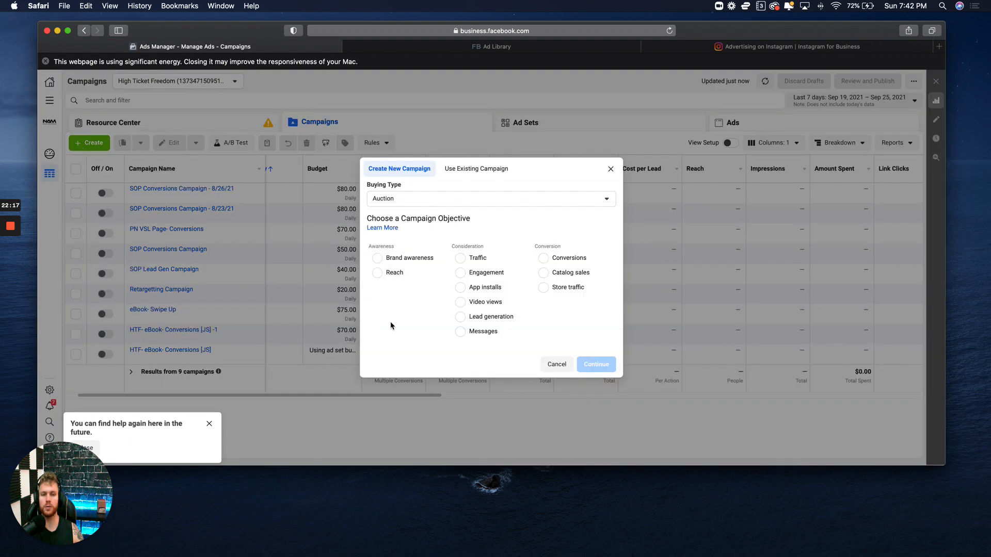
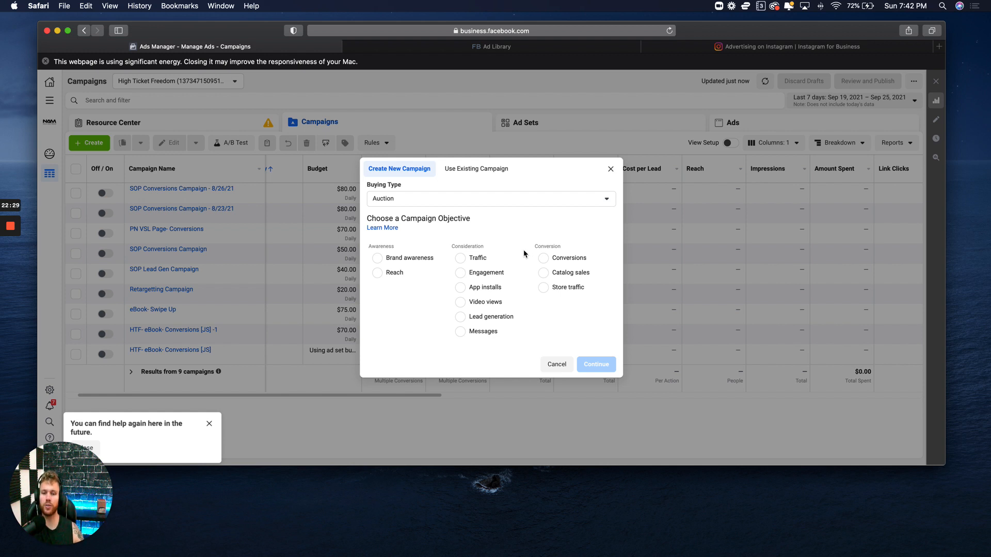
left_click(479, 259)
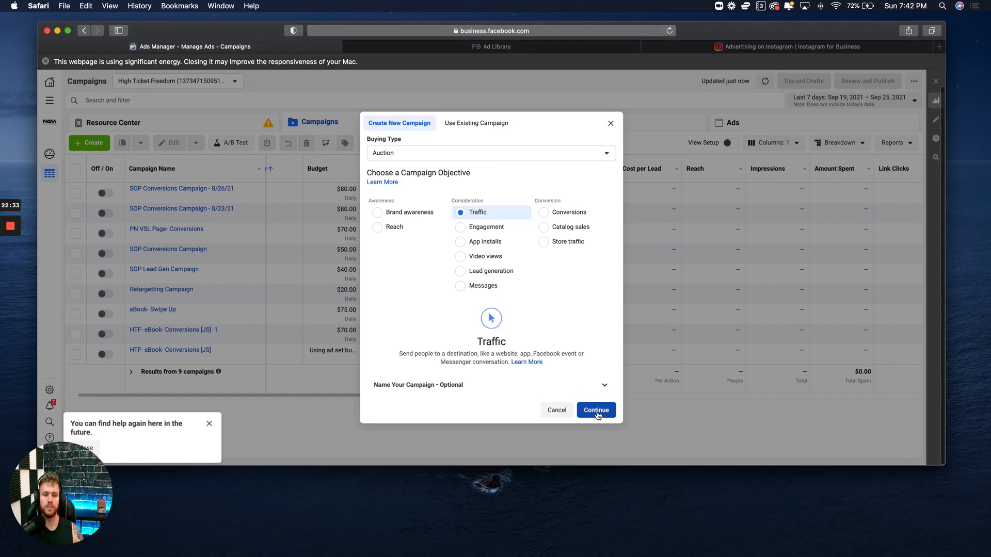
left_click(595, 411)
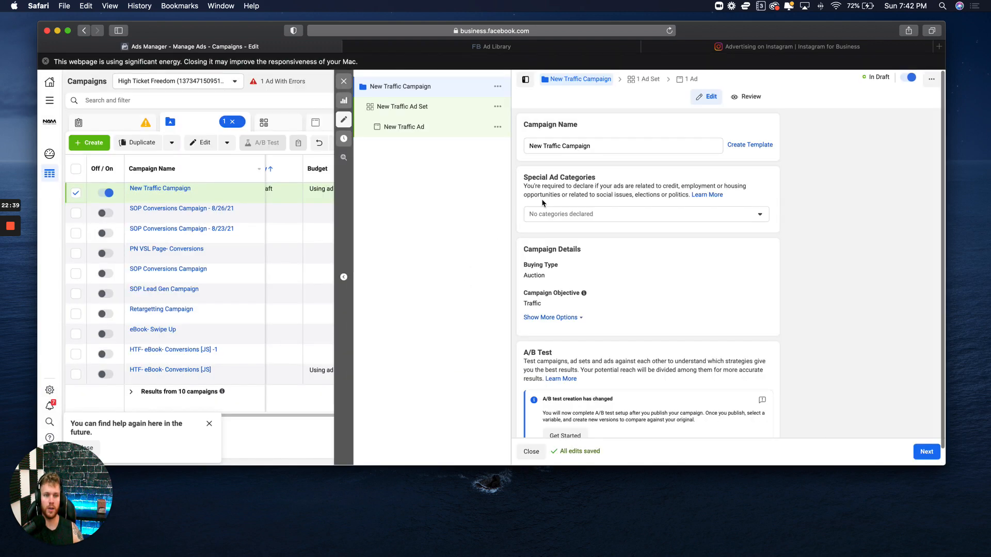
triple_click(562, 142)
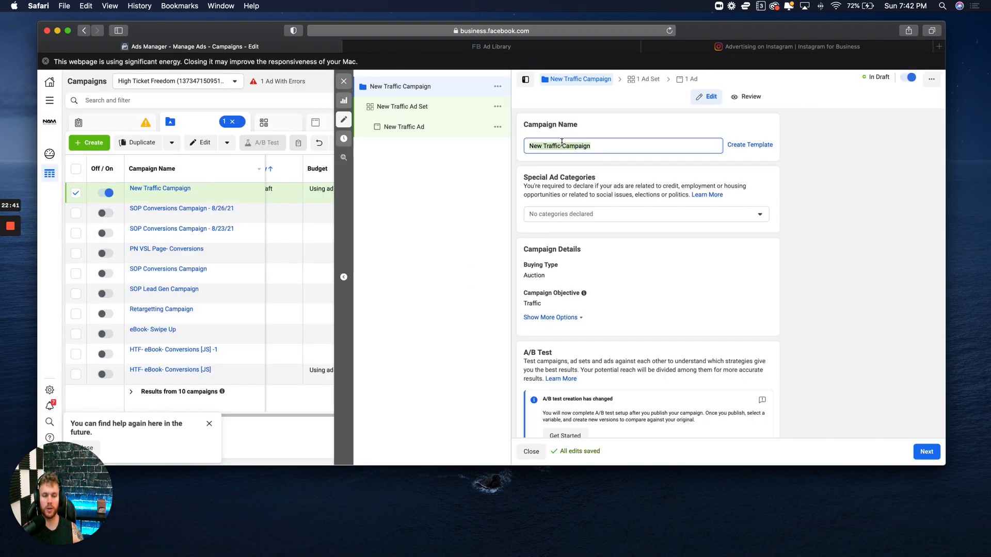
type("NAME CAMPAIGN HERE")
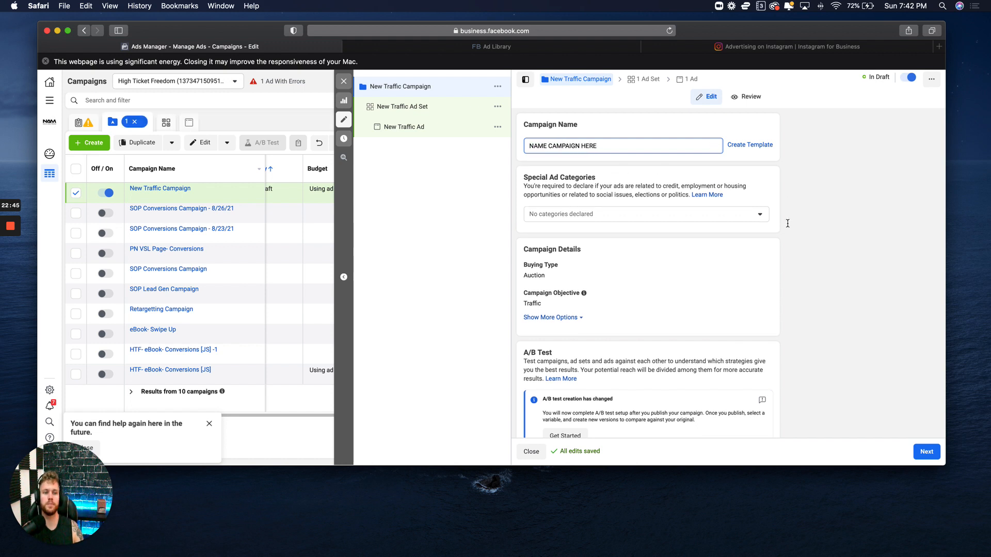
- Turn on Campaign Budget Optimization for the traffic campaign and review its budget settings
scroll(620, 237, "down", 3)
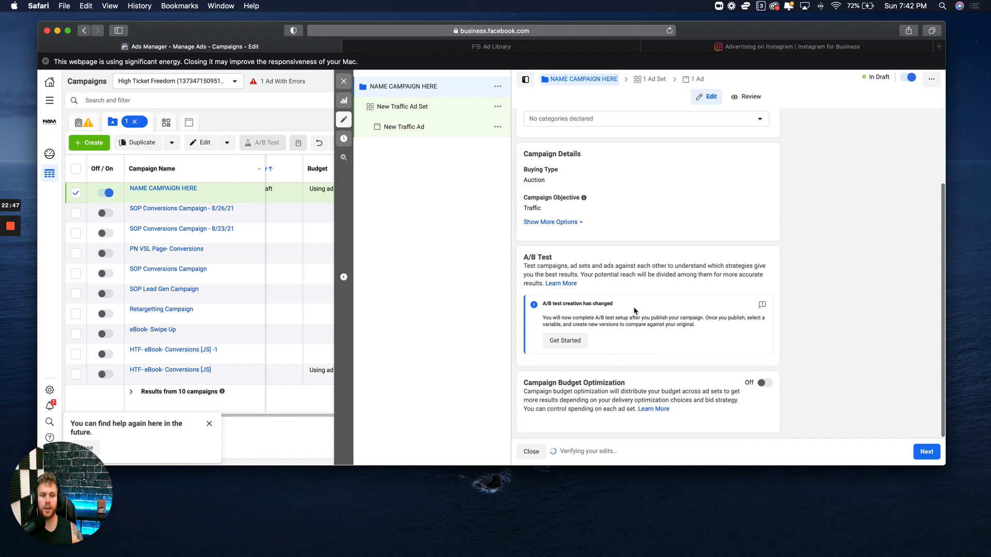
left_click(761, 383)
scroll(713, 369, "down", 3)
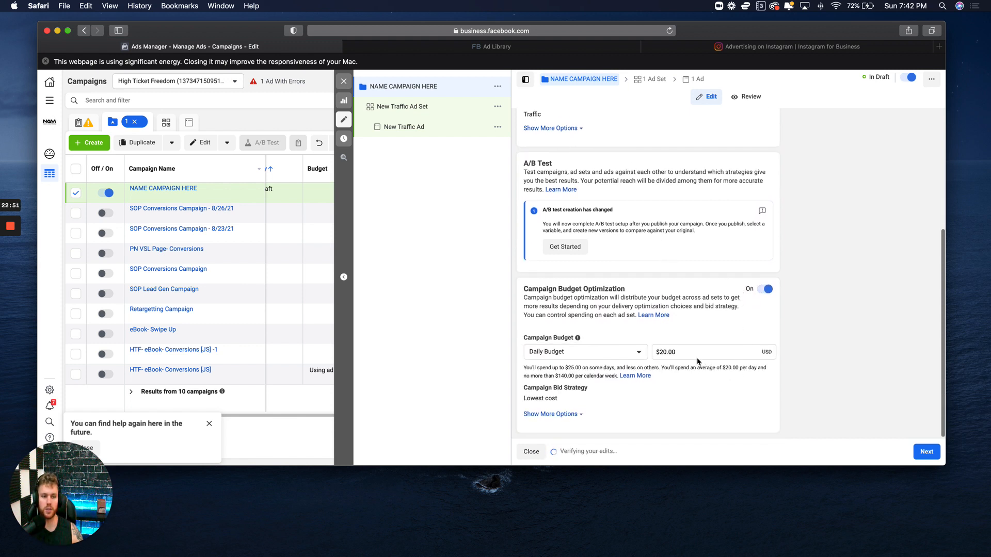
scroll(697, 362, "down", 1)
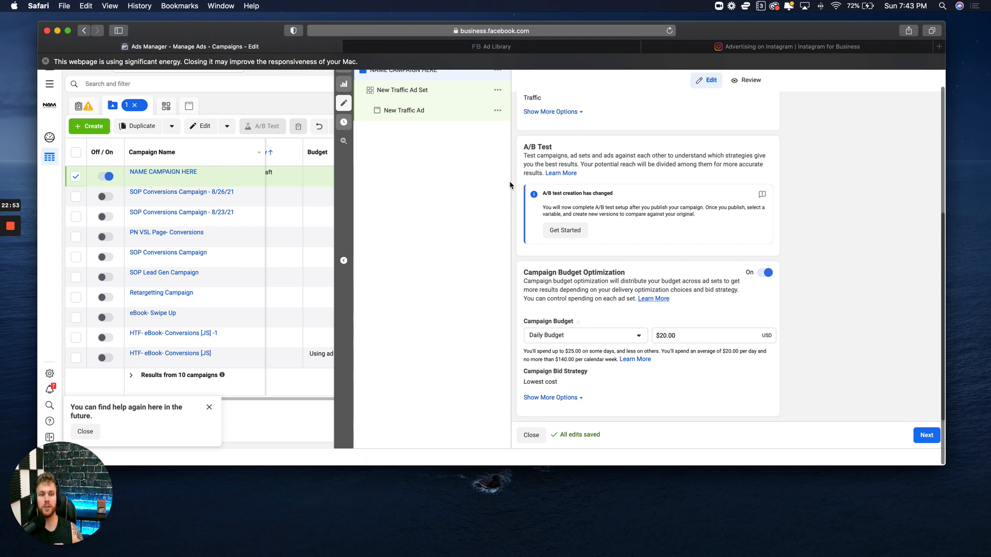
scroll(512, 181, "up", 4)
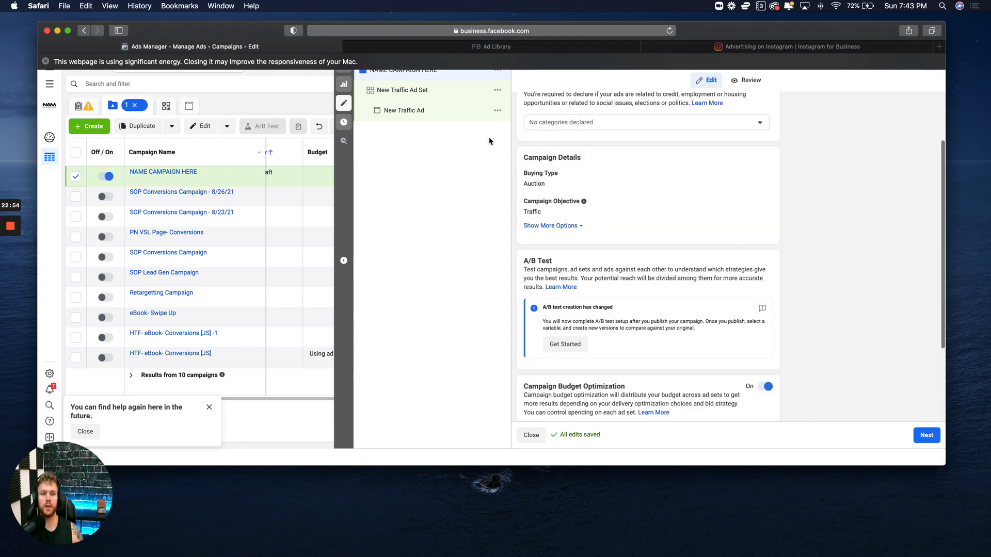
- Open New Traffic Ad Set and rename it Ad set #!
left_click(452, 97)
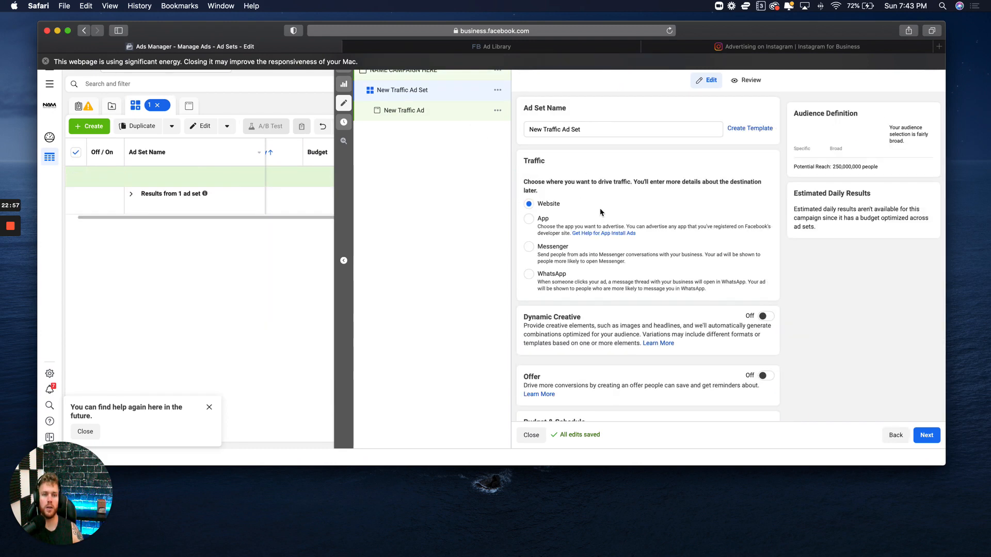
scroll(470, 121, "up", 1)
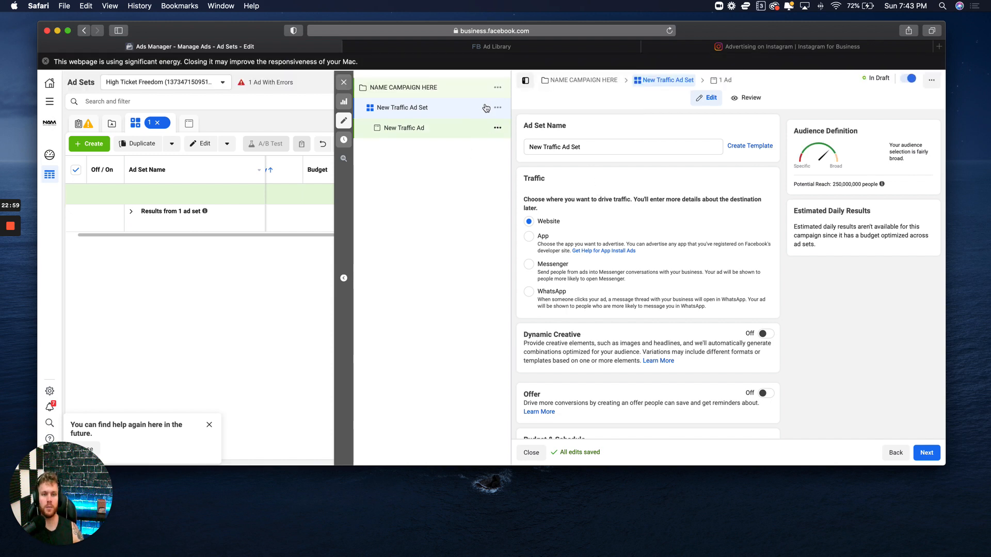
triple_click(582, 145)
type("Ad set #!")
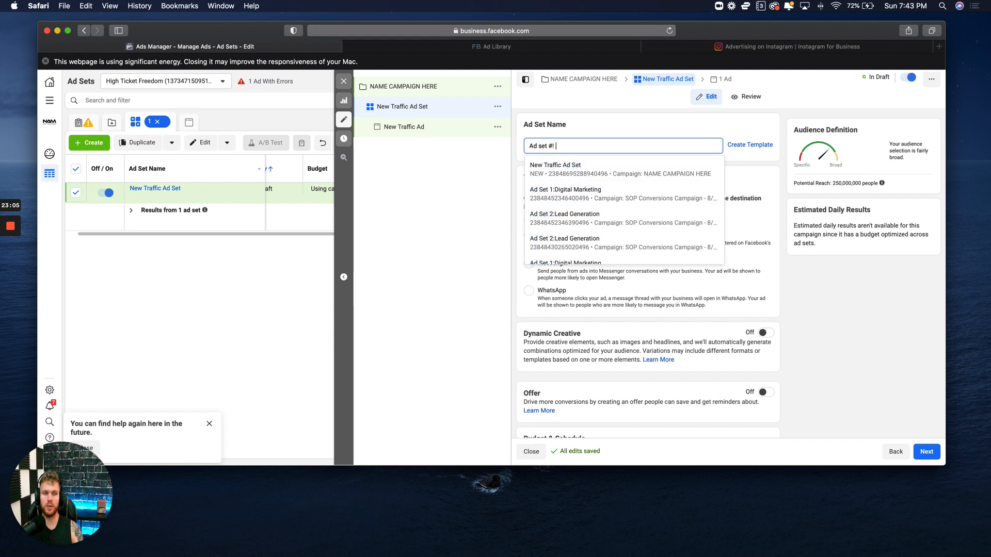
left_click(610, 122)
- Try Messenger as the ad set's traffic destination, and switch back to Website
scroll(595, 147, "down", 3)
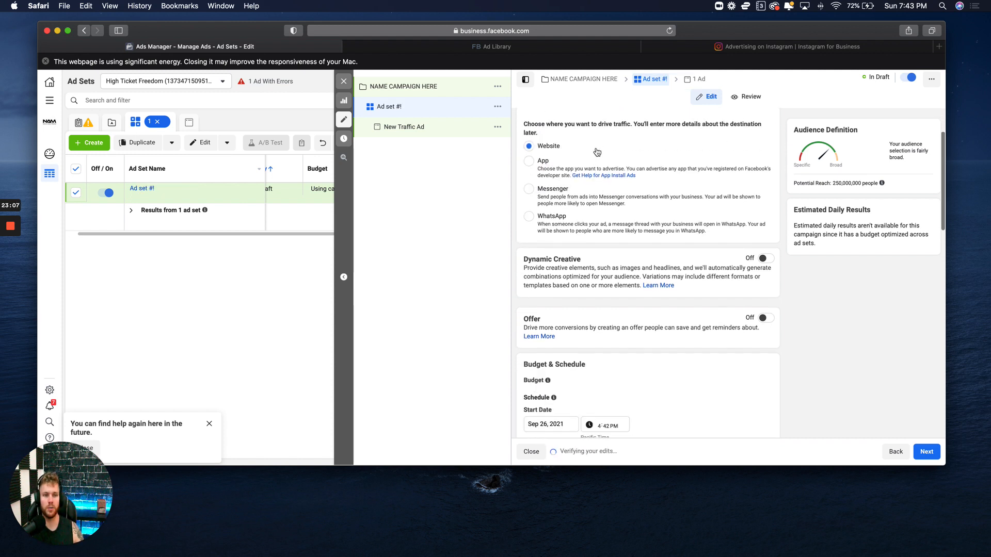
scroll(596, 164, "down", 1)
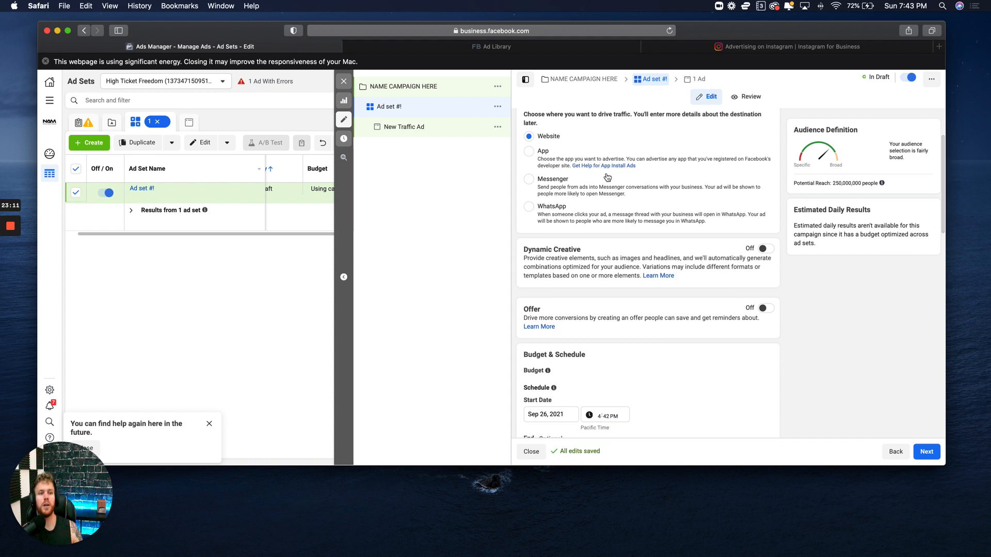
scroll(573, 202, "up", 2)
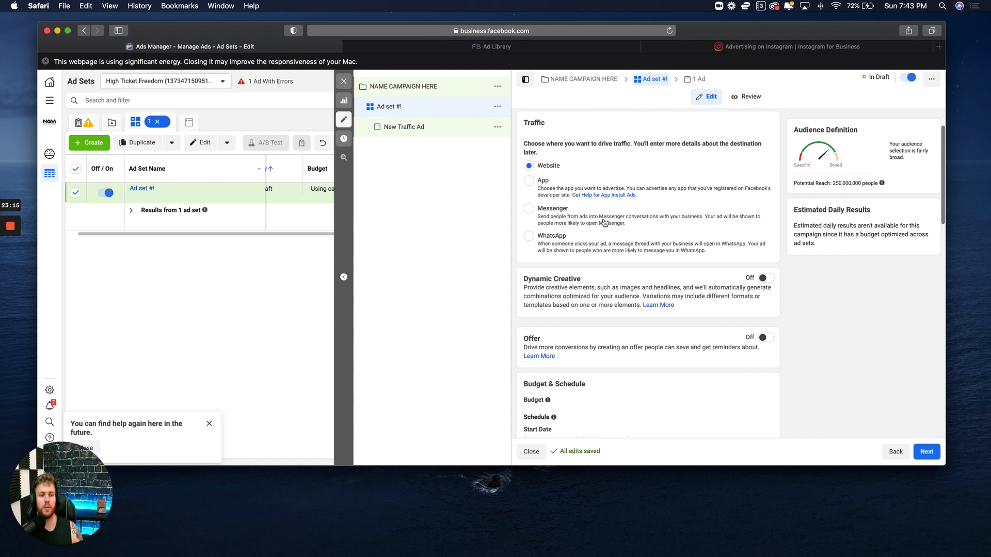
scroll(537, 215, "up", 1)
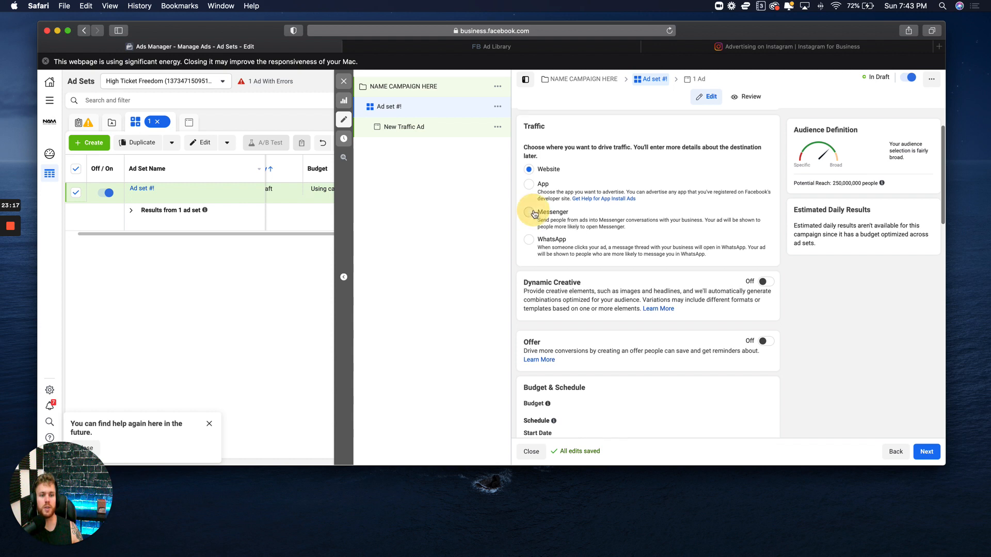
left_click(529, 212)
scroll(532, 196, "up", 1)
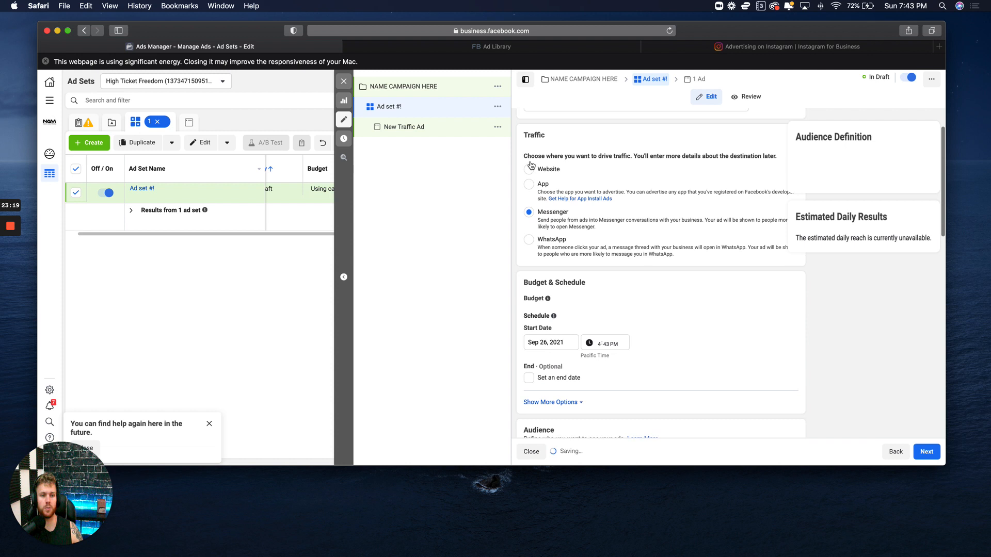
left_click(530, 177)
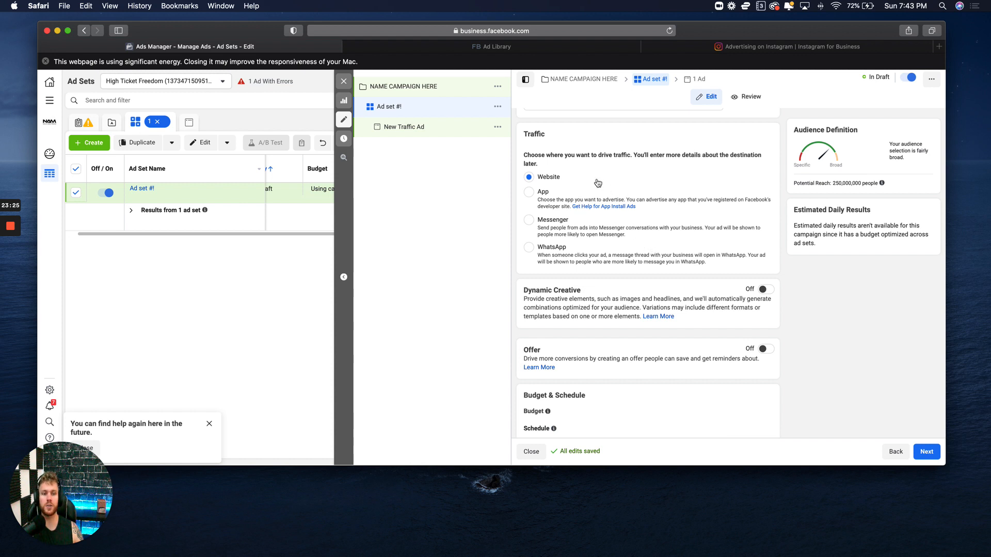
- Try enabling an end date in the ad set's schedule, and turn it off again
scroll(587, 185, "down", 8)
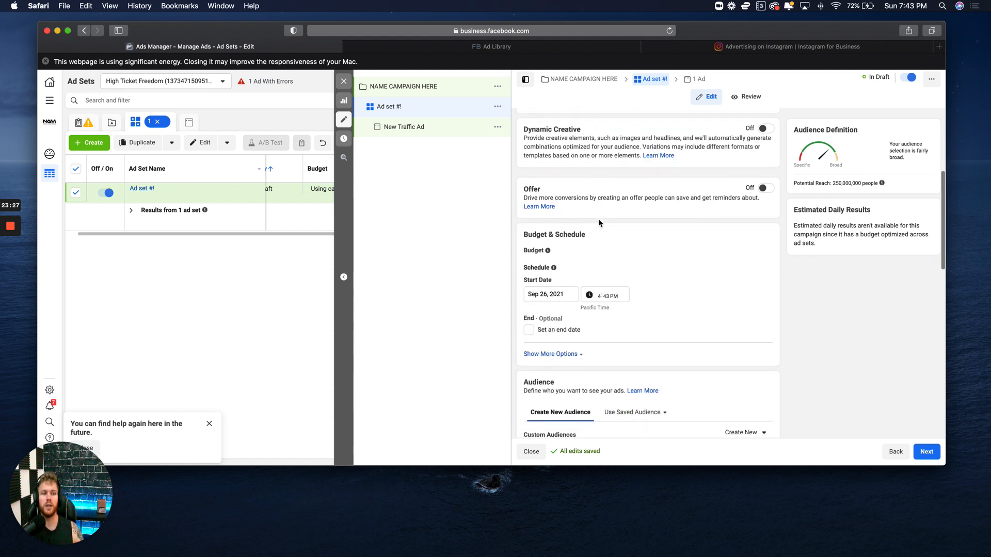
scroll(600, 223, "down", 2)
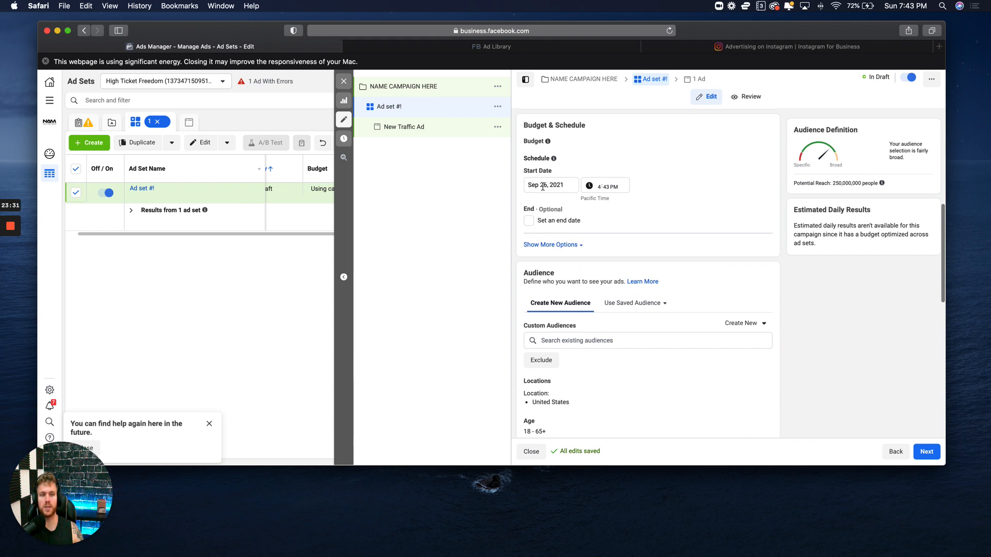
left_click(530, 222)
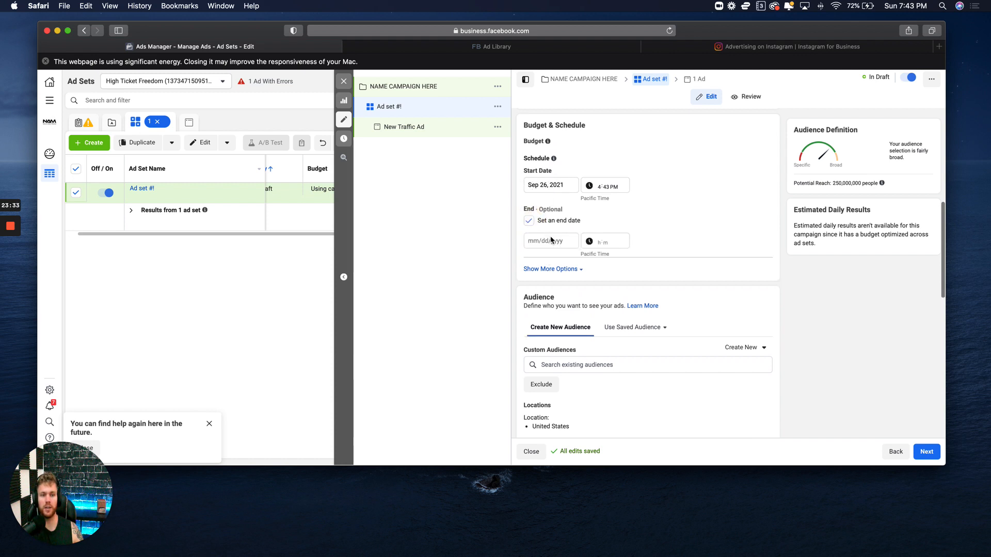
left_click(548, 241)
left_click(529, 223)
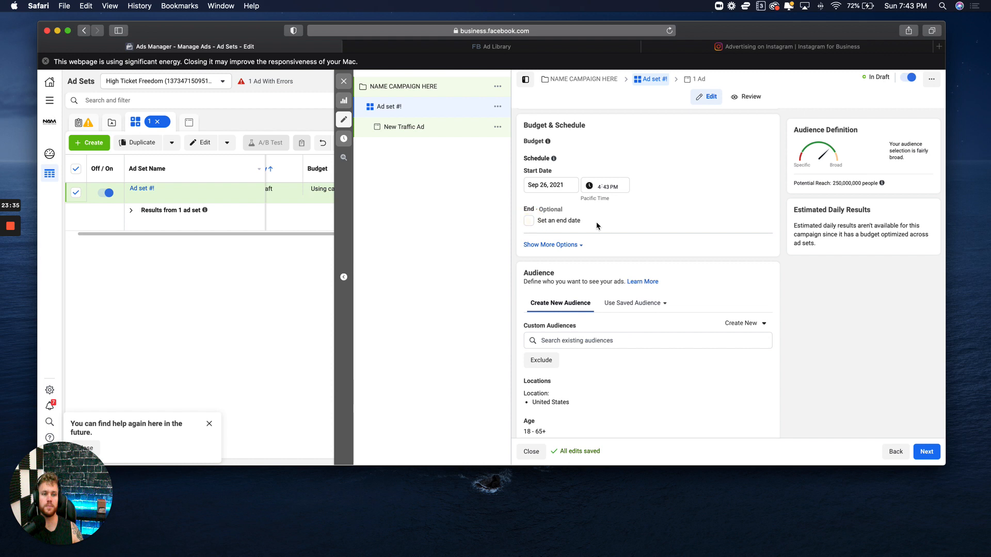
- Add United Kingdom as an included location in the ad set's audience, keeping United States
scroll(585, 239, "down", 5)
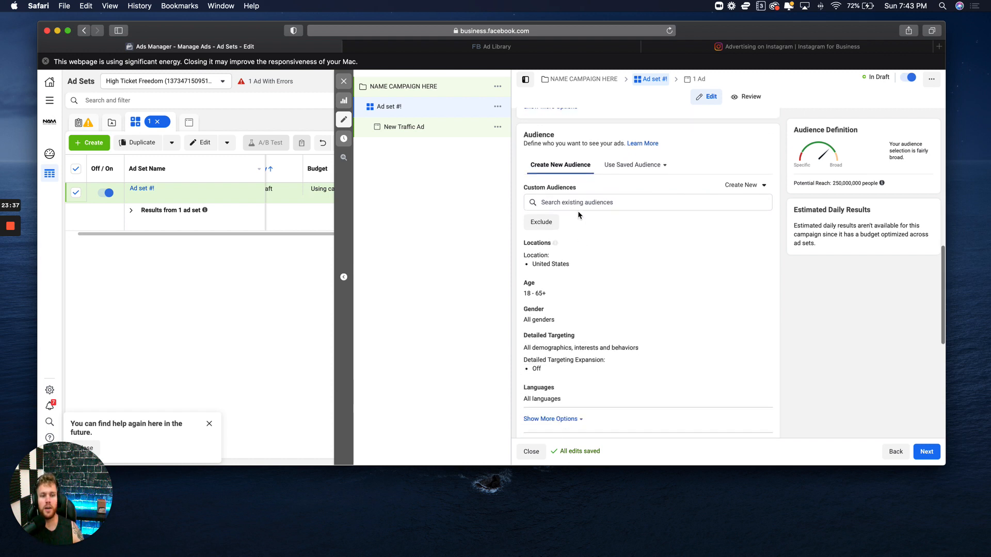
scroll(586, 206, "down", 1)
left_click(585, 175)
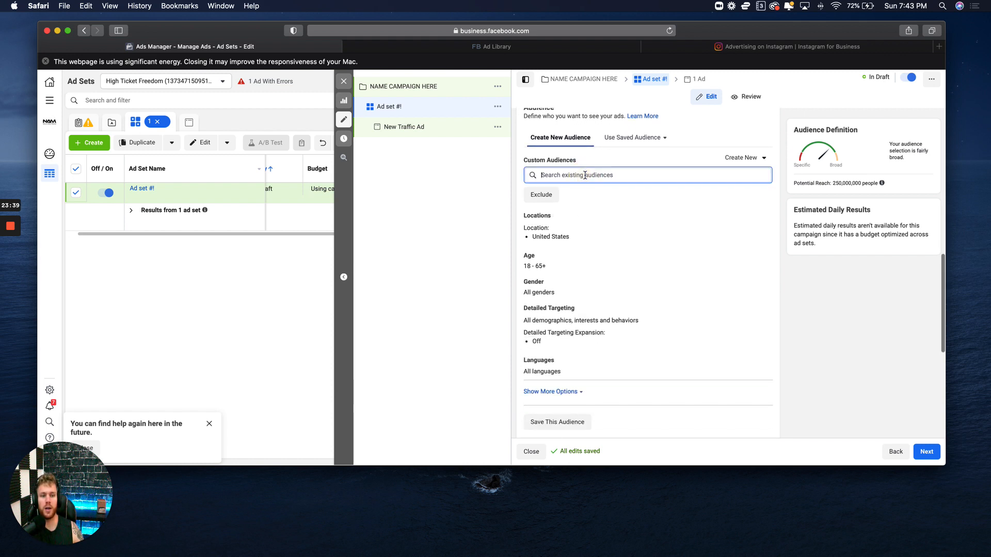
left_click(840, 336)
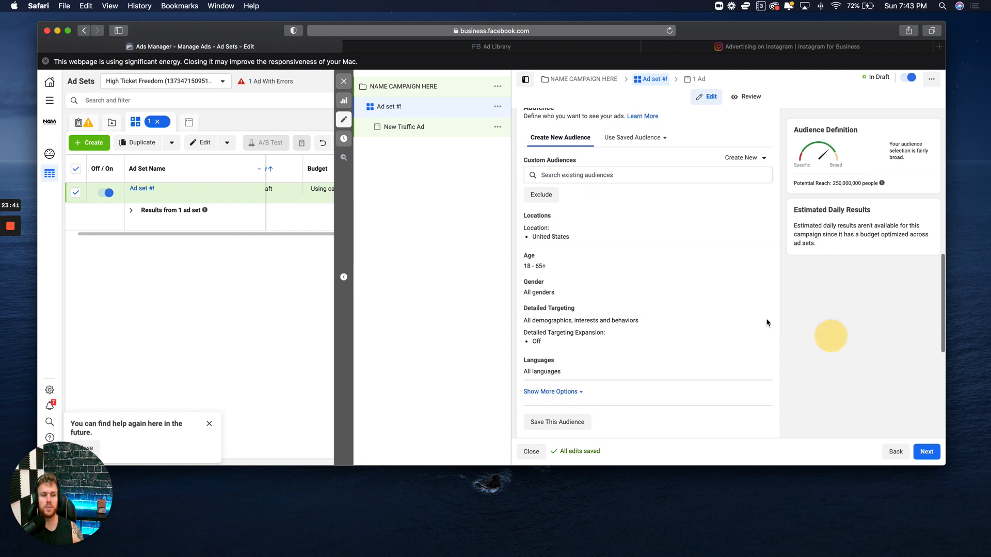
scroll(617, 245, "down", 1)
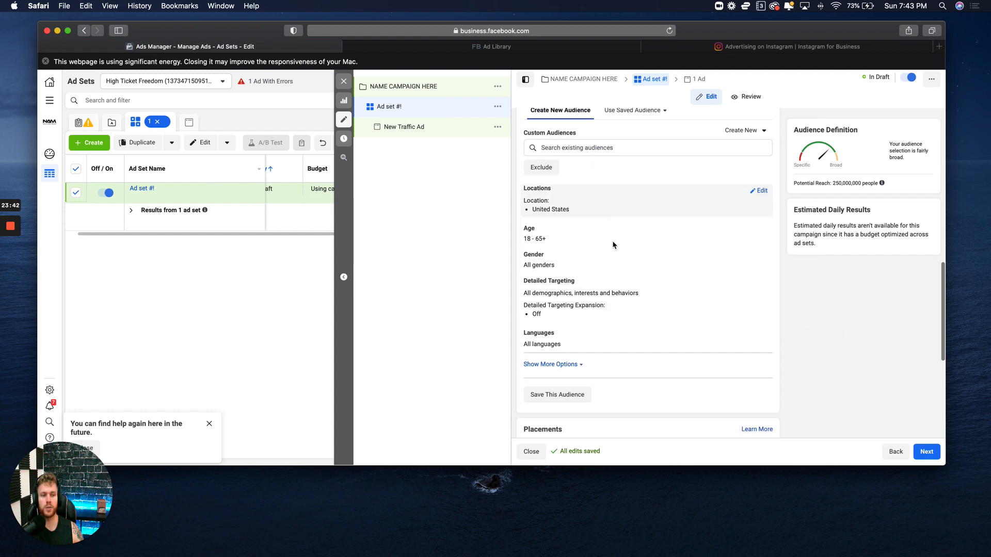
left_click(761, 190)
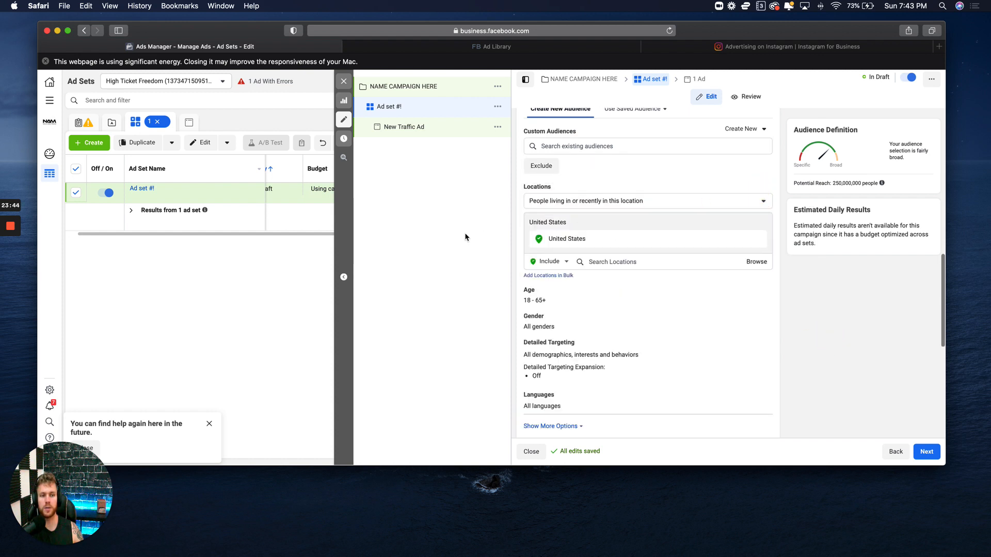
left_click(603, 262)
type("united king")
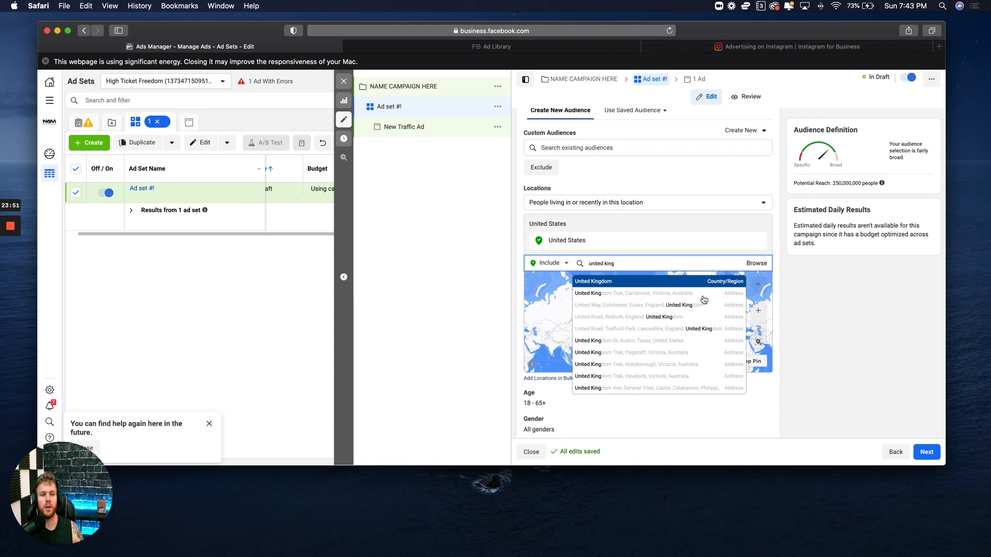
key("Return")
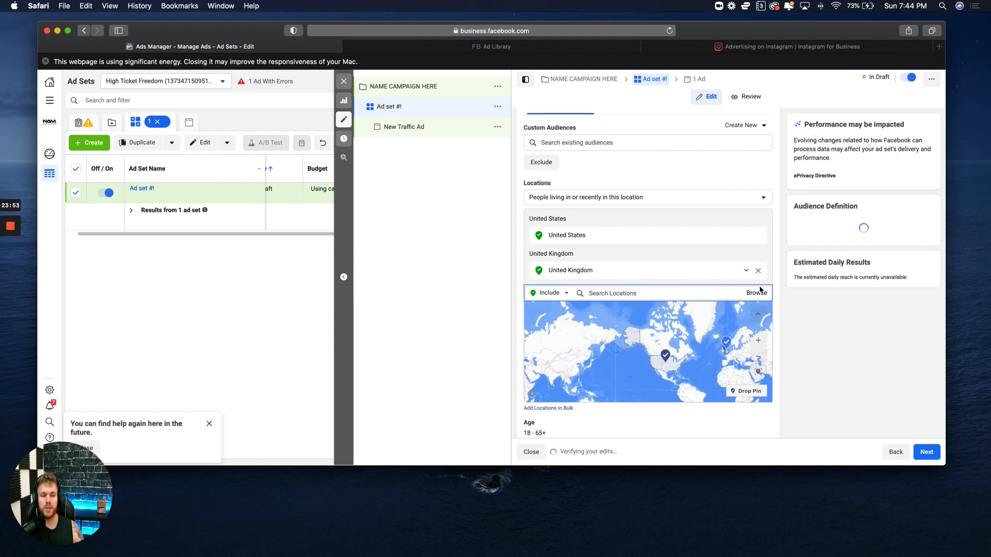
- Add the Kylie Jenner interest to the ad set's detailed targeting
scroll(722, 289, "down", 5)
scroll(766, 233, "down", 2)
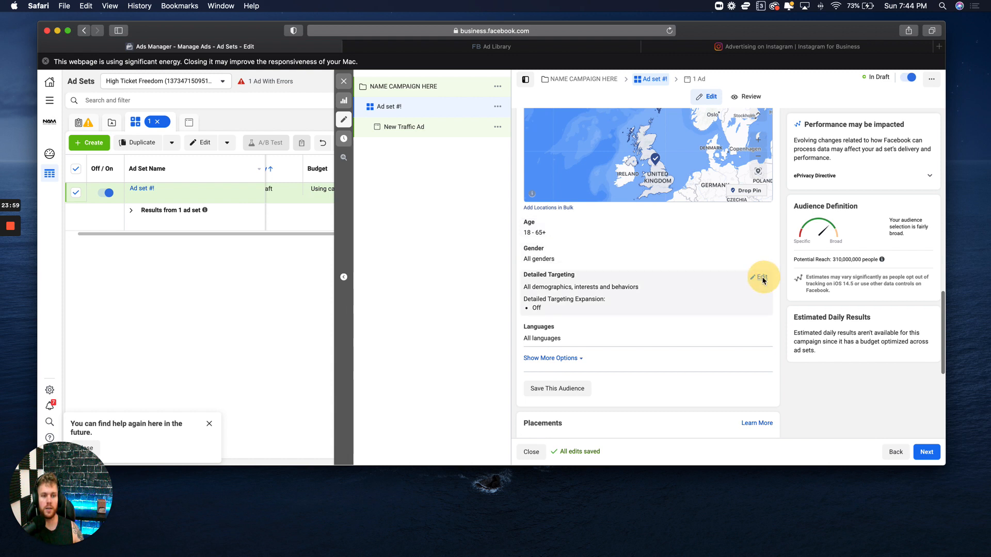
left_click(763, 278)
left_click(677, 300)
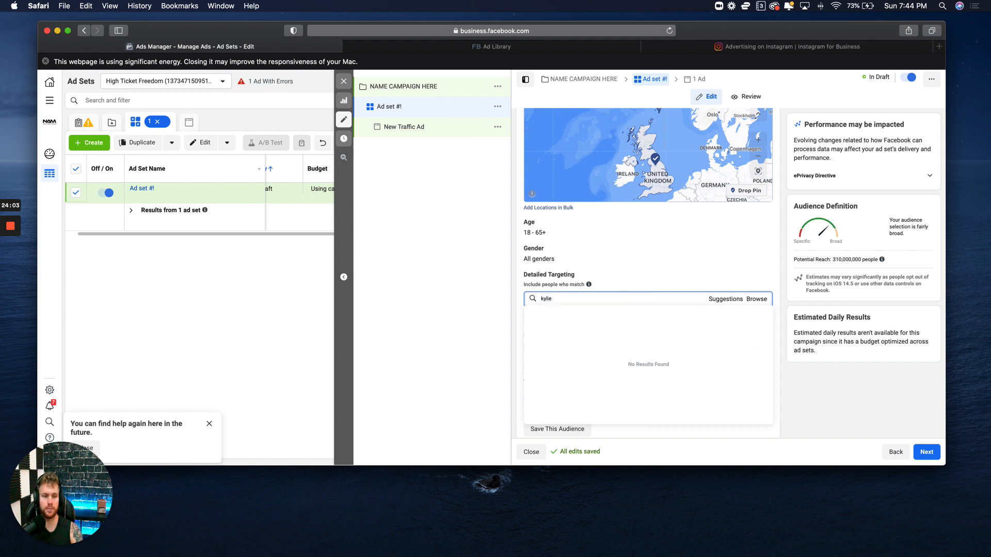
type("kylie")
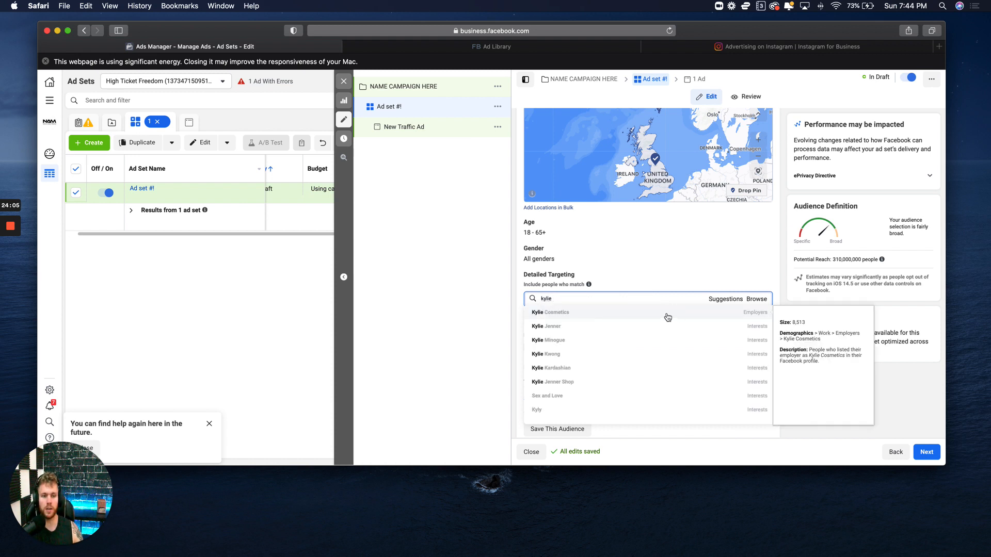
left_click(634, 331)
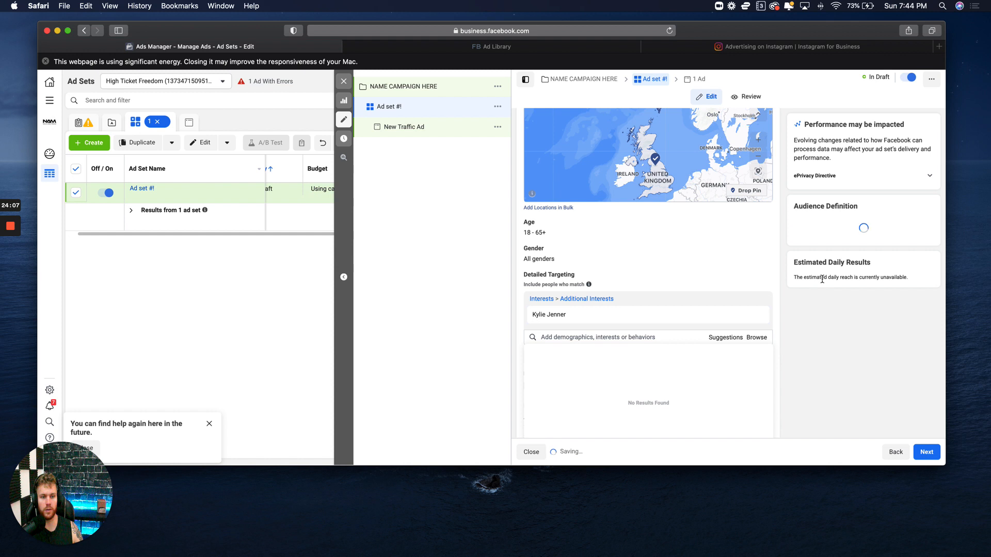
- Switch the ad set to manual placements and exclude the Facebook, Audience Network and Messenger platforms, keeping only Instagram
scroll(795, 298, "down", 5)
scroll(789, 304, "down", 3)
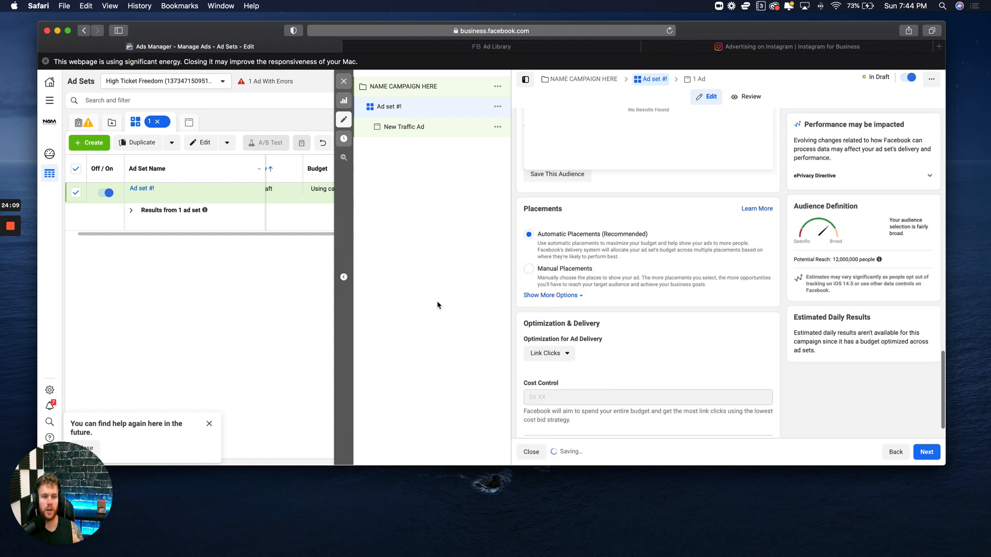
left_click(529, 269)
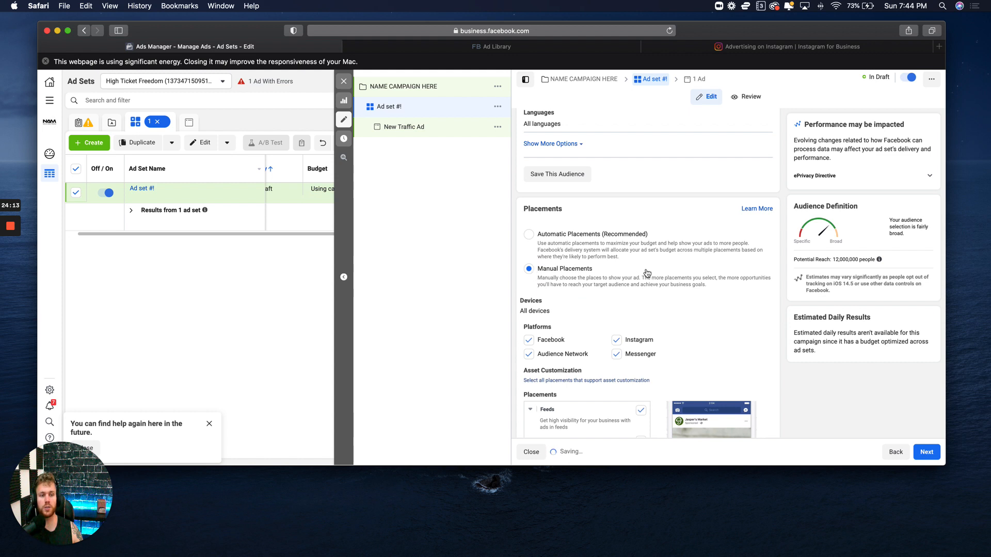
scroll(655, 271, "down", 3)
left_click(538, 226)
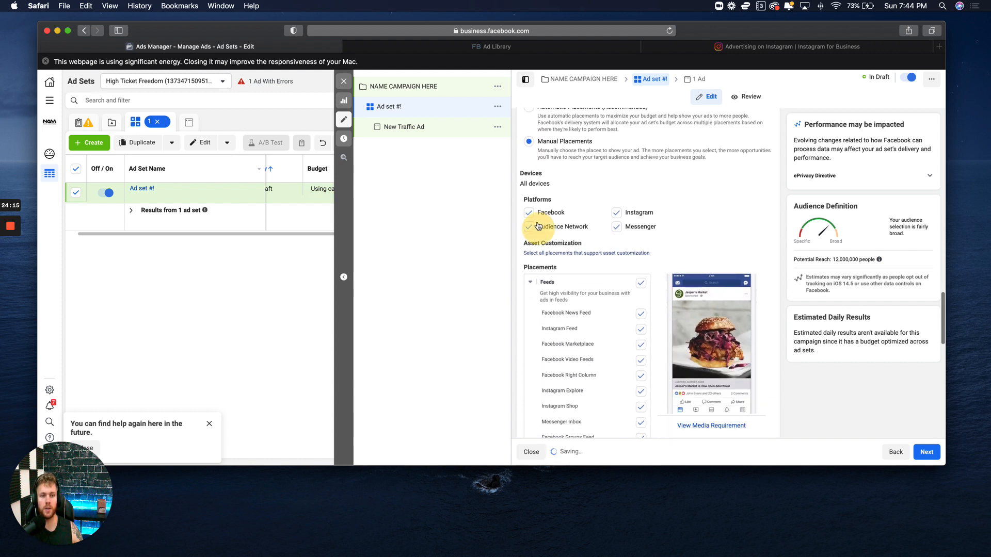
left_click(617, 228)
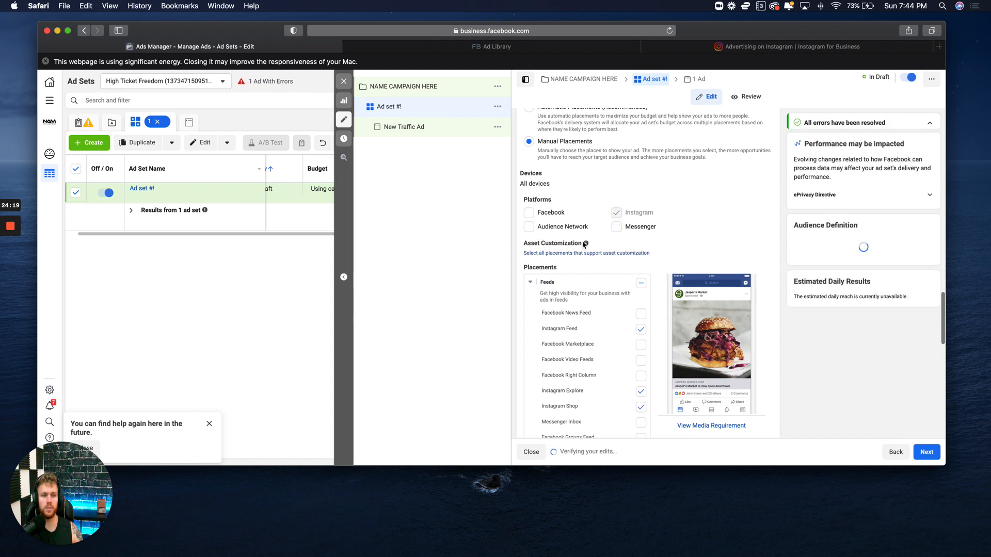
- Remove the Instagram Shop, Instagram Explore, Instagram Feed and Instagram Reels placements, leaving only Instagram Stories selected
scroll(585, 245, "down", 3)
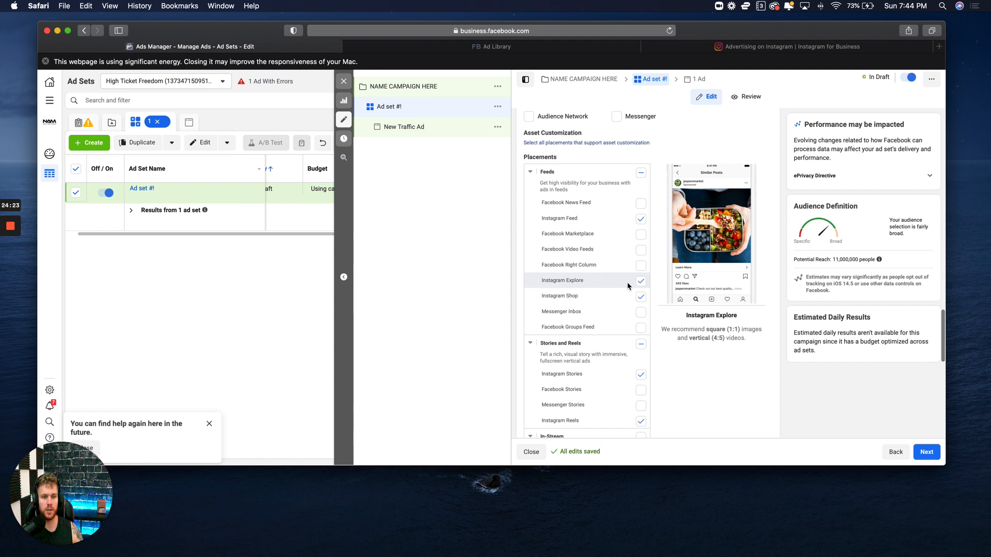
left_click(644, 304)
scroll(635, 320, "down", 3)
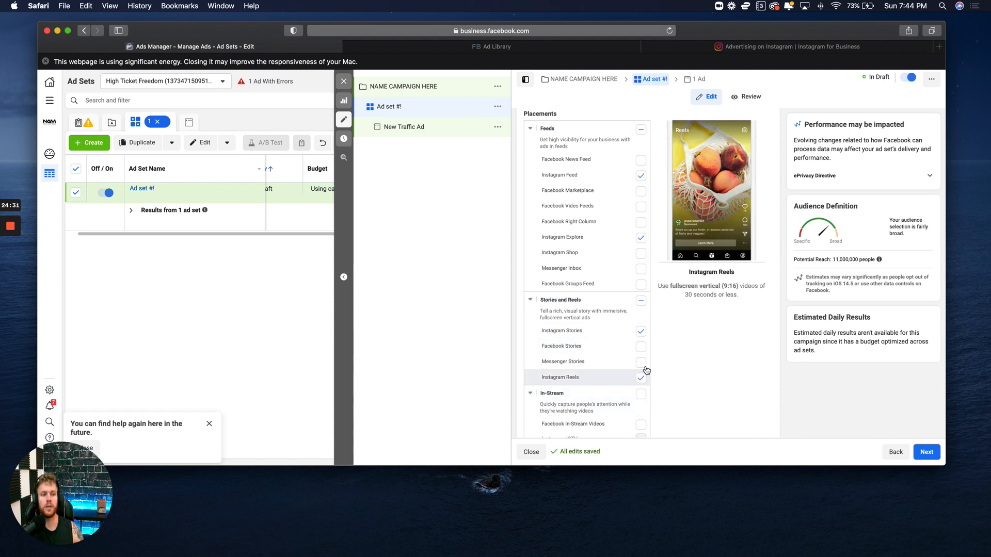
scroll(656, 363, "down", 3)
scroll(656, 362, "up", 3)
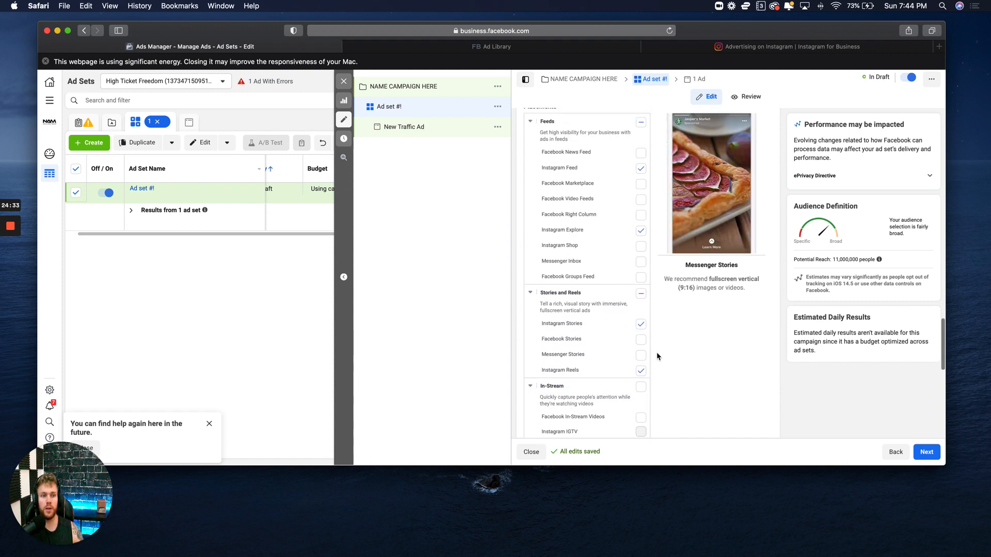
scroll(657, 356, "up", 1)
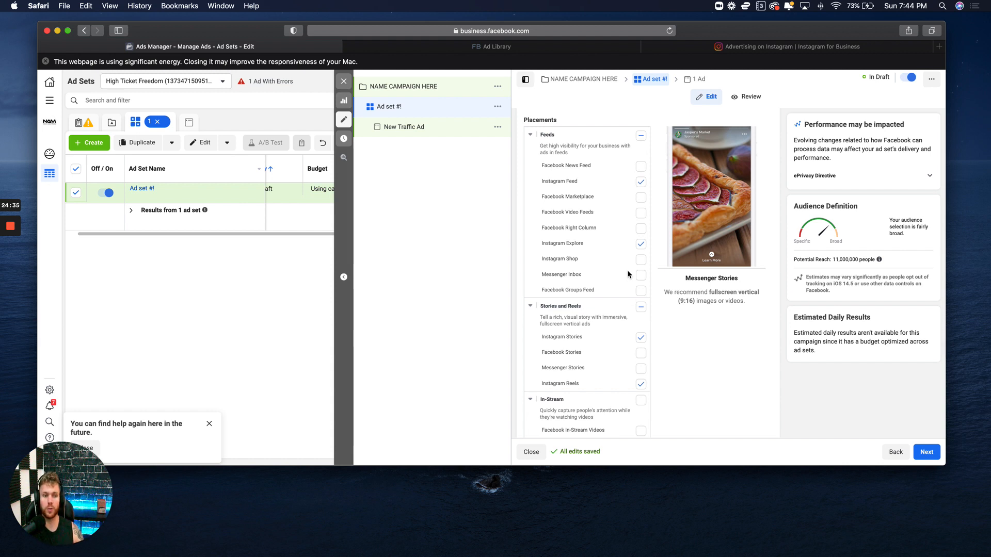
left_click(642, 240)
left_click(642, 175)
scroll(629, 257, "down", 2)
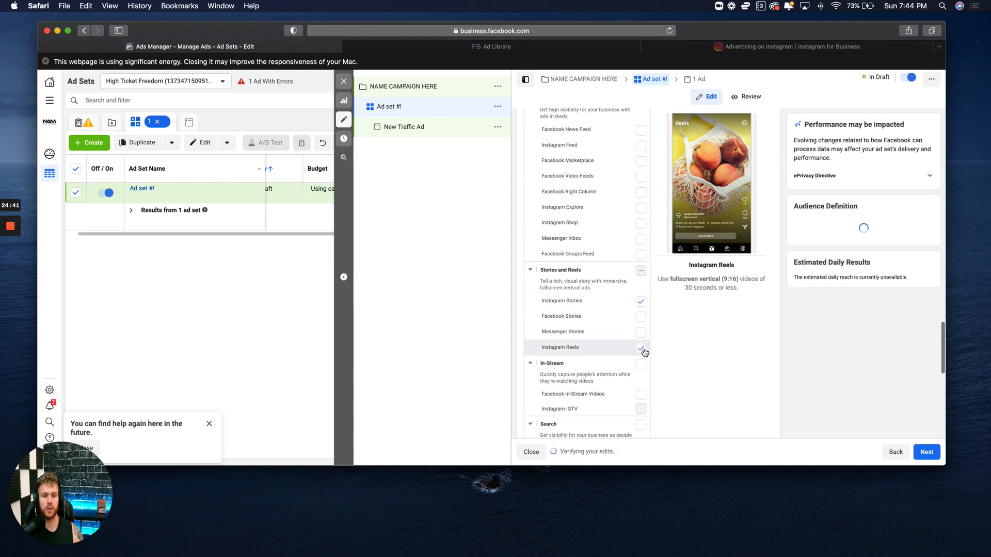
left_click(641, 349)
scroll(645, 336, "down", 4)
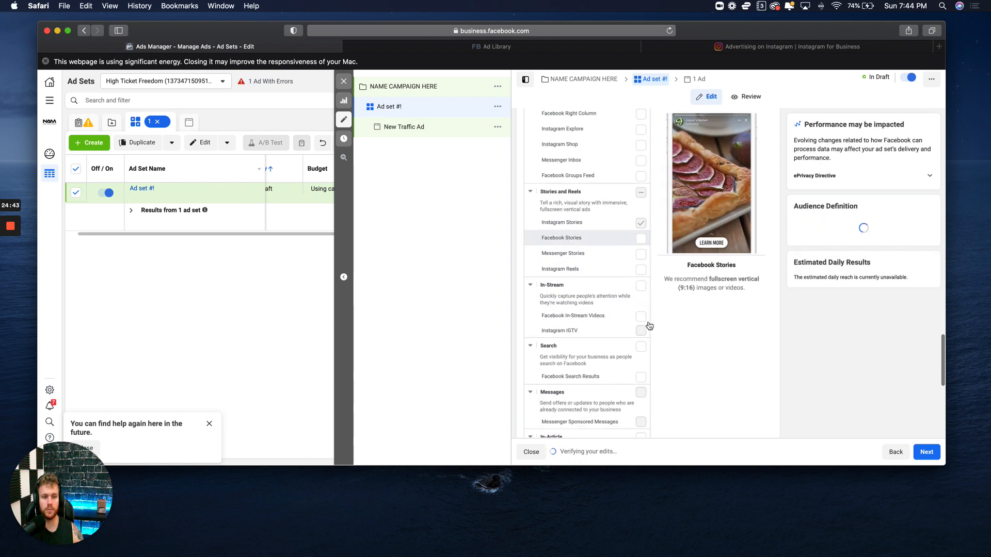
scroll(647, 324, "down", 10)
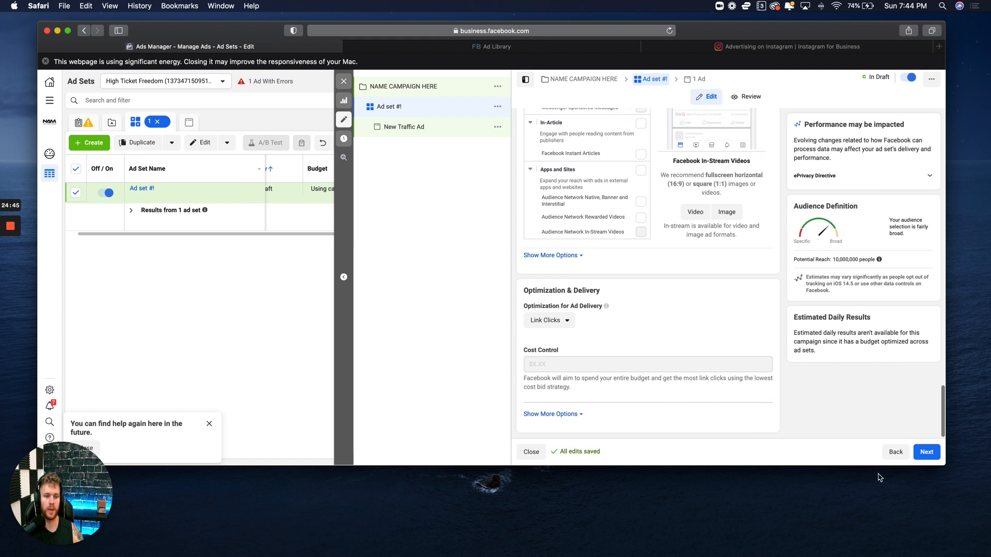
- Proceed to New Traffic Ad and choose Use selected Page as its Instagram account
left_click(922, 454)
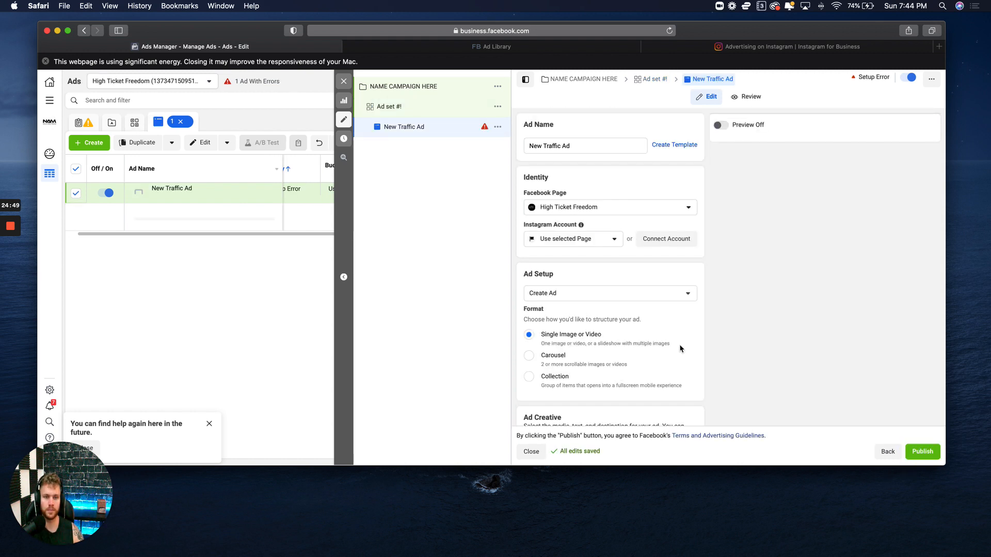
left_click(597, 245)
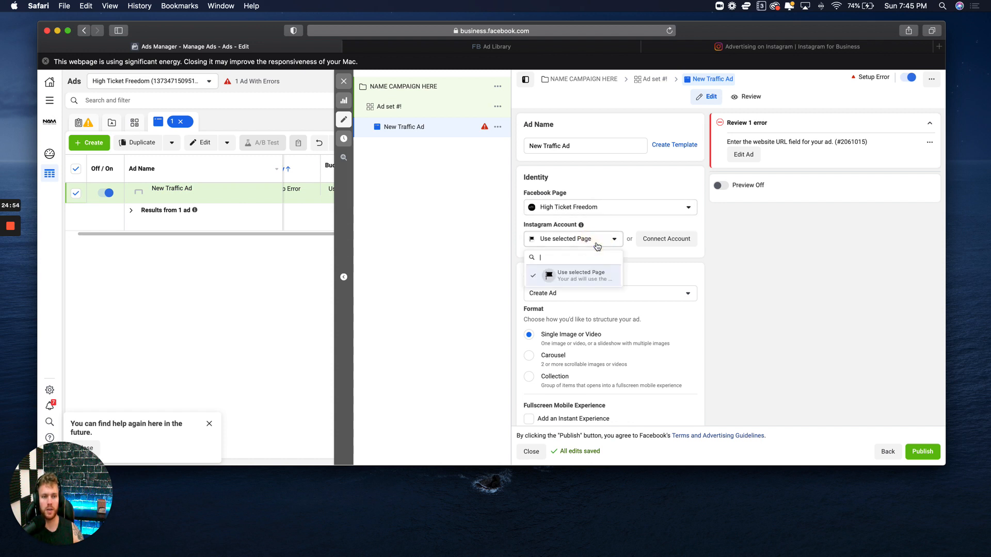
left_click(636, 224)
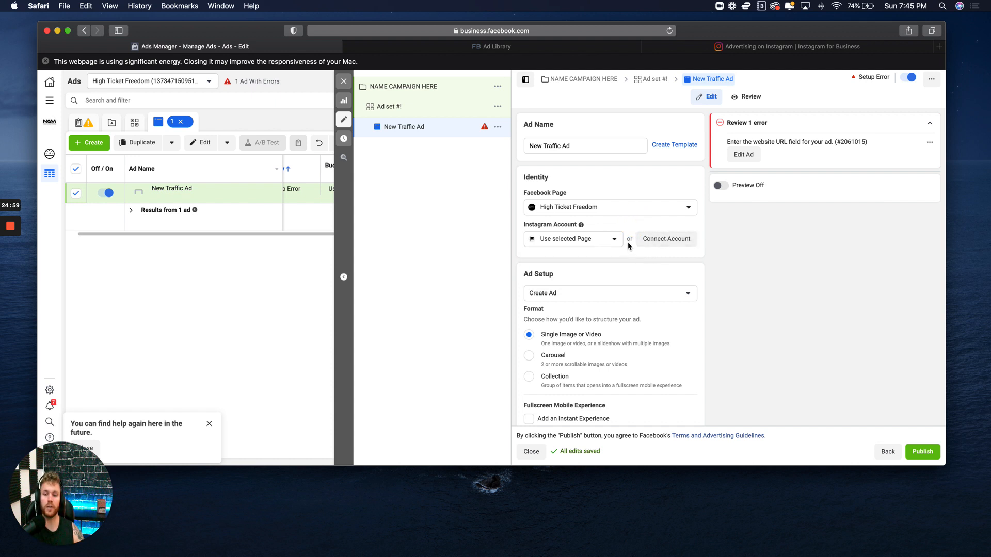
left_click(610, 244)
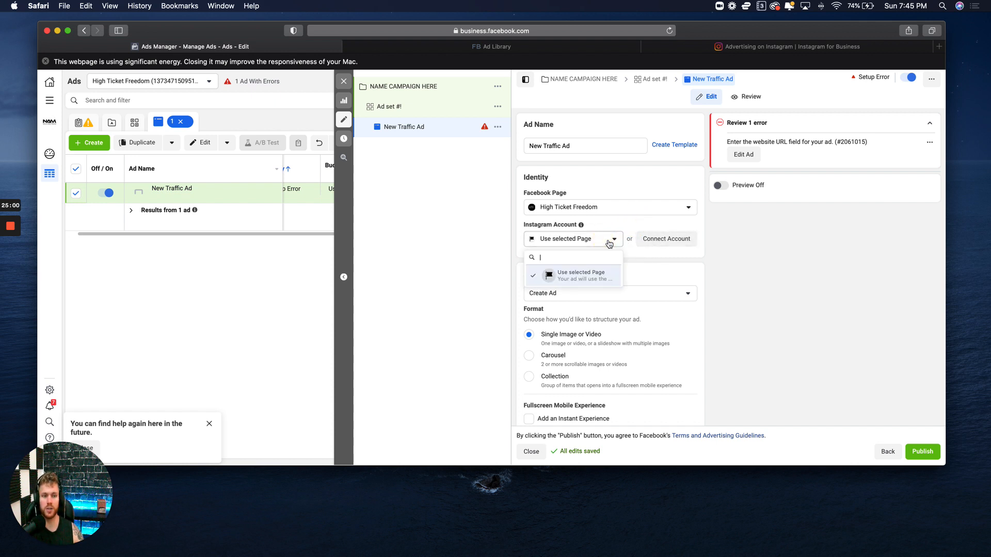
left_click(582, 275)
scroll(601, 247, "down", 3)
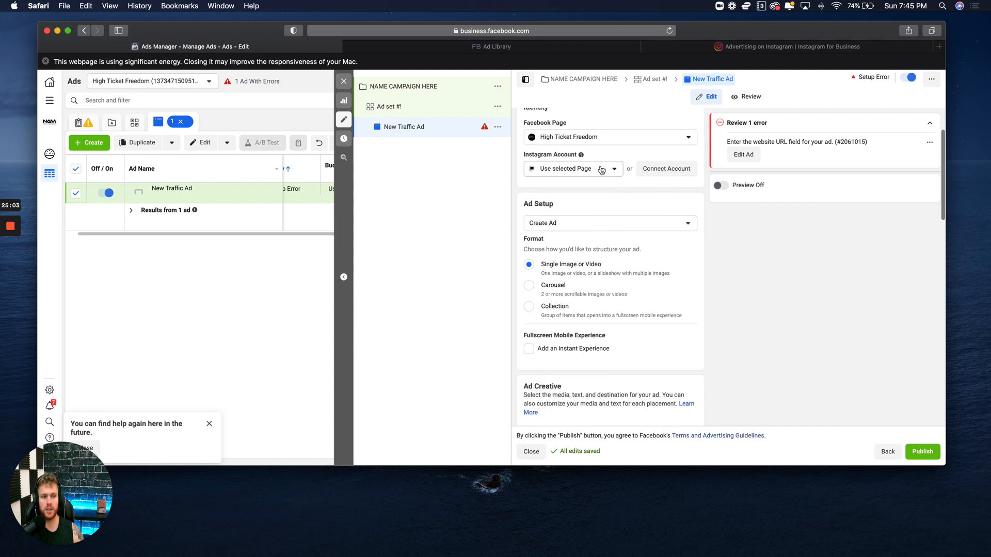
scroll(636, 227, "up", 1)
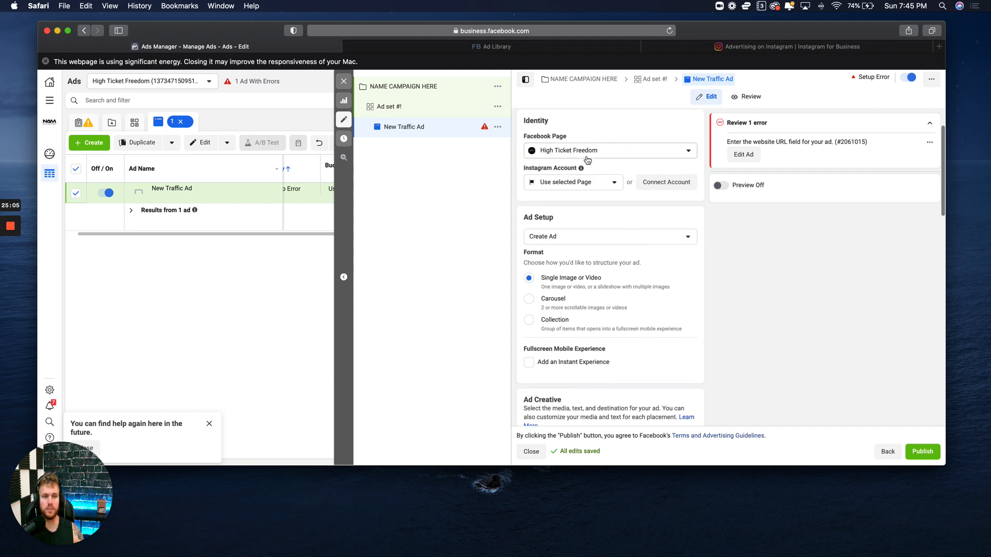
scroll(694, 197, "down", 4)
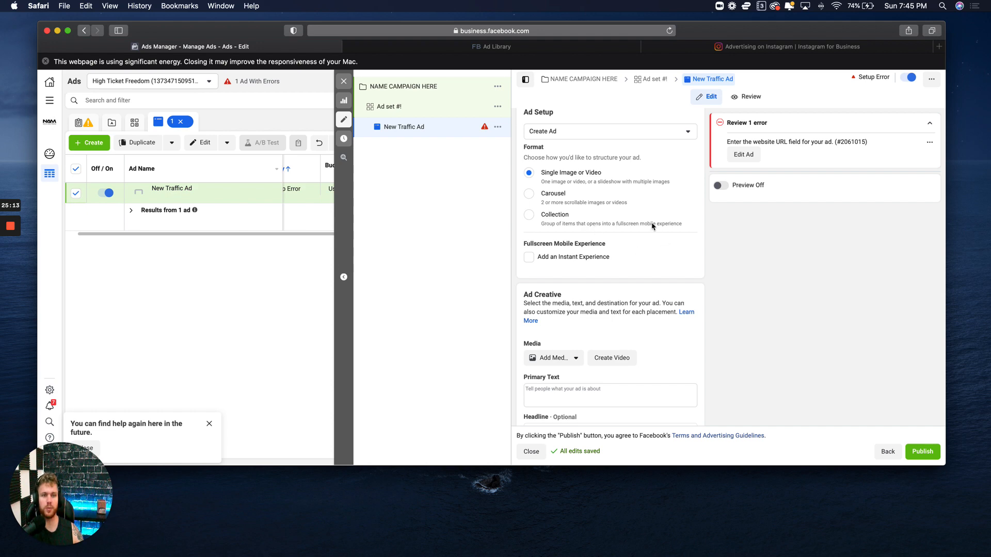
key("ctrl+Up")
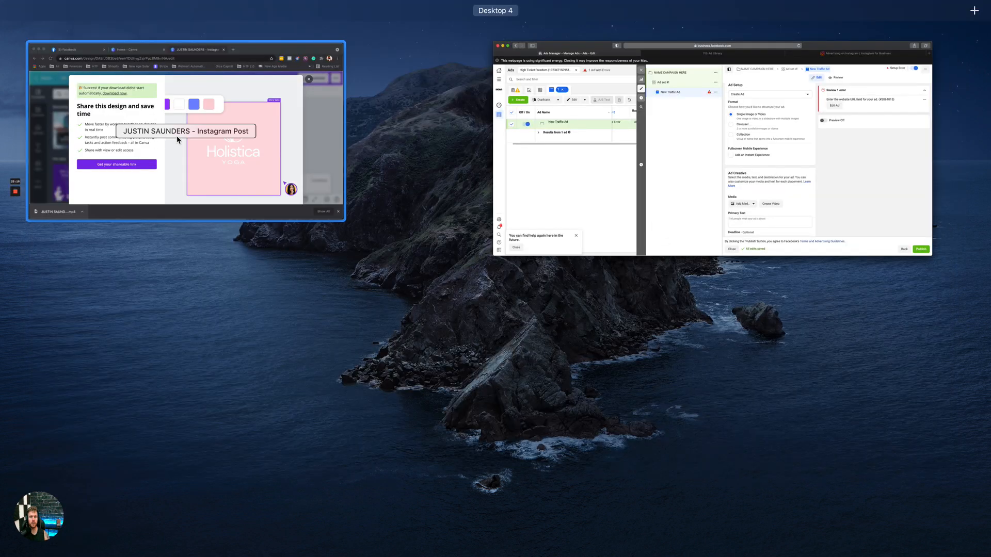
left_click(529, 142)
scroll(549, 219, "down", 4)
scroll(555, 221, "up", 5)
- Add the account video Joseph.MOV as the ad's media, keeping the Original crop for Stories
scroll(555, 222, "down", 3)
left_click(566, 282)
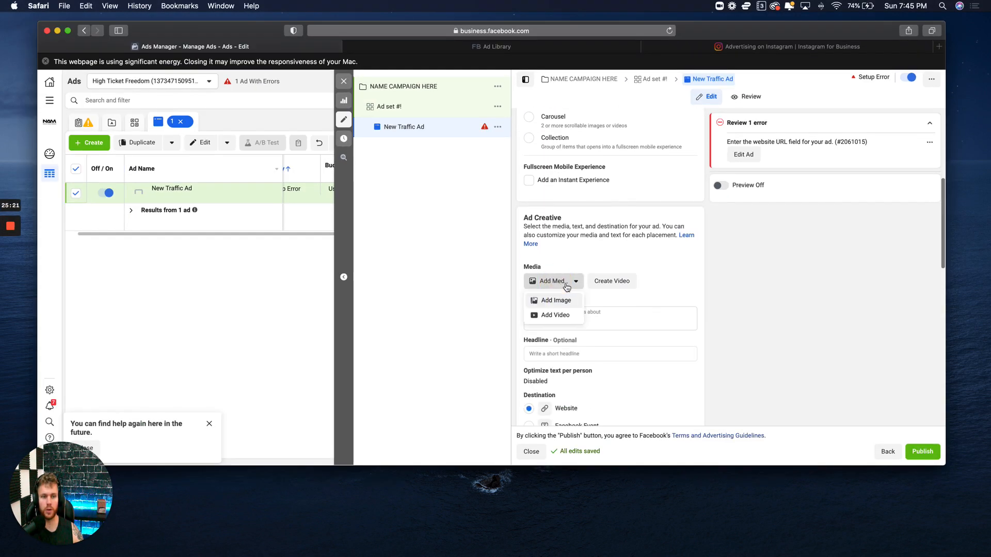
left_click(561, 320)
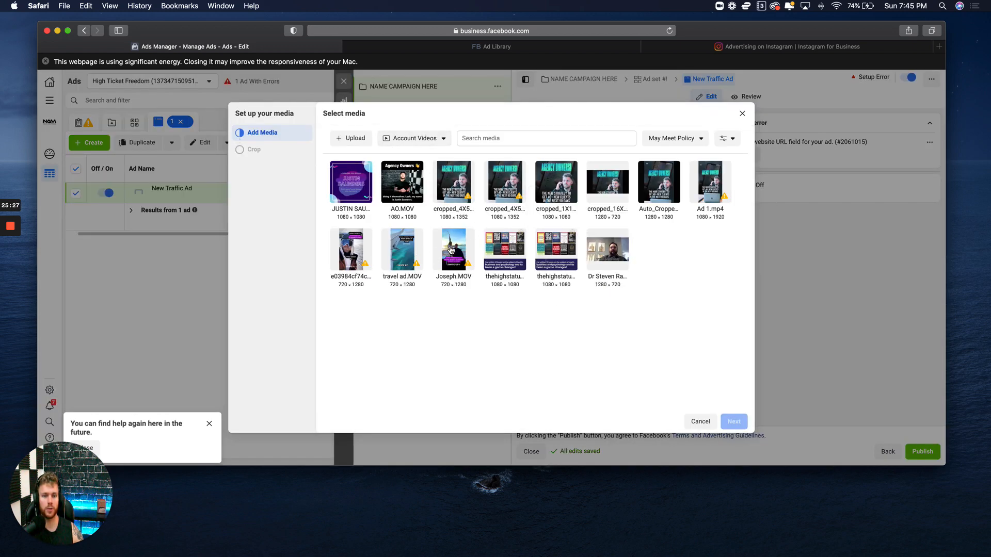
left_click(450, 249)
left_click(734, 422)
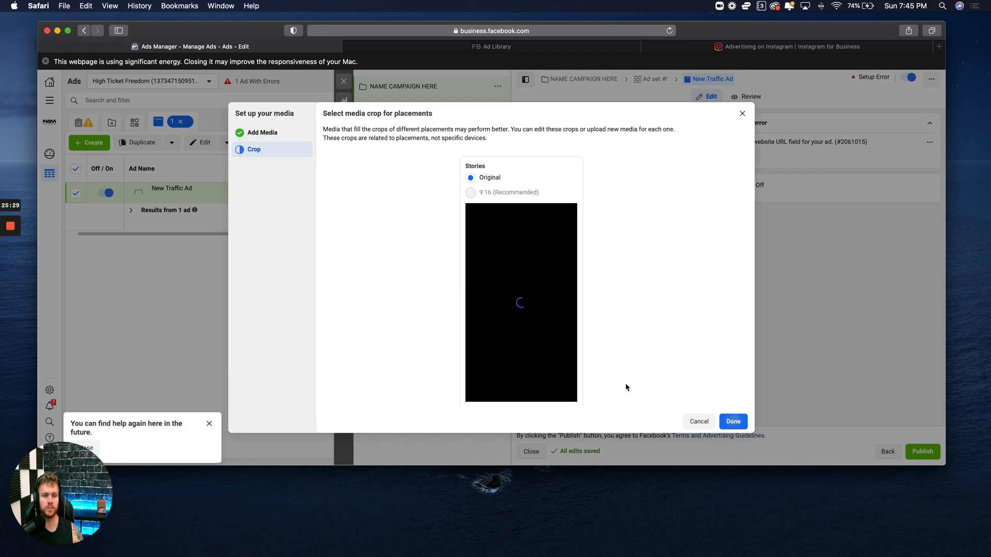
left_click(745, 427)
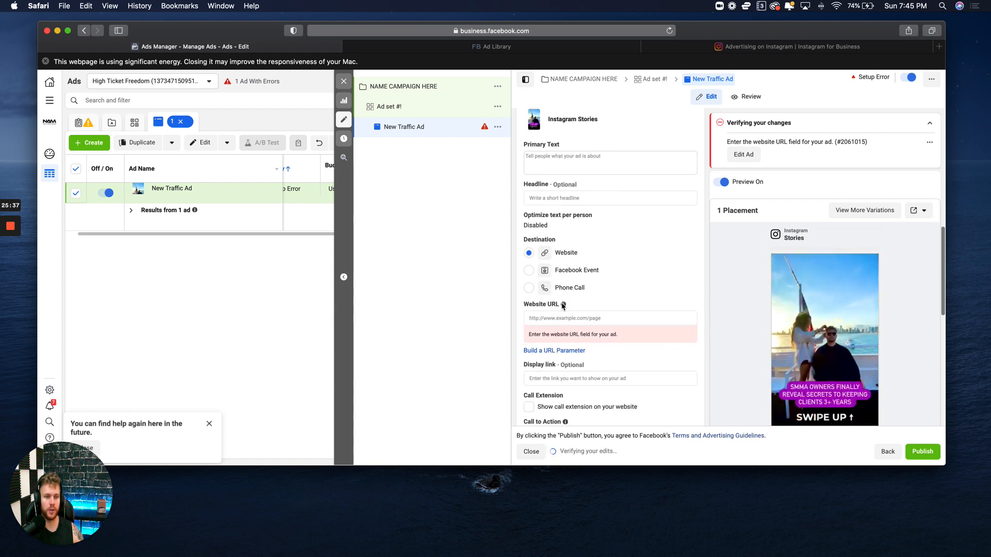
left_click(604, 318)
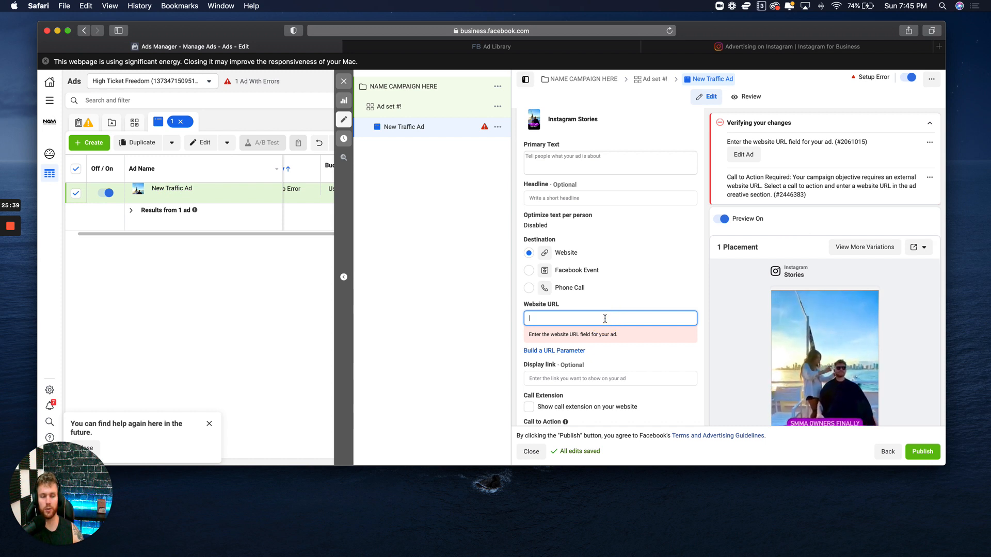
type("www.prospectingninjas.com")
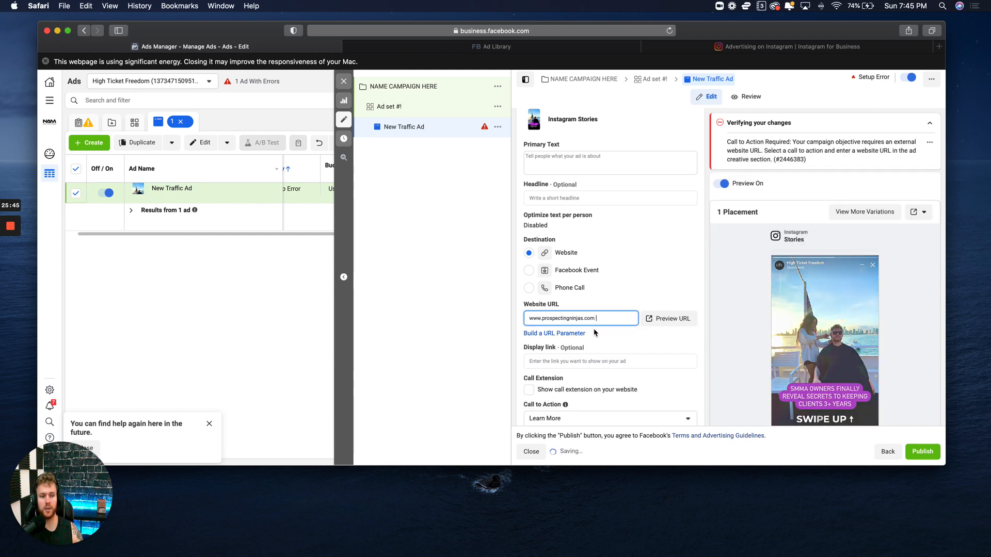
key("Tab")
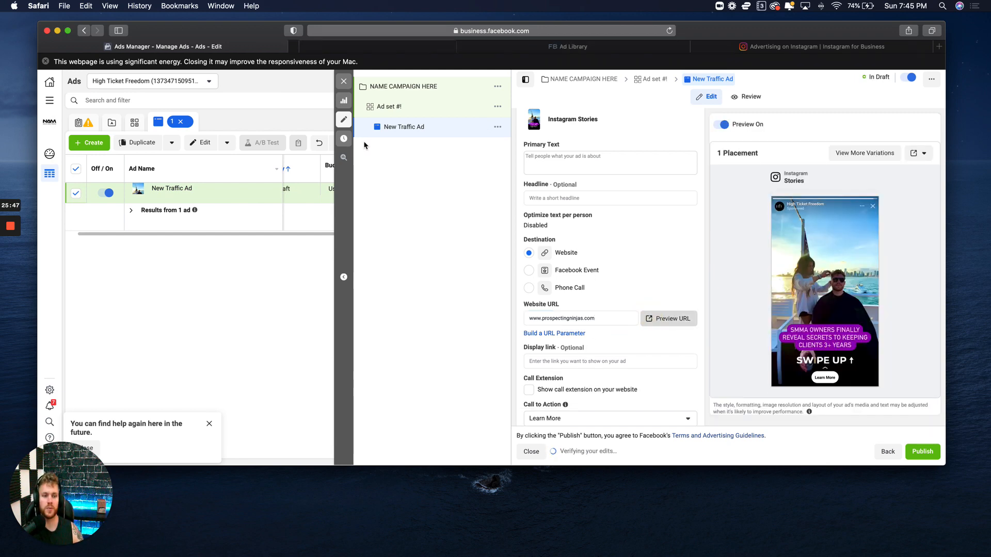
key("Return")
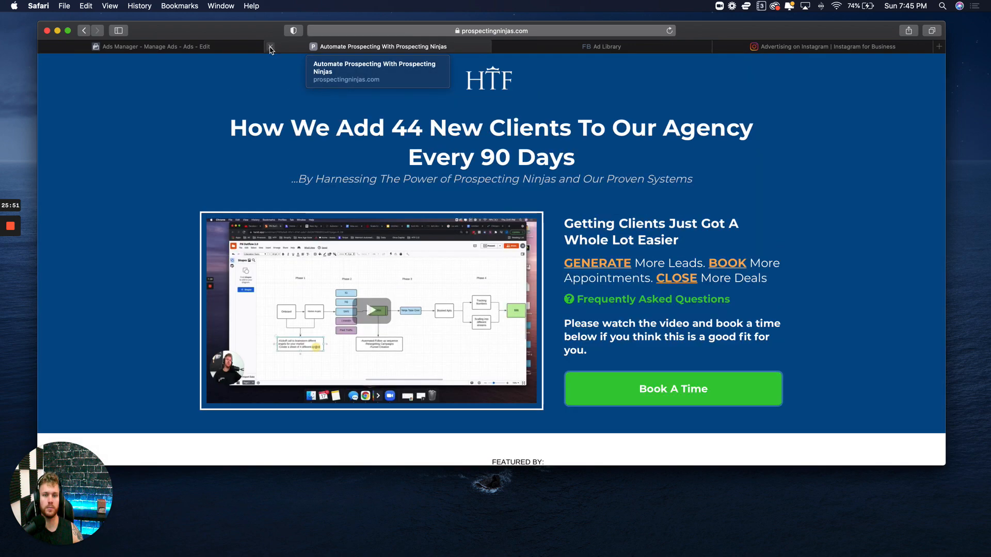
left_click(270, 50)
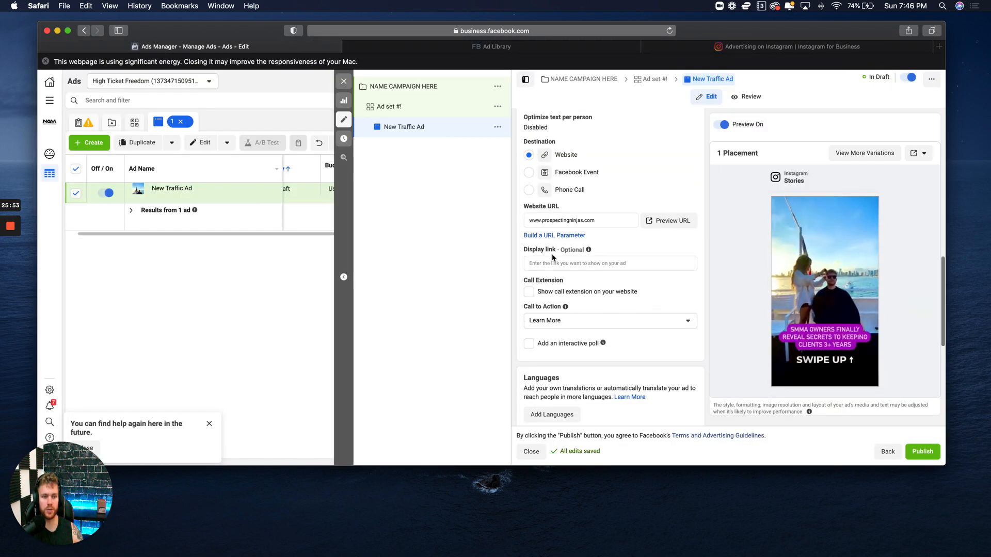
- Review the ad's call to action, languages and tracking settings
scroll(575, 284, "down", 2)
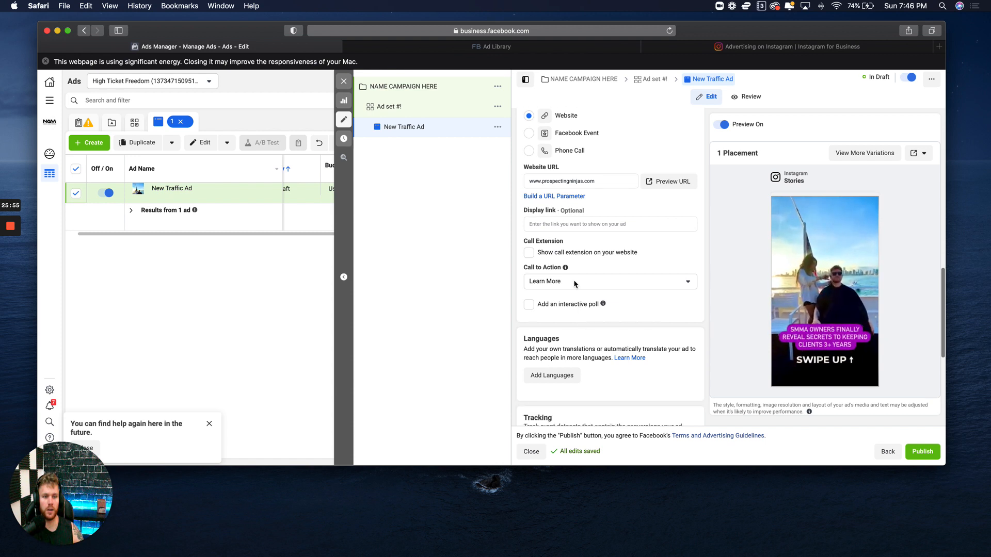
scroll(738, 335, "down", 1)
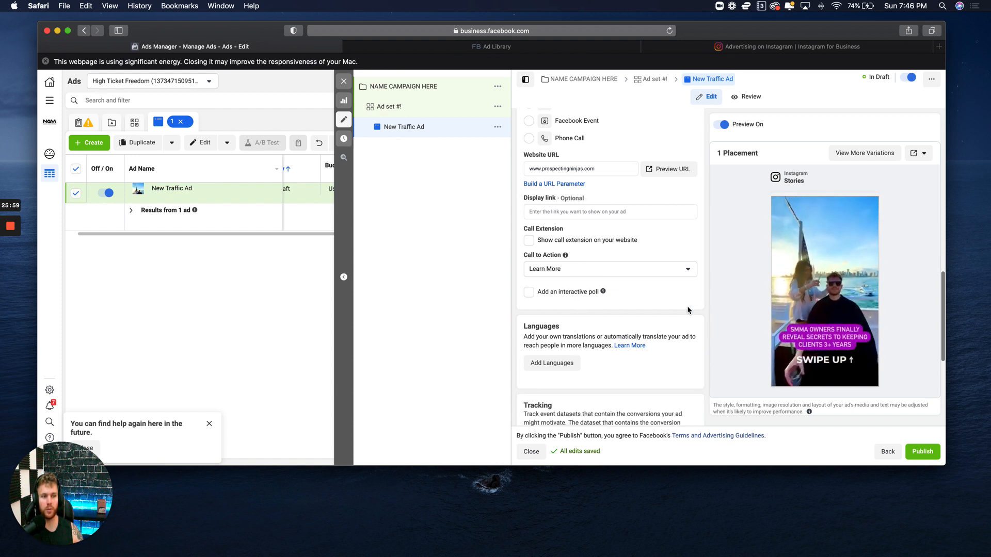
scroll(691, 310, "down", 5)
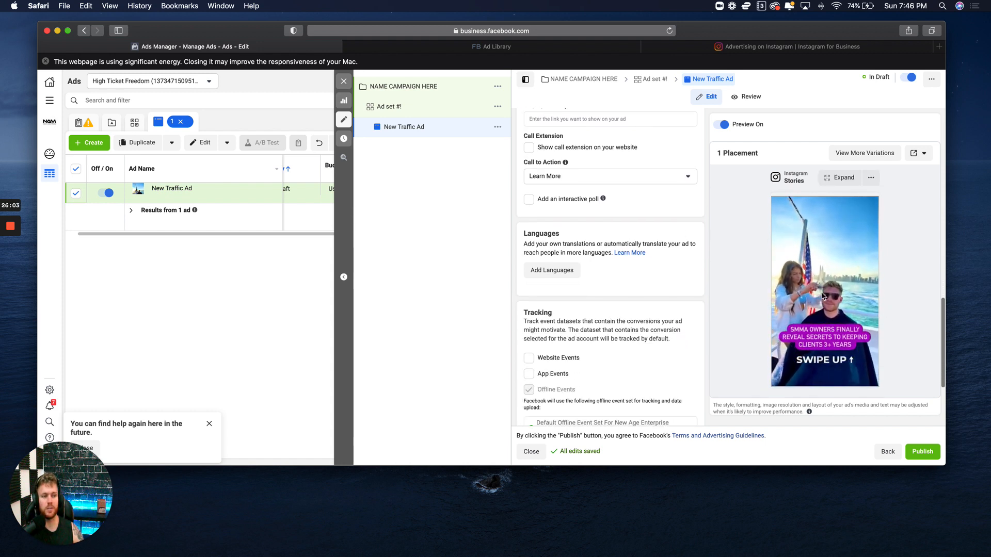
- Review the traffic ad's tracking section, including its offline event set, URL parameters and view tags
scroll(633, 297, "down", 5)
scroll(632, 297, "down", 3)
scroll(621, 285, "up", 3)
scroll(621, 285, "up", 3)
scroll(614, 285, "down", 5)
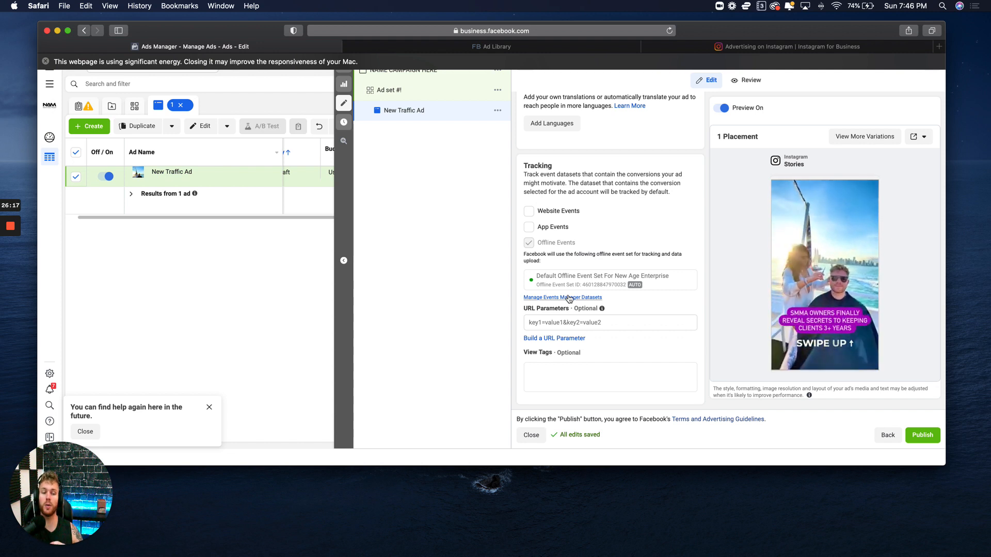
scroll(420, 147, "up", 2)
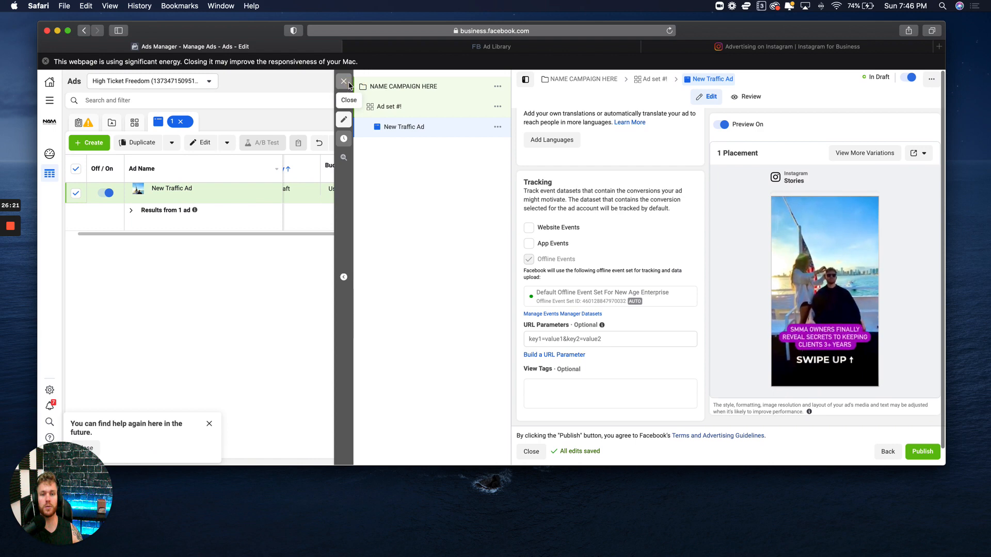
- Close the traffic ad's editor and delete the draft campaign NAME CAMPAIGN HERE
left_click(344, 81)
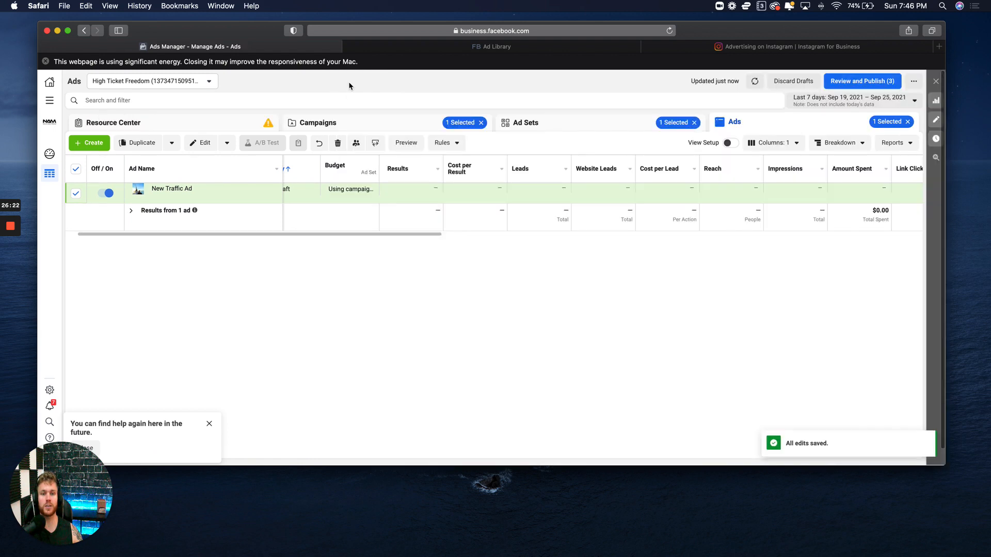
left_click(349, 126)
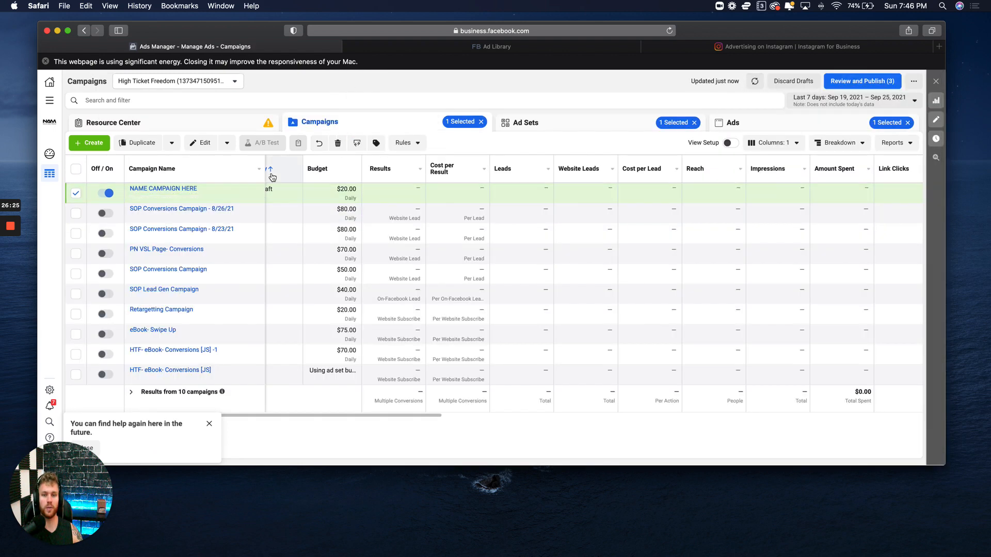
left_click(337, 146)
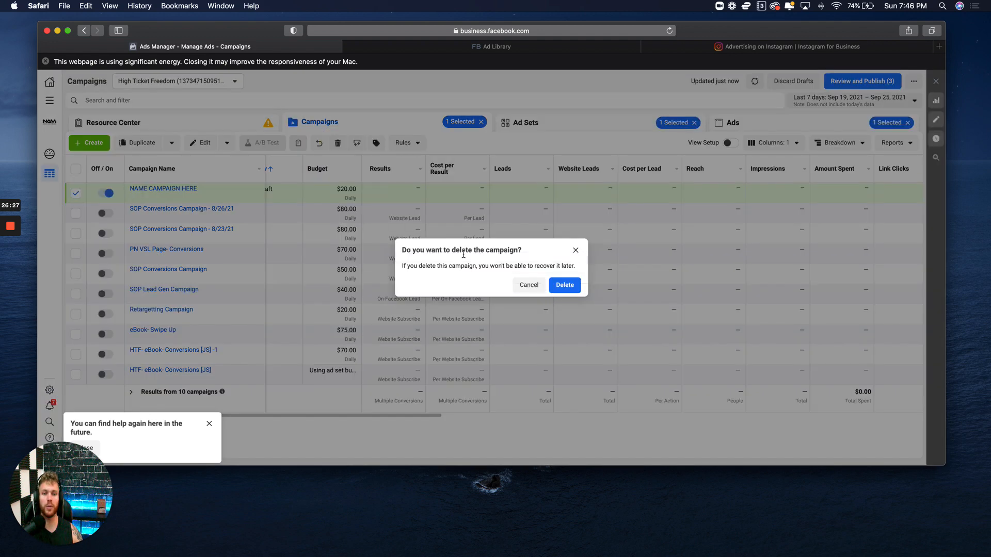
left_click(558, 284)
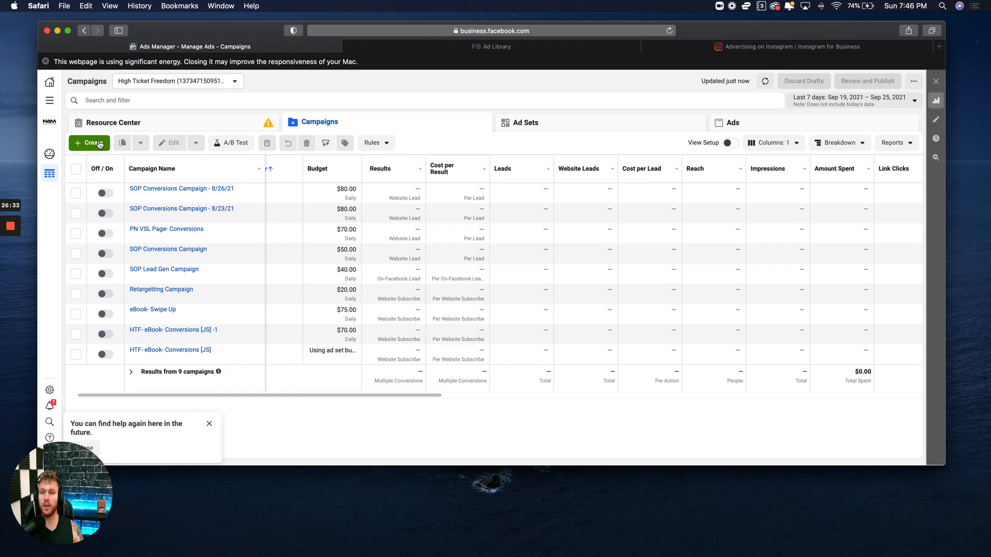
- Create a new auction campaign with the Lead generation objective
left_click(99, 144)
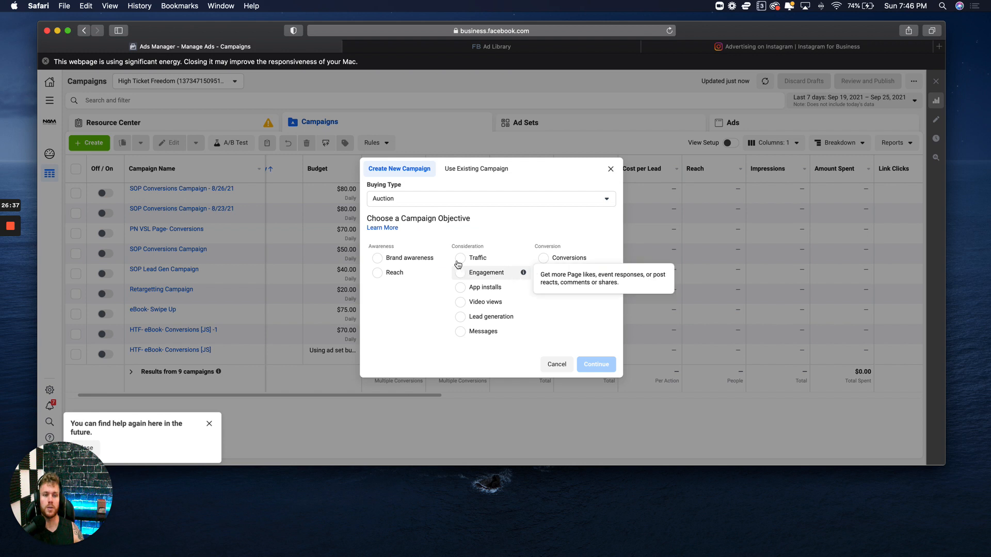
left_click(465, 322)
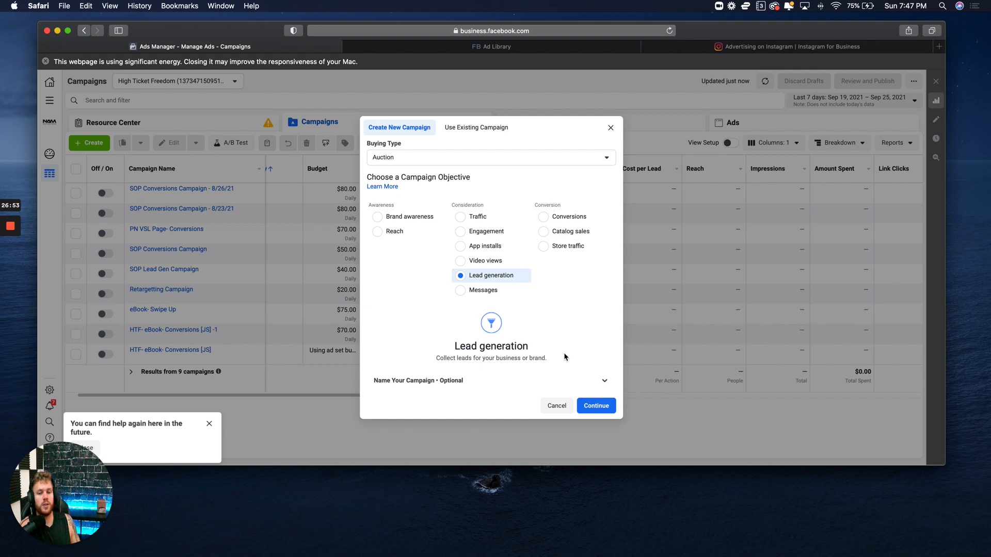
left_click(587, 406)
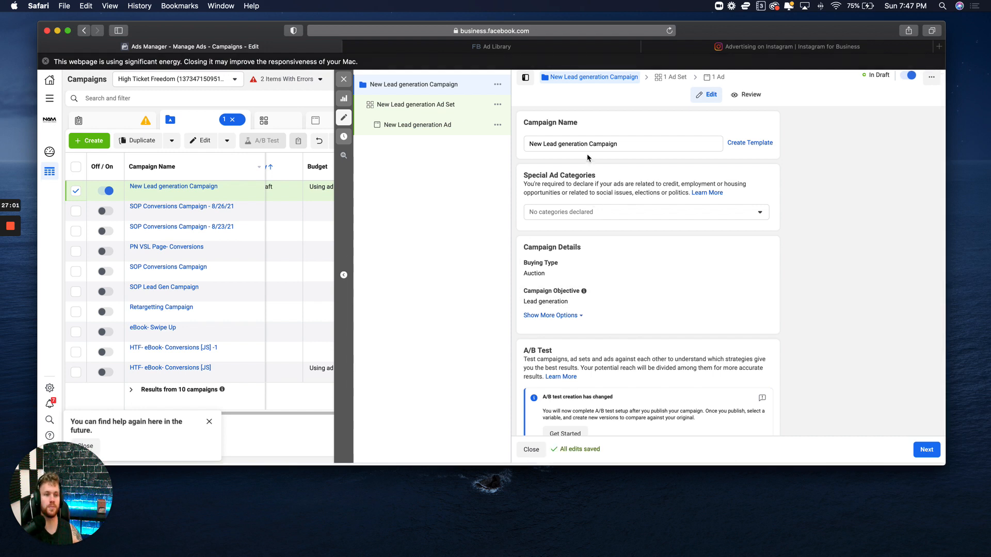
- Turn on Campaign Budget Optimization for New Lead generation Campaign
scroll(588, 146, "down", 1)
scroll(588, 155, "down", 7)
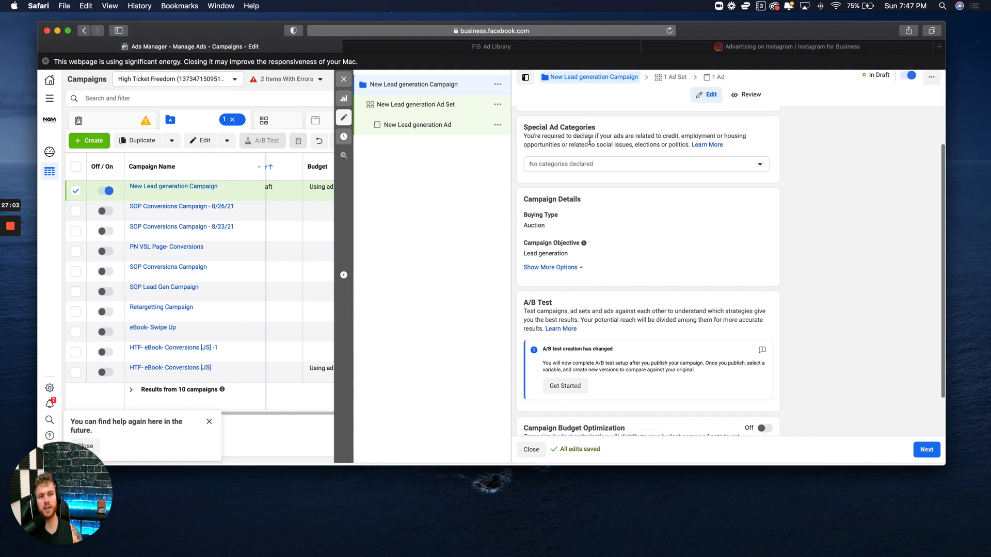
left_click(765, 367)
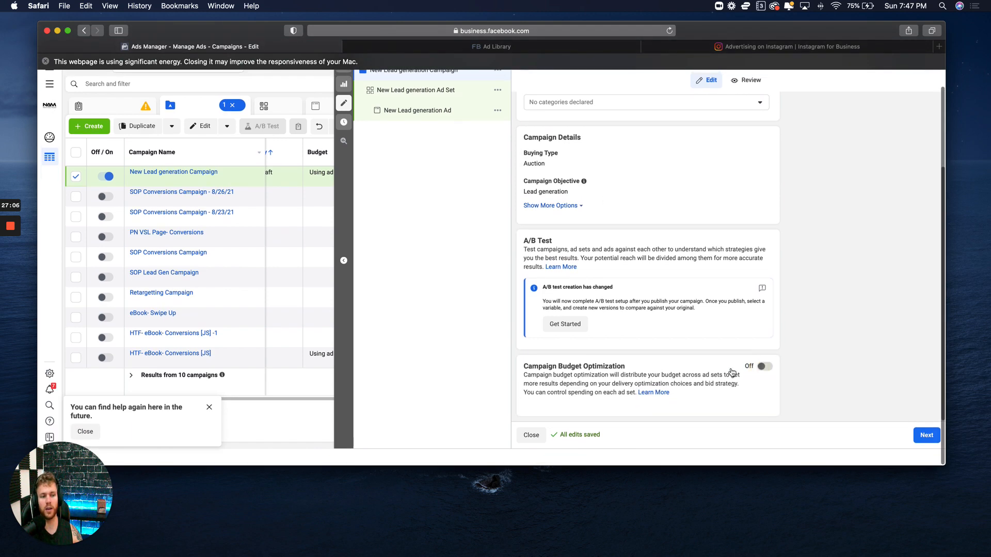
- Open New Lead generation Ad Set and review its lead method, Facebook Page, dynamic creative, schedule and audience settings
left_click(371, 90)
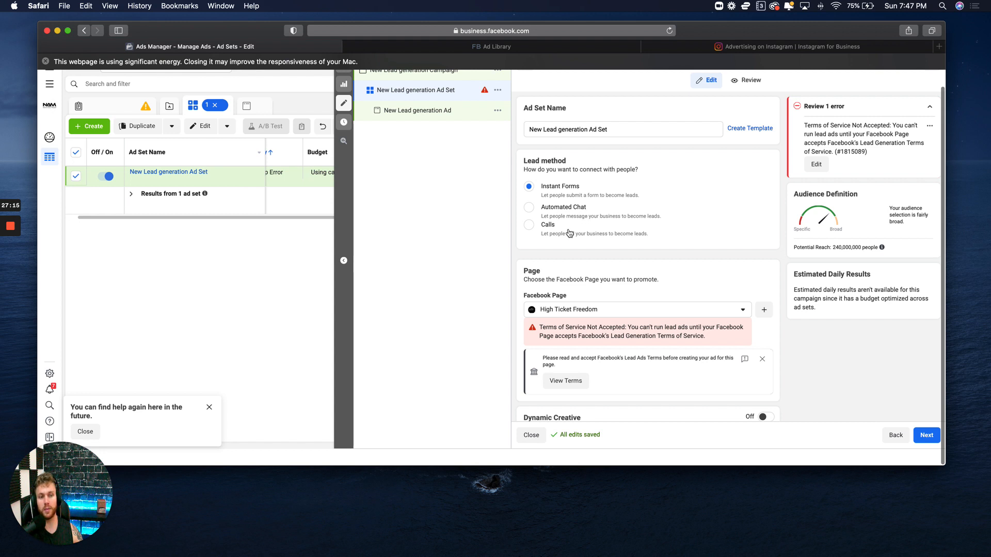
scroll(579, 204, "down", 4)
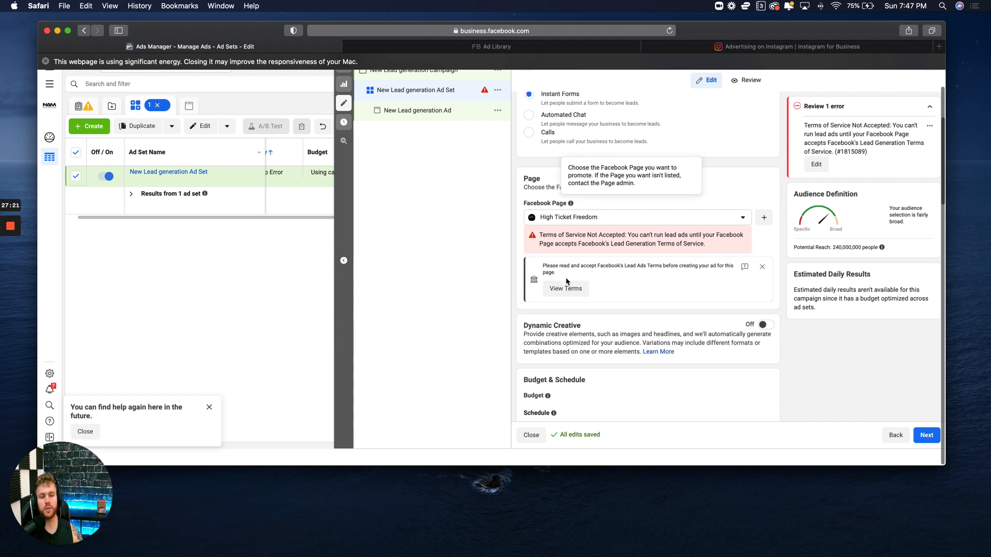
scroll(574, 225, "down", 5)
scroll(645, 196, "down", 2)
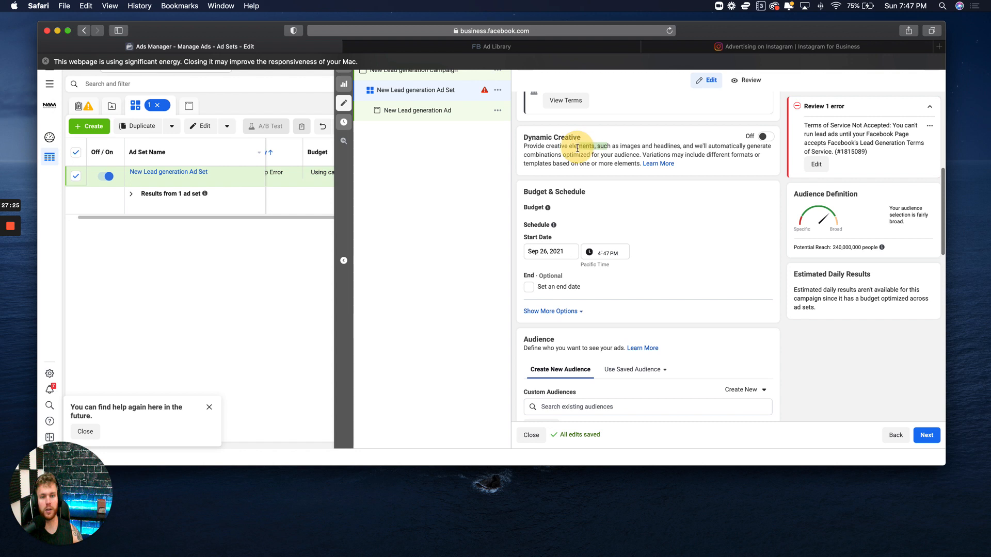
scroll(586, 161, "down", 1)
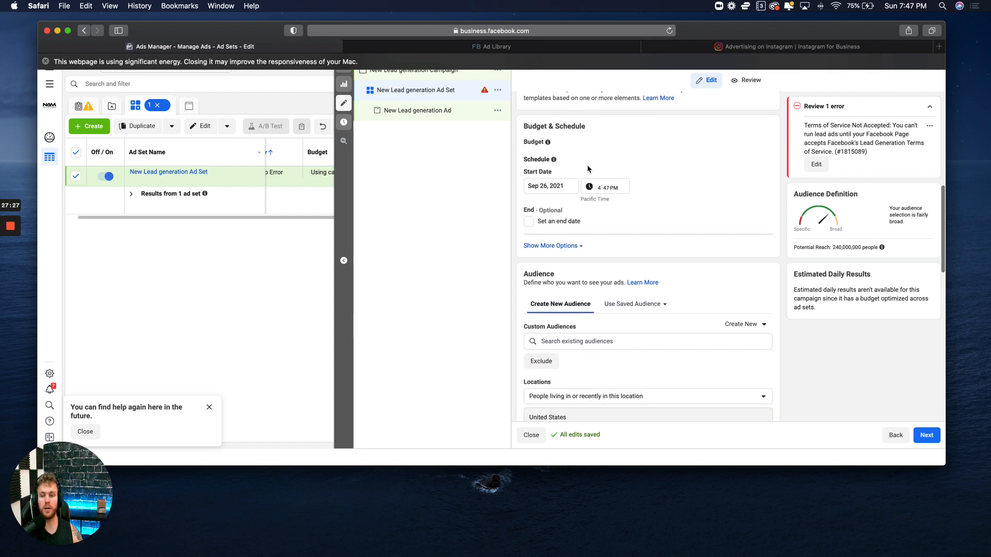
scroll(586, 163, "down", 3)
scroll(588, 171, "up", 5)
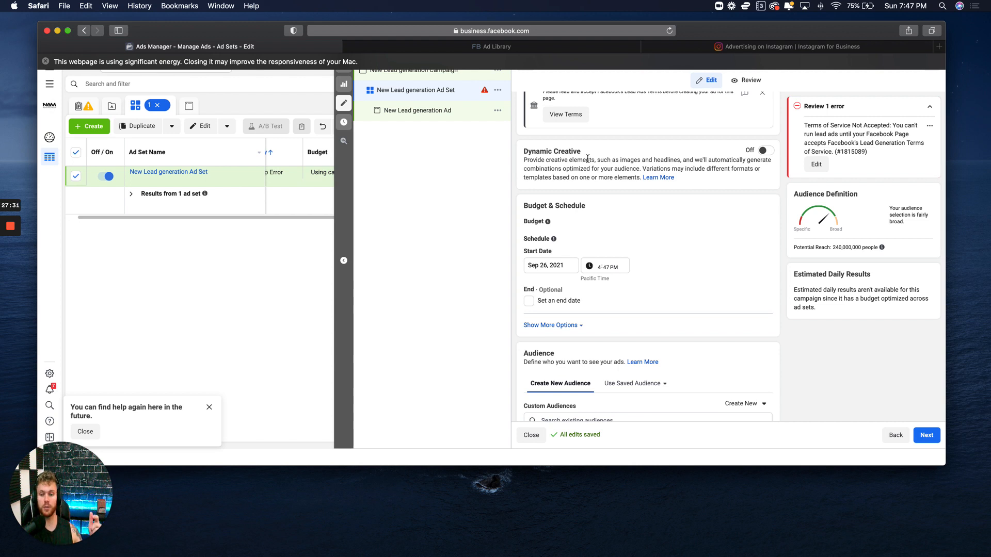
scroll(587, 158, "down", 2)
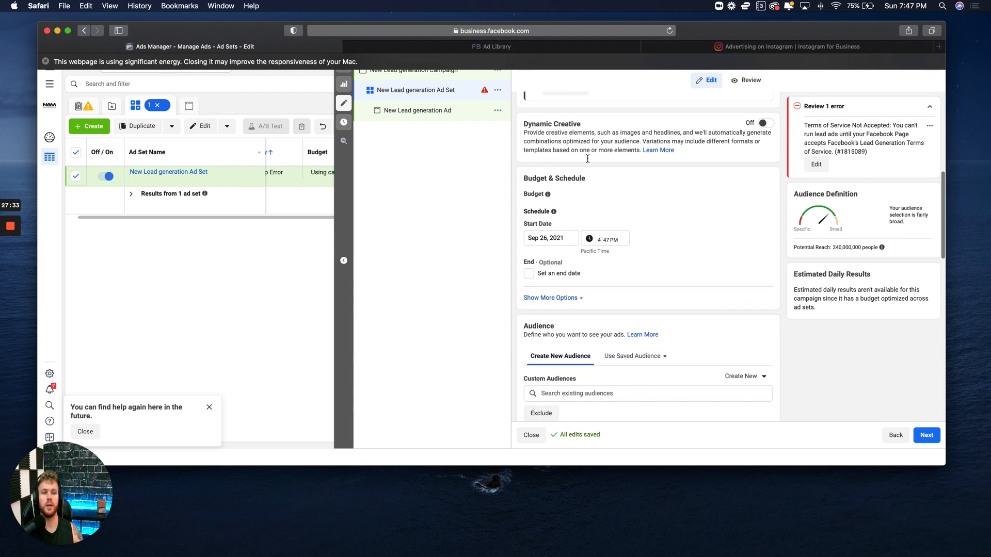
scroll(587, 158, "down", 8)
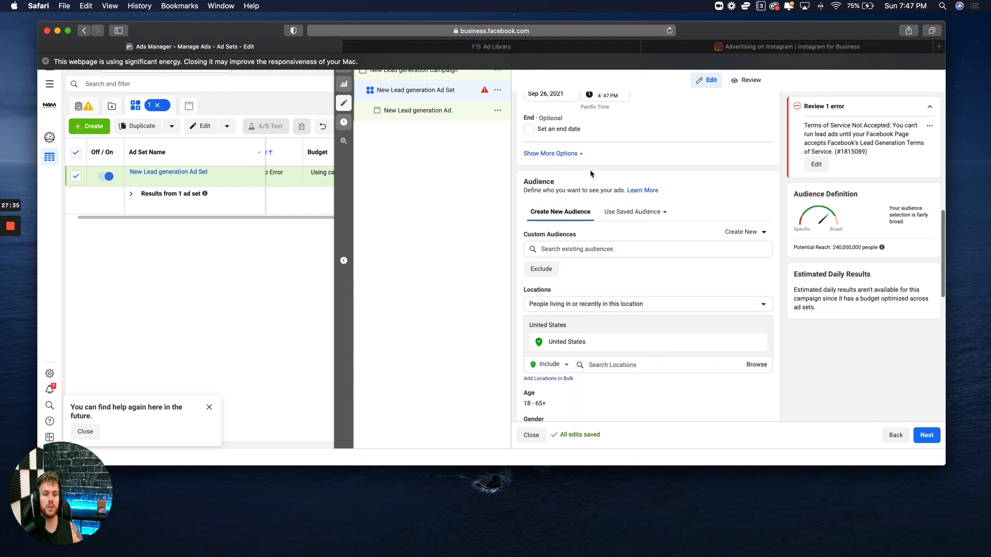
scroll(587, 216, "down", 12)
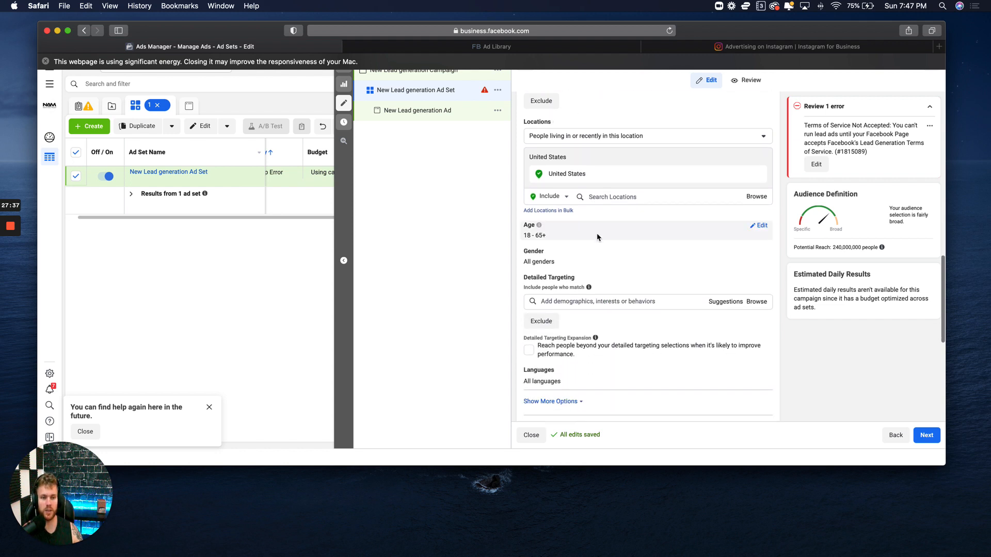
- Switch the ad set to Manual Placements and exclude Facebook and Audience Network, keeping only Instagram, and check the placement list
scroll(568, 258, "down", 2)
left_click(529, 295)
scroll(648, 296, "down", 2)
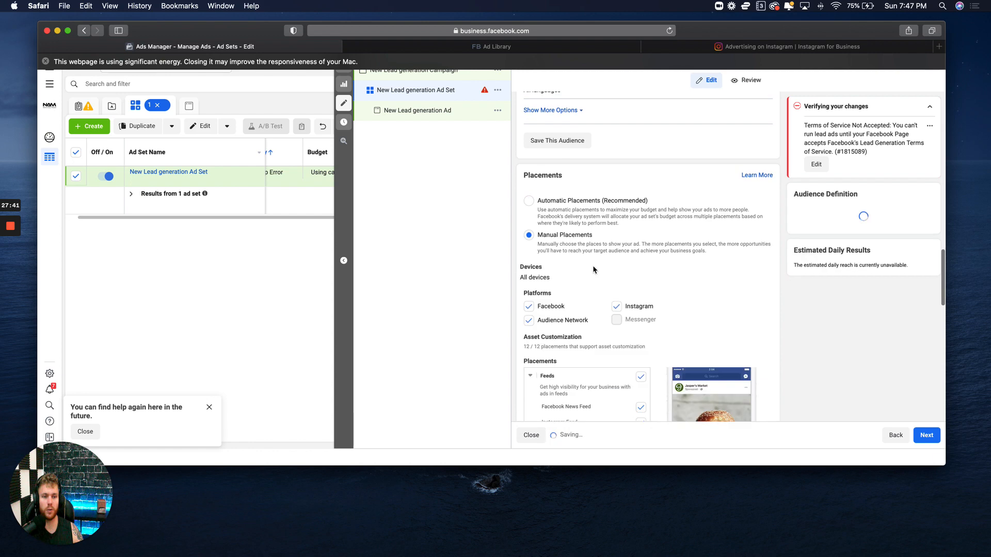
scroll(593, 270, "down", 3)
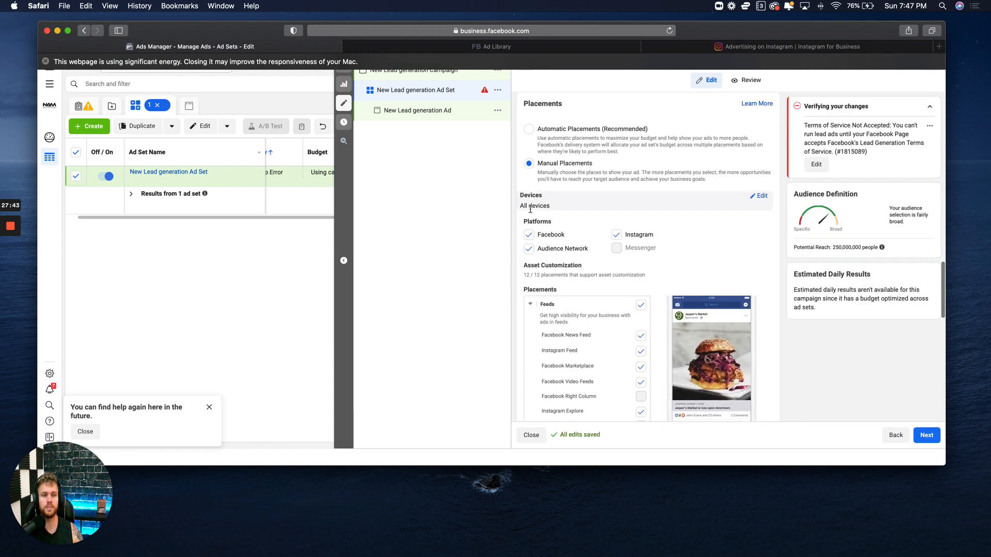
left_click(528, 234)
left_click(528, 248)
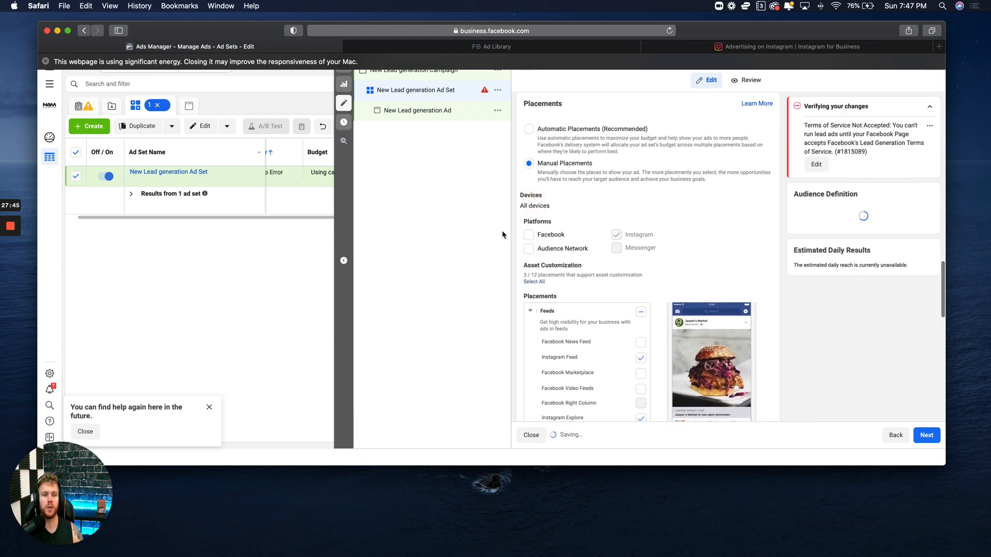
scroll(598, 232, "down", 3)
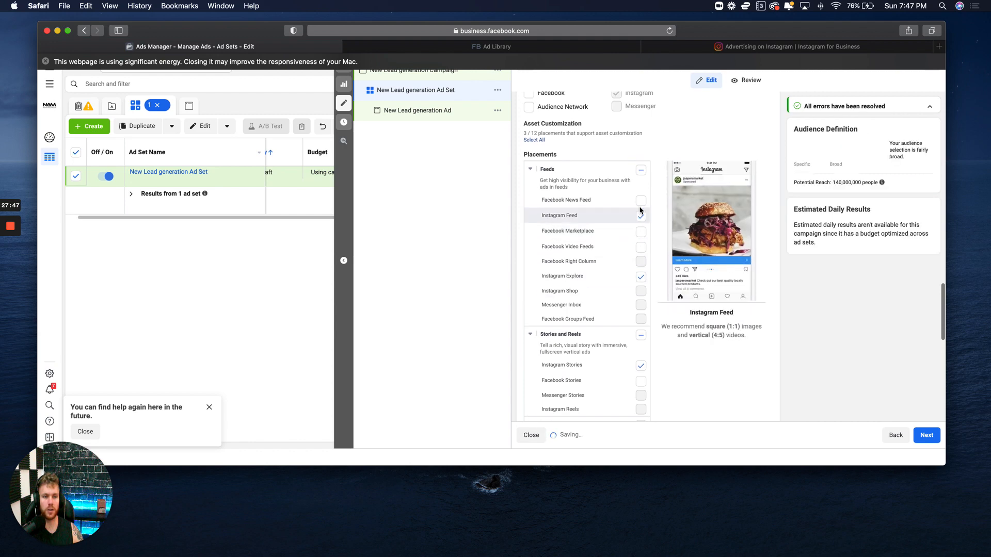
scroll(642, 303, "down", 10)
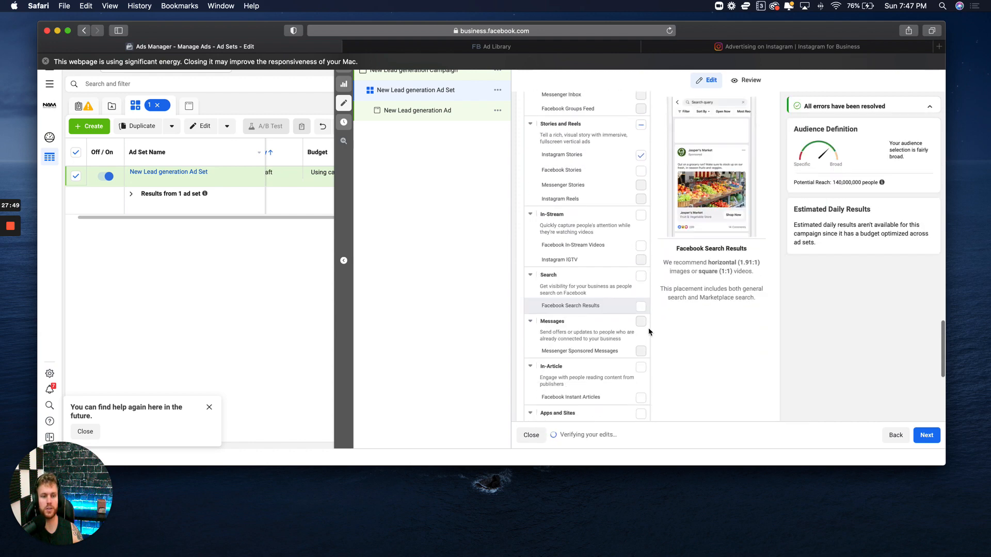
- Open New Lead generation Ad and enter the primary text "text here..." and the headline "headline here..."
left_click(448, 111)
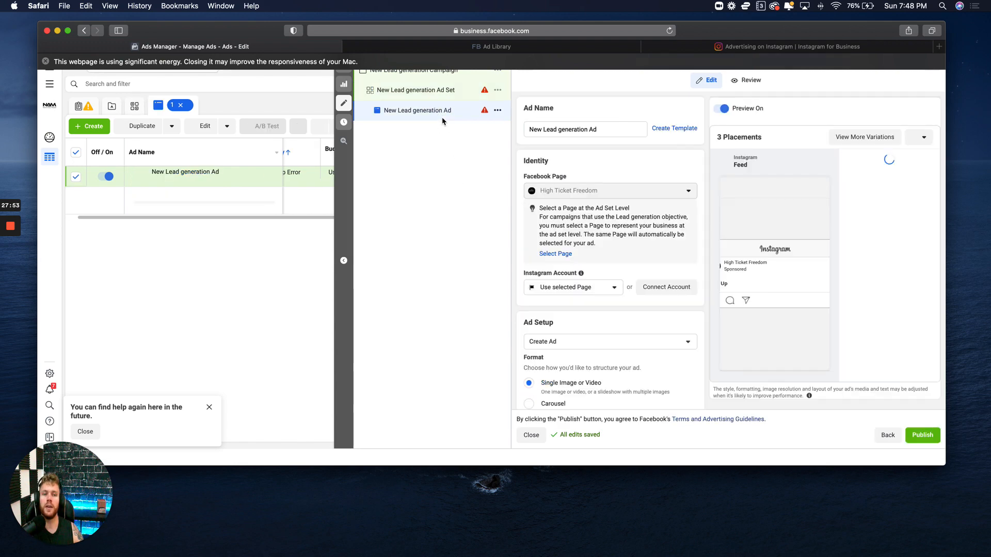
scroll(602, 276, "down", 5)
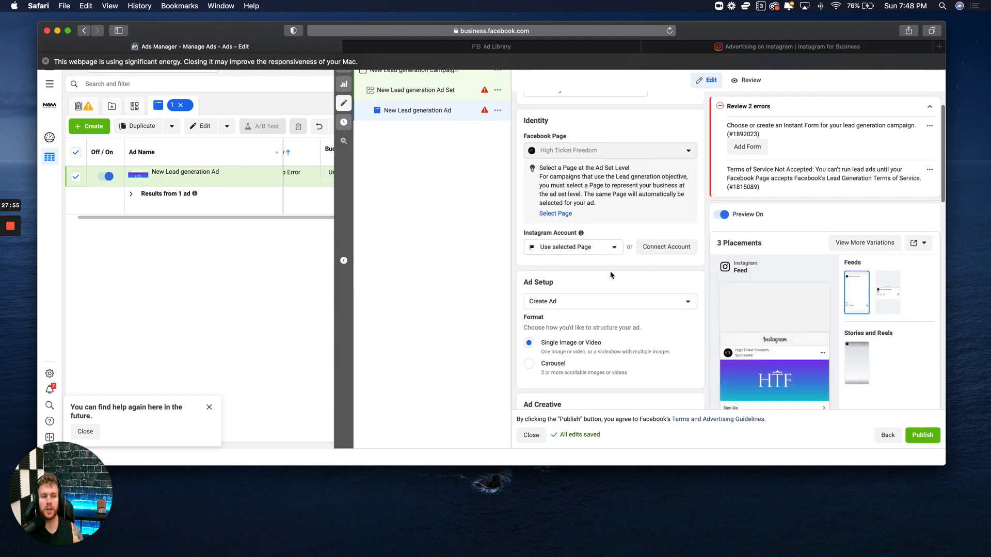
scroll(612, 274, "down", 4)
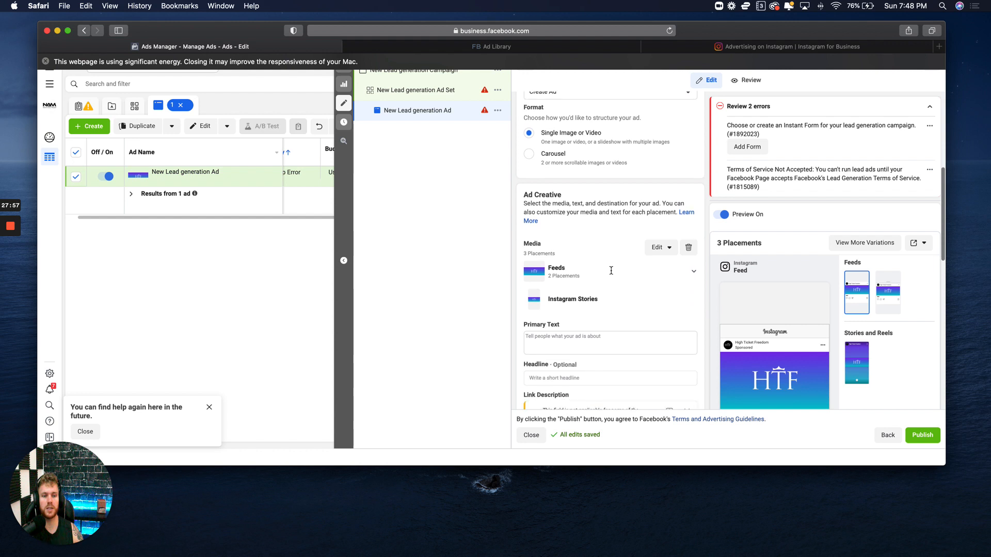
left_click(560, 283)
type("tes")
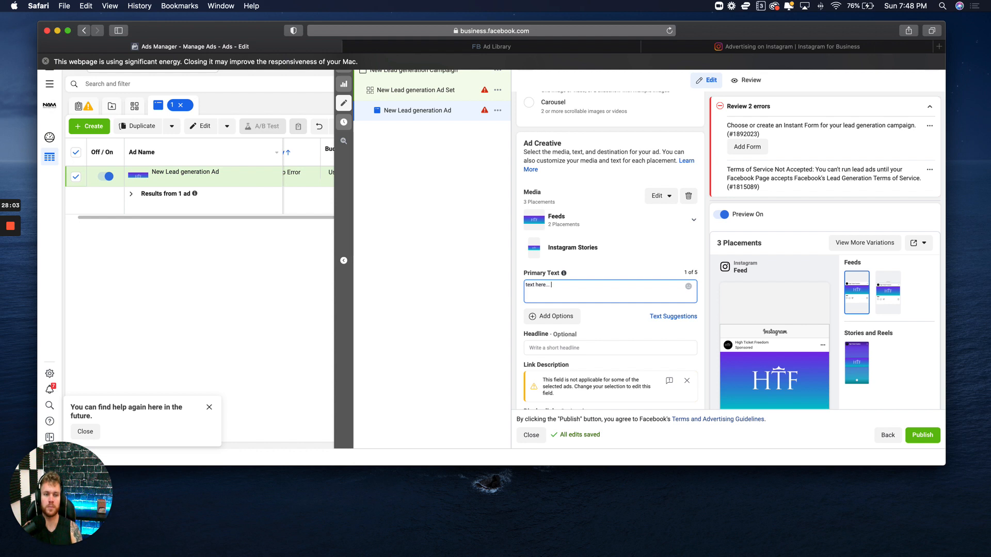
scroll(588, 258, "down", 3)
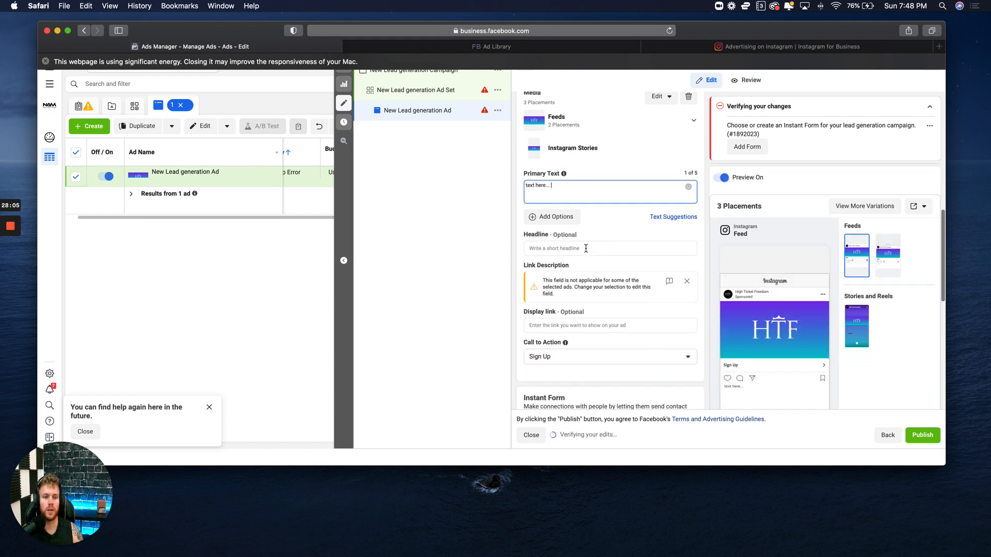
left_click(586, 249)
type("headline here...")
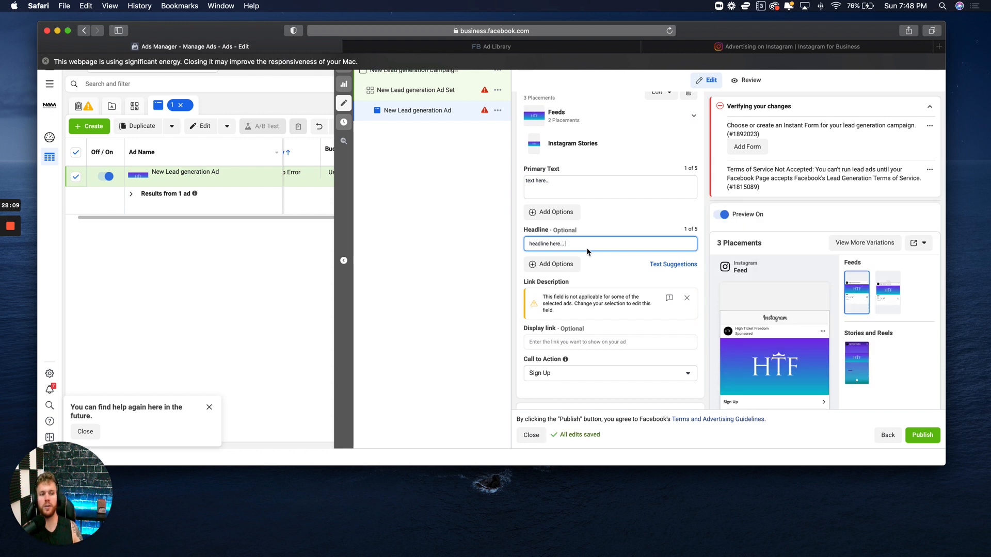
- Check the primary text in the Instagram feed preview and set the ad's call to action to Learn More
scroll(797, 293, "down", 2)
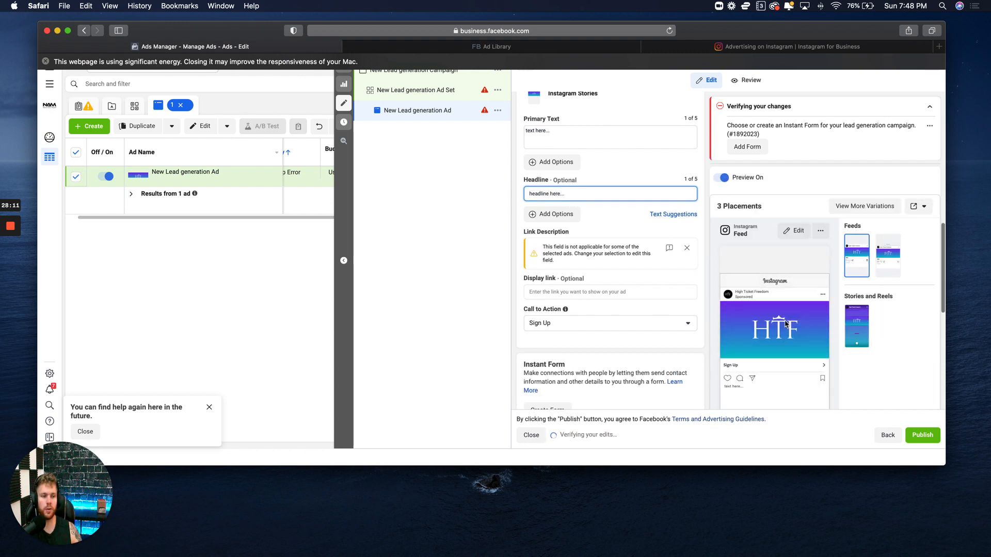
scroll(580, 259, "down", 4)
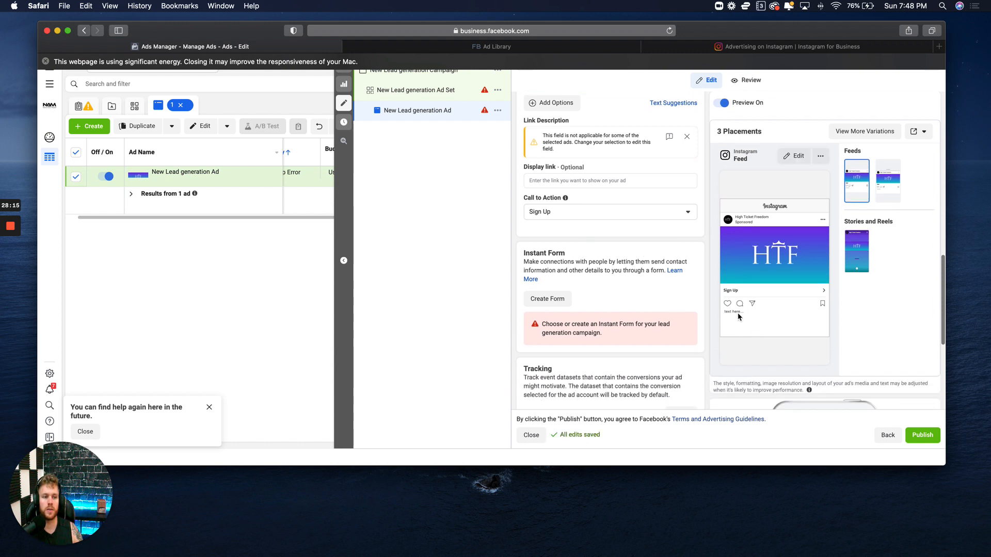
left_click_drag(741, 312, 734, 312)
left_click(545, 212)
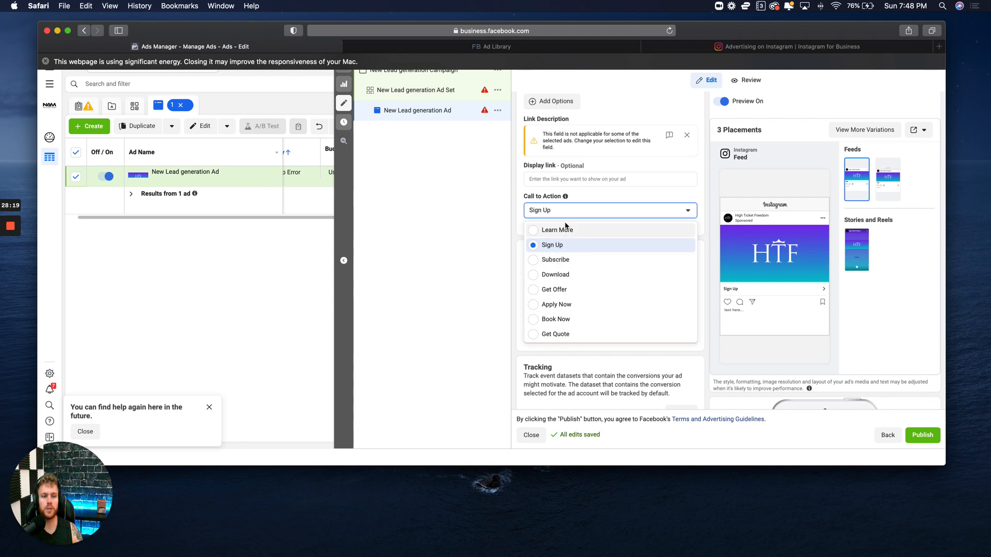
left_click(576, 227)
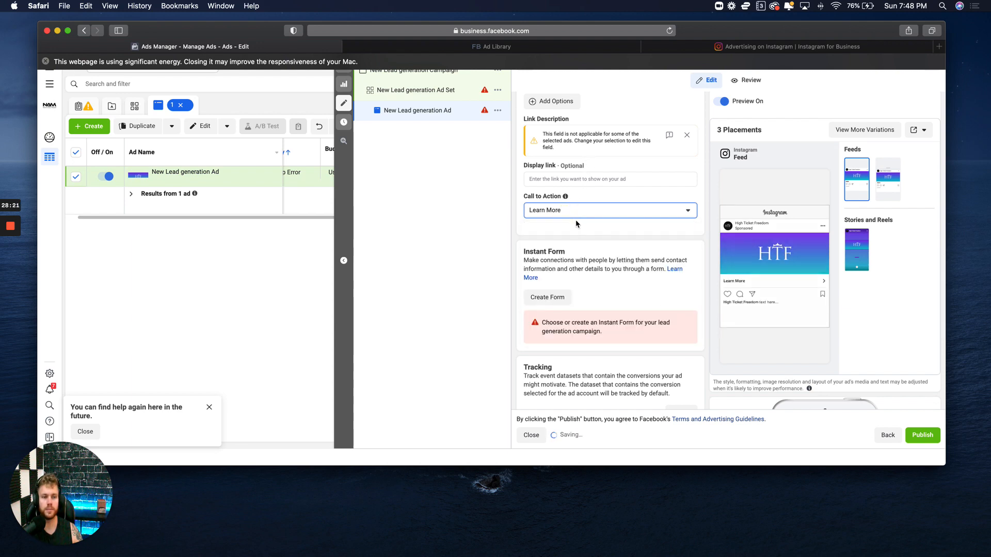
- Create a new instant form for the lead generation ad and name it "Lead Form IG 1"
scroll(576, 224, "down", 2)
left_click(568, 211)
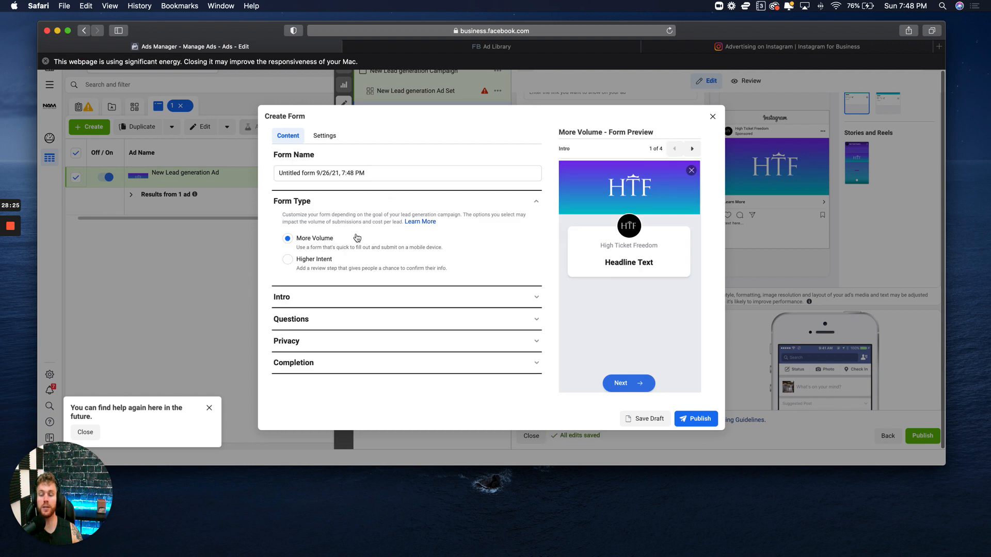
triple_click(350, 171)
type("Lead Form IG 1")
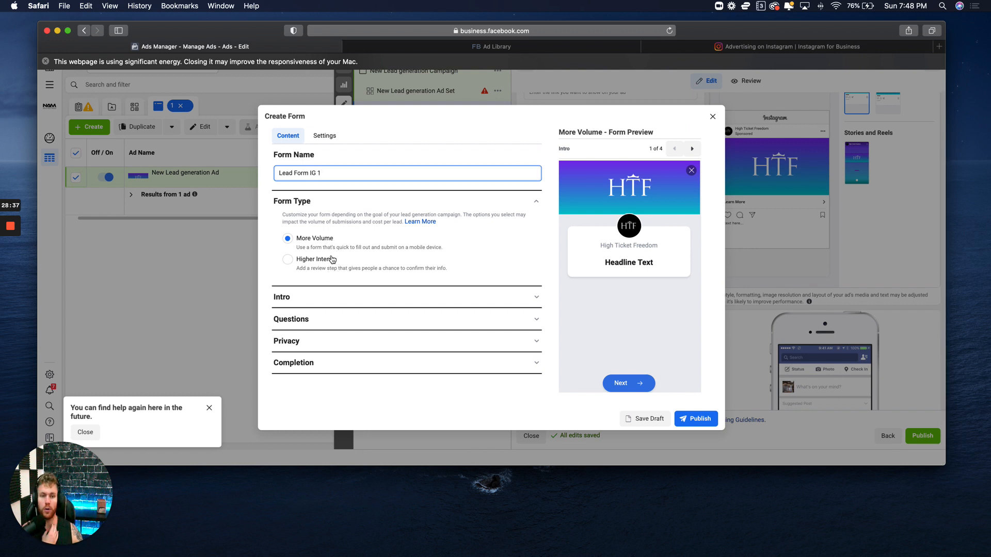
- Collapse the form type settings and remove the recommended greeting from the form's Intro section
left_click(332, 300)
scroll(334, 300, "down", 3)
scroll(338, 278, "up", 2)
left_click(488, 202)
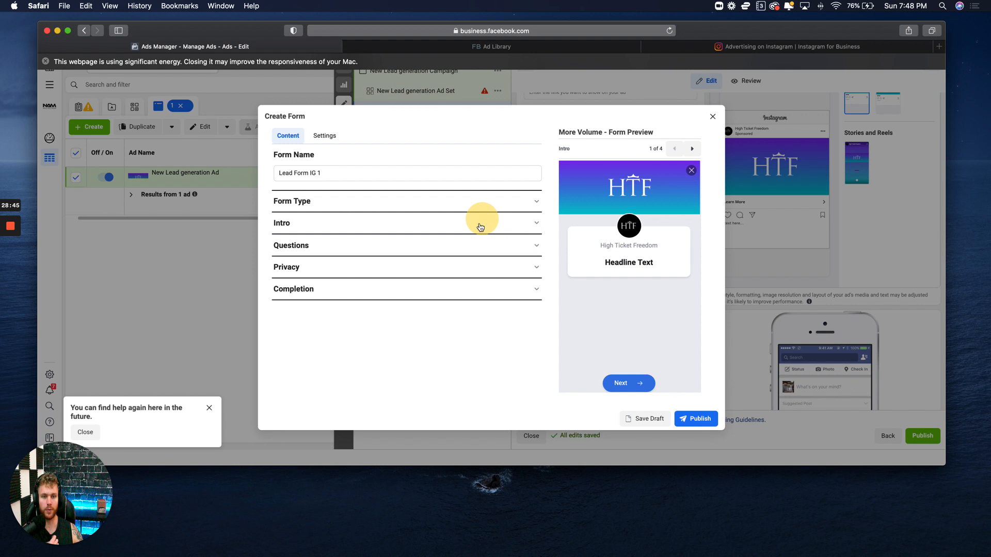
left_click(493, 228)
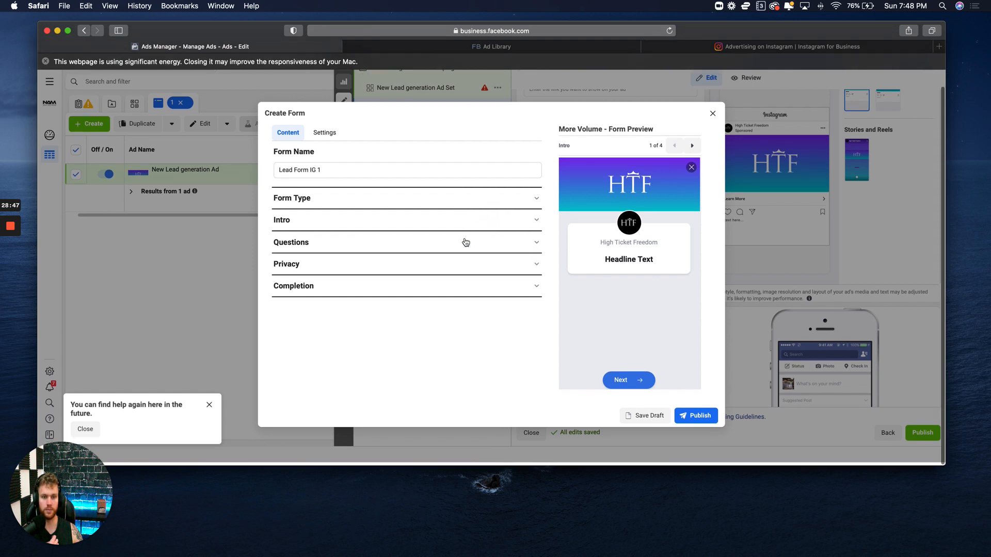
left_click(532, 228)
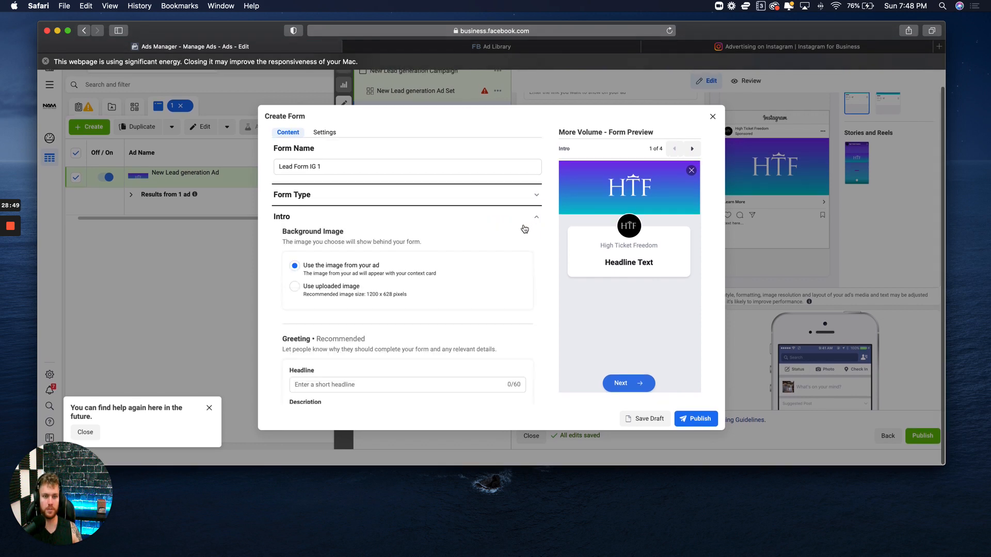
scroll(410, 252, "down", 5)
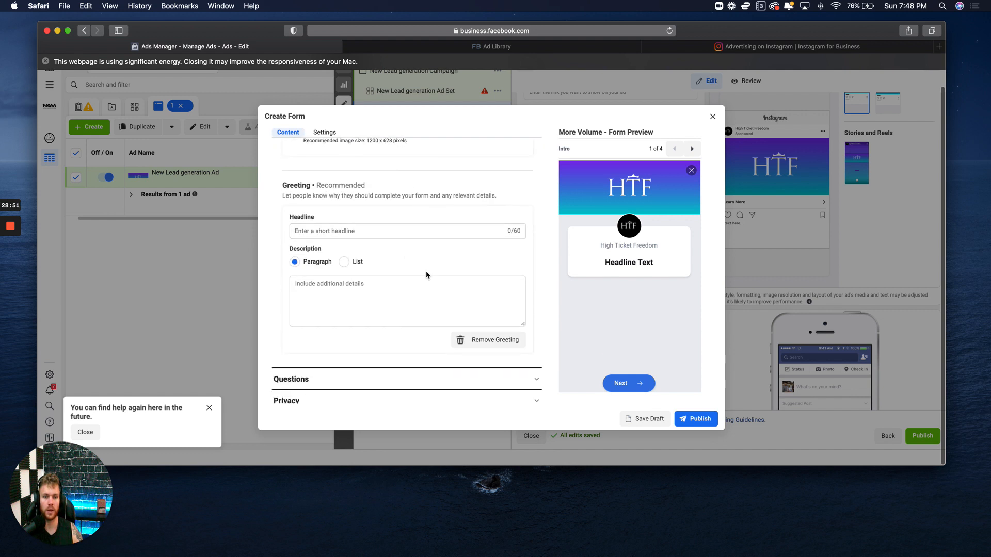
left_click(493, 341)
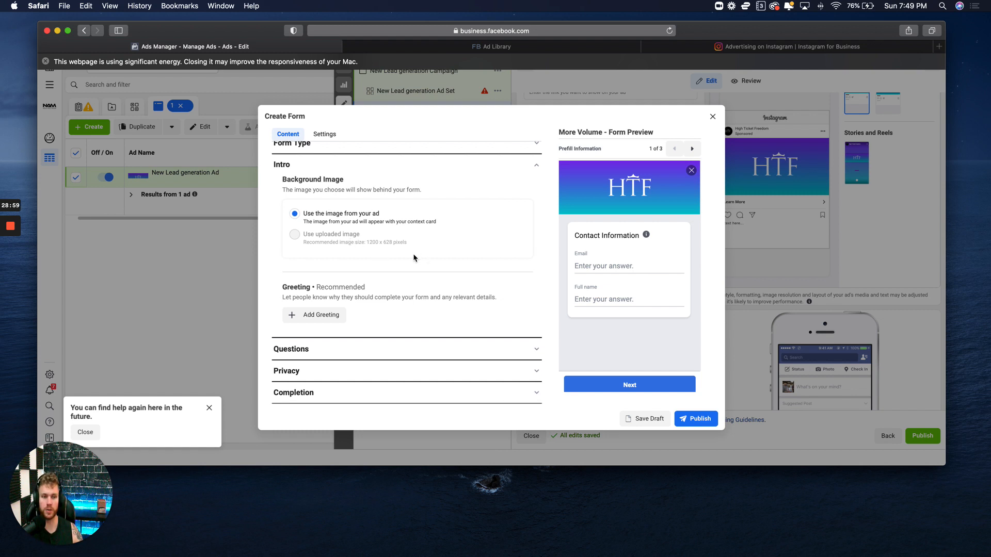
- Place Full name above Email in the form's prefill questions and add the Phone number contact field
left_click(319, 355)
scroll(361, 310, "down", 3)
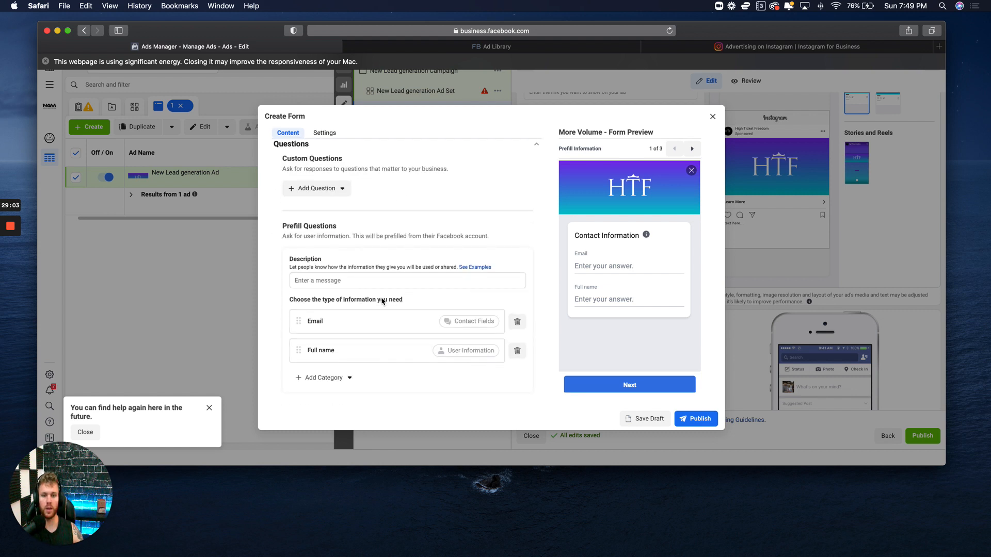
left_click_drag(297, 349, 303, 318)
left_click(312, 375)
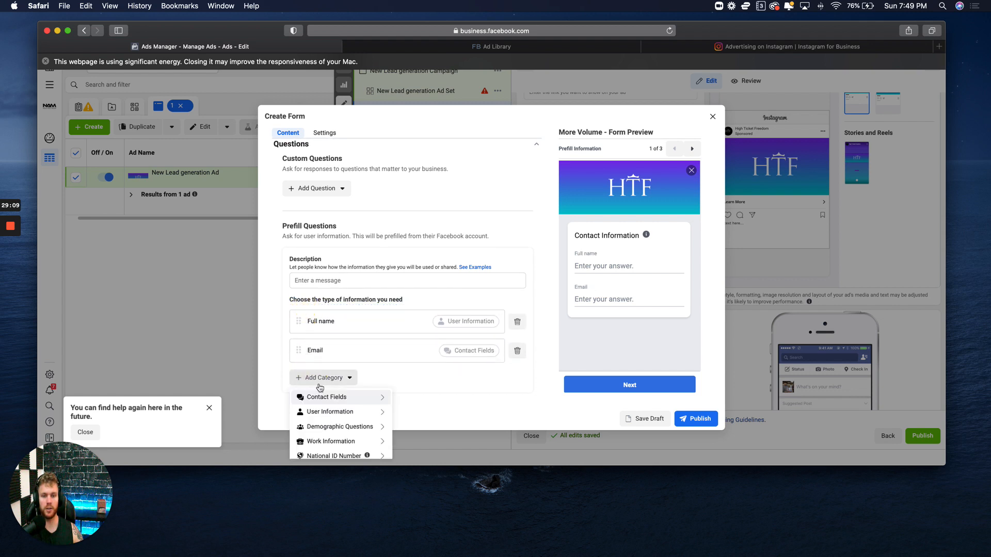
scroll(316, 374, "down", 2)
mouse_move(332, 396)
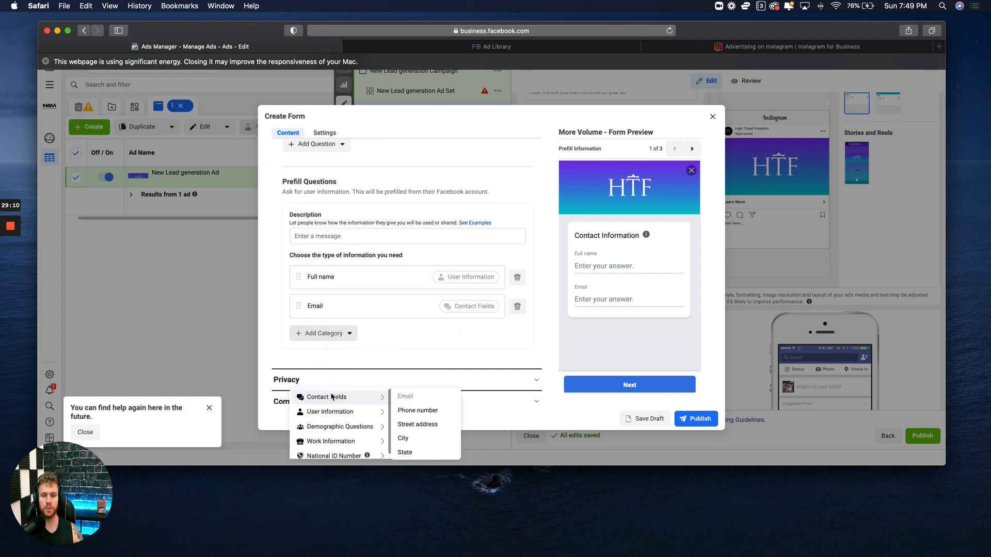
left_click(413, 410)
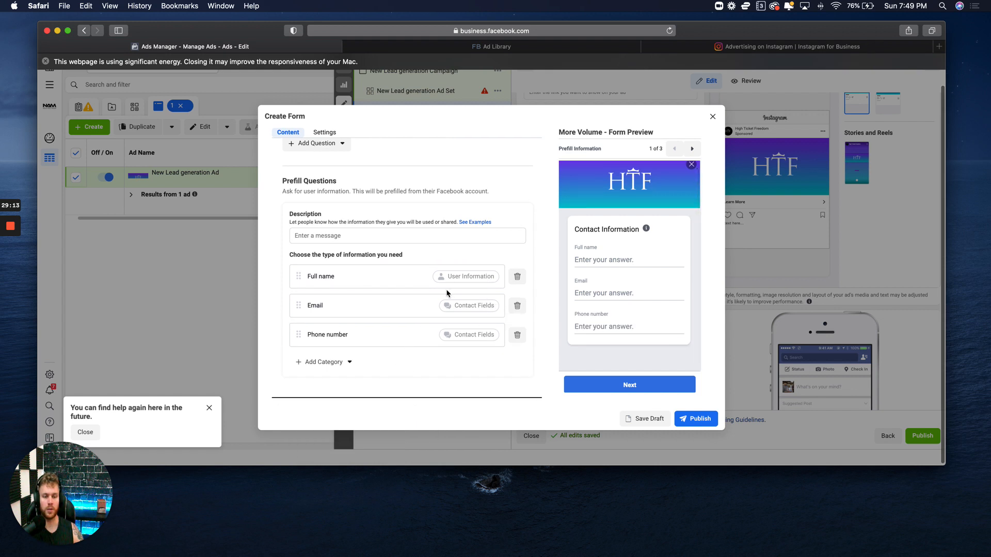
scroll(447, 293, "down", 2)
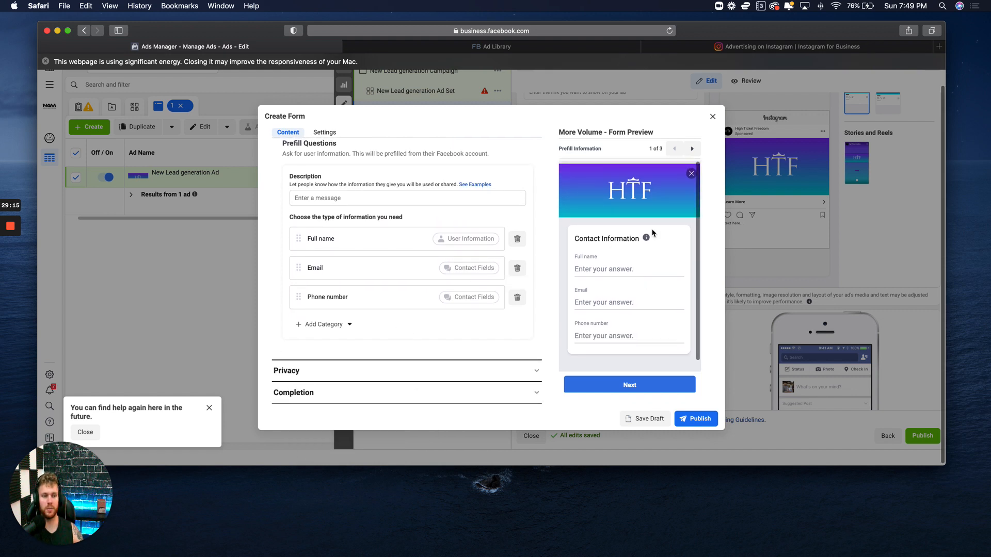
- Review the form's Privacy section, including the privacy policy link requirements and custom disclaimer option
left_click(295, 368)
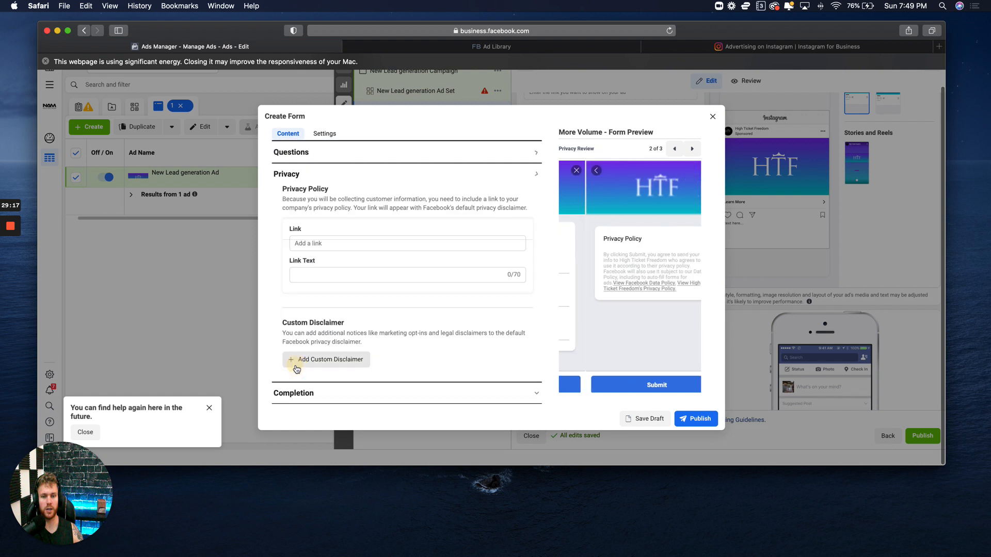
left_click(330, 243)
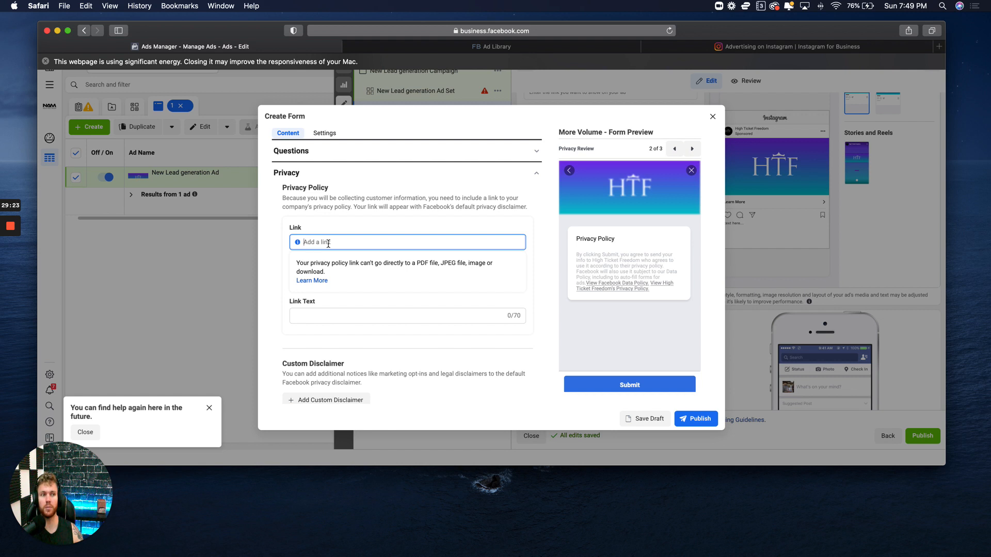
scroll(340, 319, "down", 2)
- Change the completion message description to "Someone on our team will reach out to you shortly... Or click the link below to speak with our team."
left_click(313, 393)
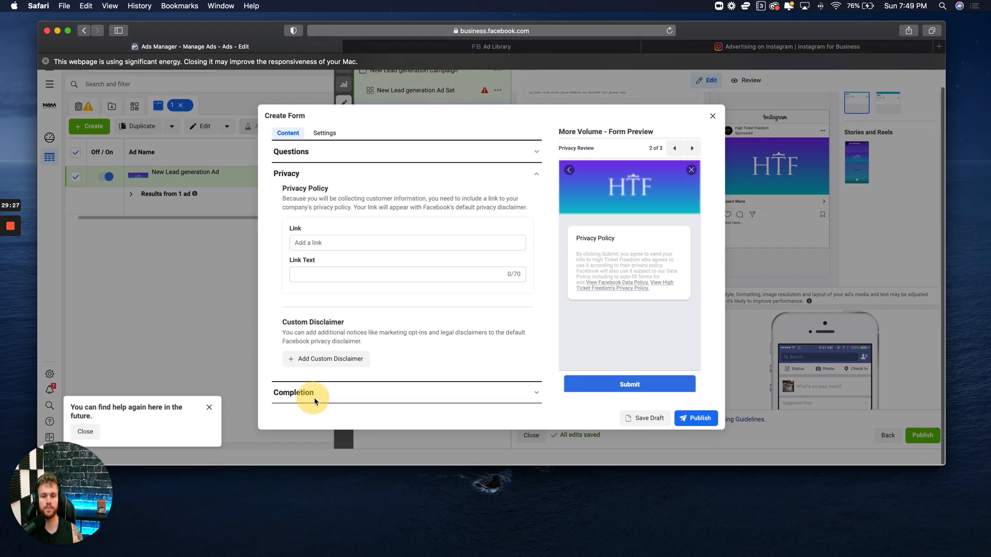
scroll(429, 217, "down", 2)
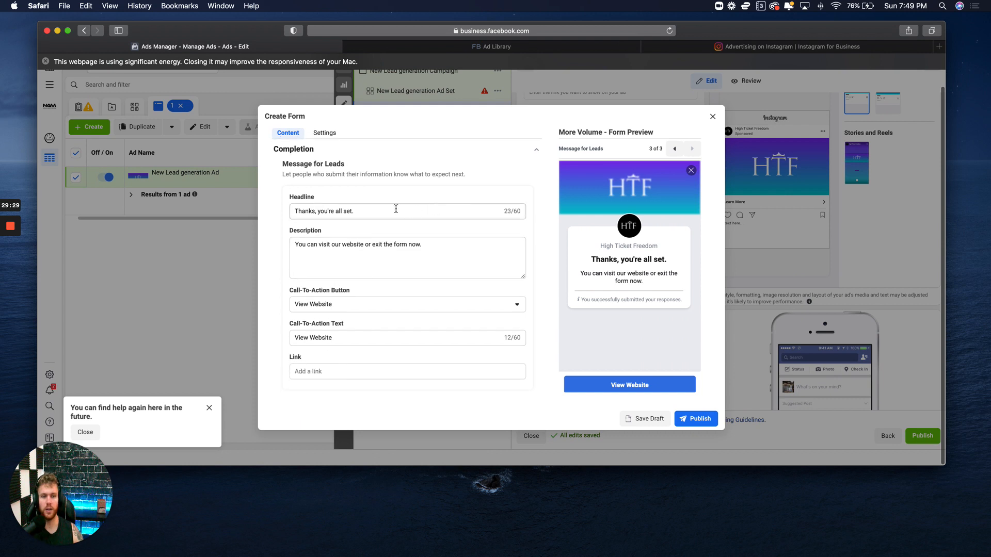
triple_click(359, 210)
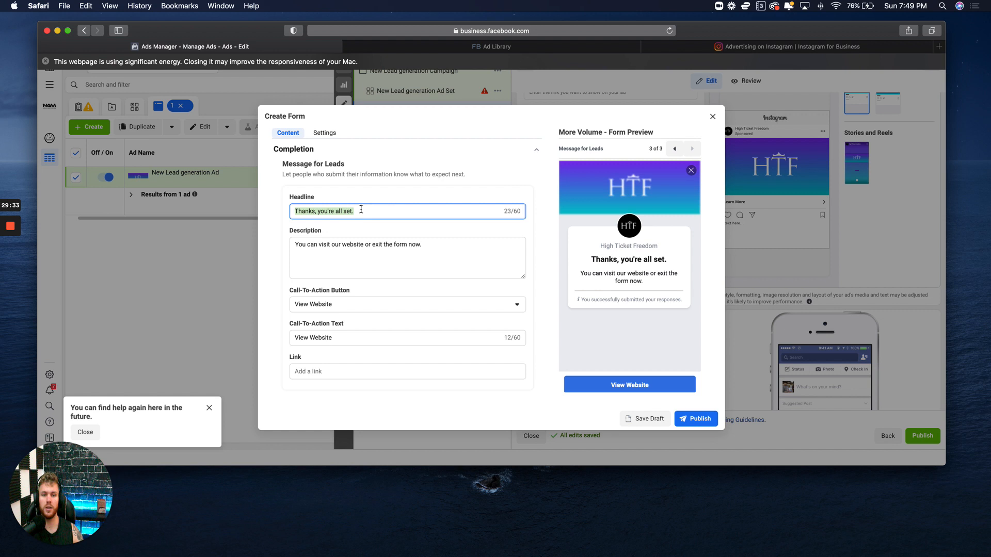
scroll(452, 263, "down", 1)
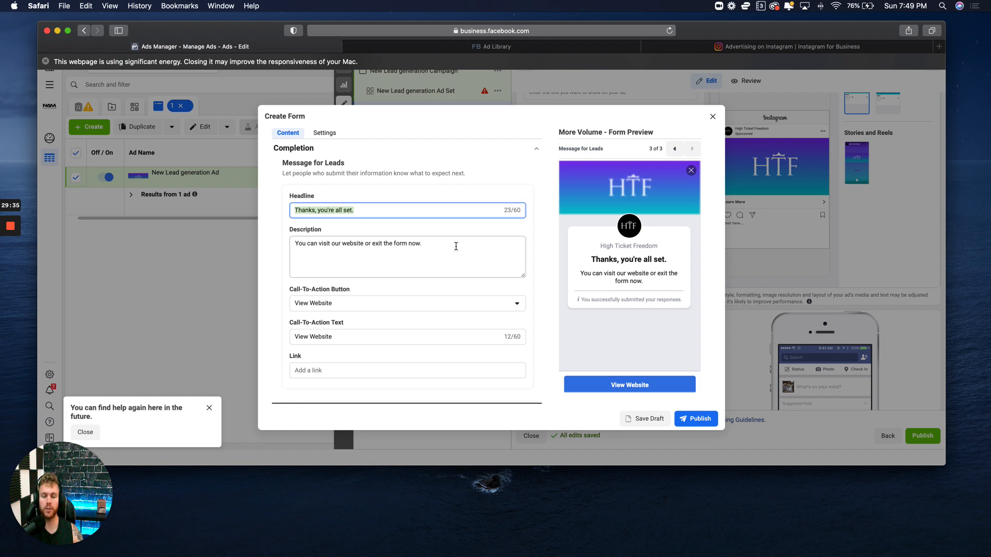
triple_click(444, 247)
type("Someone on our team will reach out to you shortly.")
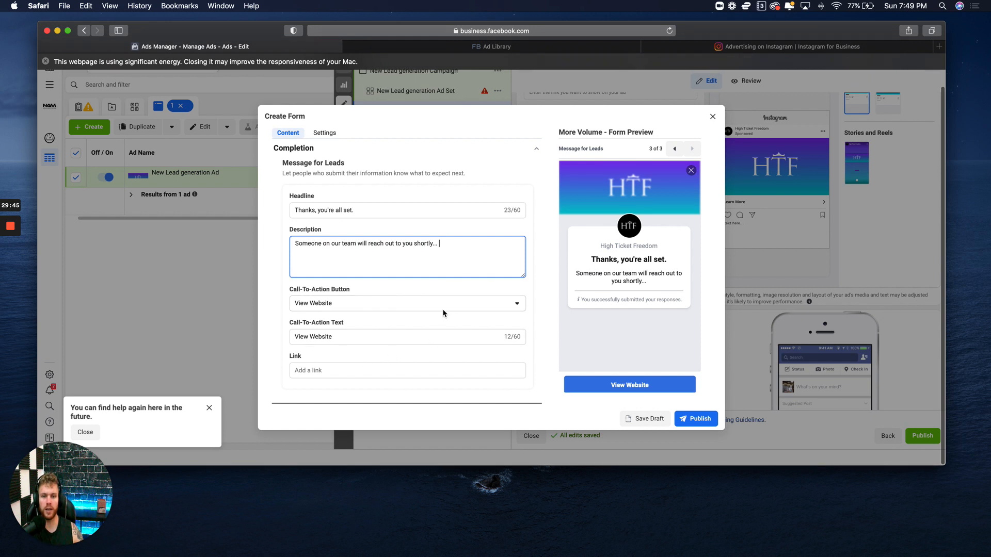
type(".. Or cl")
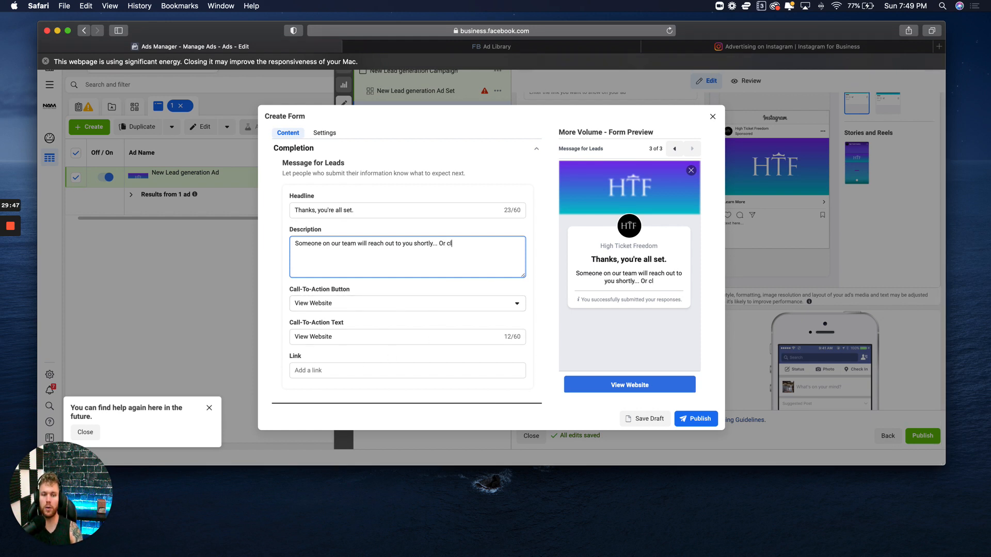
type("ick the link below ")
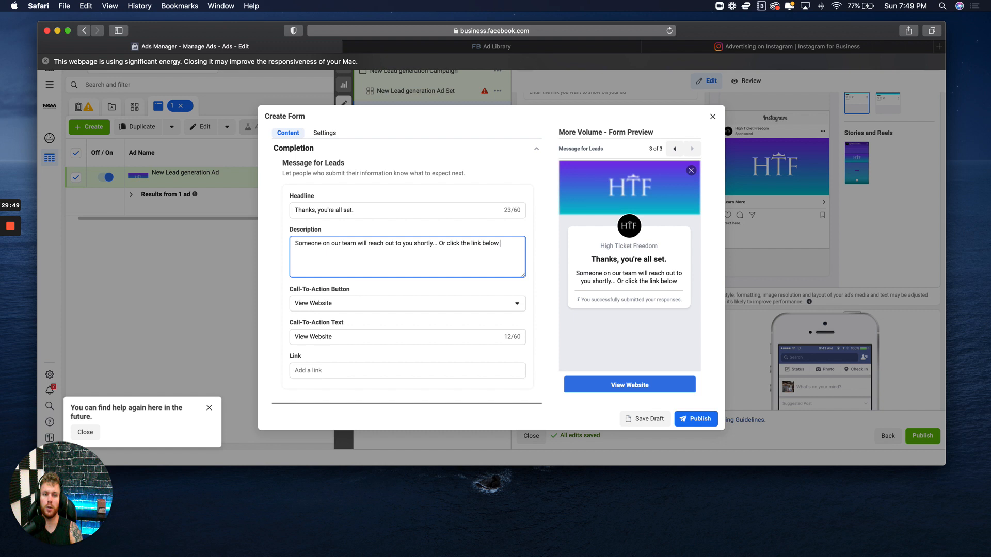
type("to speak with our team")
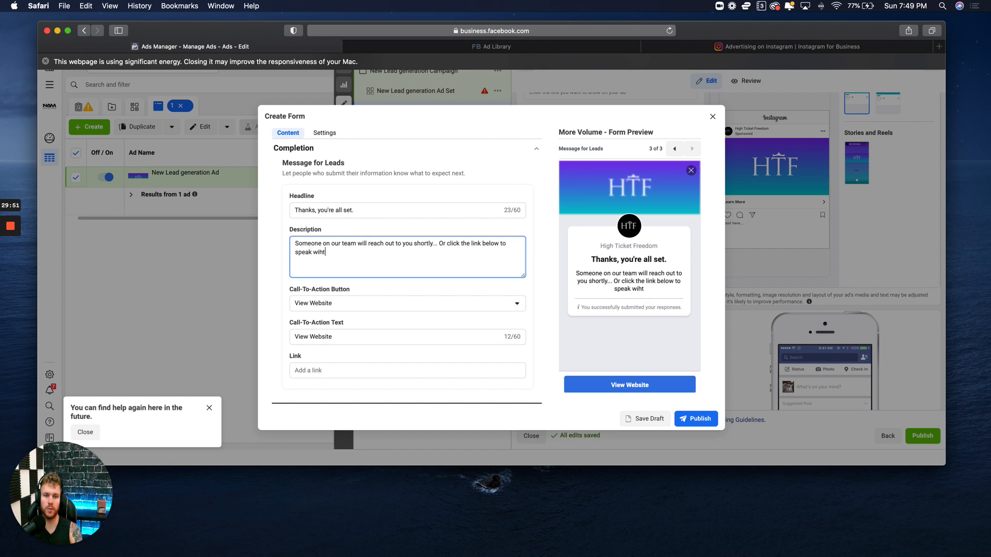
type(".")
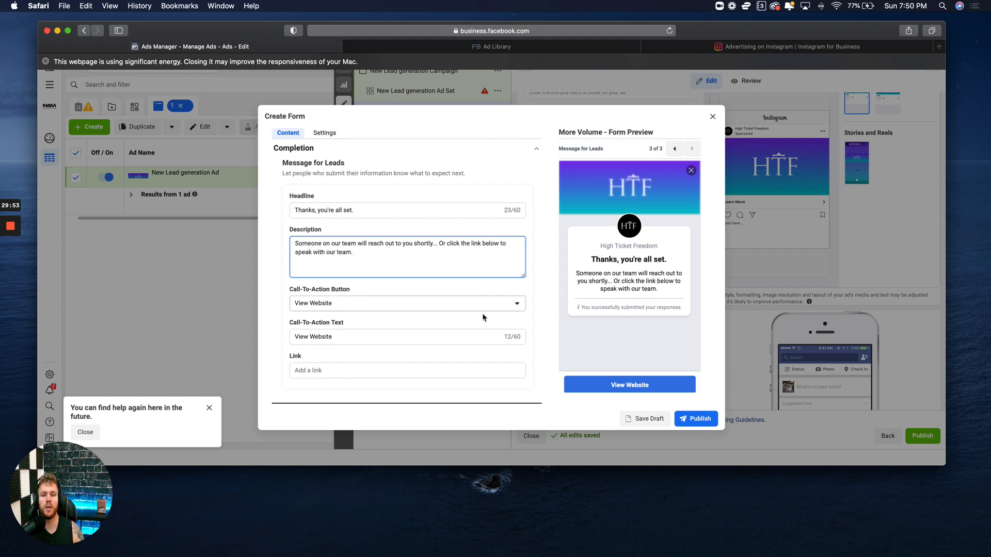
- Try "wwww.prospecitngninjas.com" as the completion message's website link and clear the entry
left_click(319, 370)
type("wwww")
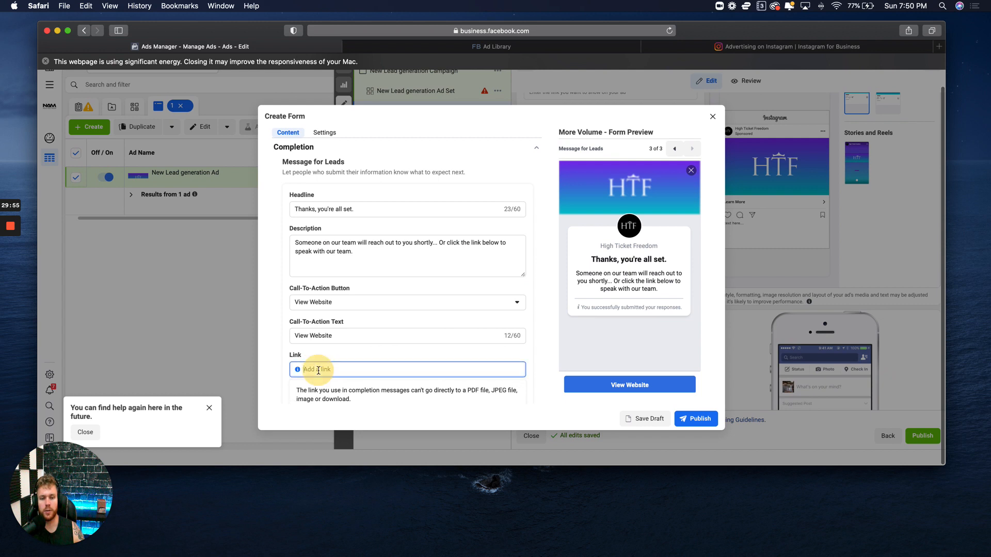
type(".prospecitngninjas.com")
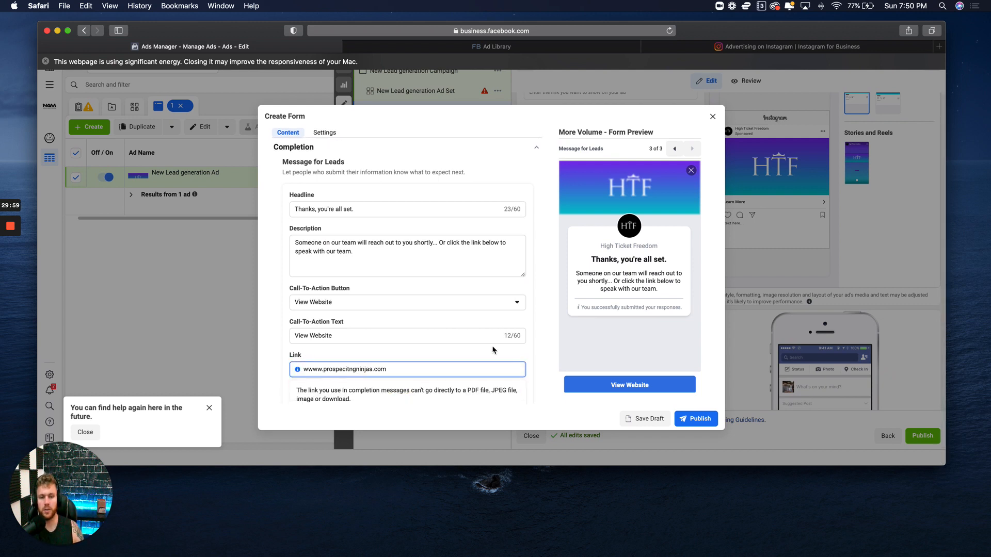
scroll(493, 351, "down", 2)
key("super+a")
key("BackSpace")
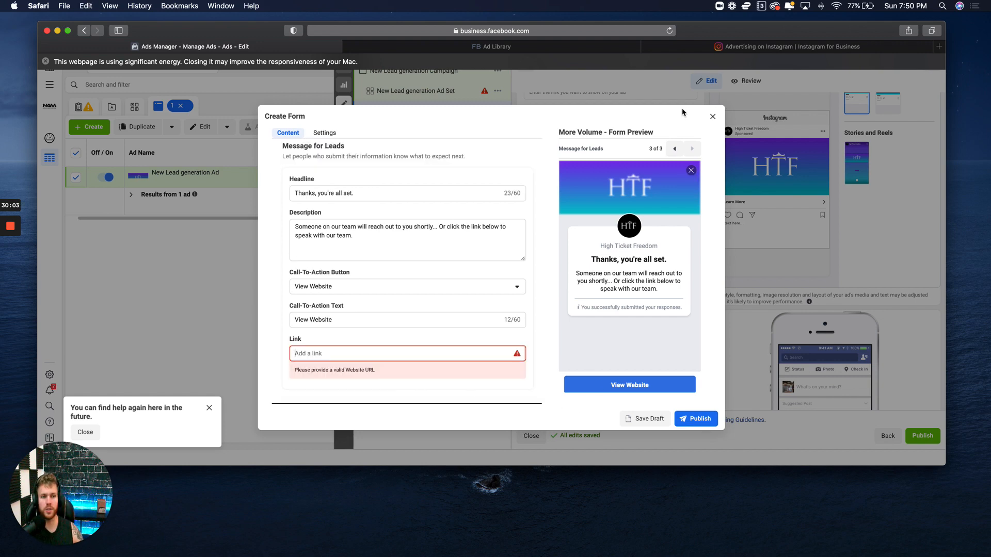
- Discard the unfinished lead form and review the ad's Instant Form and Tracking settings
left_click(712, 116)
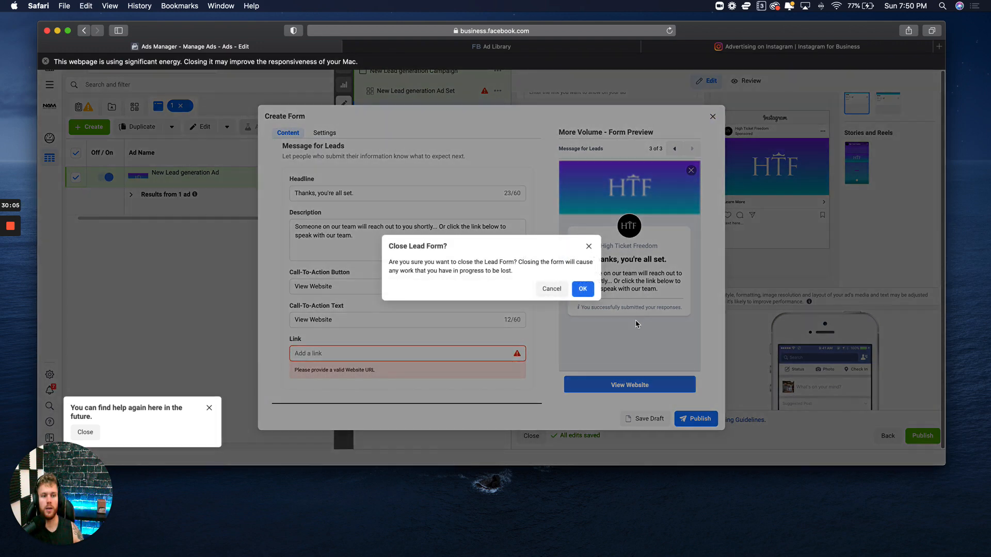
left_click(582, 289)
scroll(569, 314, "down", 4)
scroll(568, 314, "up", 3)
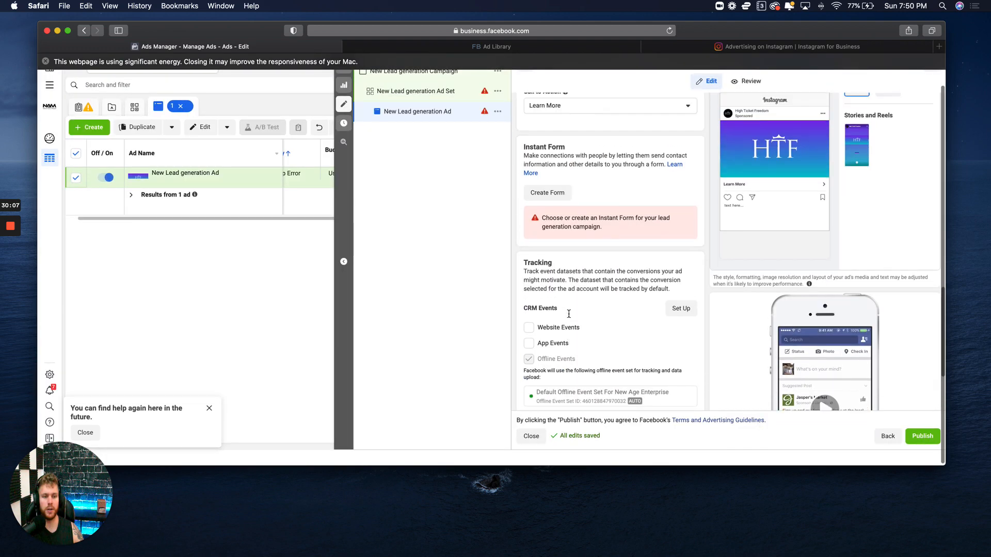
scroll(588, 226, "down", 4)
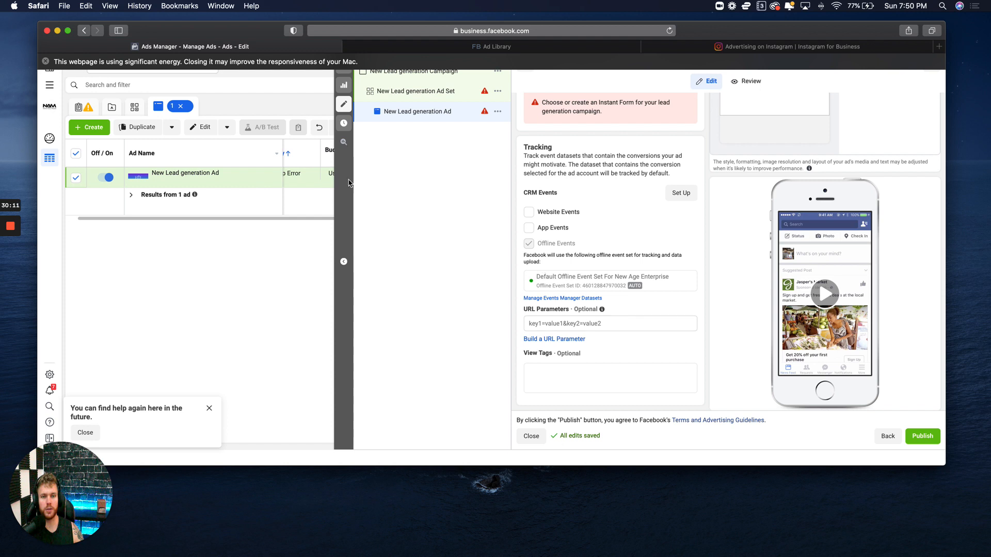
scroll(349, 182, "up", 1)
- Close the ad editor and show the Campaigns list with its Delivery column in view
left_click(349, 88)
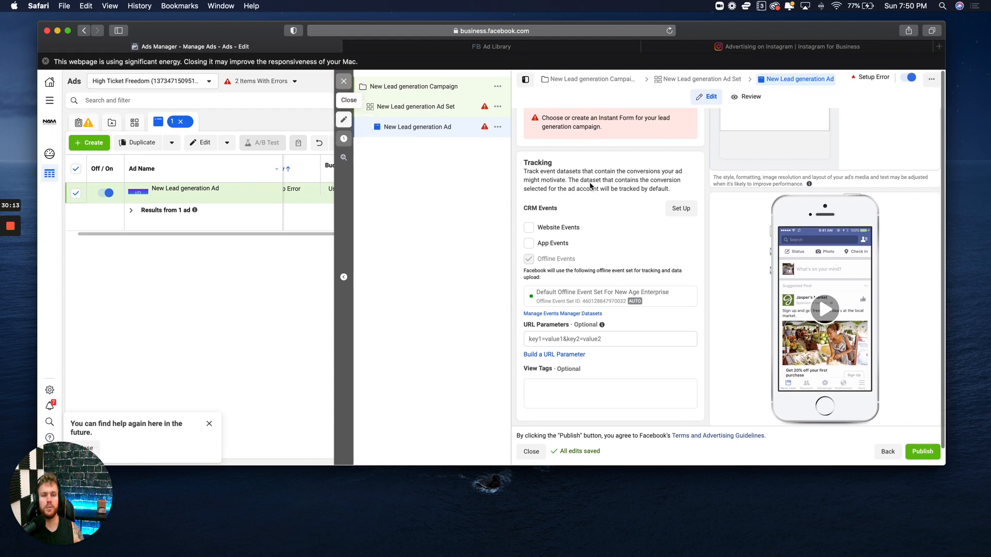
left_click(398, 122)
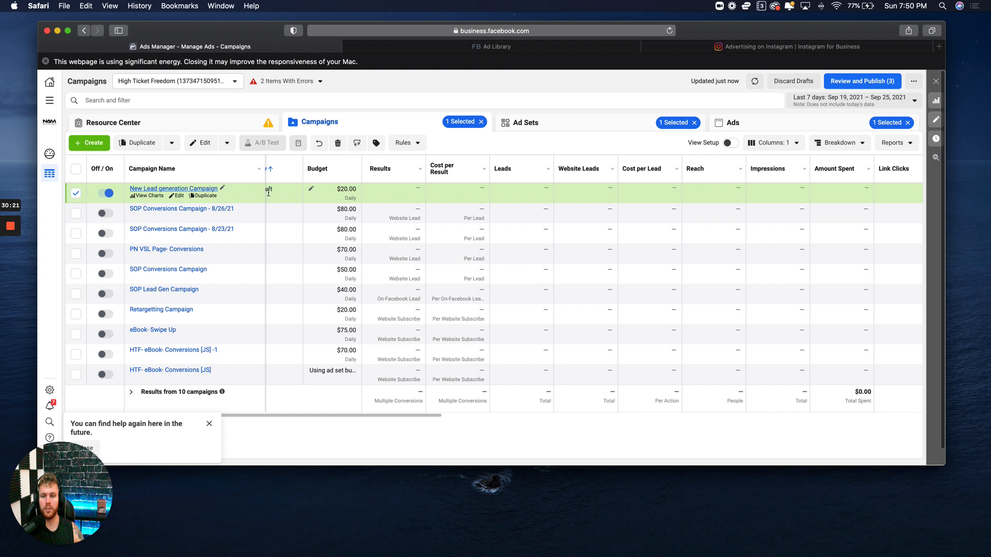
scroll(291, 192, "left", 2)
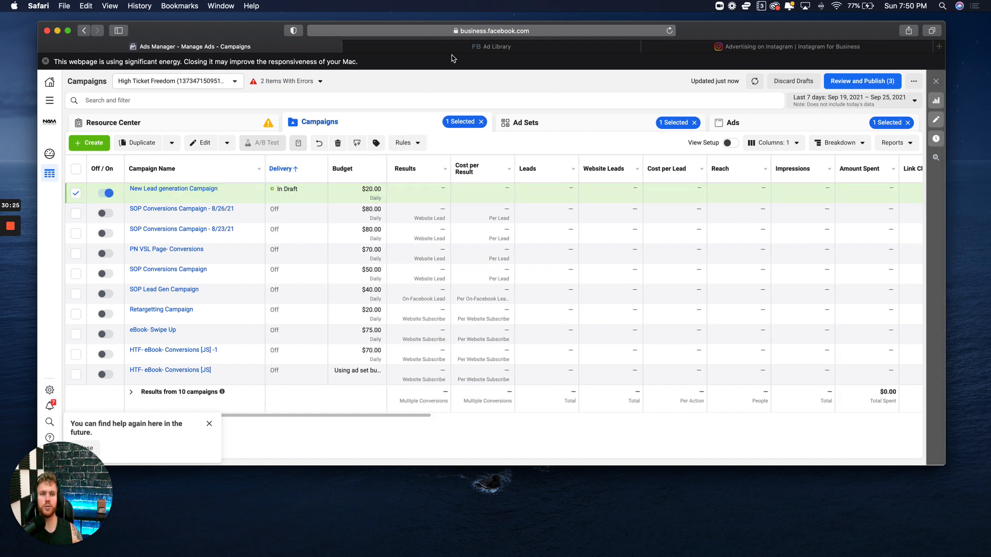
- In the Ad Library, set the ad category to All Ads and open Stanlick Chiropractic's ads from the recent searches
mouse_move(464, 50)
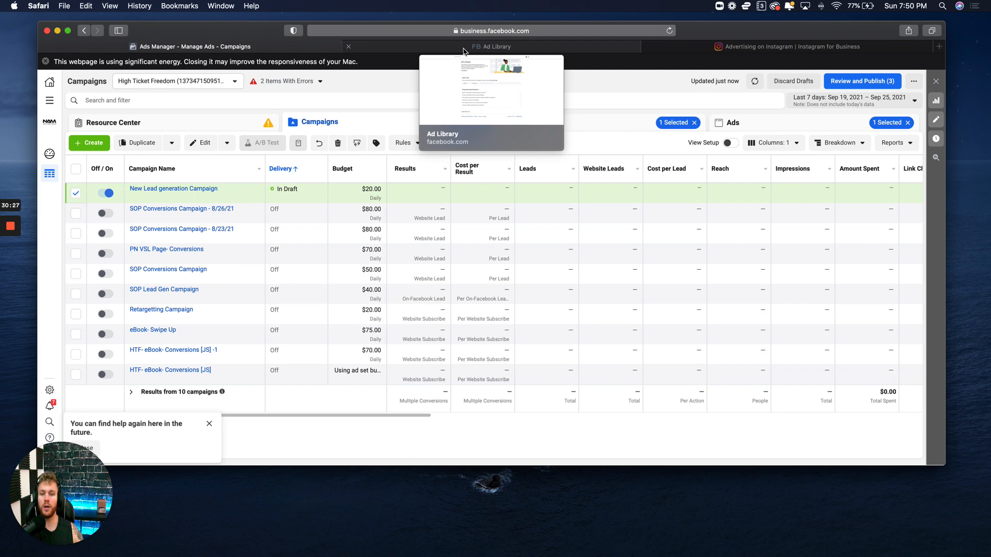
left_click(464, 50)
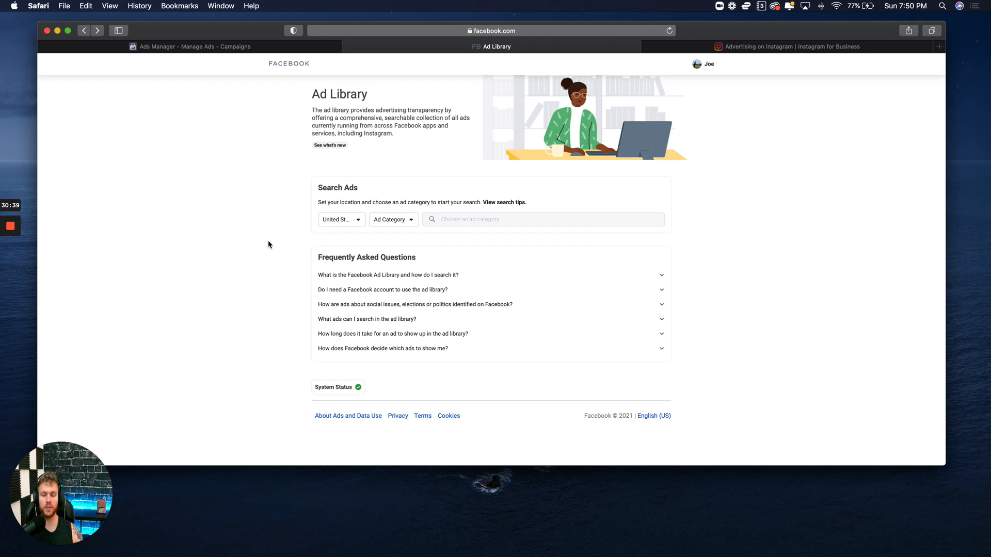
left_click(392, 220)
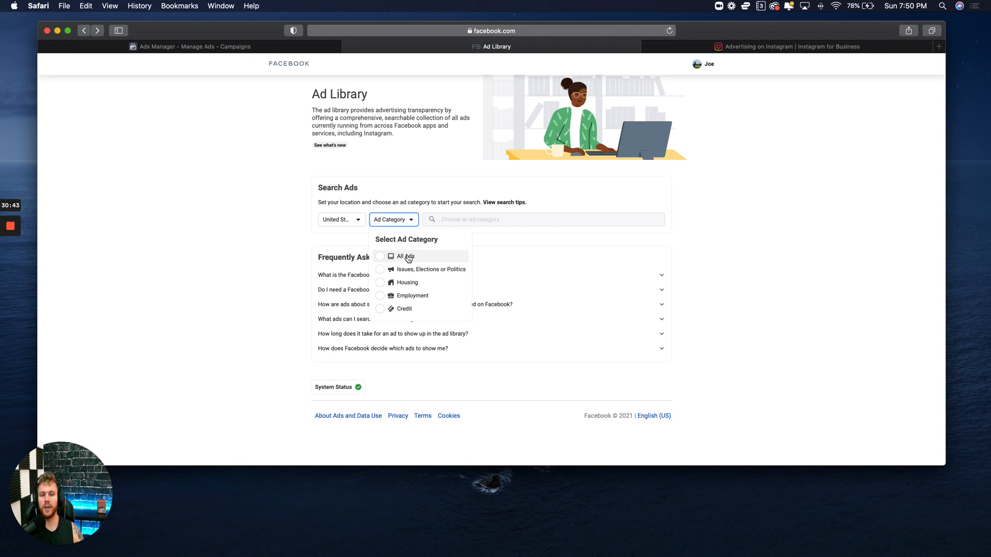
left_click(409, 257)
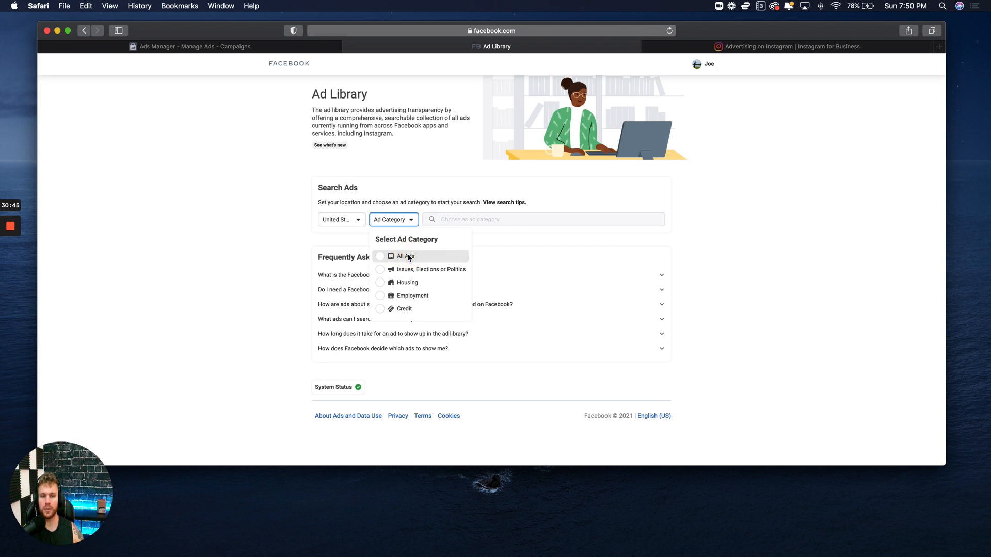
left_click(444, 219)
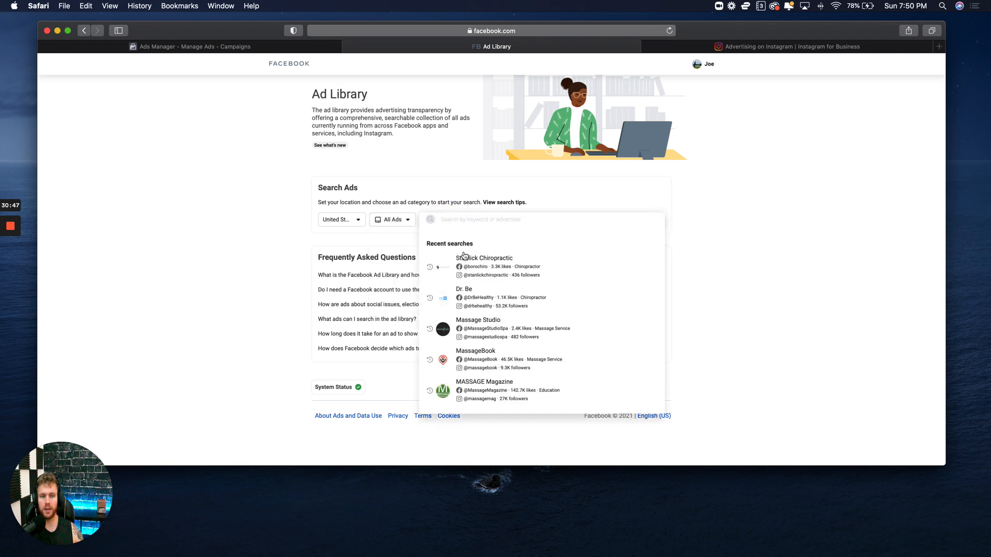
left_click(487, 269)
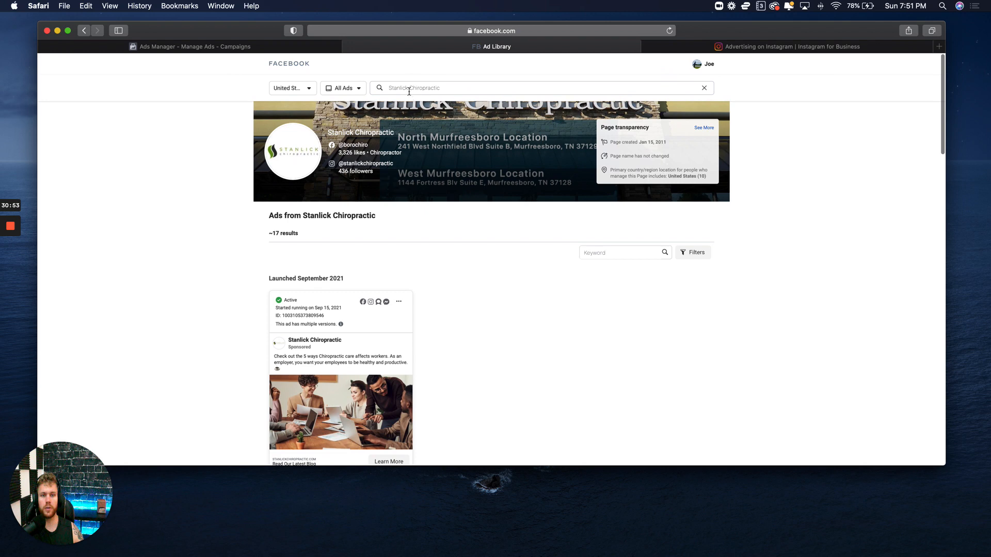
- Examine Stanlick Chiropractic's ads by launch month, from September 2021 back to December 2020, noting their offers and how long they have run
scroll(396, 151, "down", 15)
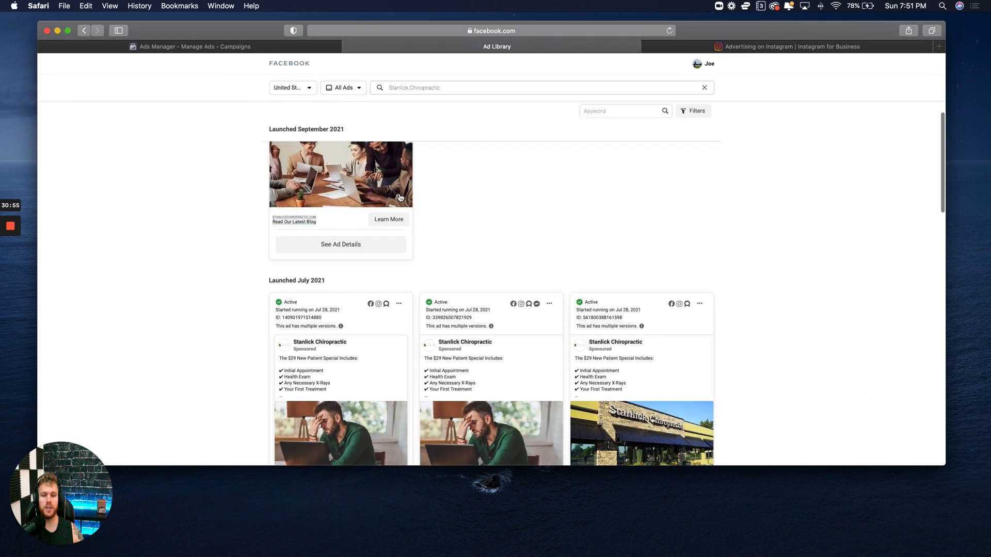
scroll(406, 202, "up", 3)
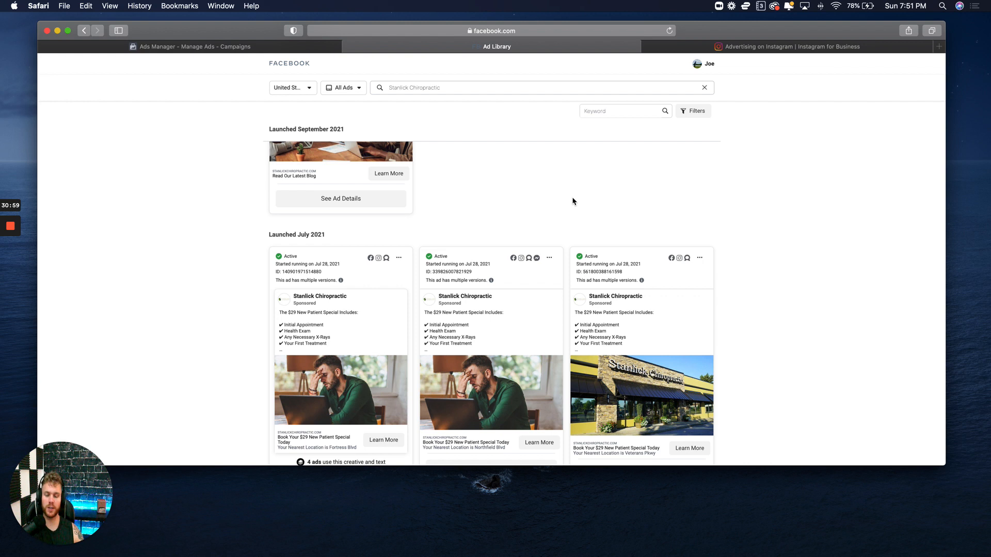
scroll(572, 201, "down", 1)
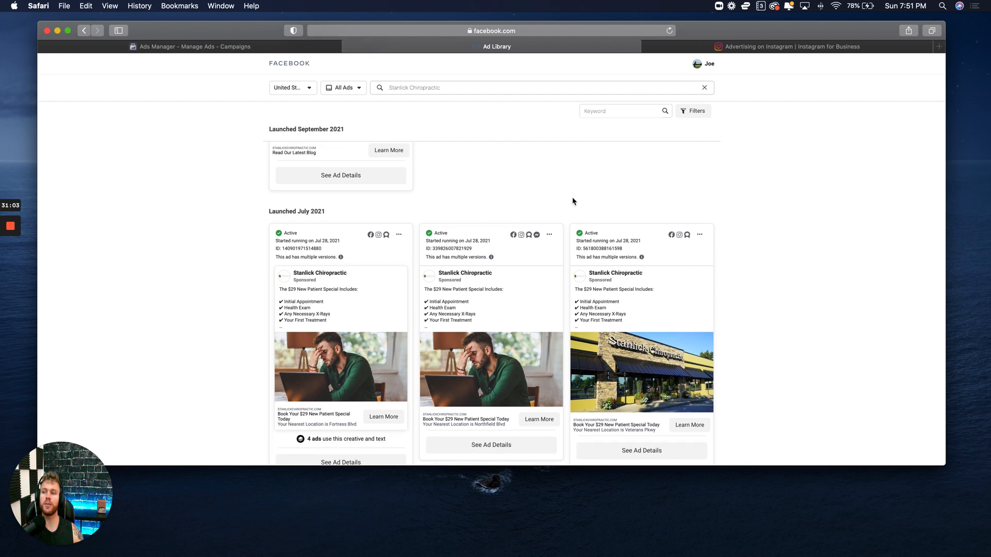
scroll(572, 201, "down", 8)
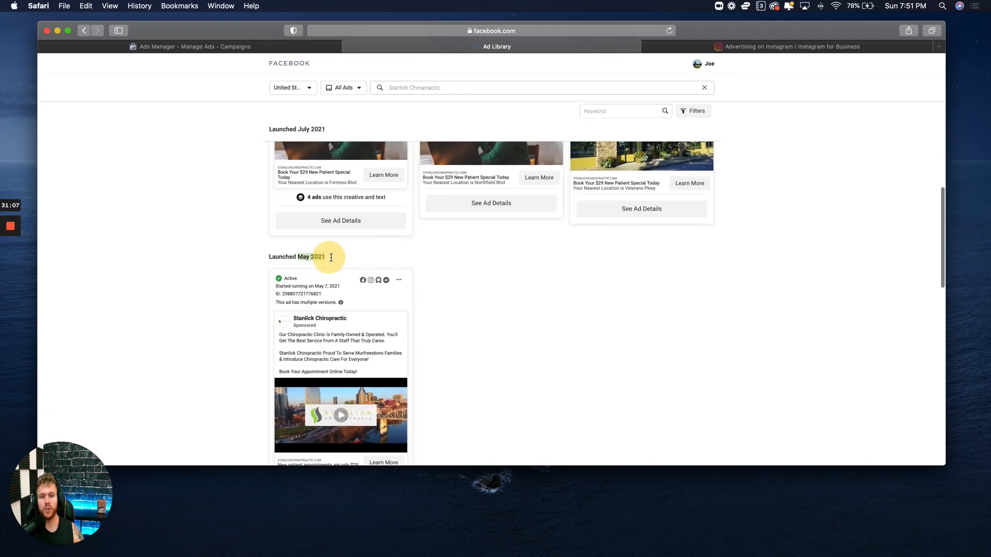
left_click_drag(331, 258, 269, 259)
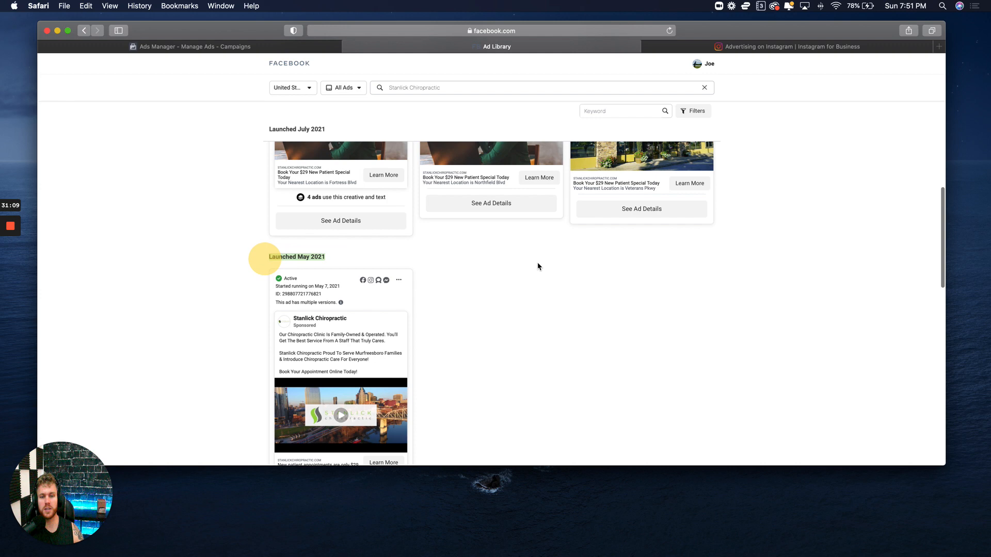
scroll(547, 265, "down", 6)
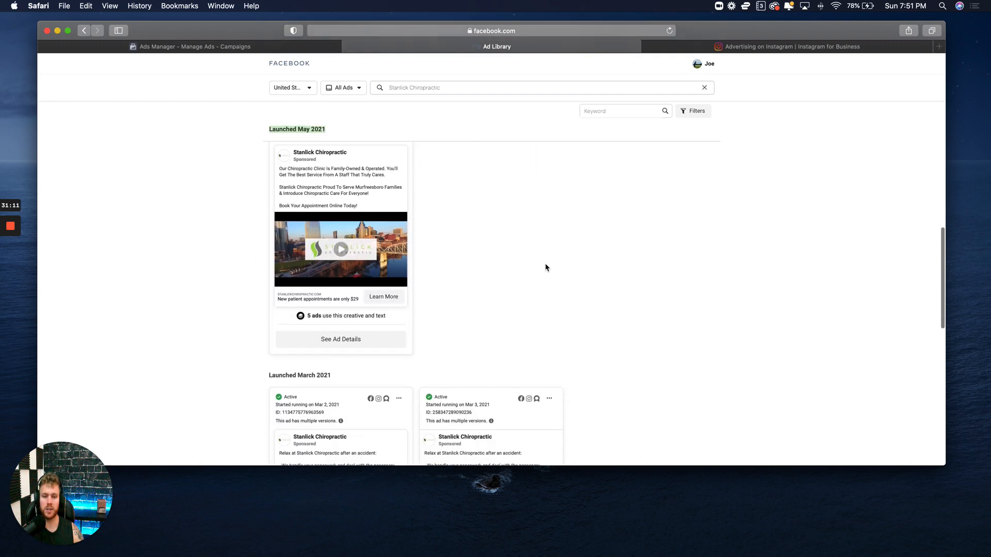
scroll(546, 268, "down", 15)
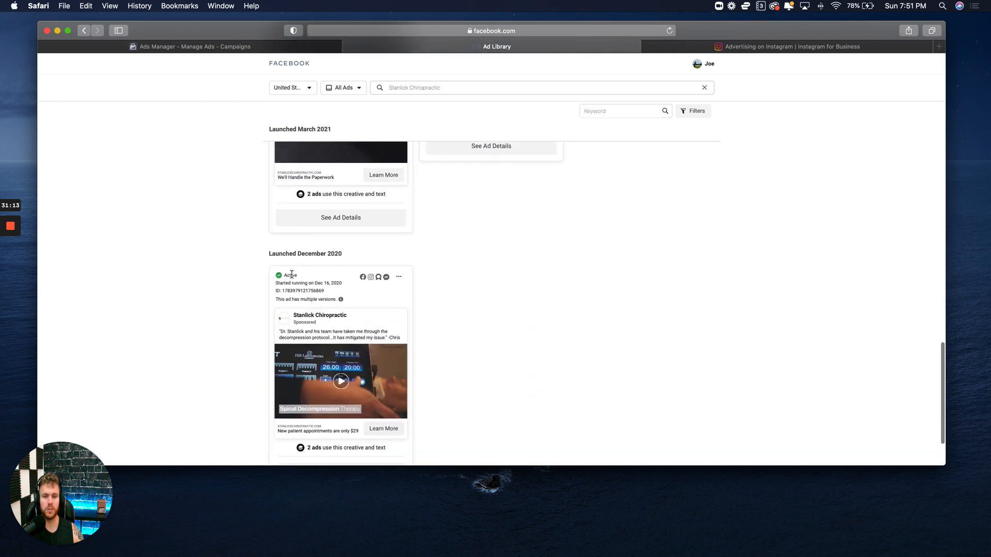
scroll(292, 275, "down", 3)
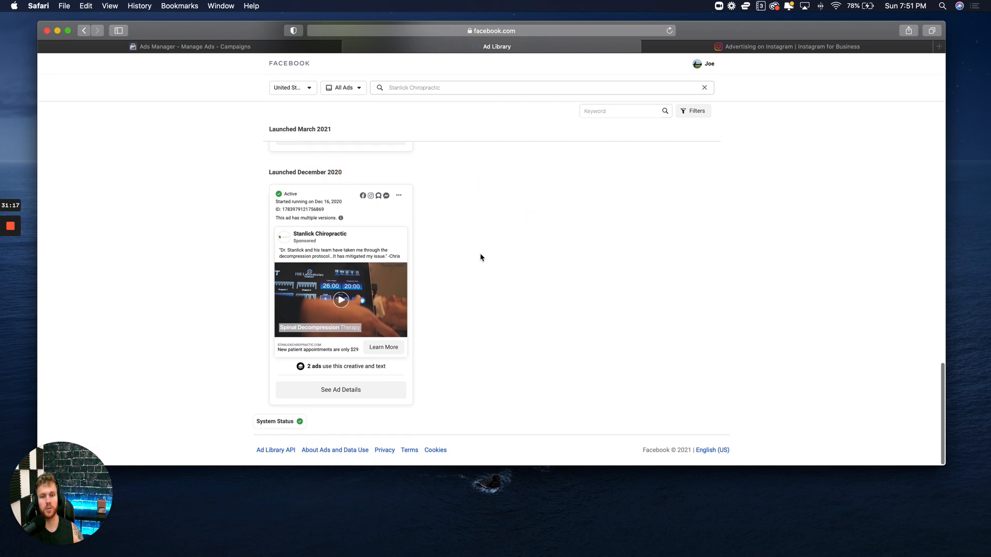
scroll(568, 262, "up", 20)
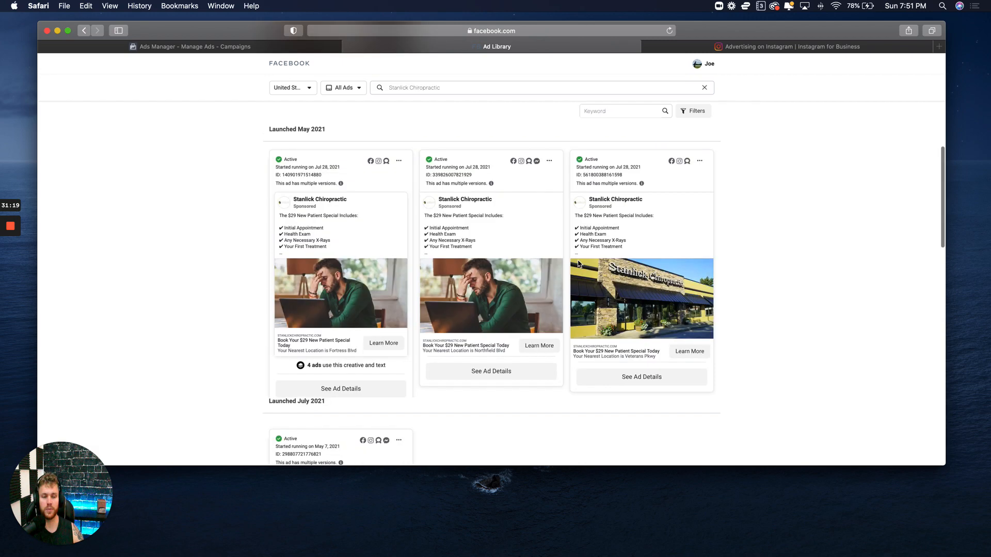
- Search the Ad Library for "roofing", open the advertiser GAF - Roofing and look through its ads
left_click(481, 87)
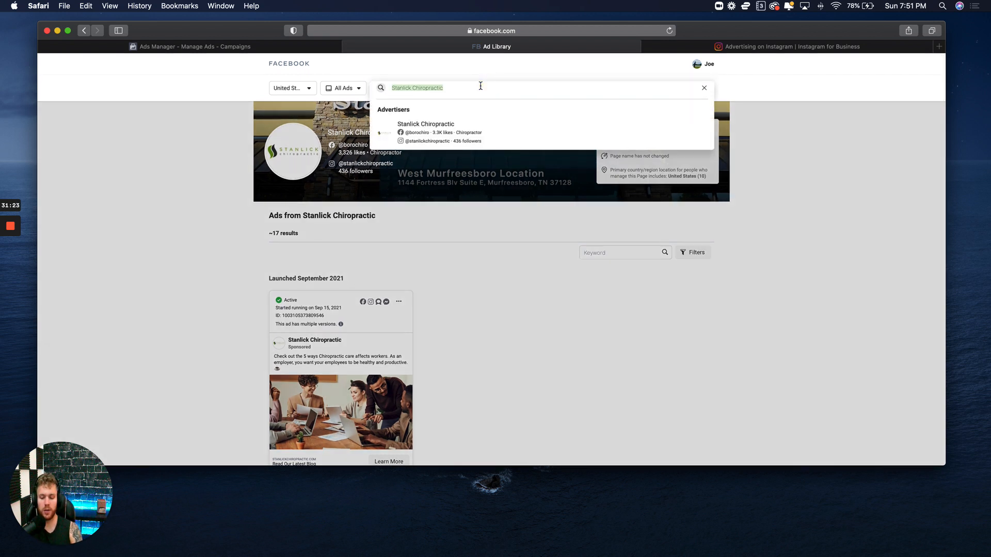
type("roofing")
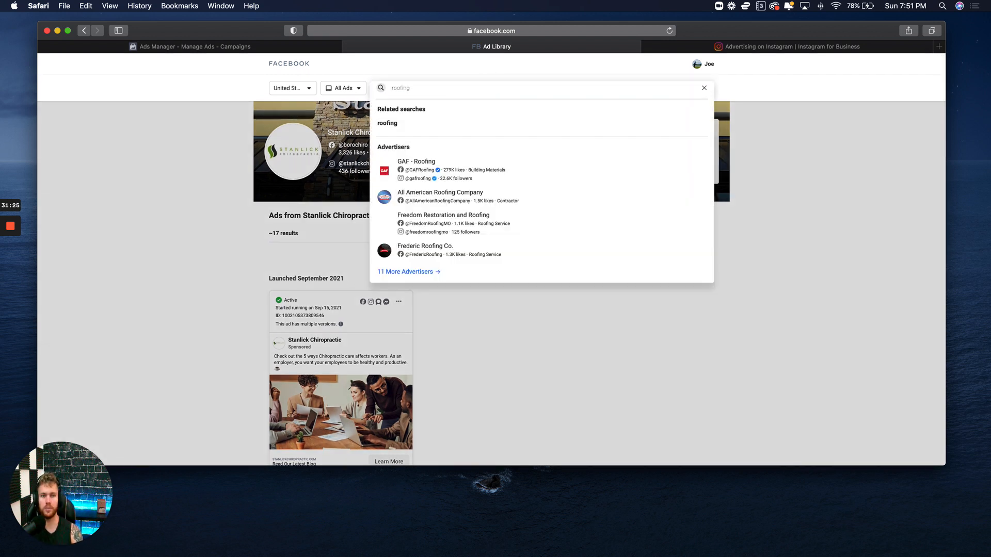
left_click(477, 168)
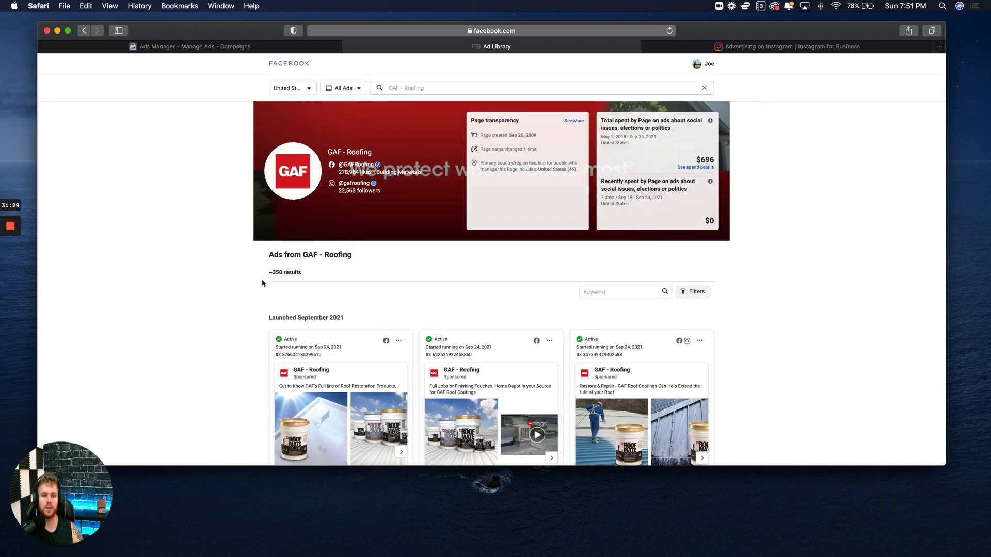
scroll(261, 282, "down", 5)
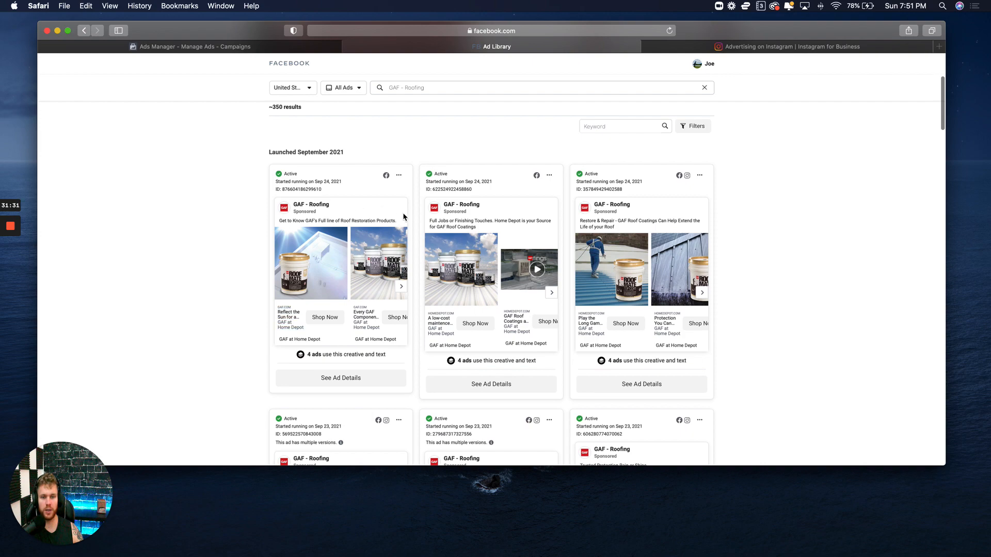
scroll(402, 217, "down", 10)
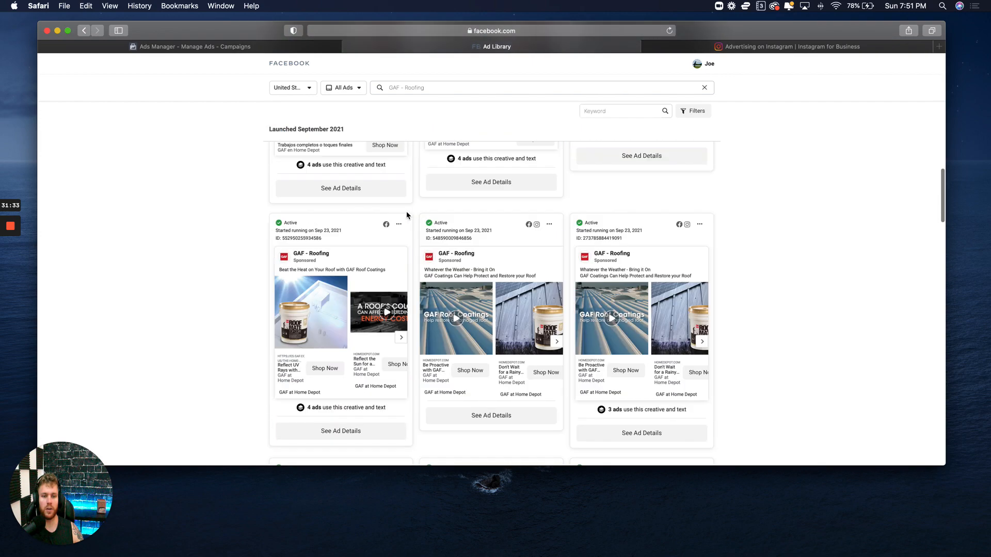
scroll(407, 215, "up", 15)
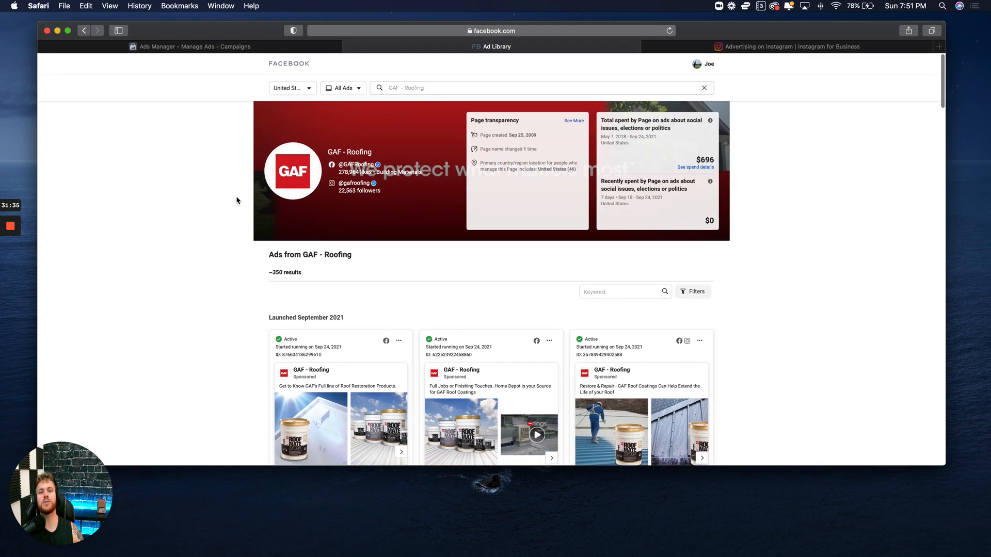